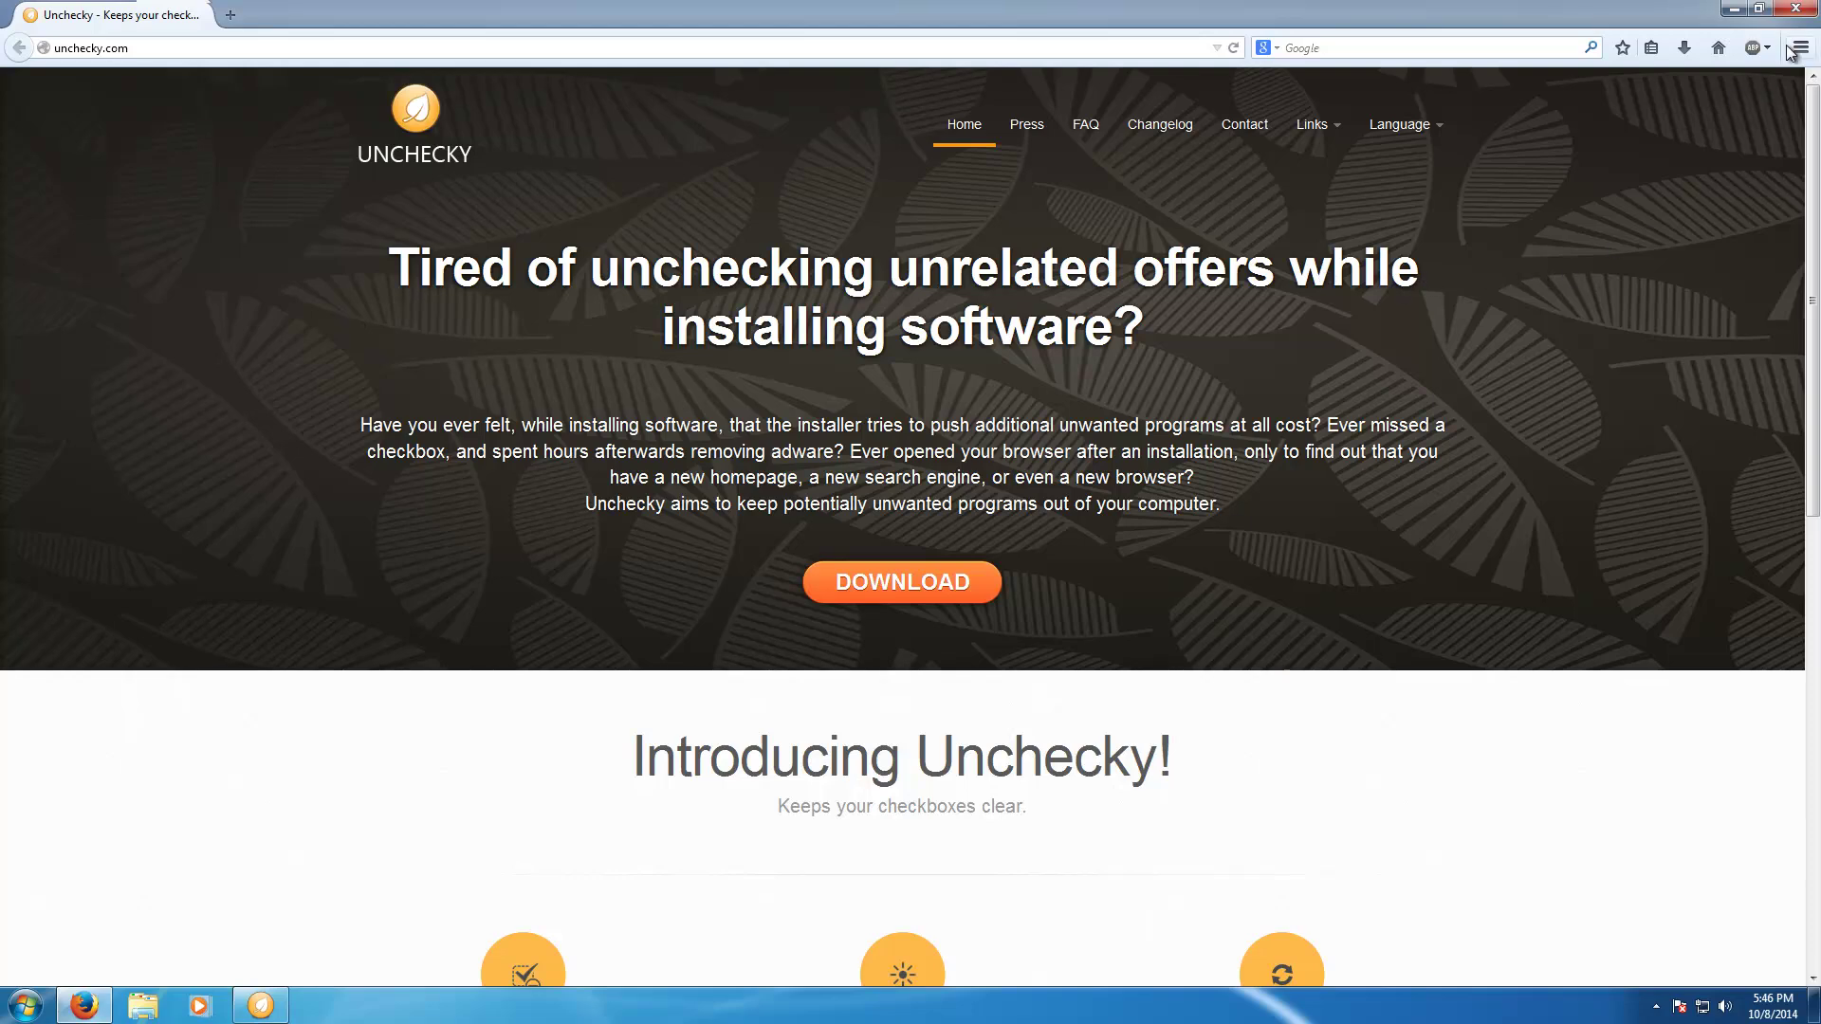
Step: Close the browser and review Unchecky's Home and Settings pages
{"action": "left_click", "coordinate": [1796, 9]}
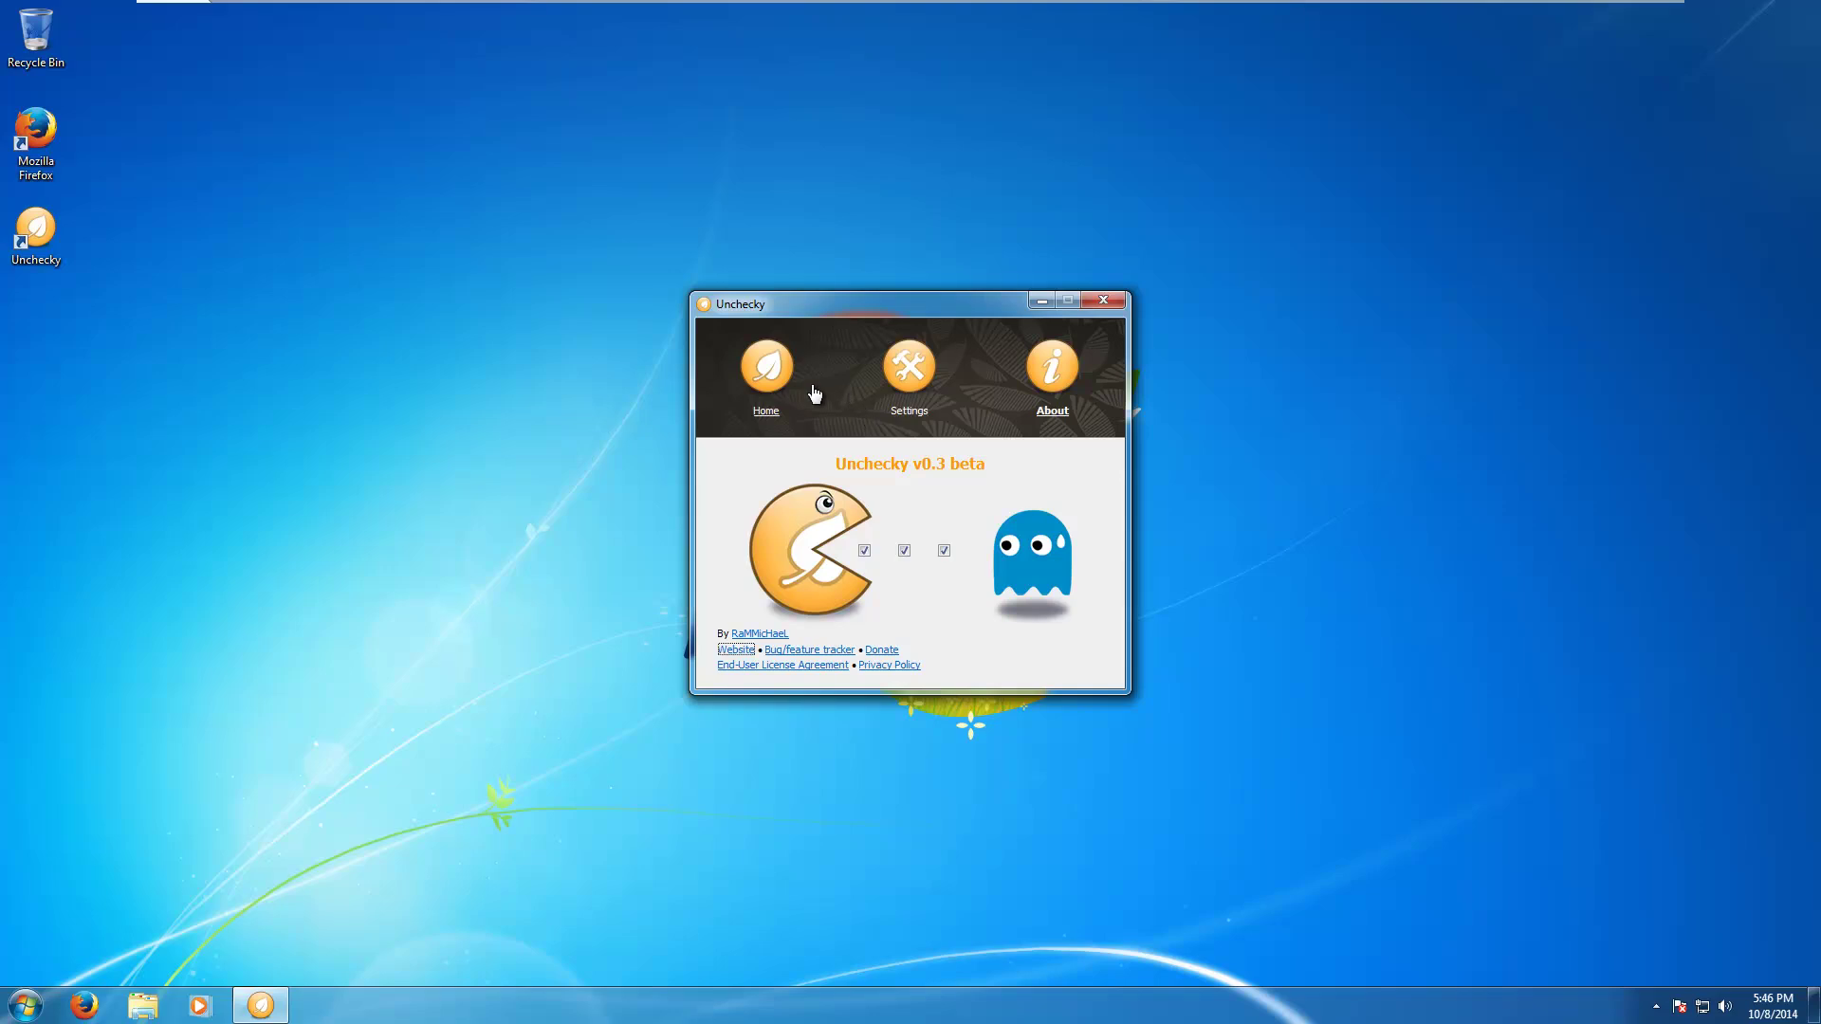
{"action": "left_click", "coordinate": [764, 375]}
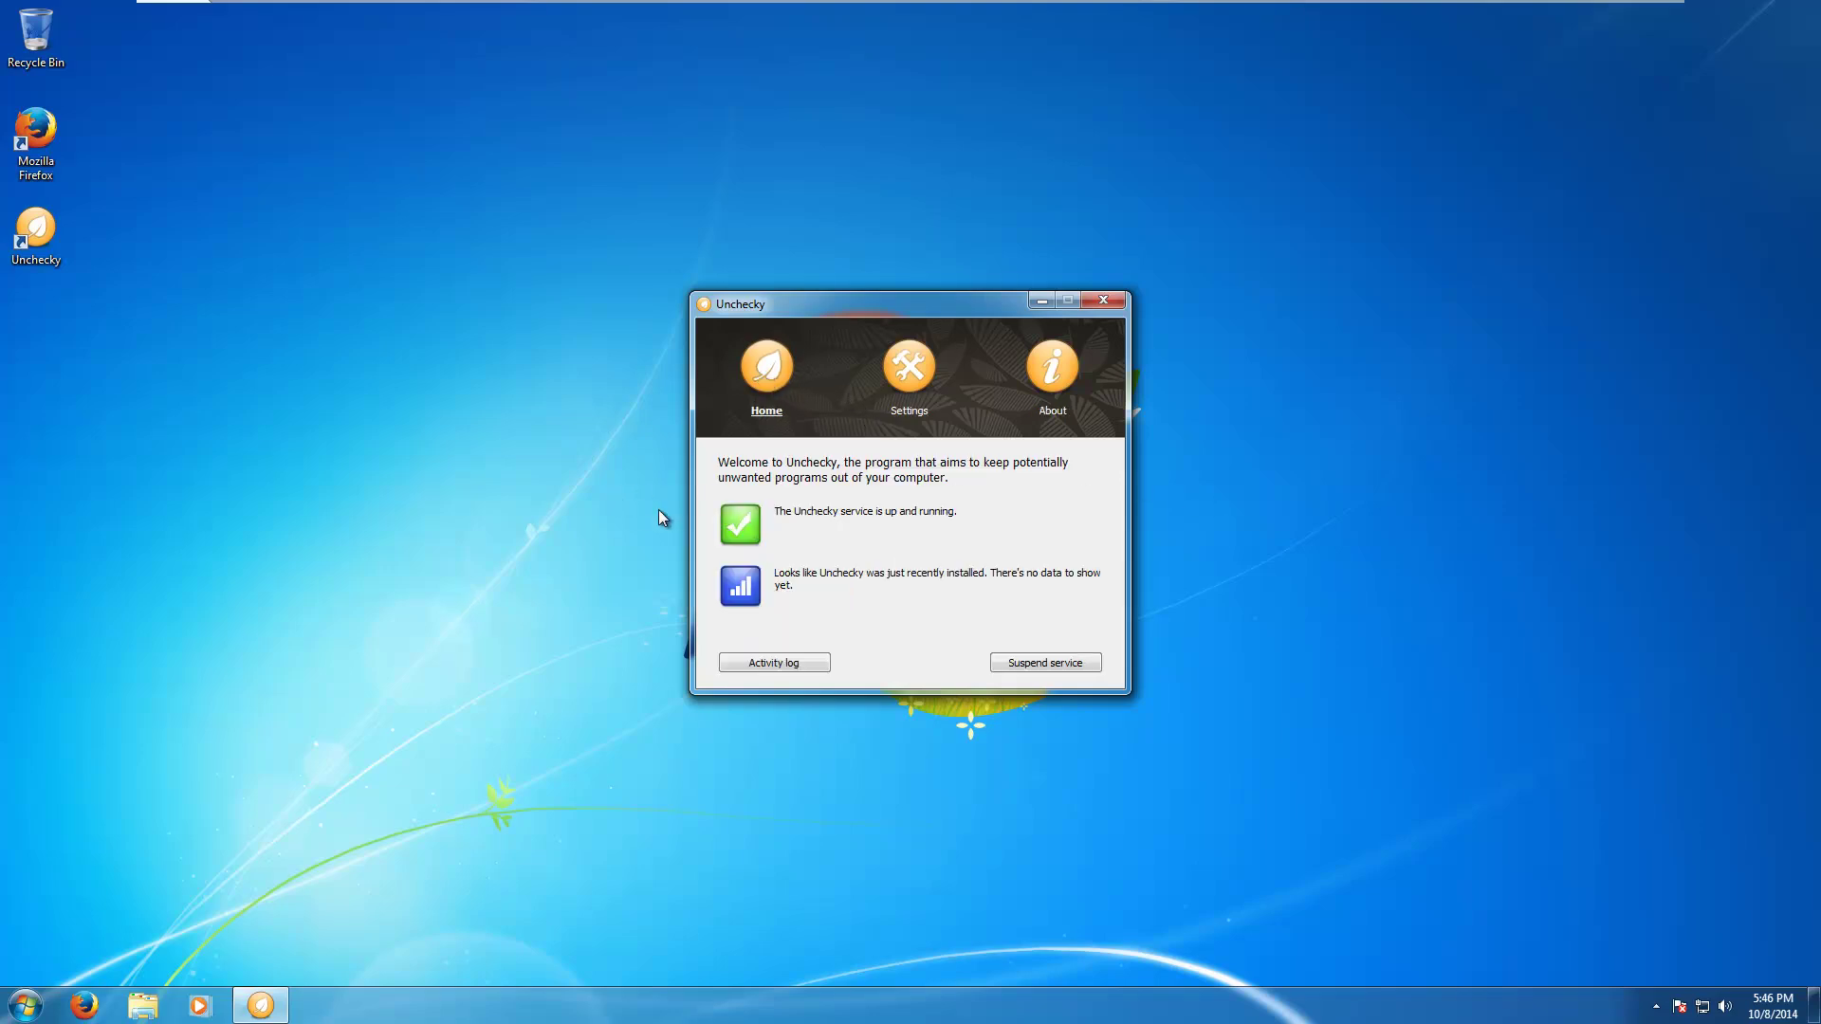
{"action": "left_click", "coordinate": [909, 369]}
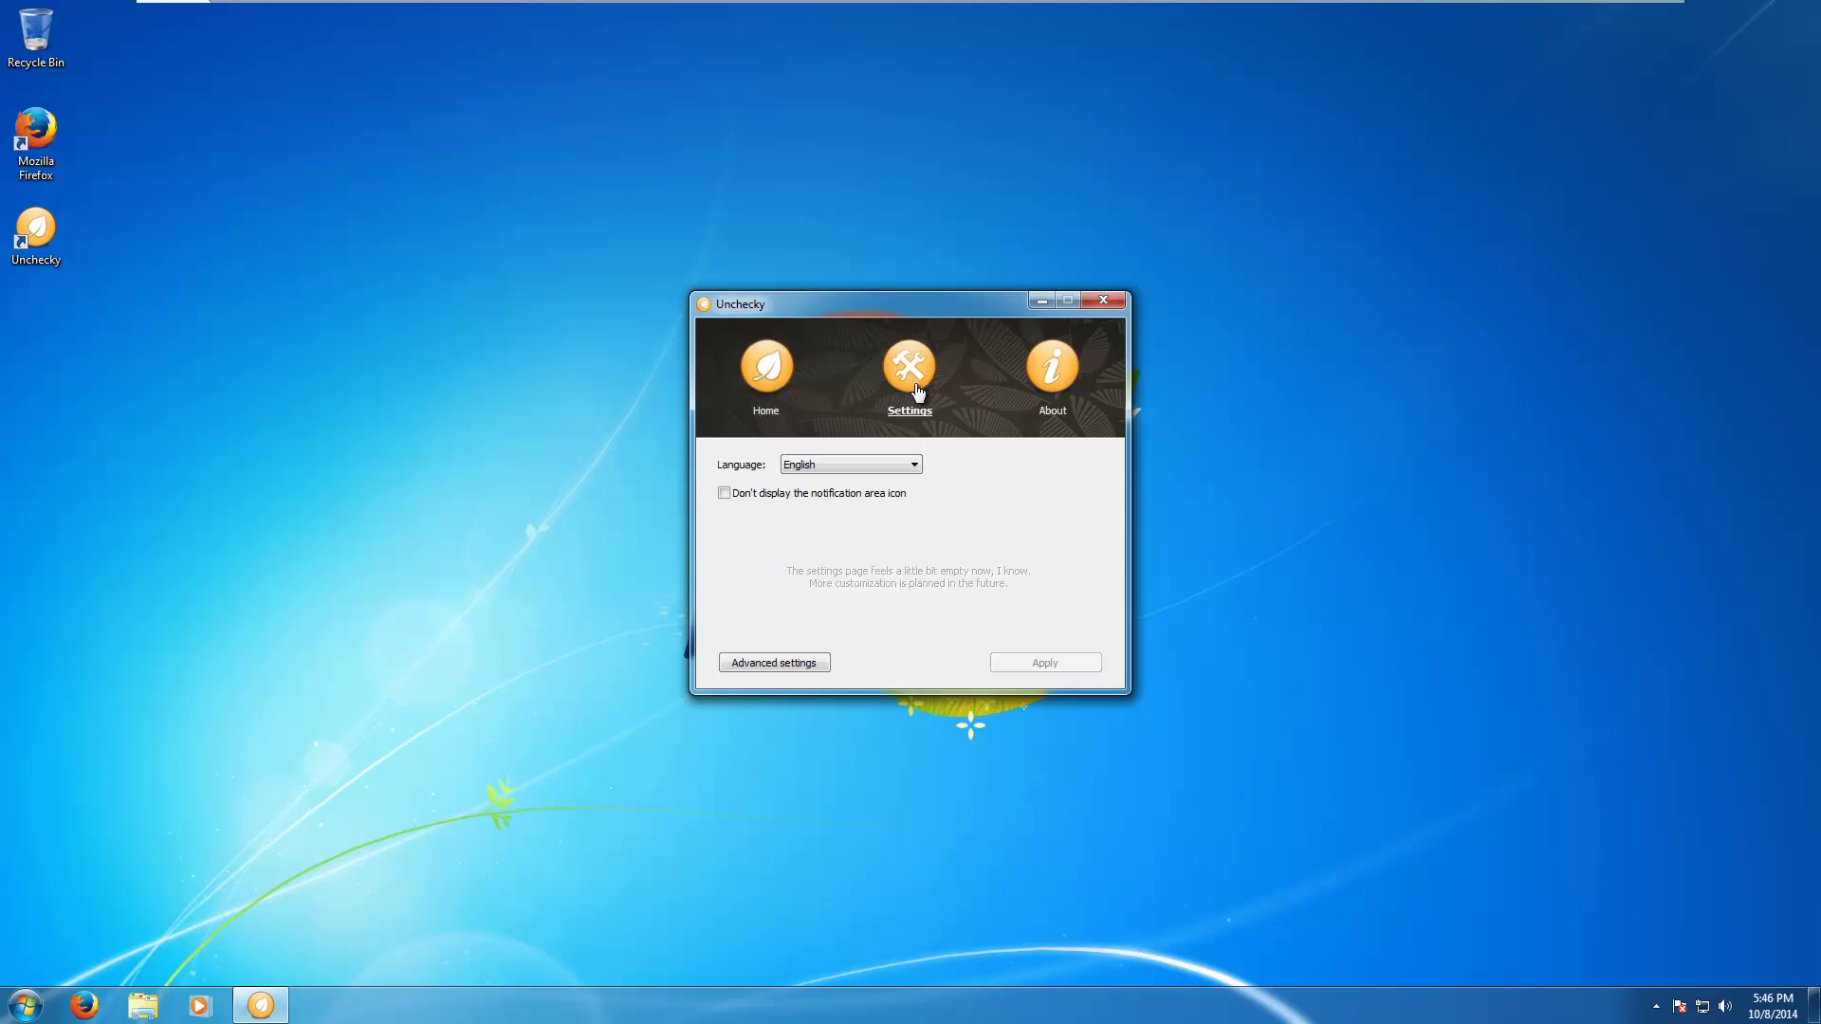
{"action": "left_click", "coordinate": [1656, 1005]}
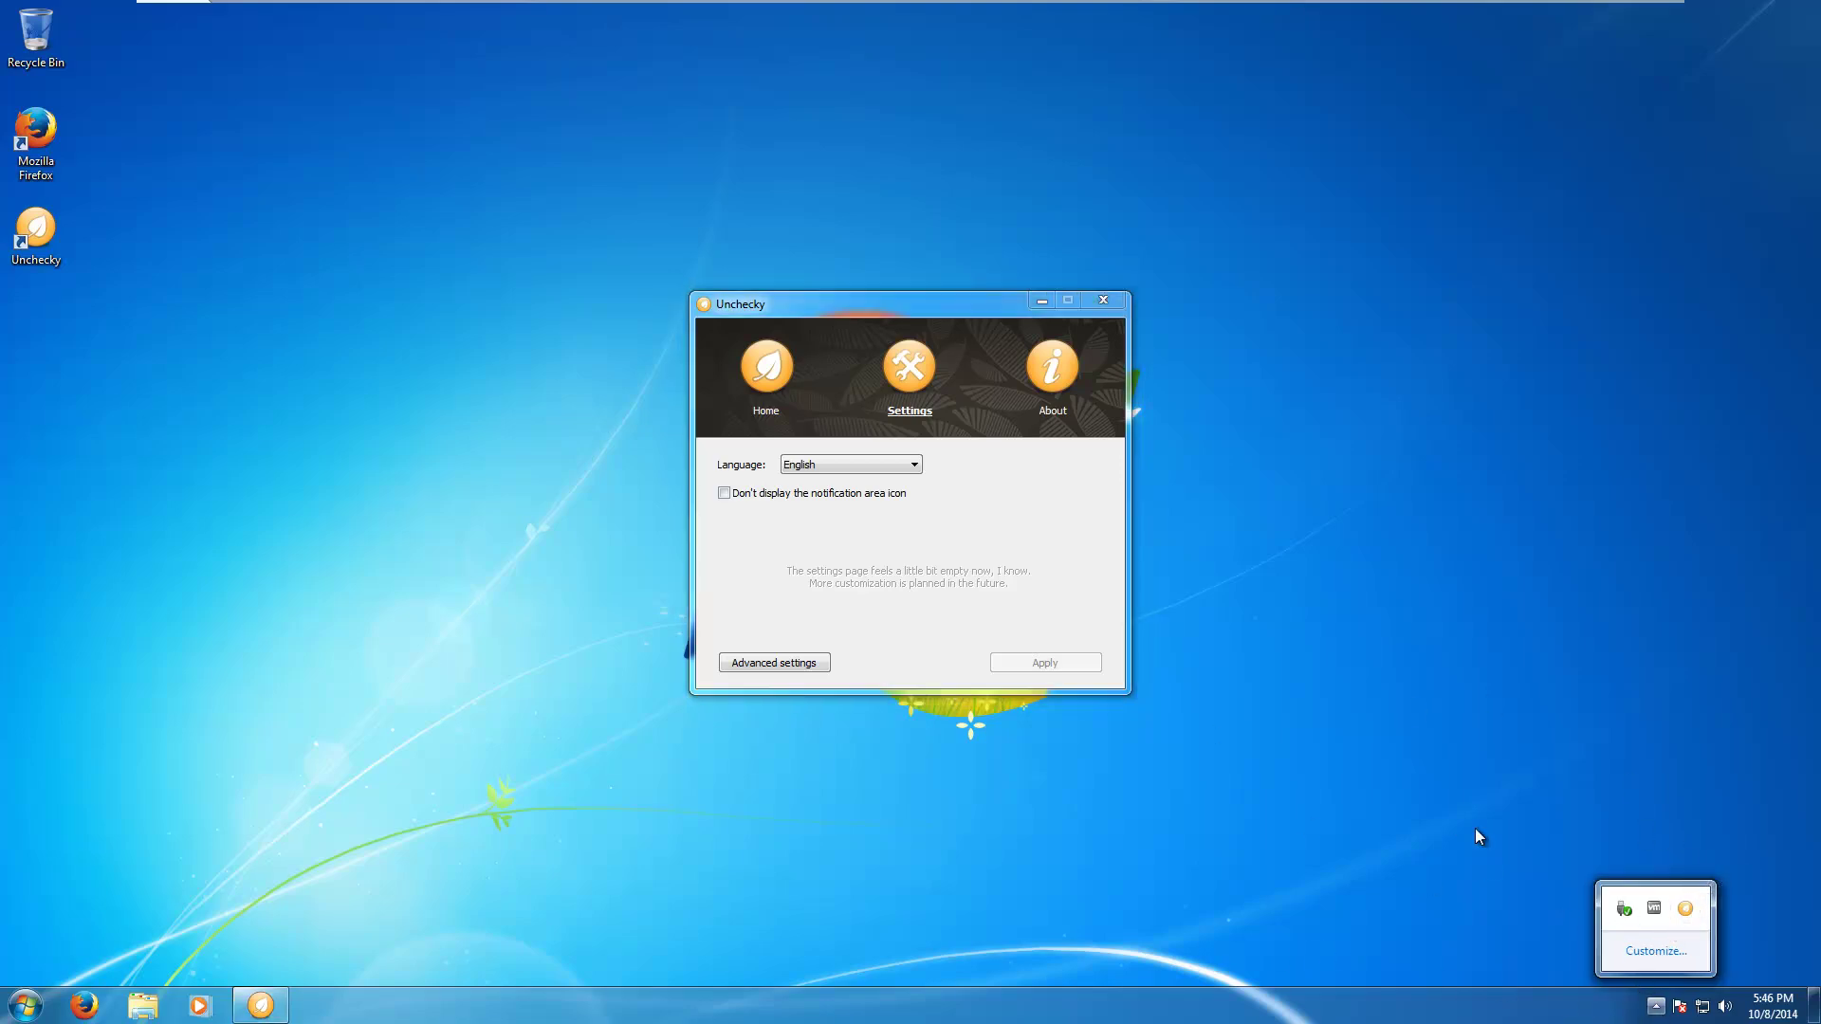
{"action": "left_click", "coordinate": [720, 592]}
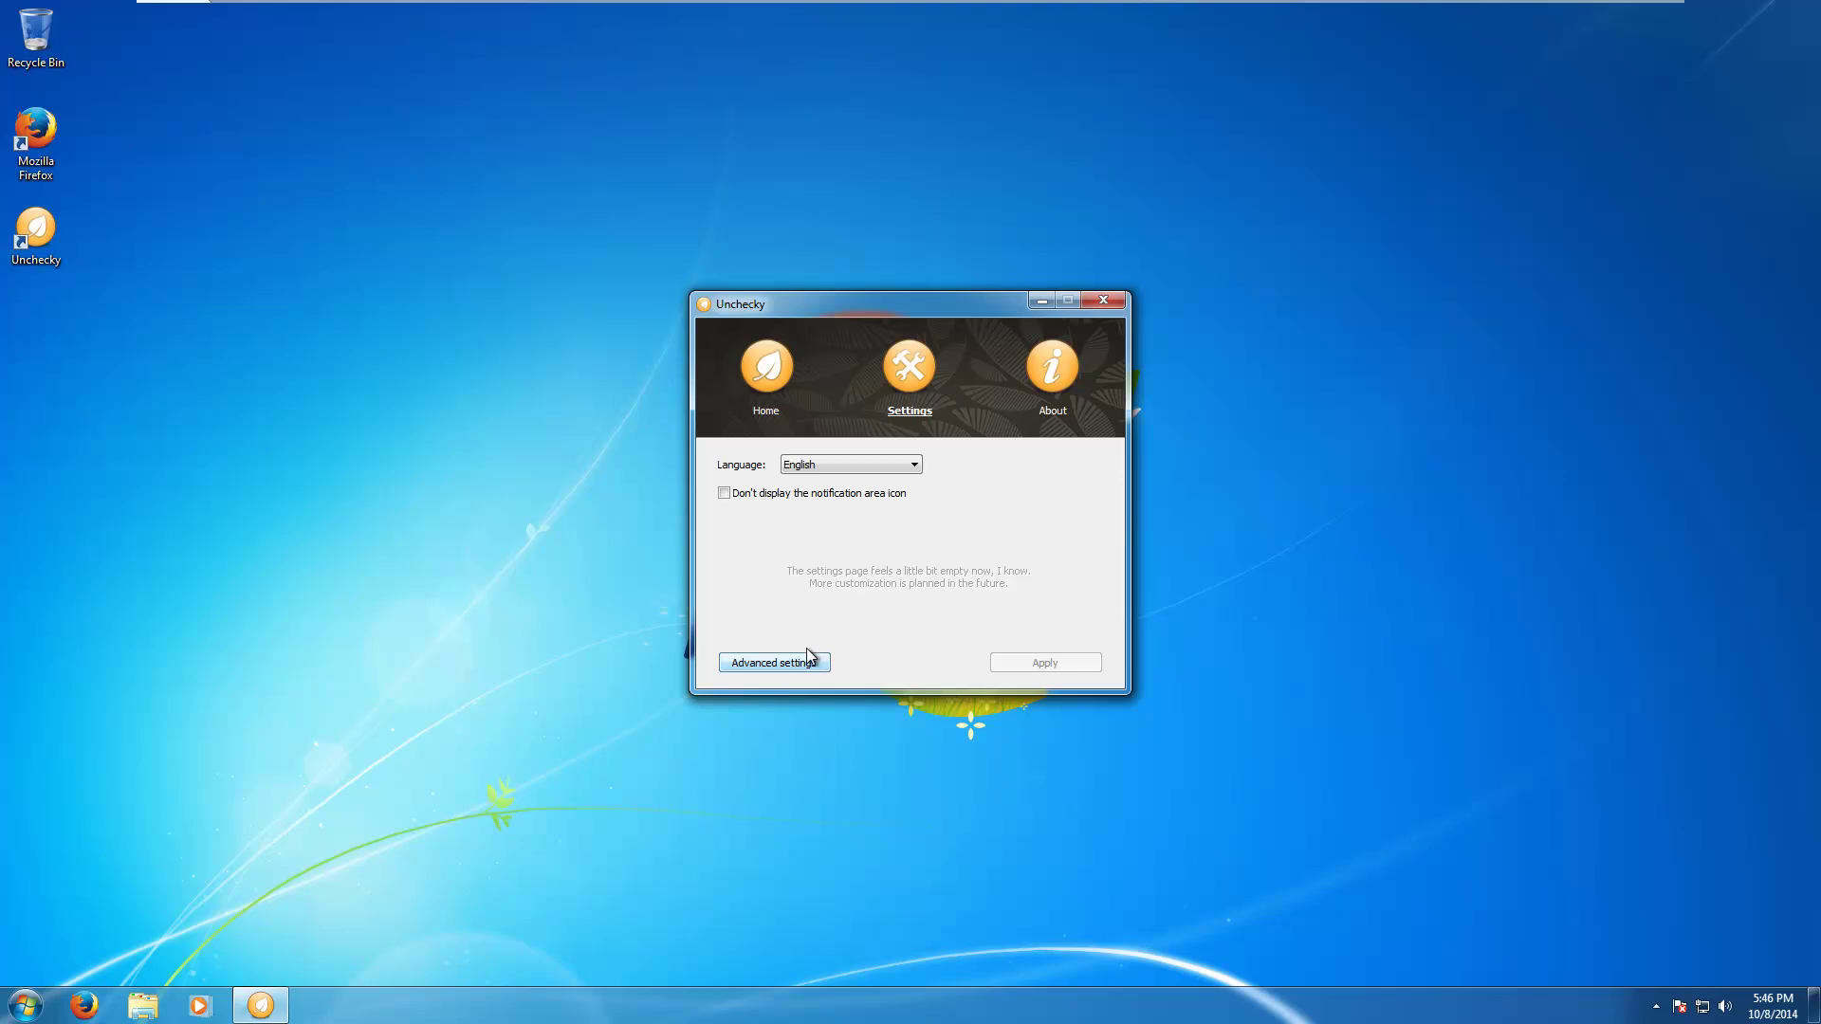
Step: Open Unchecky's Advanced settings, cancel without changes, and minimize the window
{"action": "left_click", "coordinate": [793, 662]}
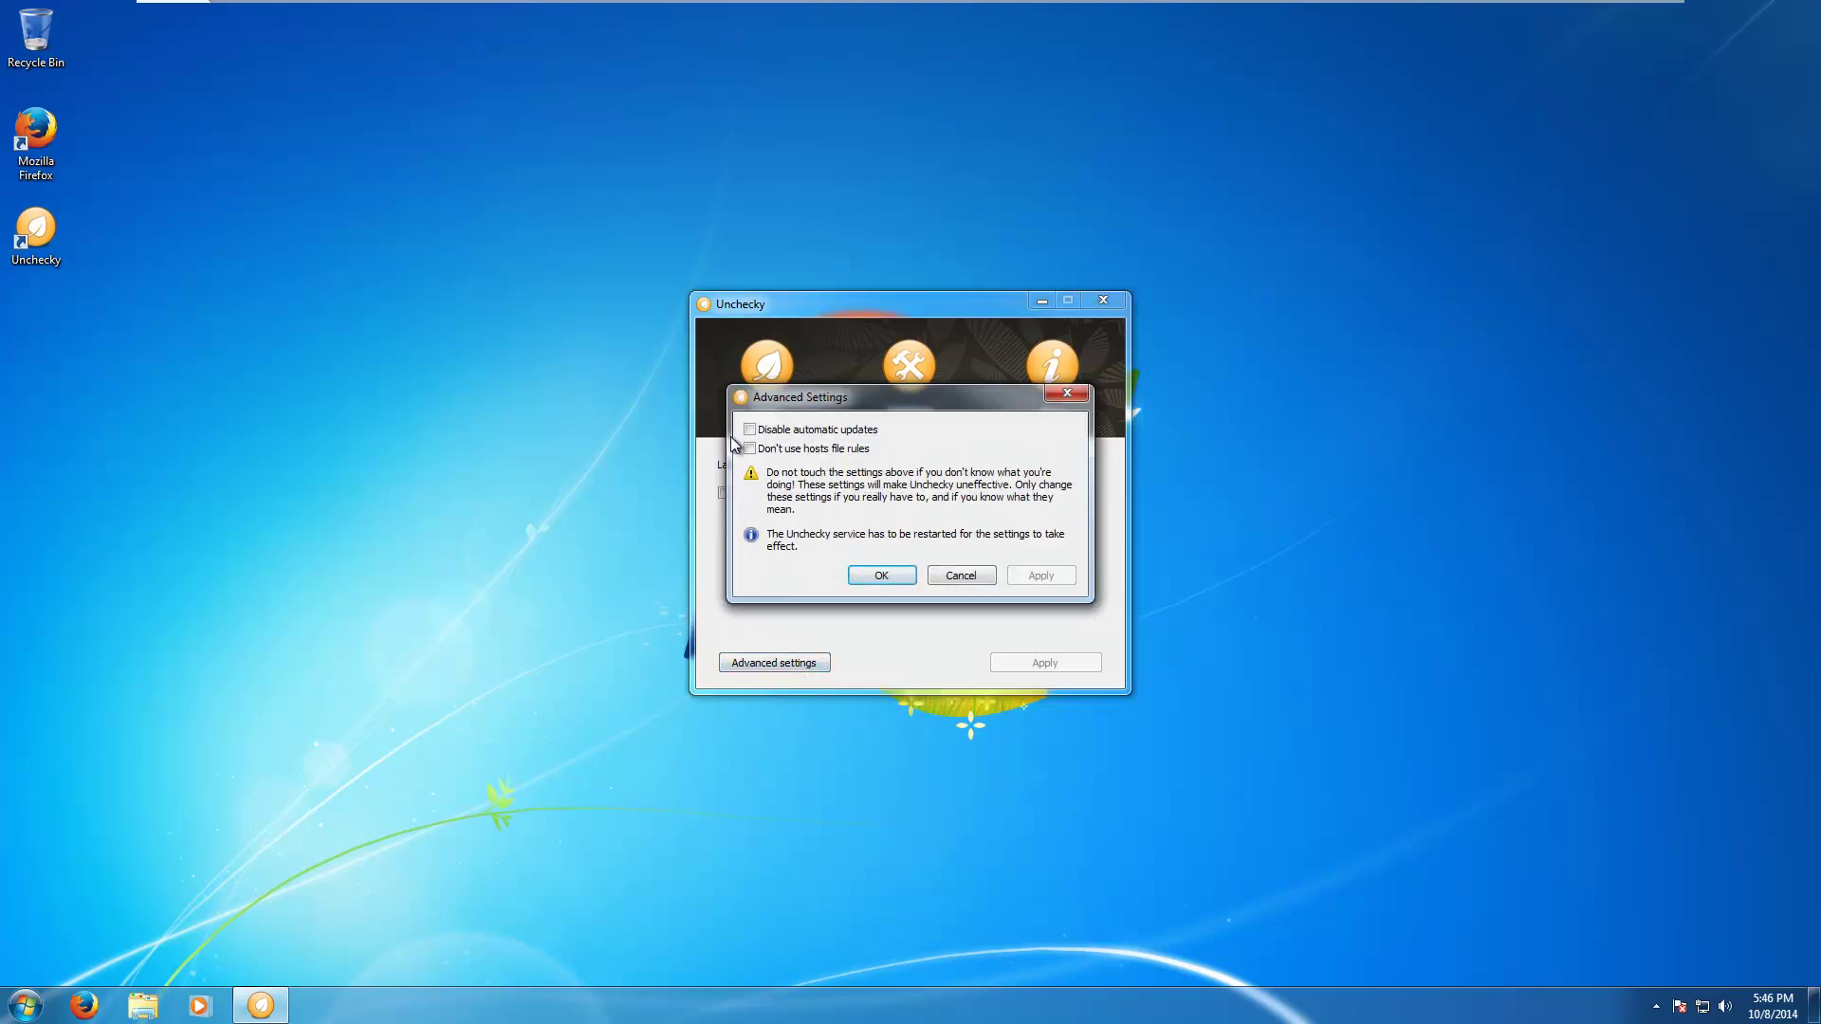
{"action": "left_click", "coordinate": [959, 575]}
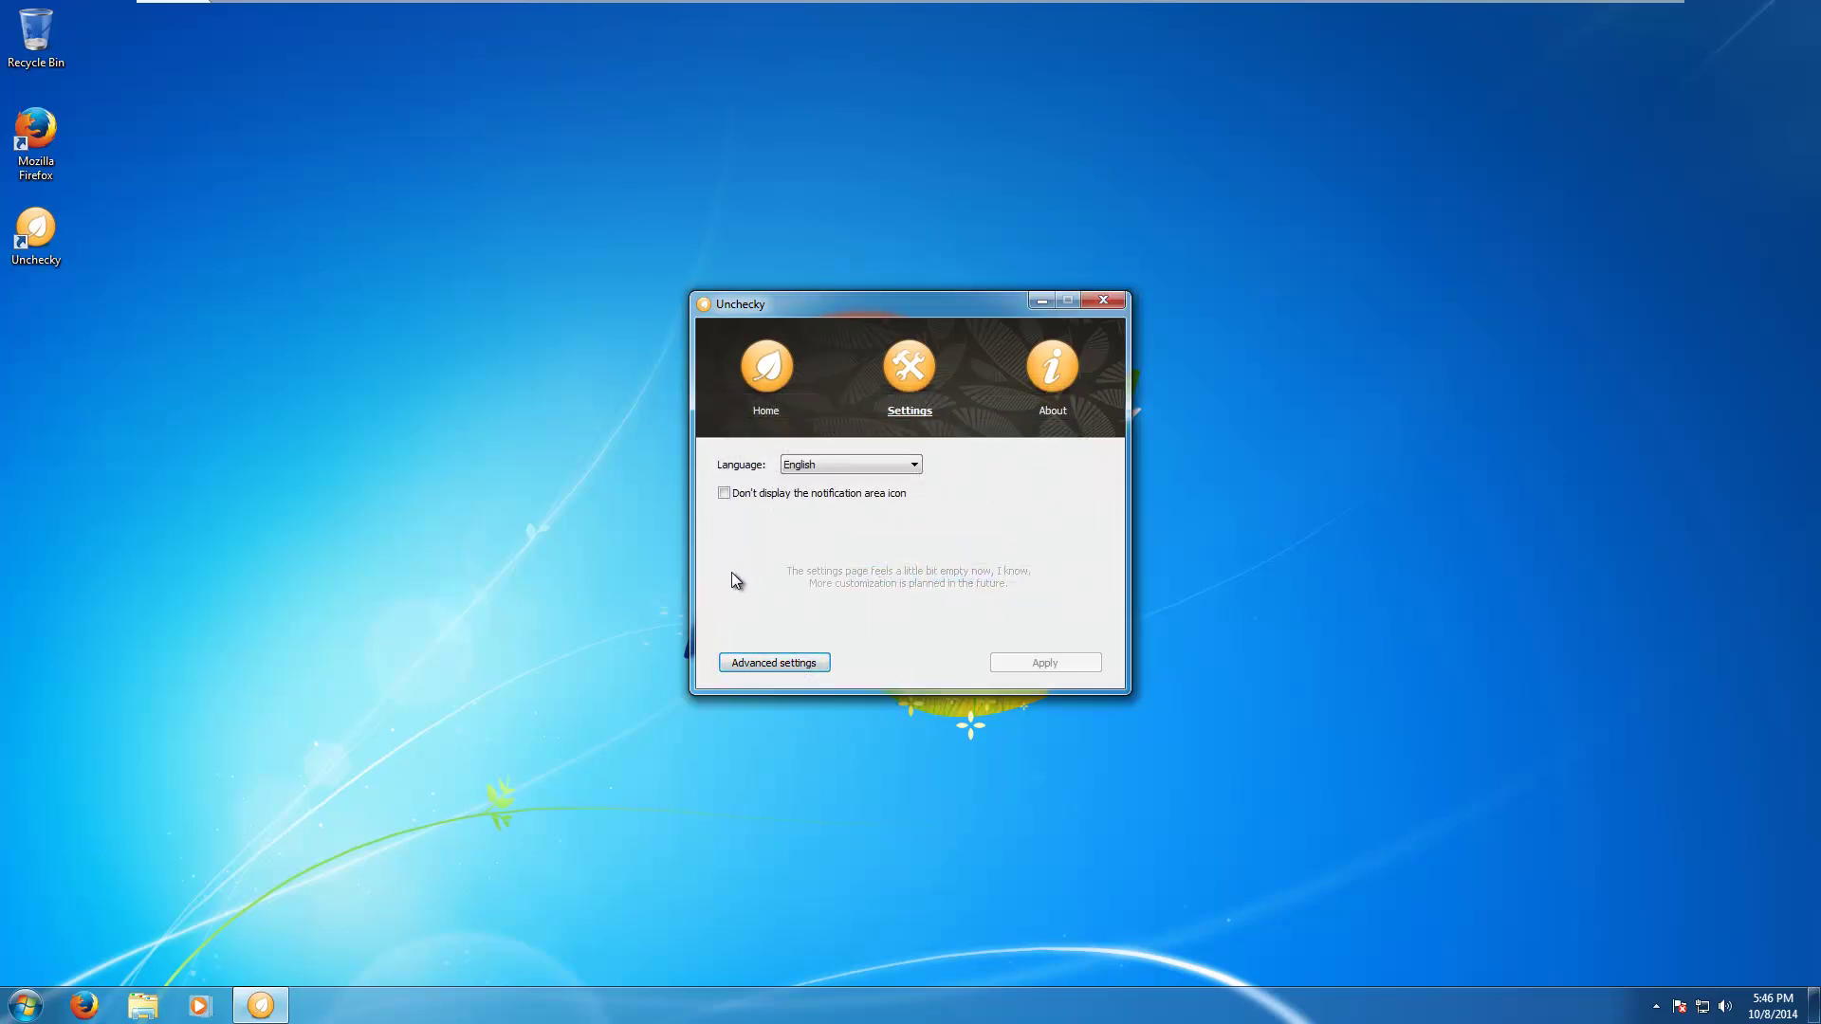
{"action": "left_click", "coordinate": [1041, 299]}
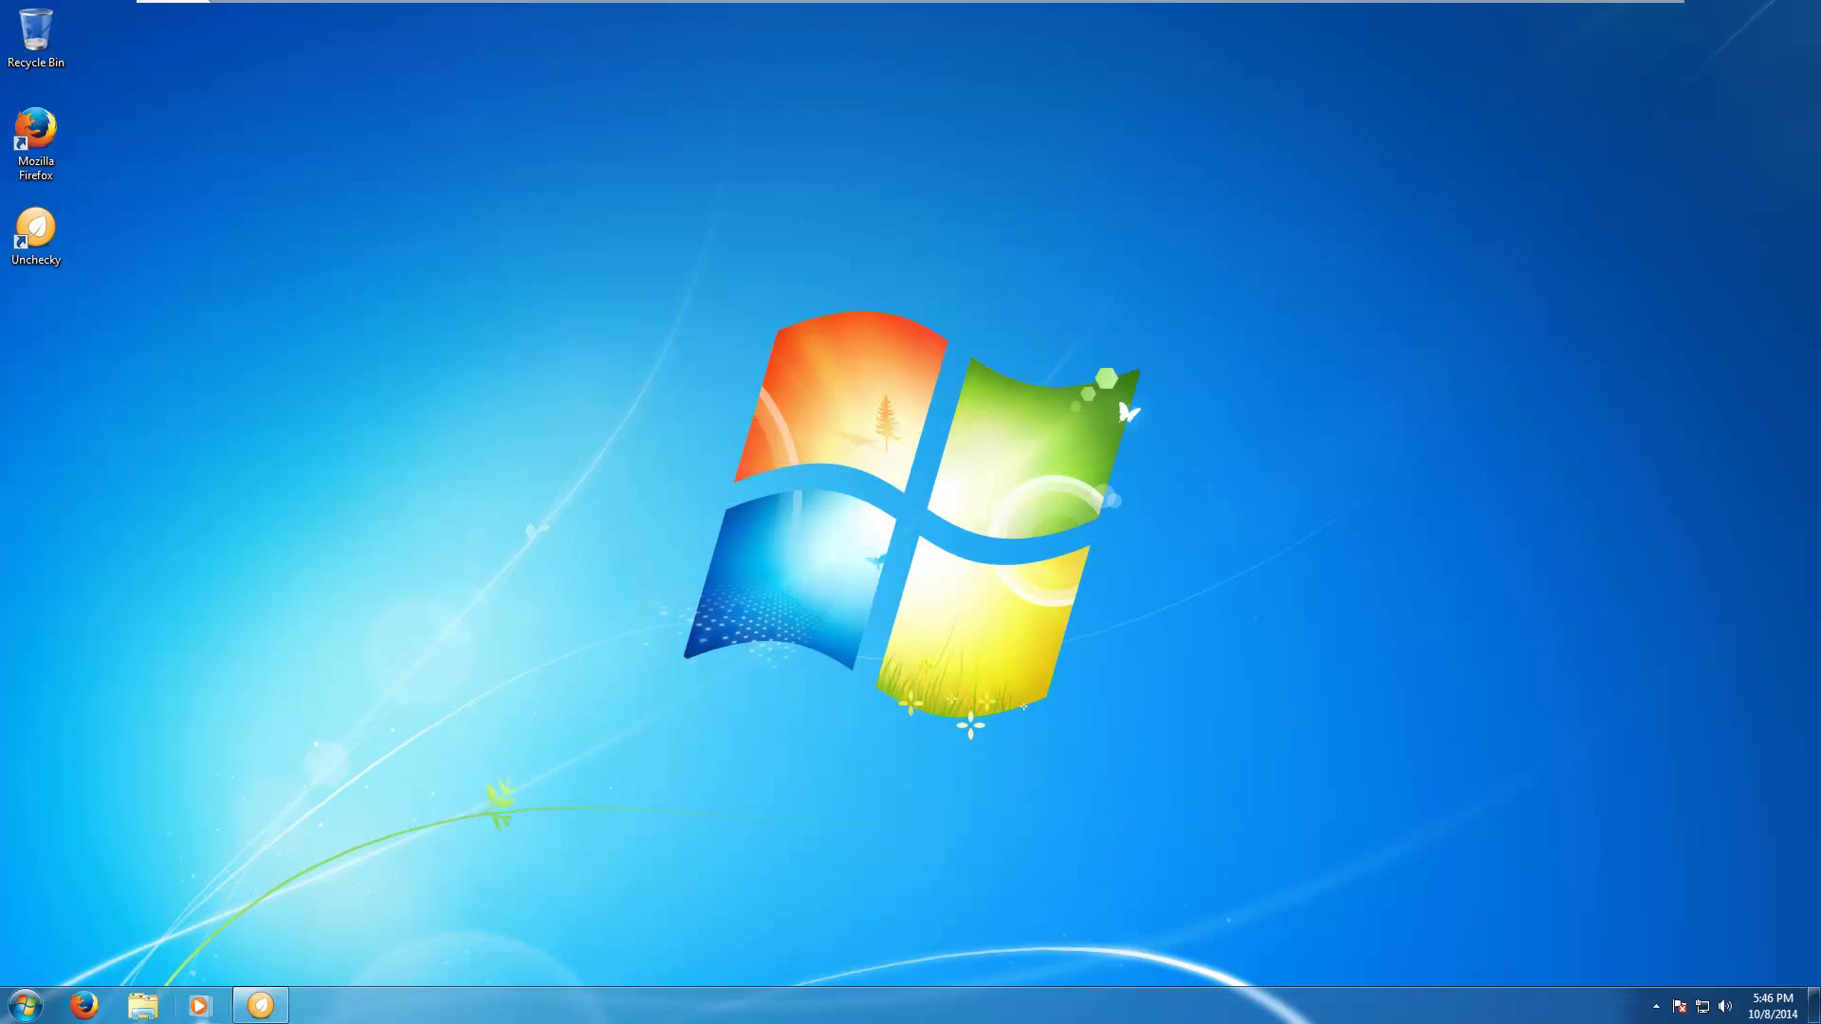
Step: Close the Unchecky window and select unchecky_svc.exe, still running in Task Manager
{"action": "right_click", "coordinate": [260, 1006]}
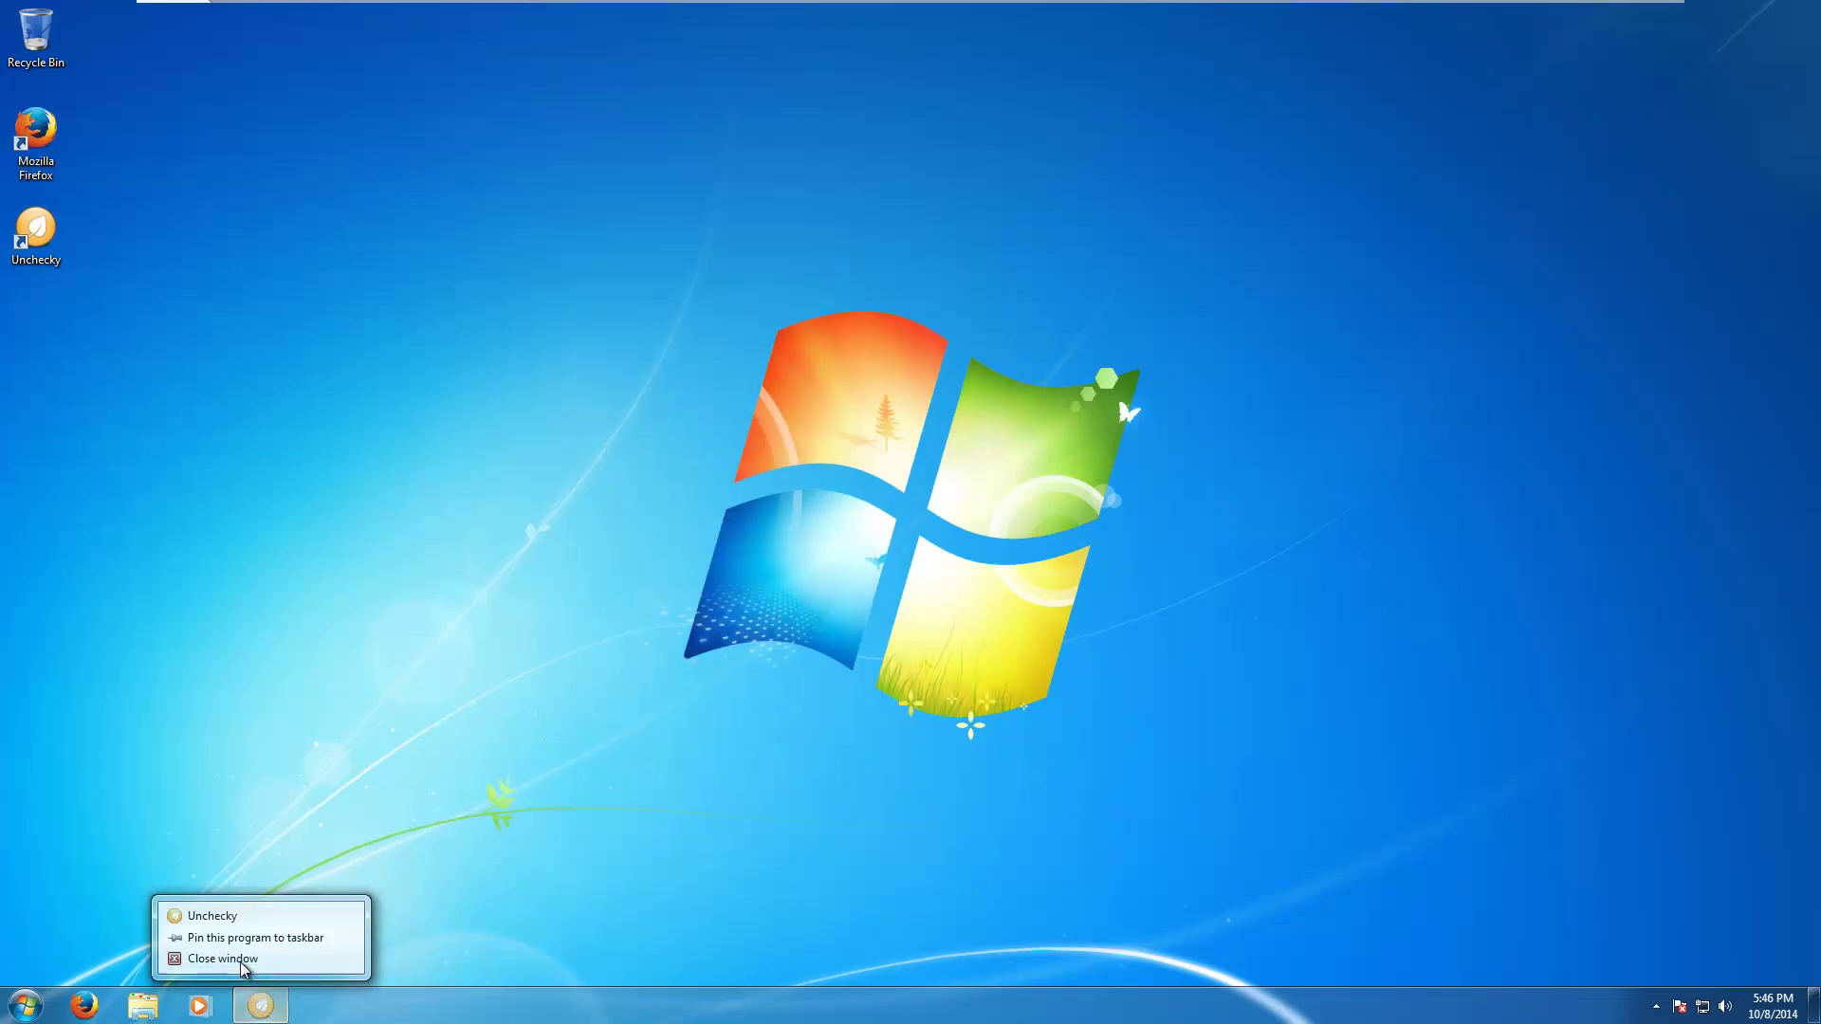
{"action": "left_click", "coordinate": [243, 964]}
{"action": "right_click", "coordinate": [442, 1004]}
{"action": "left_click", "coordinate": [461, 959]}
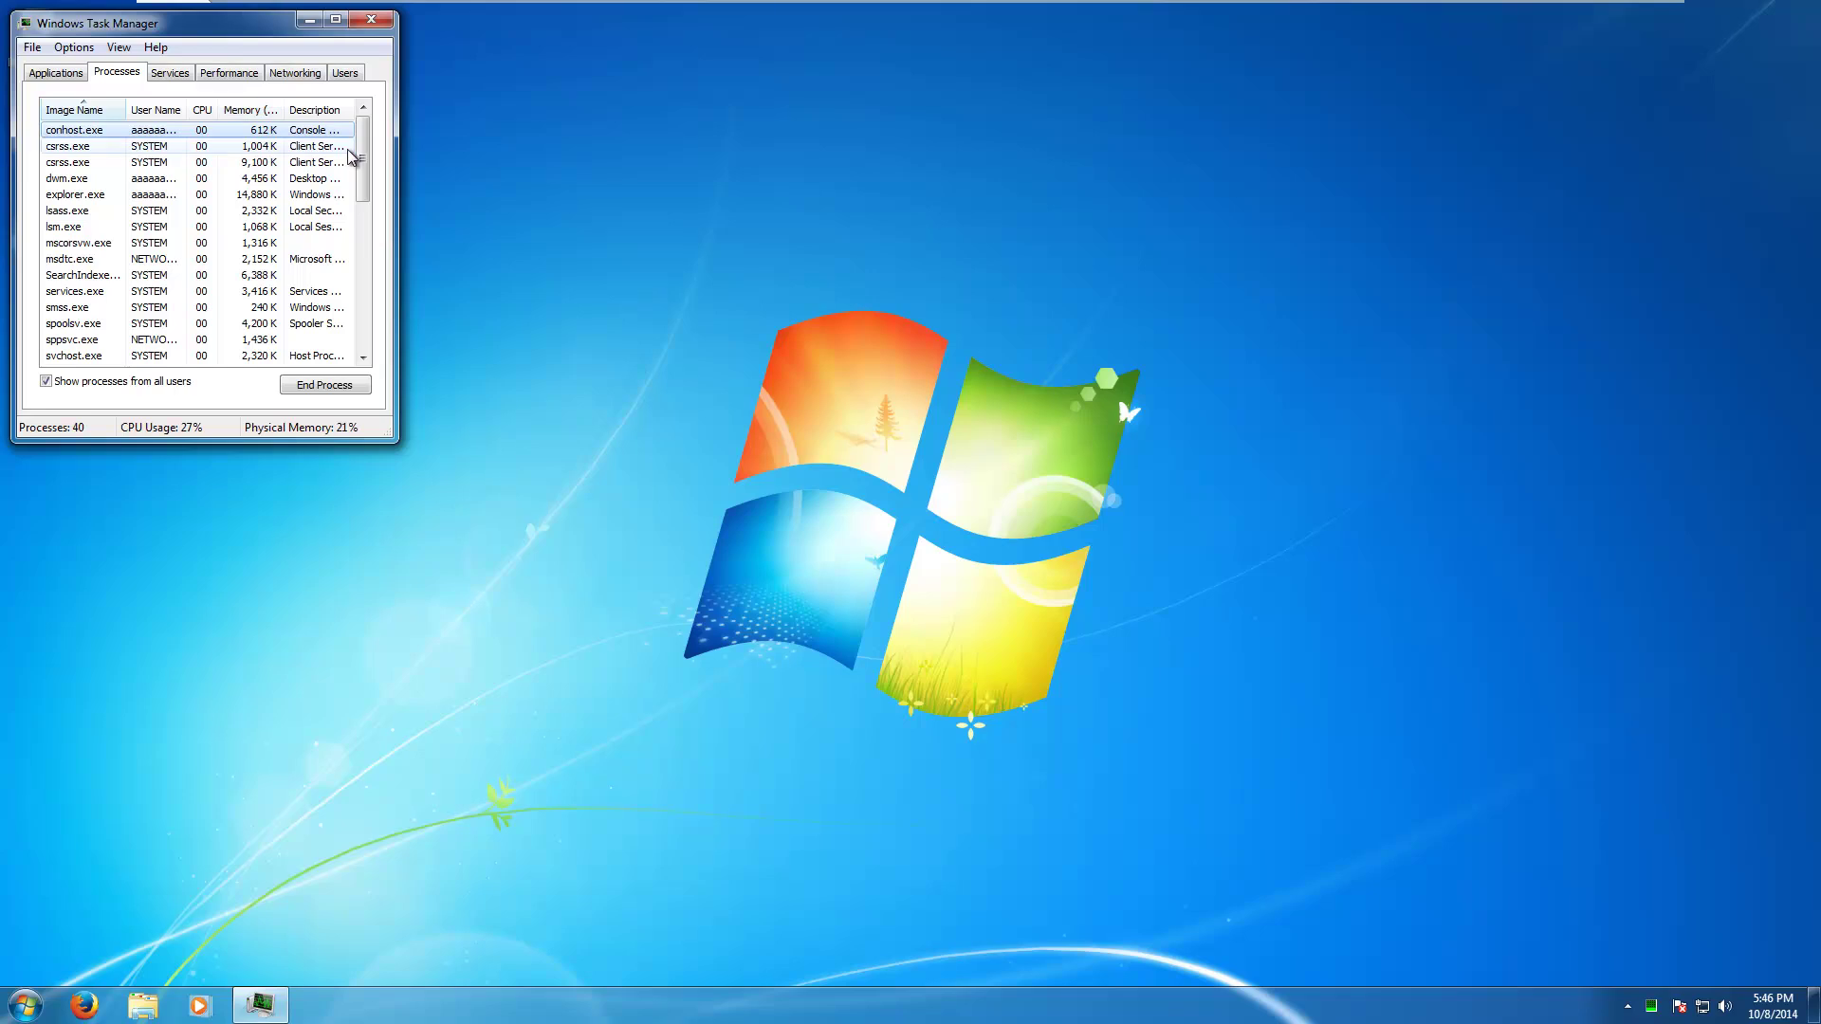
{"action": "left_click_drag", "start_coordinate": [364, 157], "coordinate": [358, 308]}
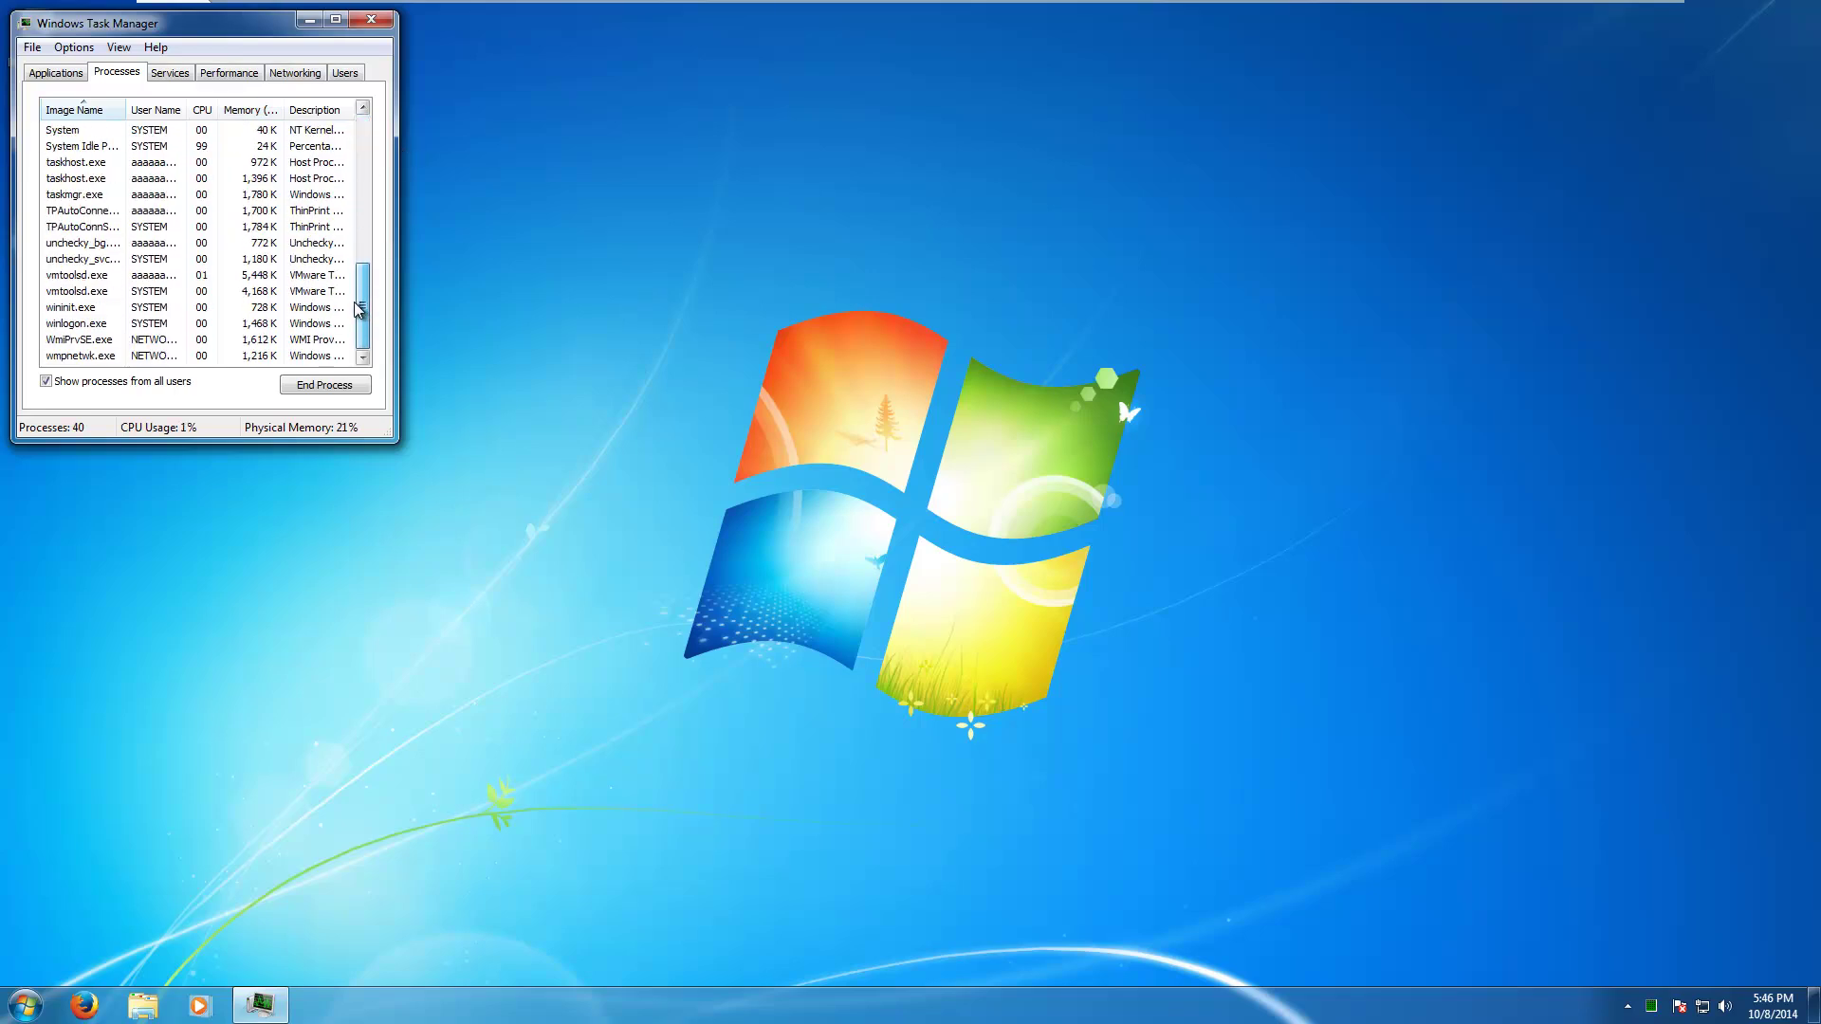
{"action": "left_click", "coordinate": [152, 262]}
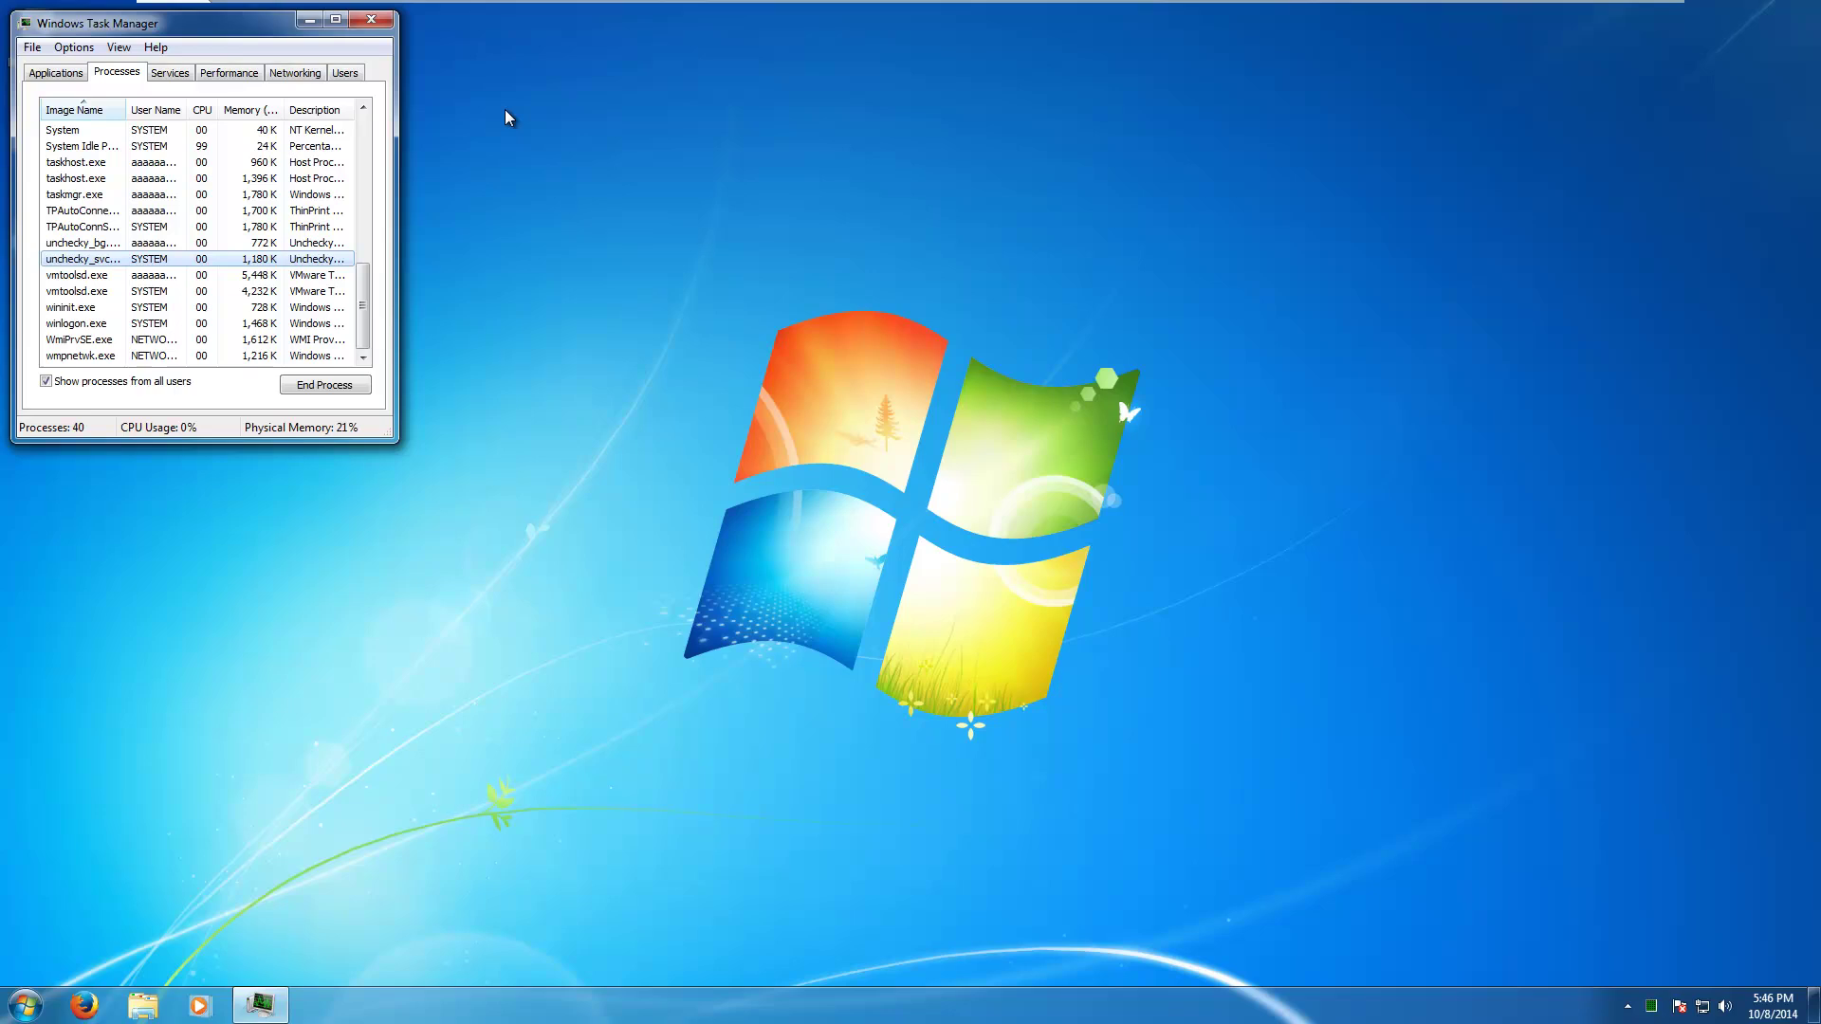
Step: Close Task Manager and run the adobeflashplayer installer from Downloads past the security warning
{"action": "left_click", "coordinate": [376, 21]}
{"action": "left_click", "coordinate": [142, 1006]}
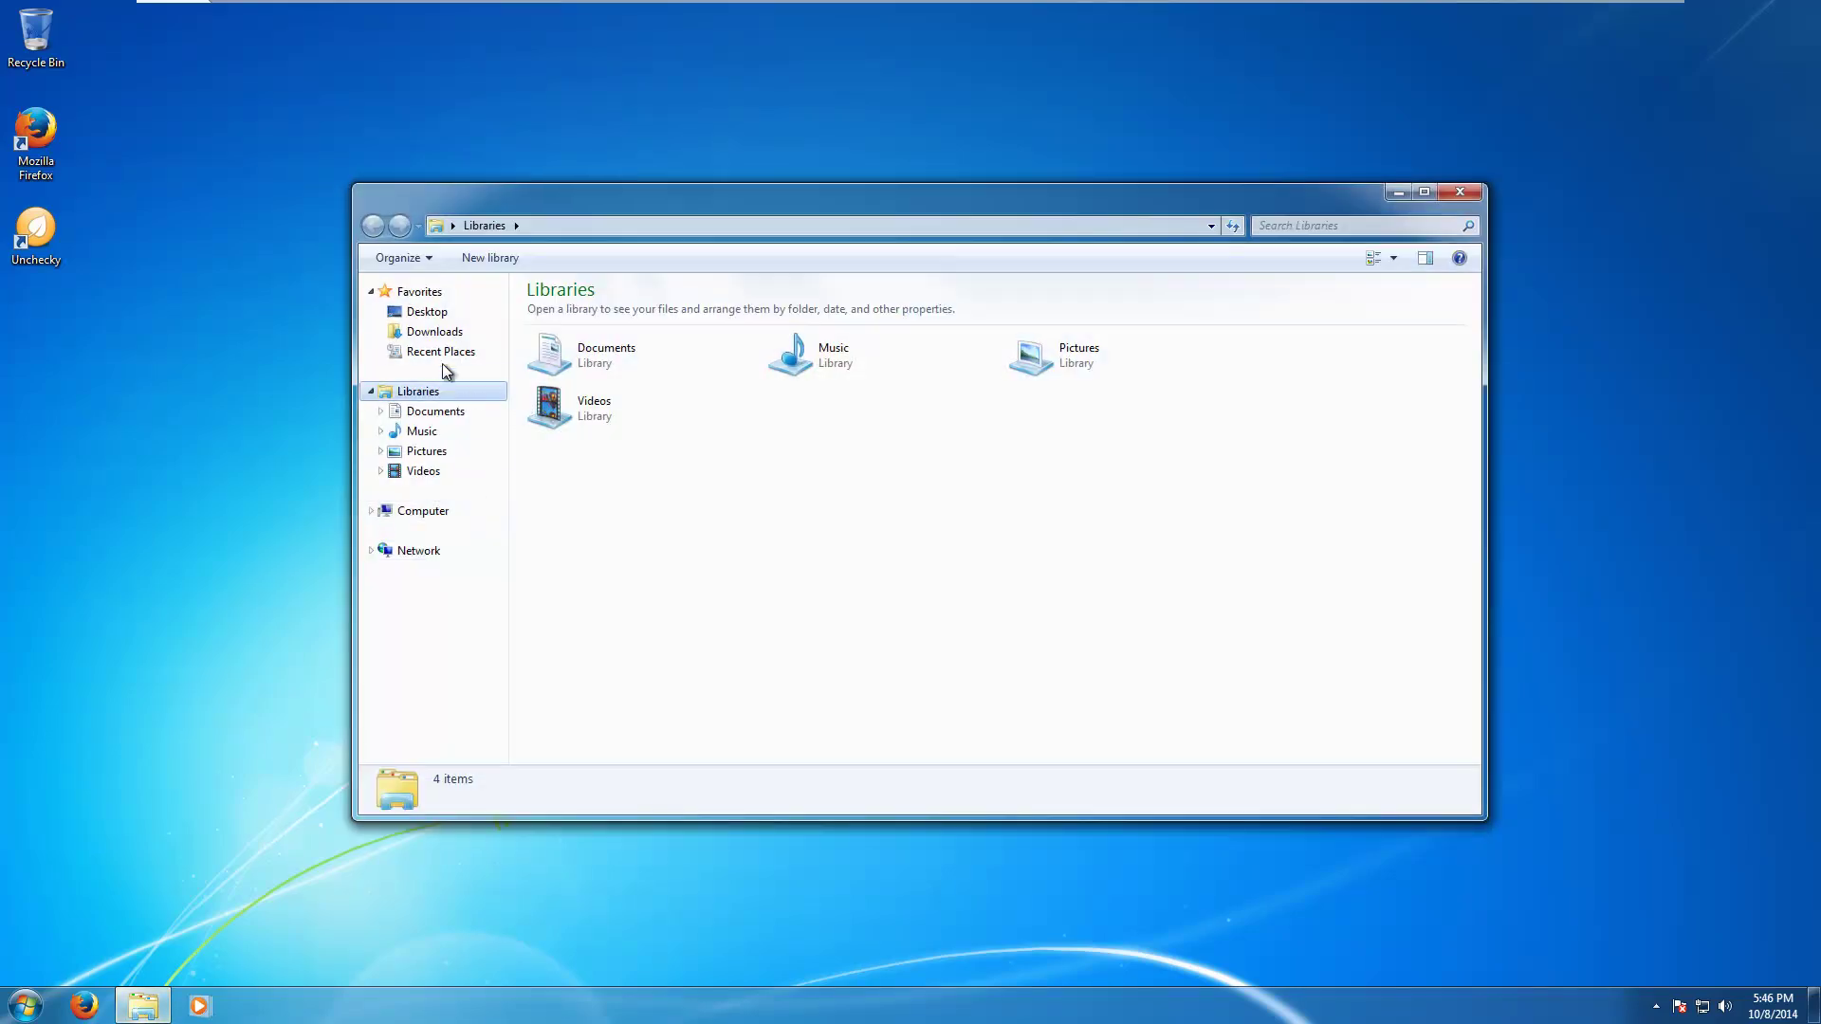
{"action": "left_click", "coordinate": [436, 332]}
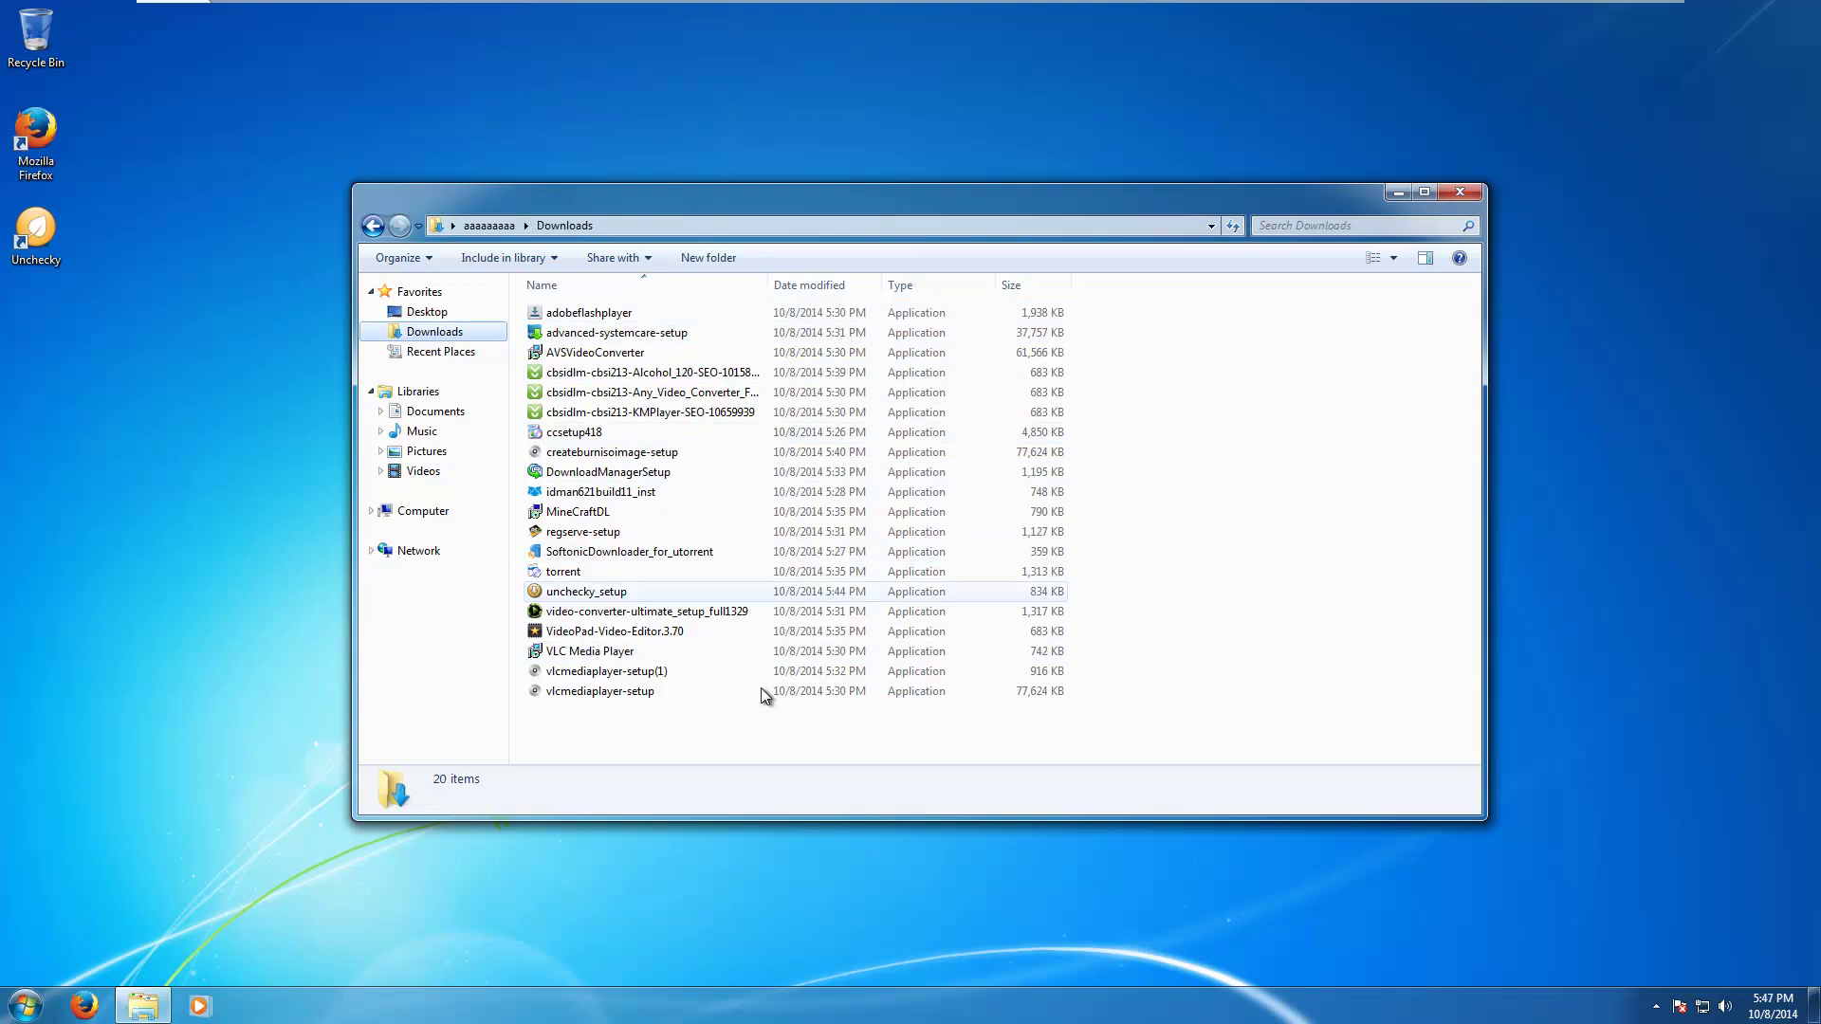
{"action": "double_click", "coordinate": [575, 313]}
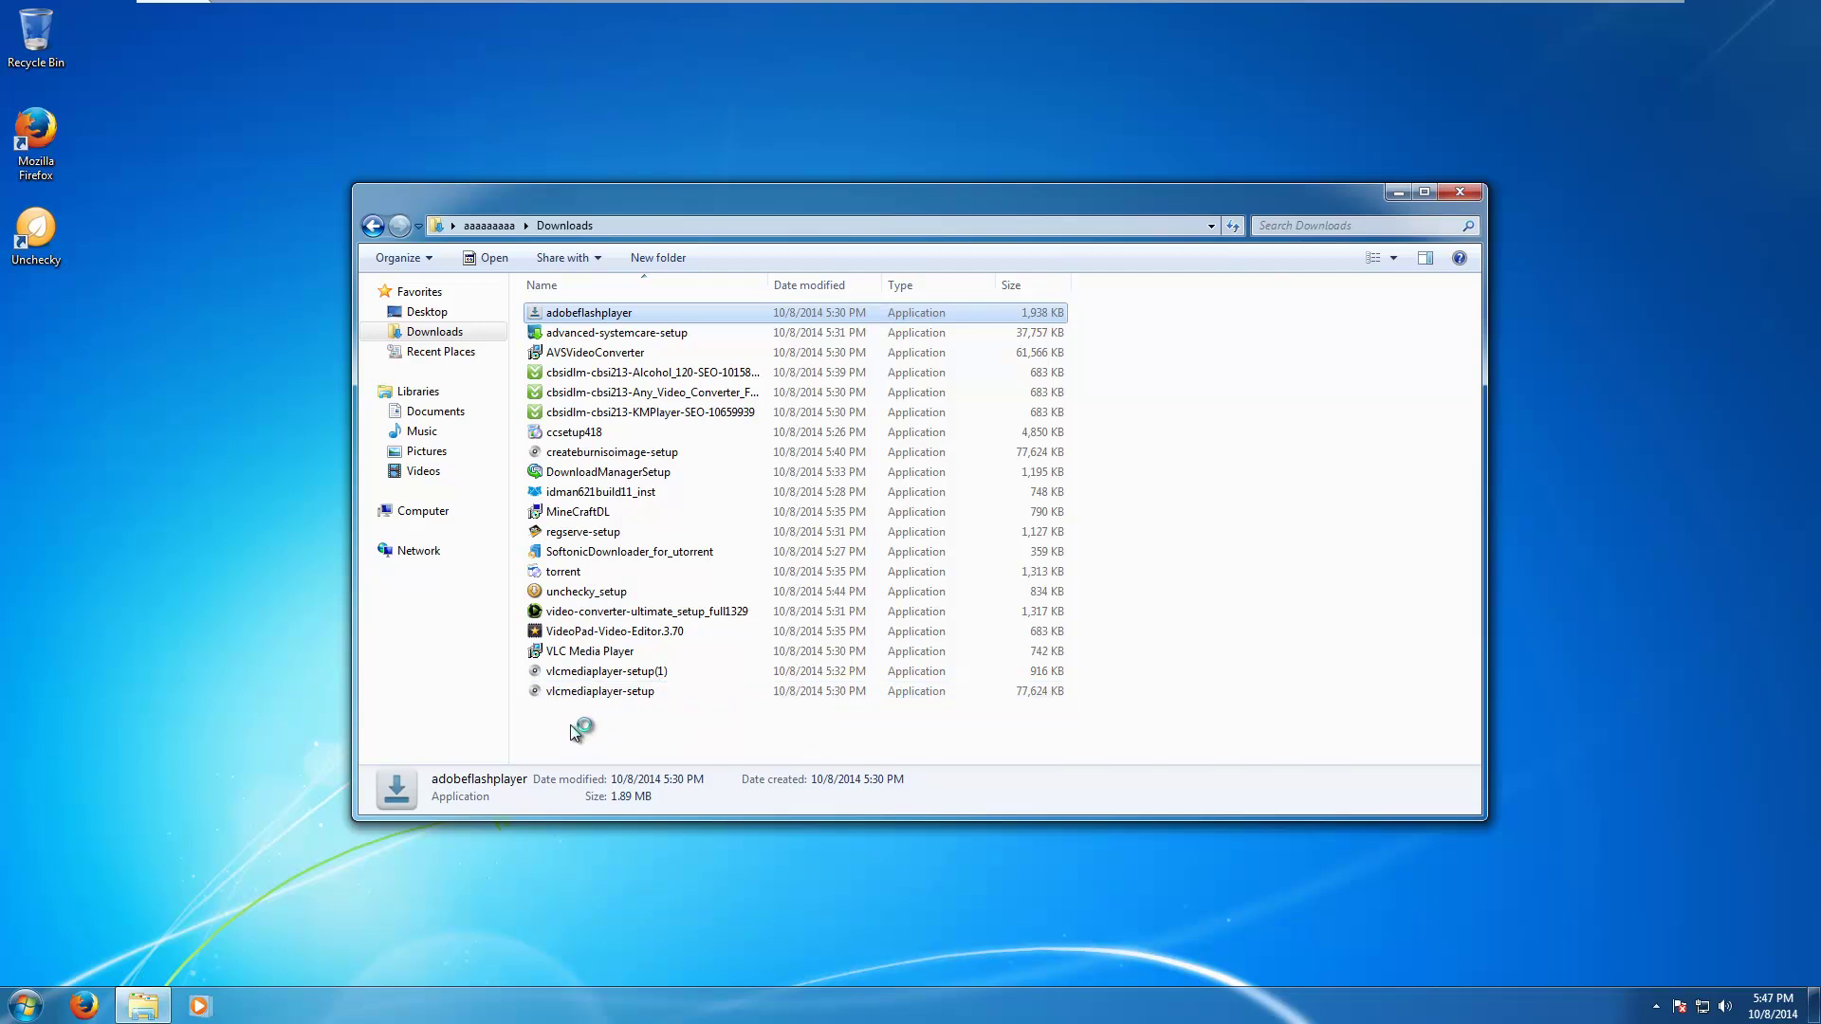
{"action": "left_click", "coordinate": [950, 520]}
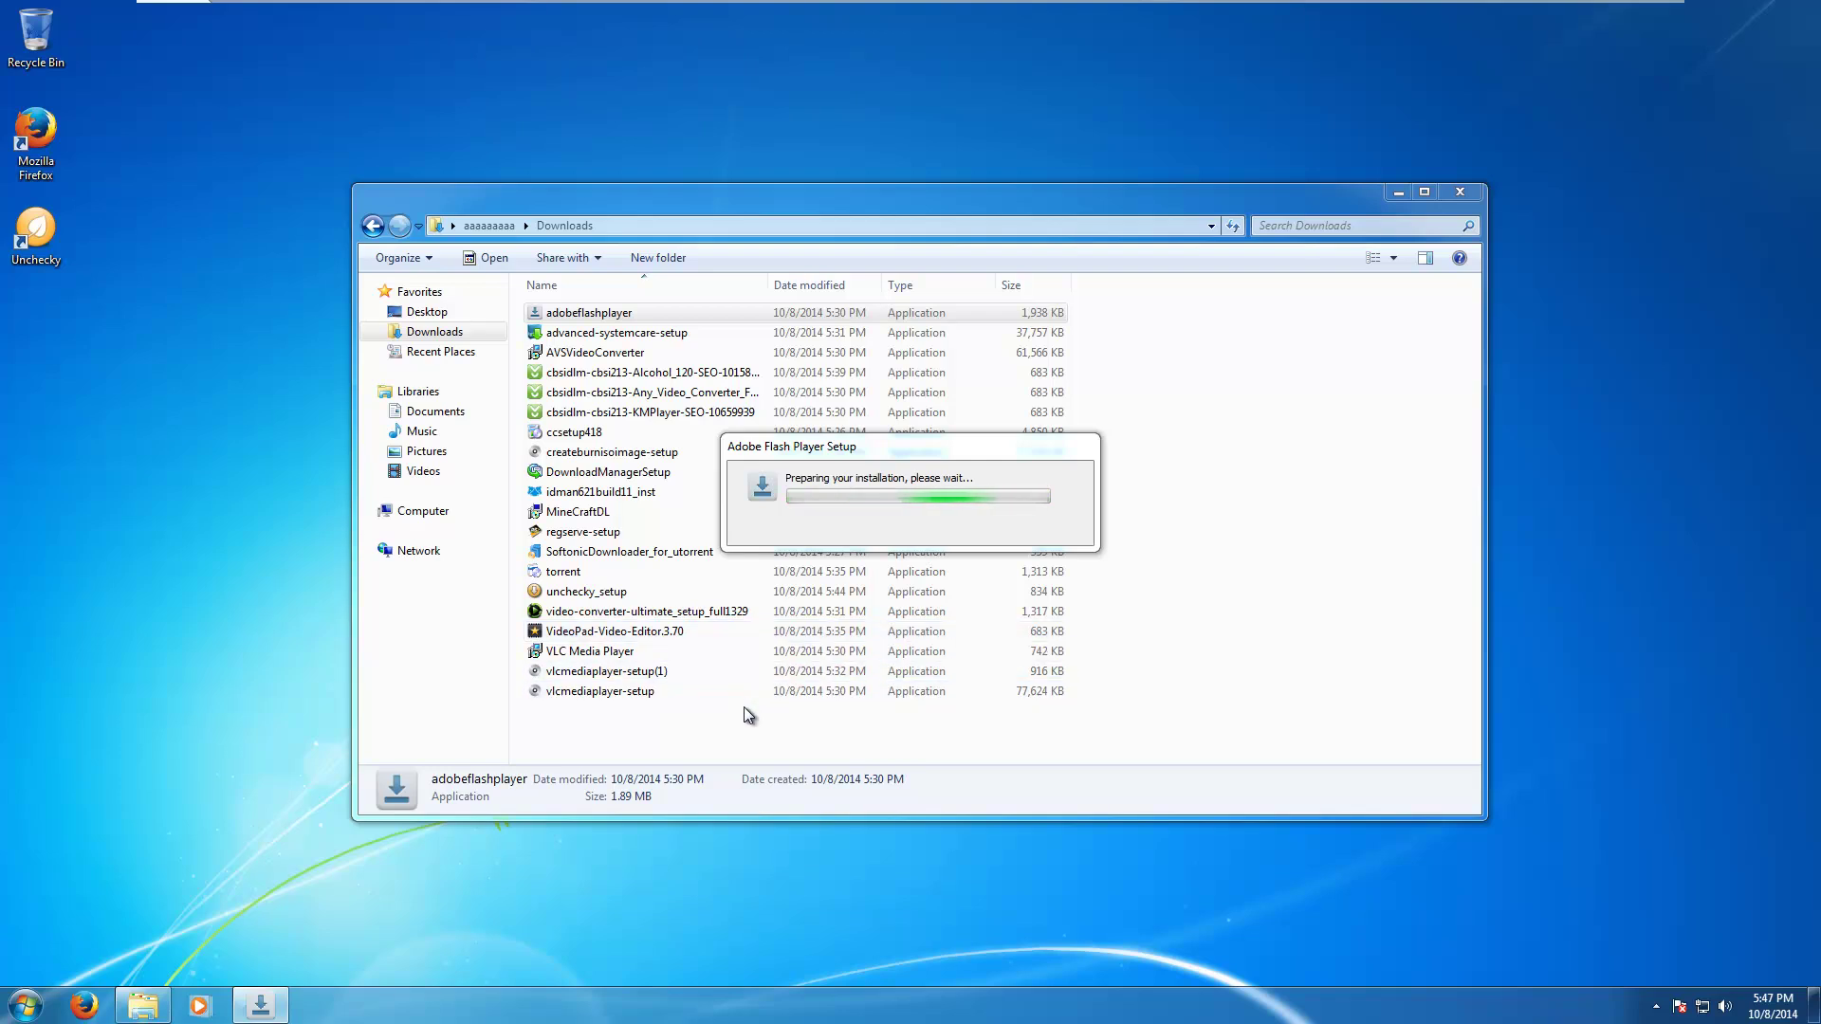
Step: Open Unchecky's Activity Log from the tray and move it to the top right
{"action": "left_click", "coordinate": [1653, 1009]}
{"action": "left_click", "coordinate": [1686, 908]}
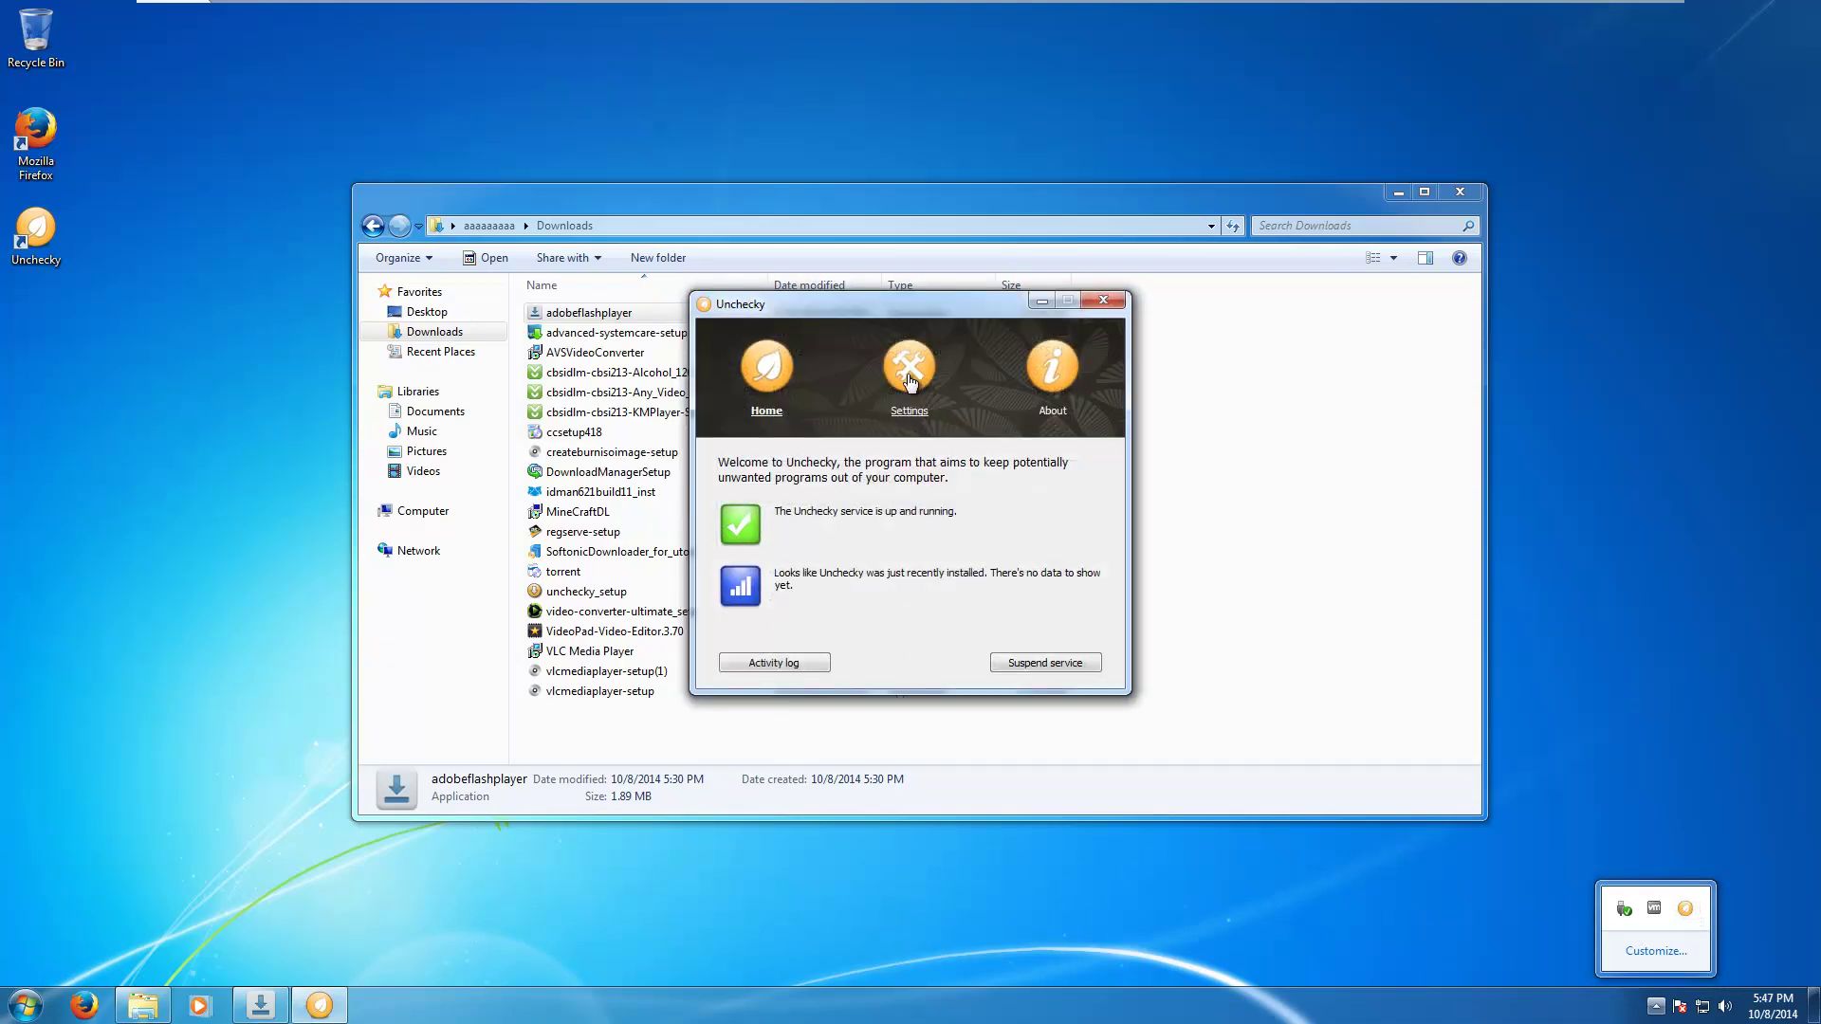
{"action": "left_click", "coordinate": [748, 663]}
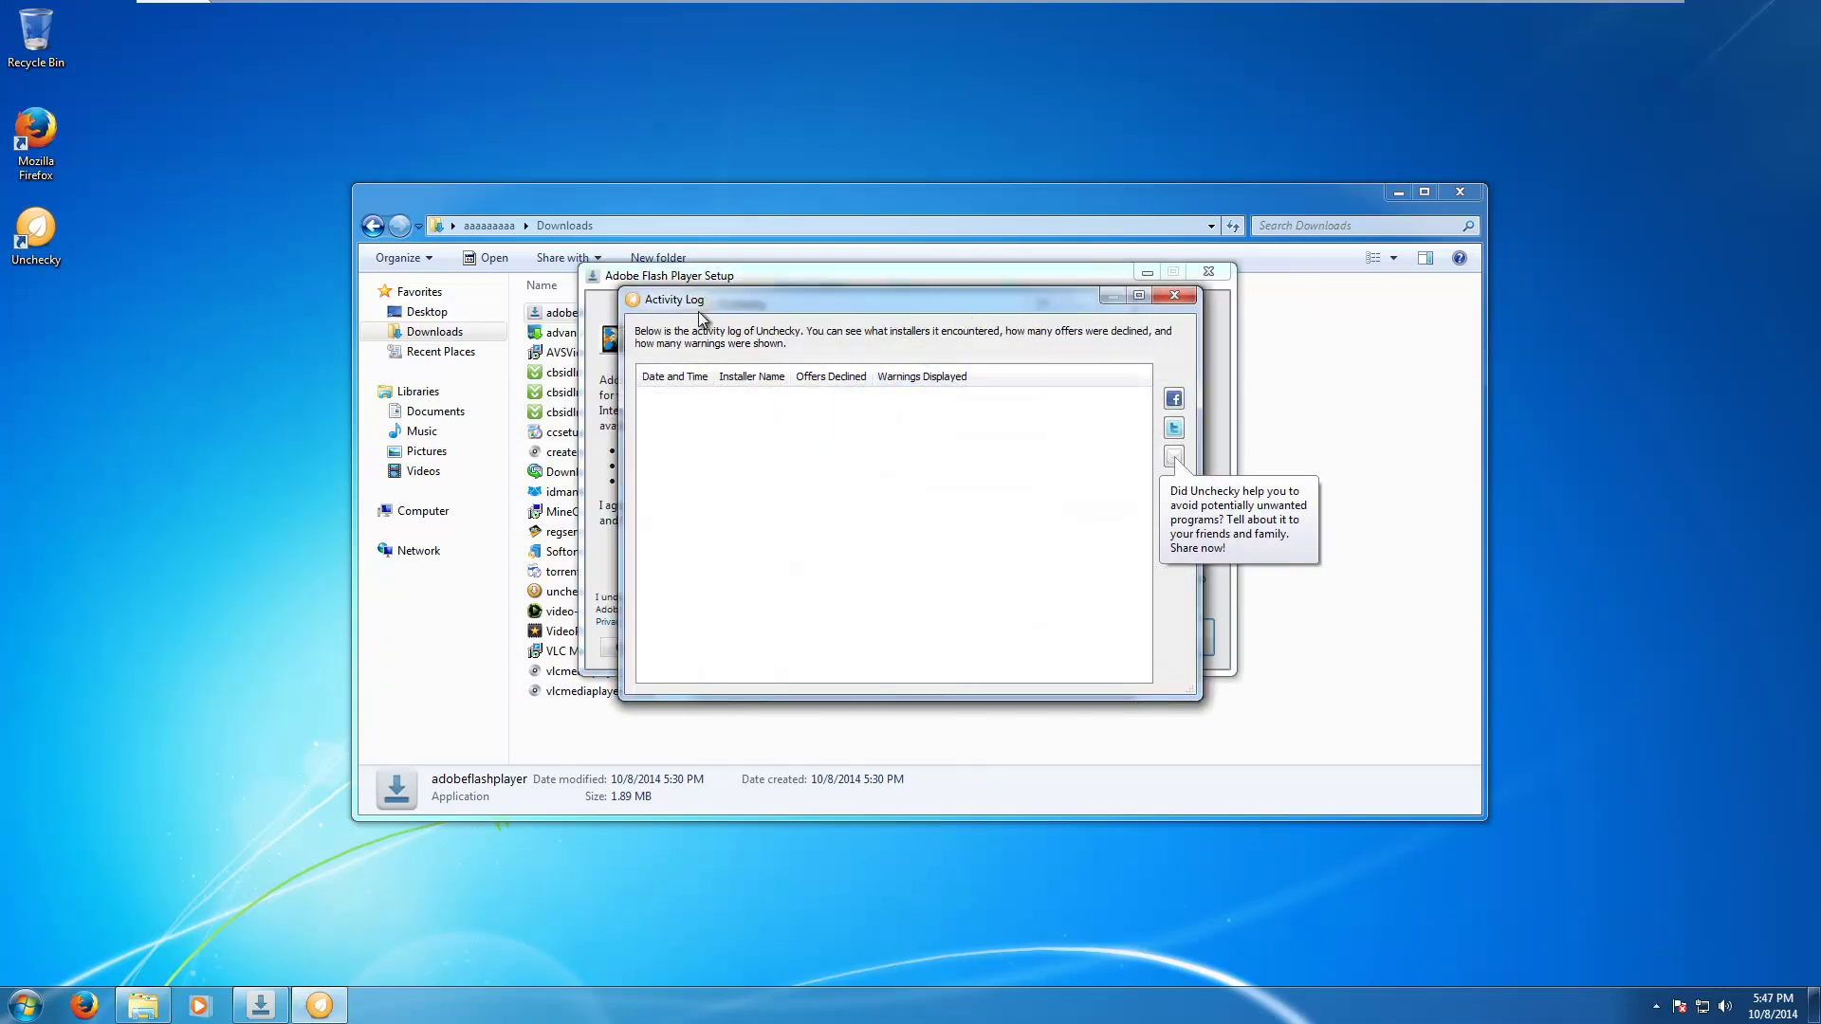
{"action": "left_click_drag", "start_coordinate": [713, 295], "coordinate": [1215, 62]}
Step: Run Flash Player's custom install past the Yahoo toolbar and extra offers
{"action": "left_click", "coordinate": [1034, 307]}
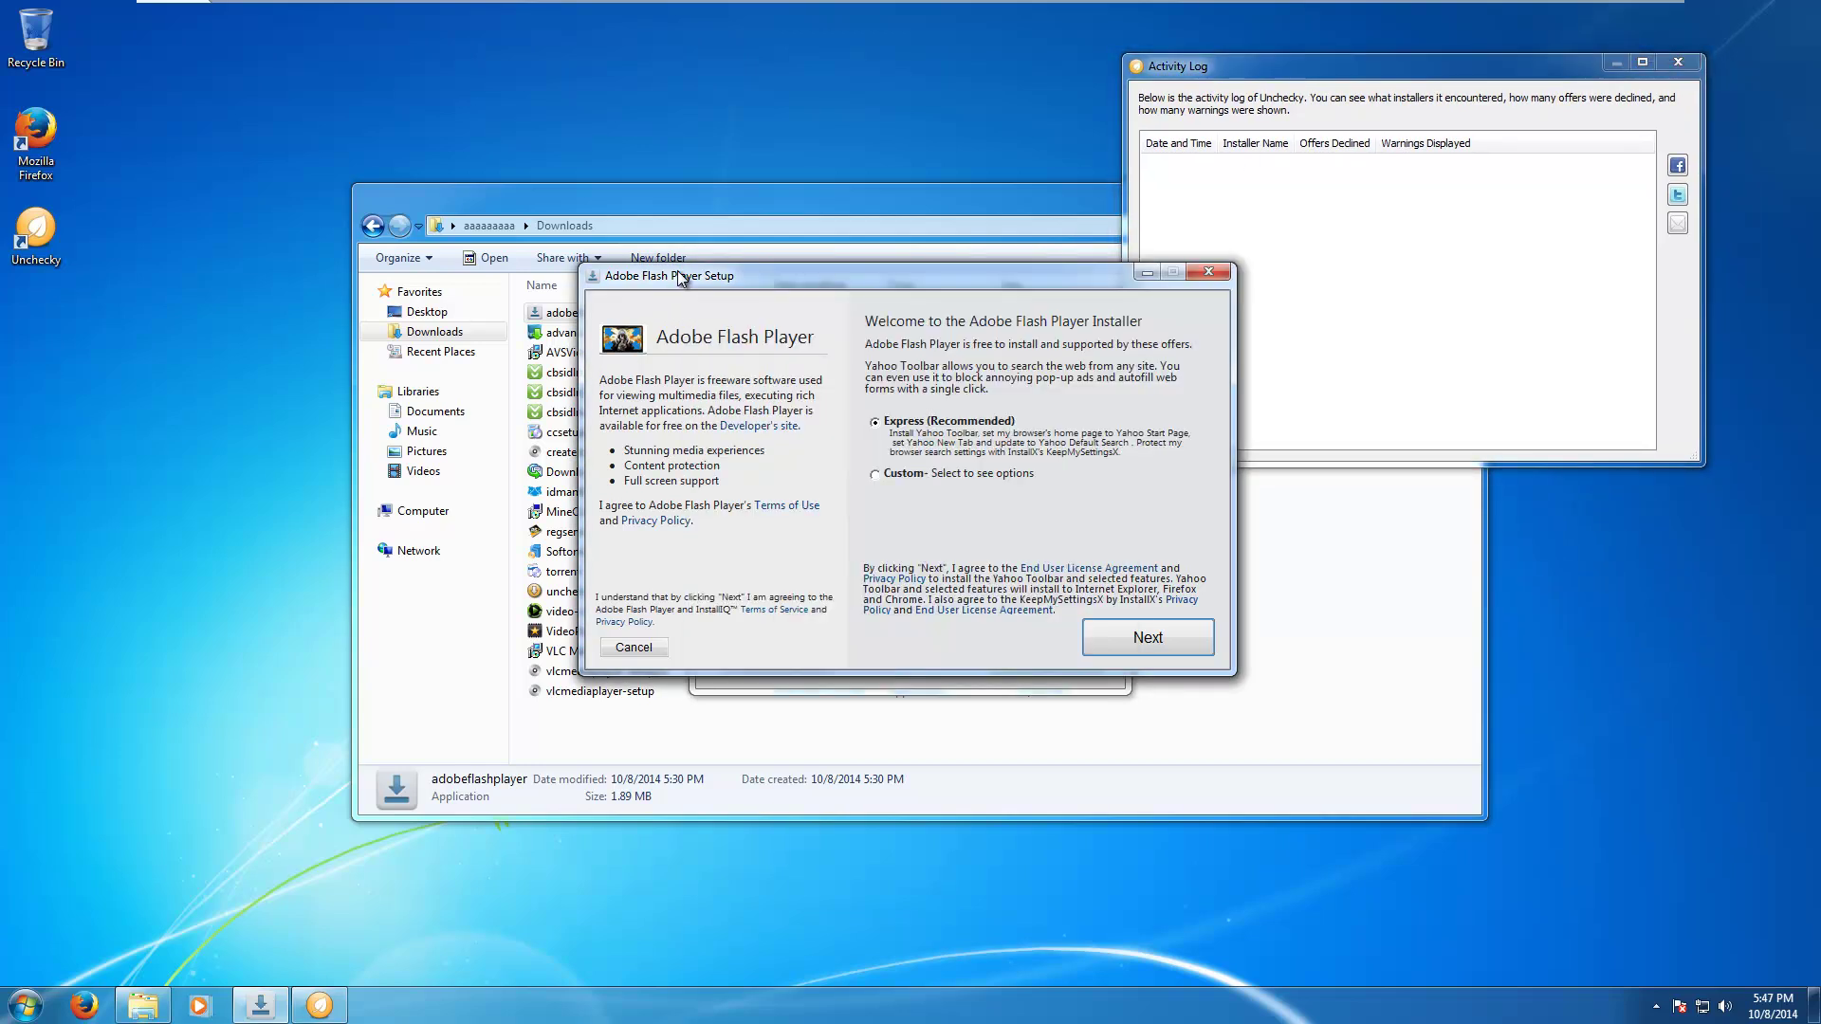
{"action": "left_click", "coordinate": [870, 474]}
{"action": "left_click", "coordinate": [1134, 620]}
{"action": "left_click", "coordinate": [1127, 632]}
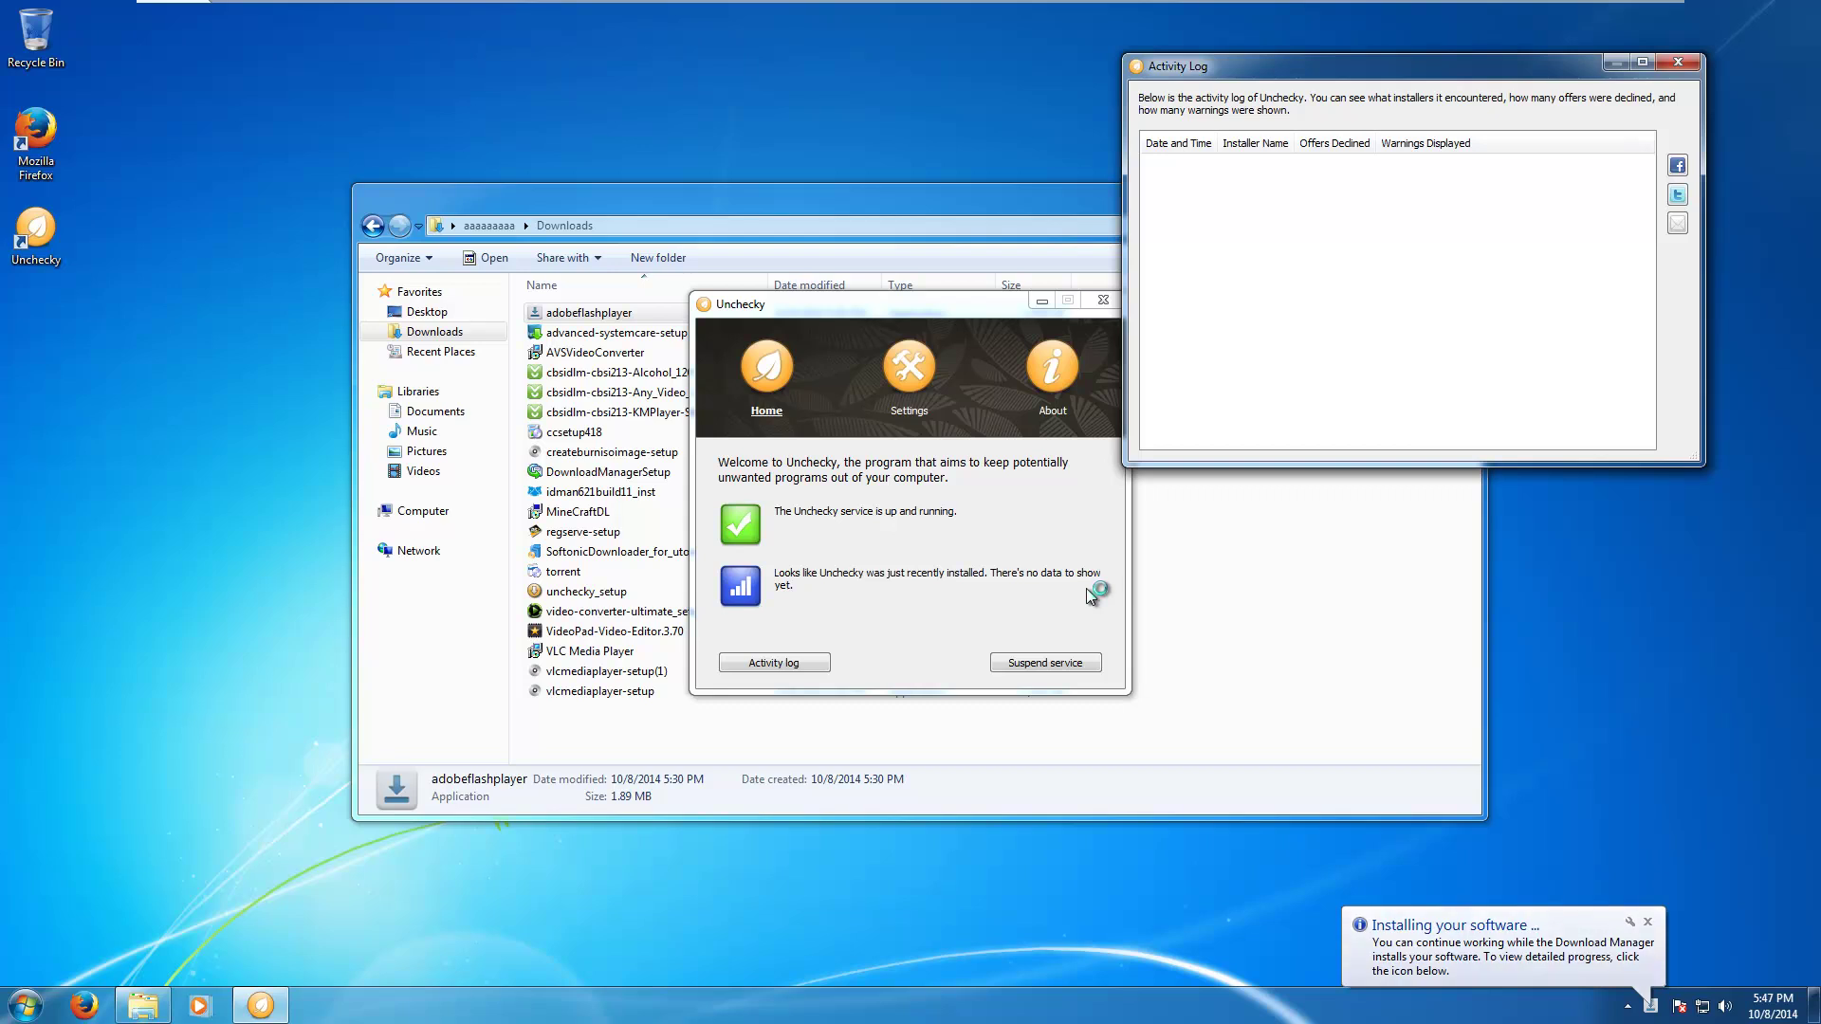
Step: Select the advanced-systemcare-setup installer and bring Flash Player's installation progress back up
{"action": "left_click", "coordinate": [590, 333]}
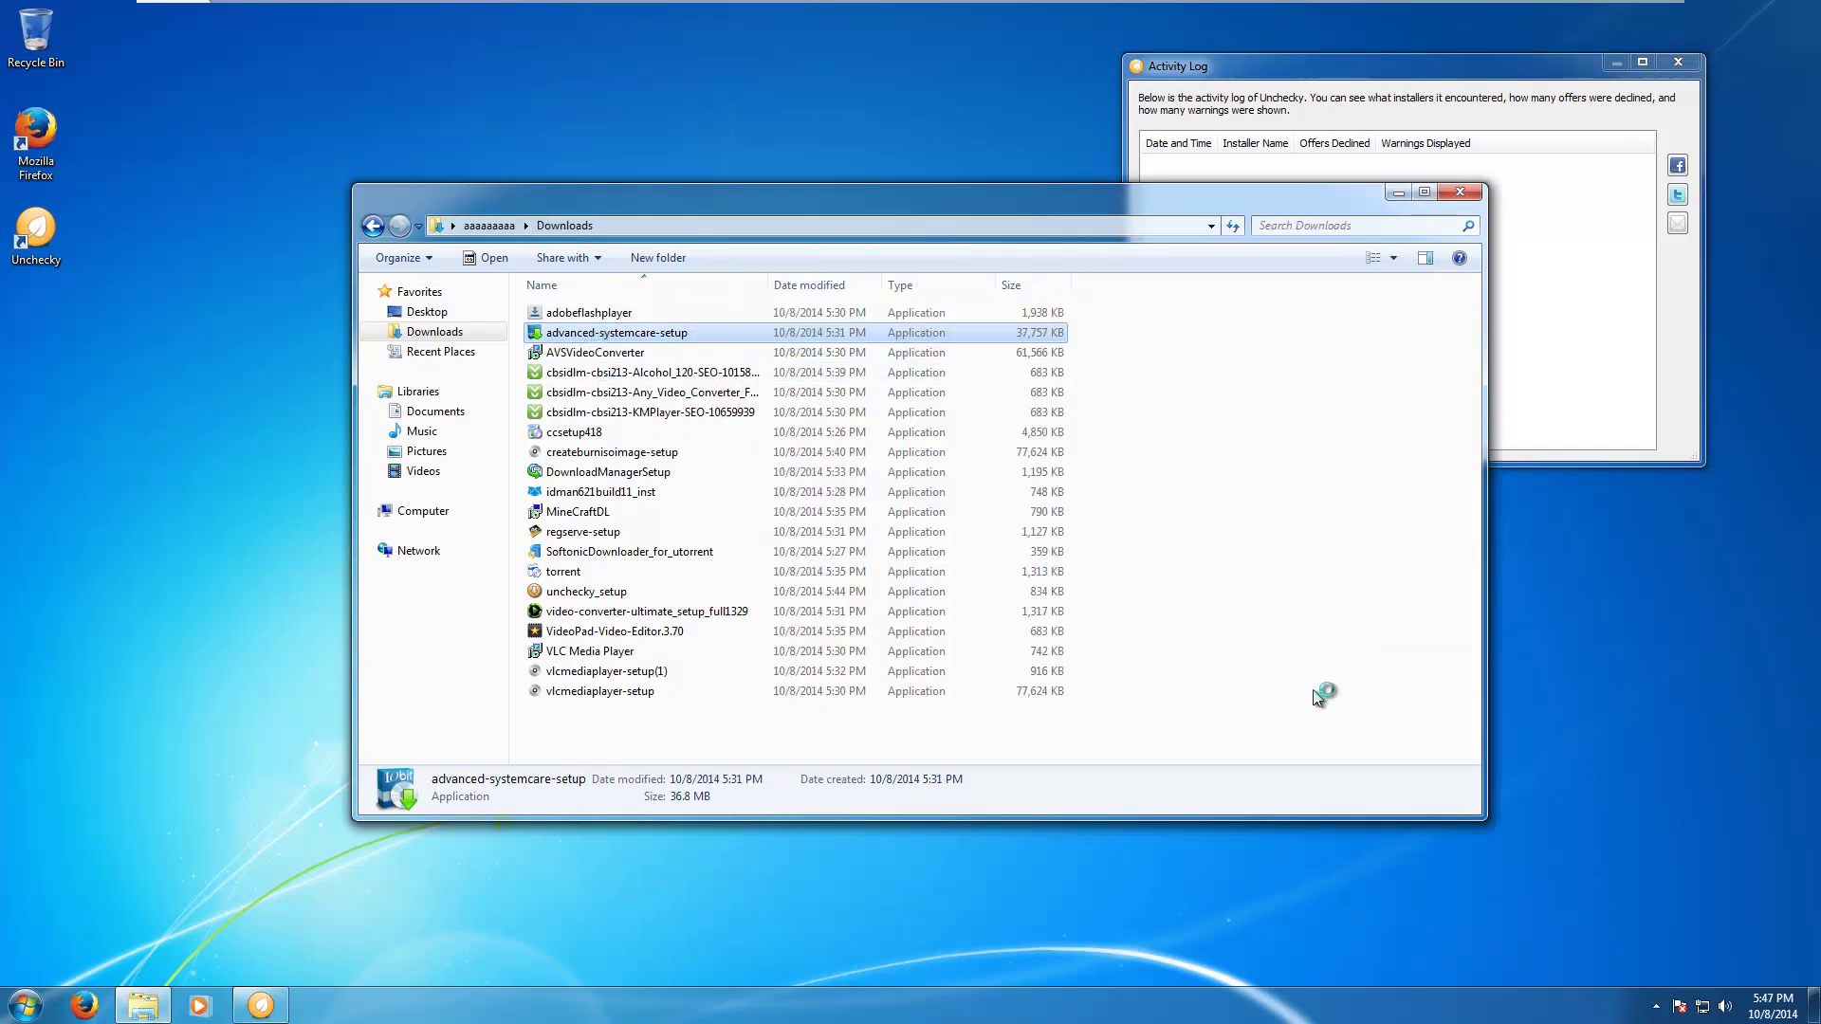
{"action": "left_click", "coordinate": [1655, 1006]}
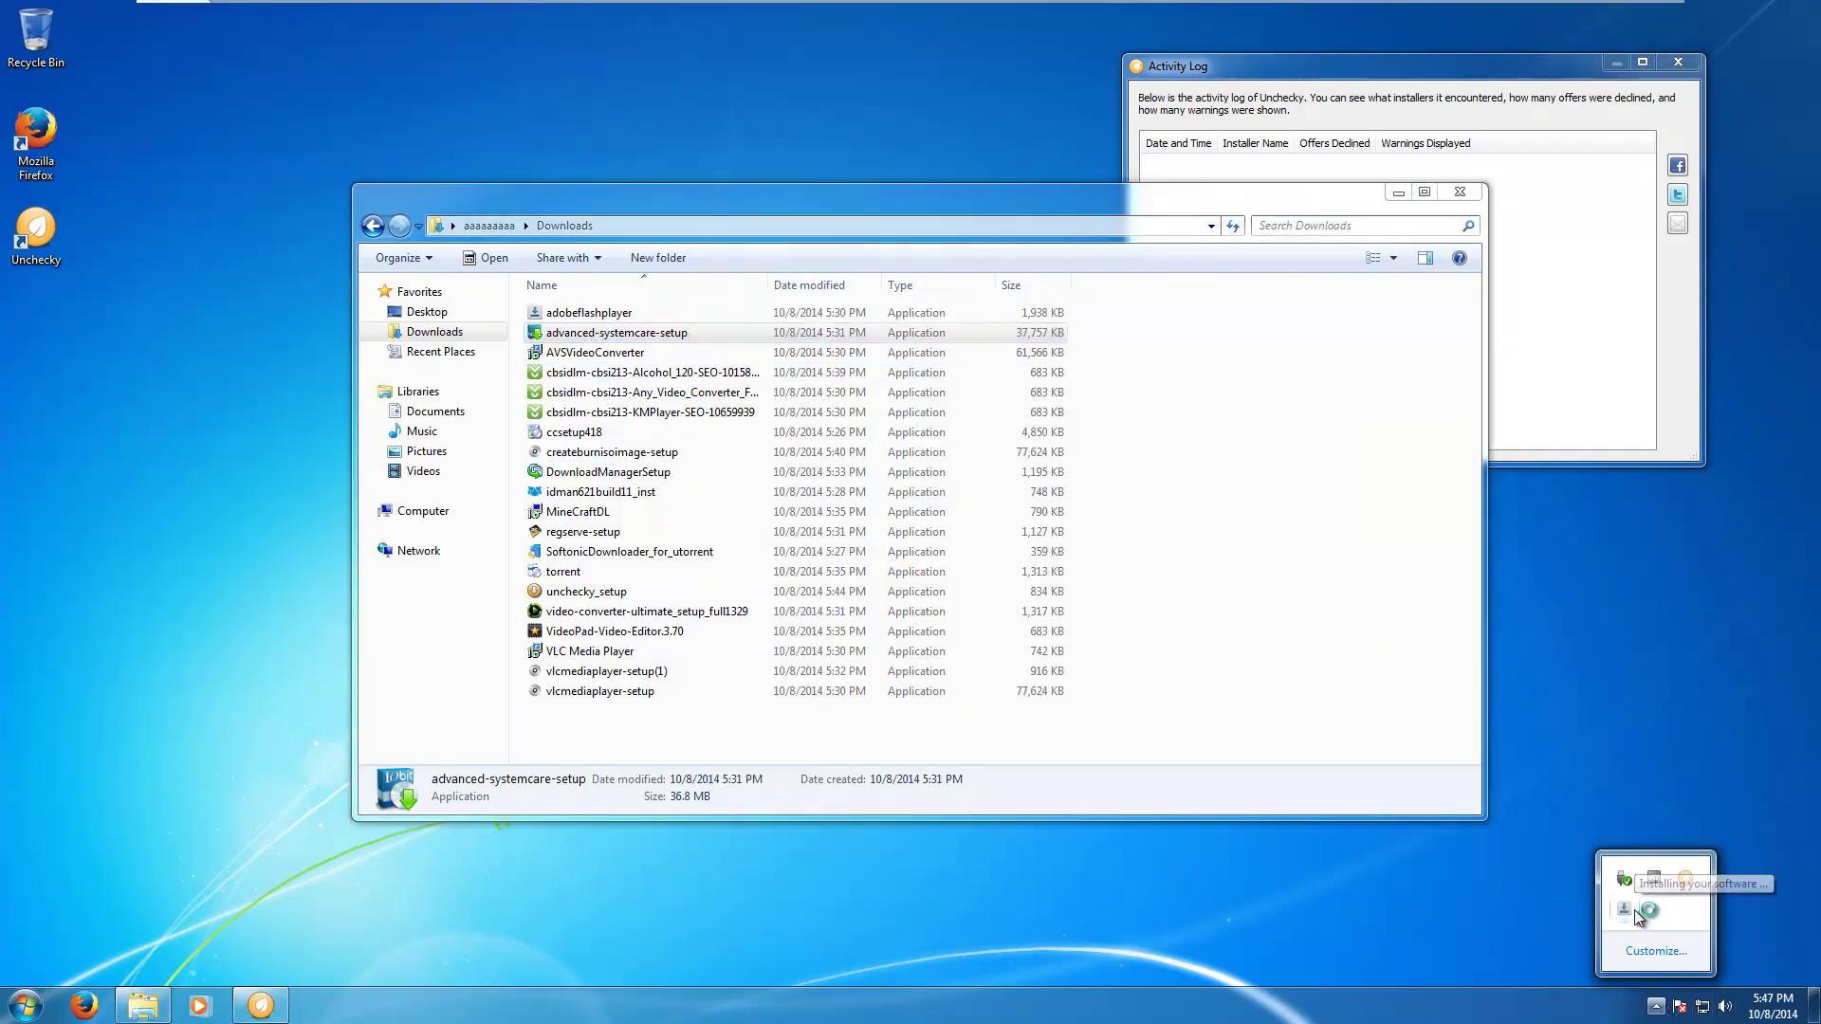
{"action": "left_click", "coordinate": [1637, 911]}
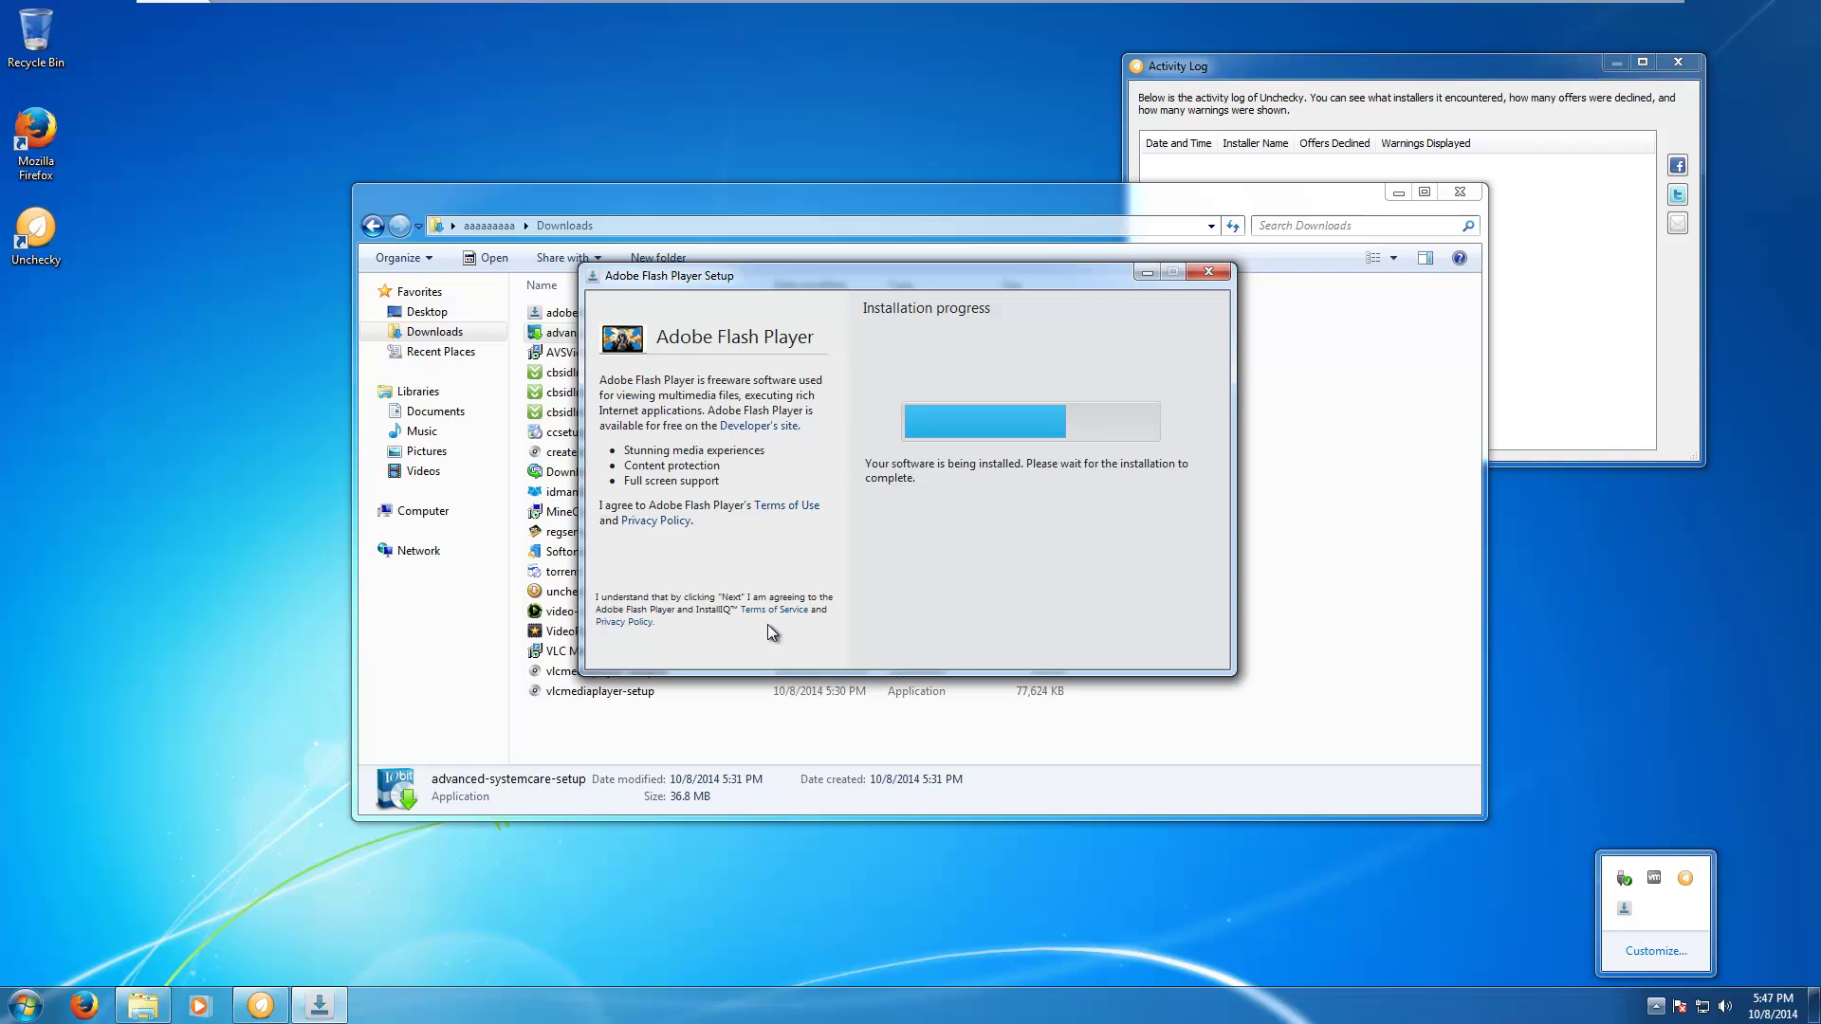
{"action": "left_click", "coordinate": [1185, 497]}
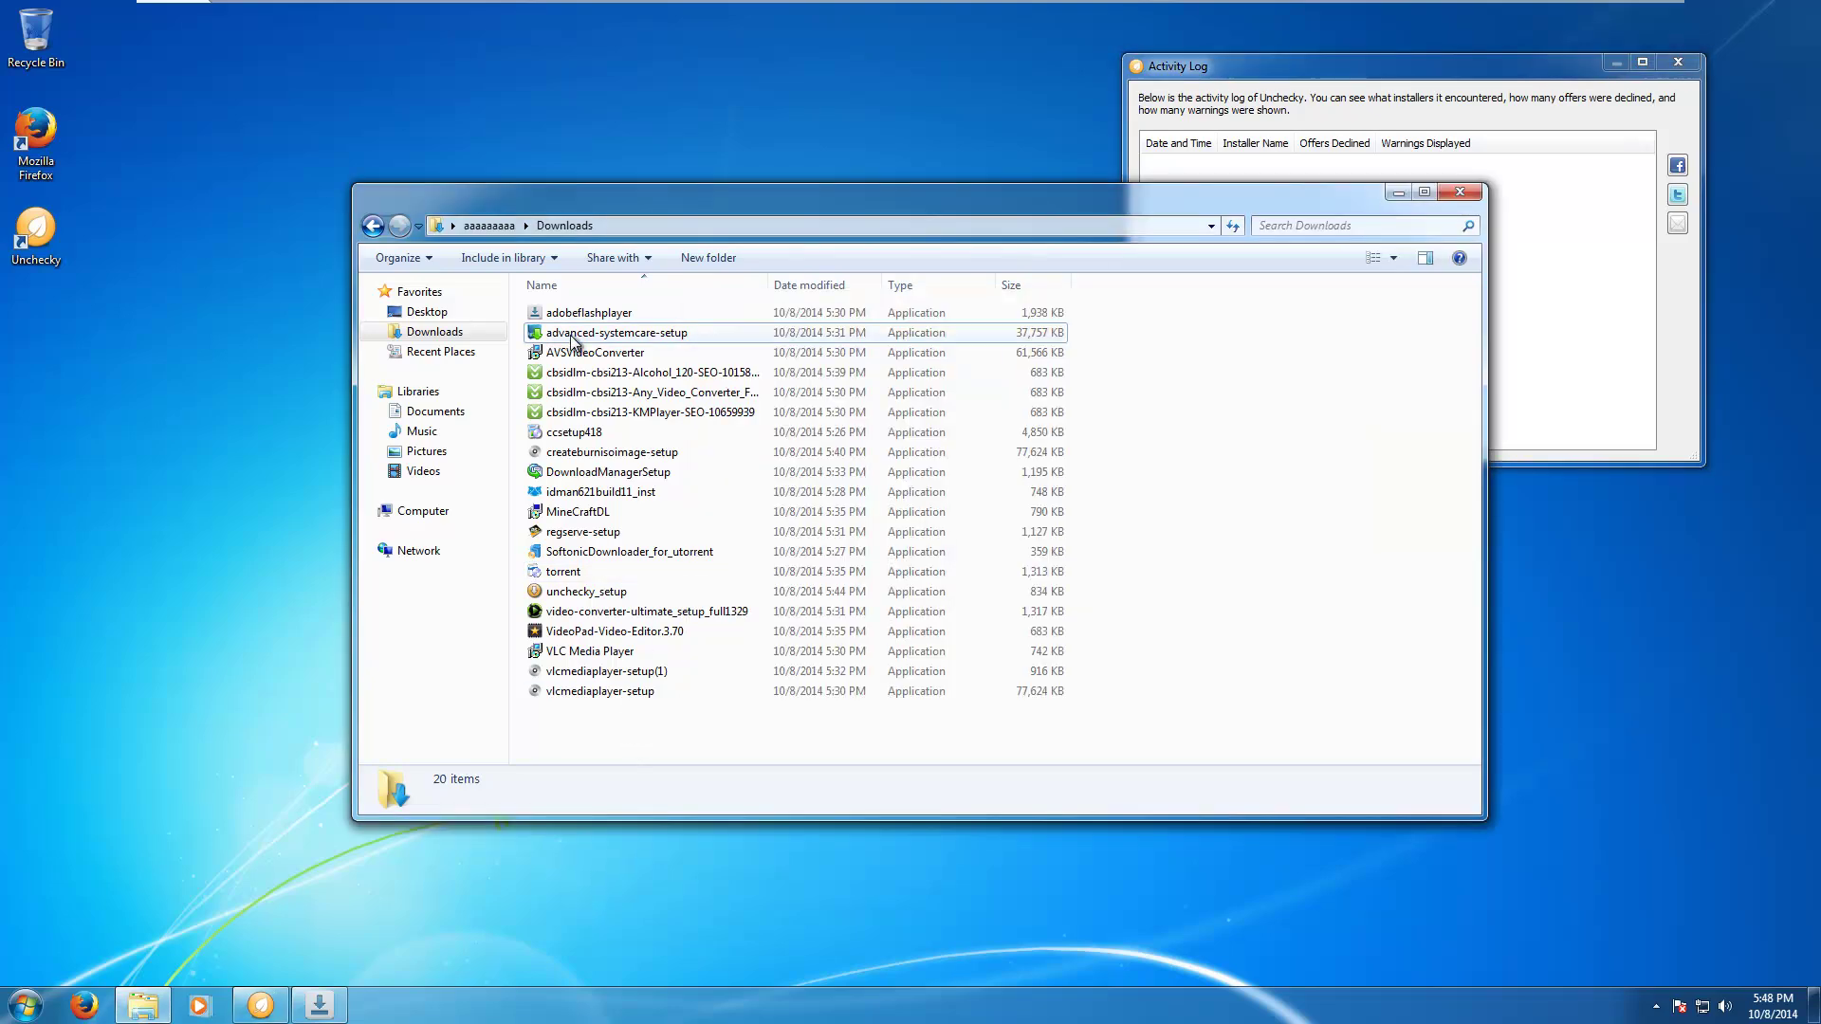
Step: Launch advanced-systemcare-setup, close the privacy policy page, and accept the license
{"action": "double_click", "coordinate": [607, 333]}
{"action": "left_click", "coordinate": [964, 520]}
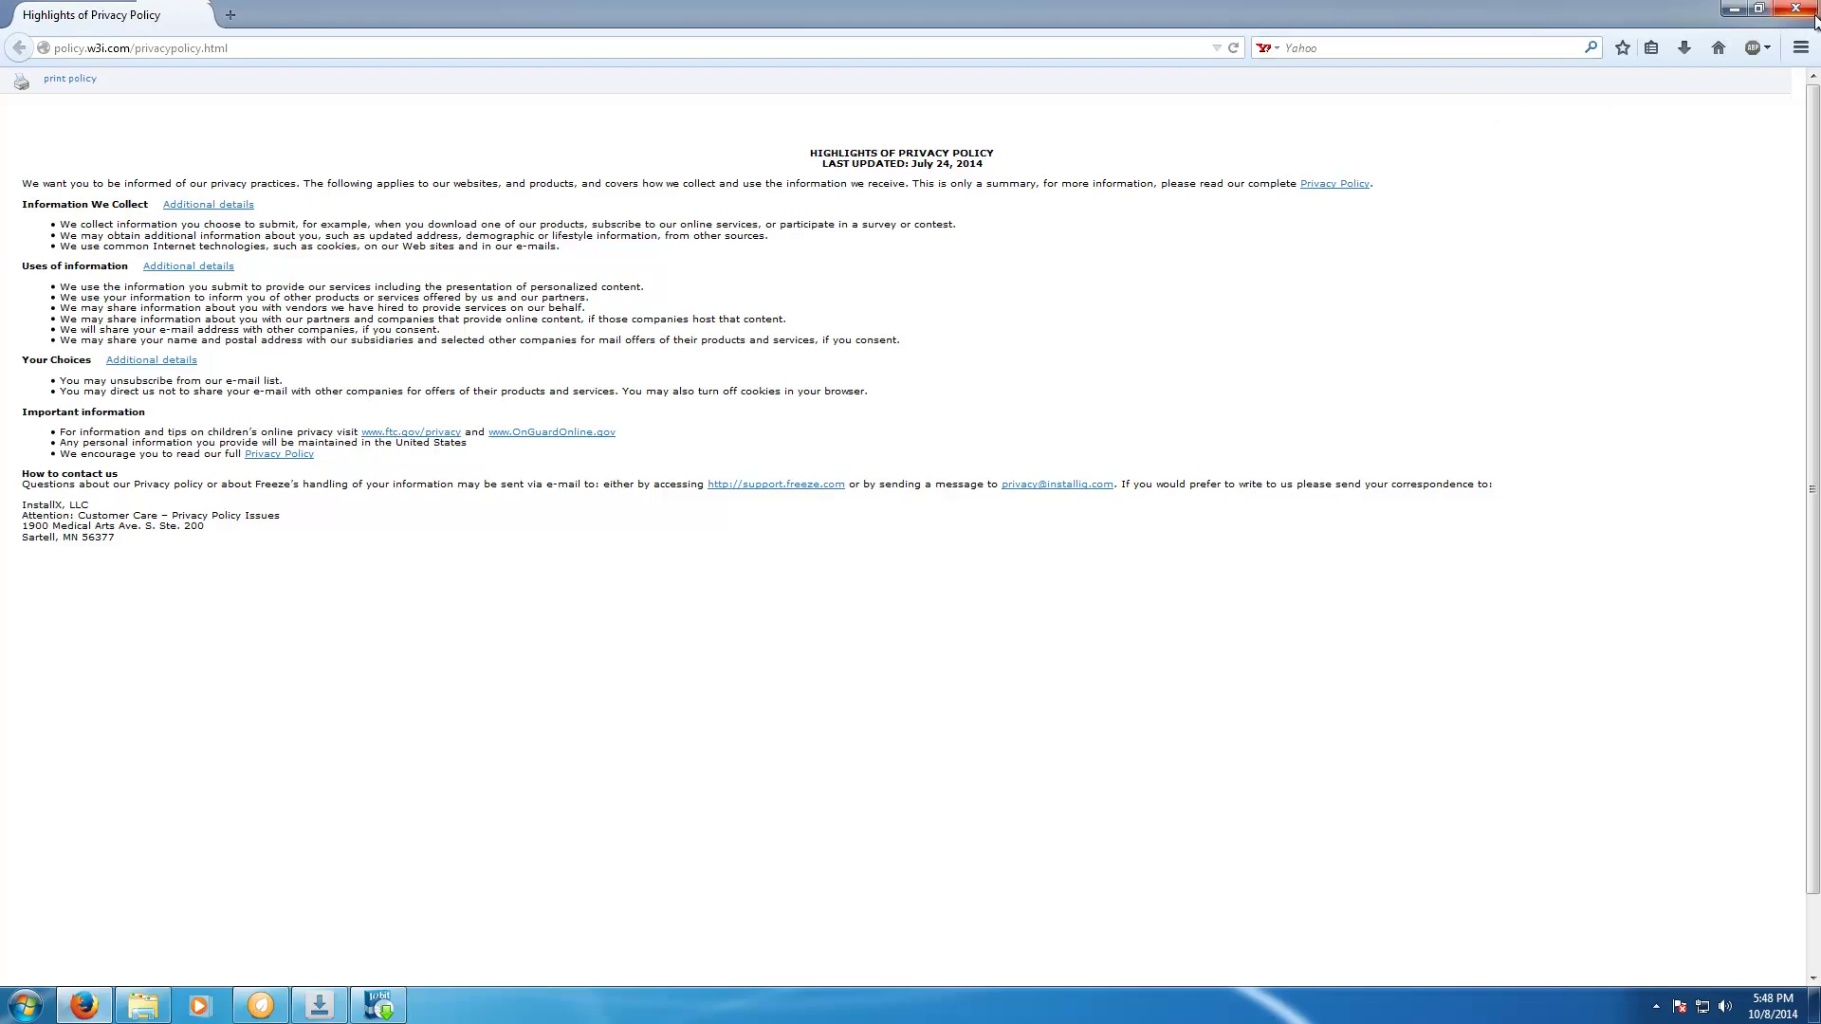
{"action": "left_click", "coordinate": [1795, 7]}
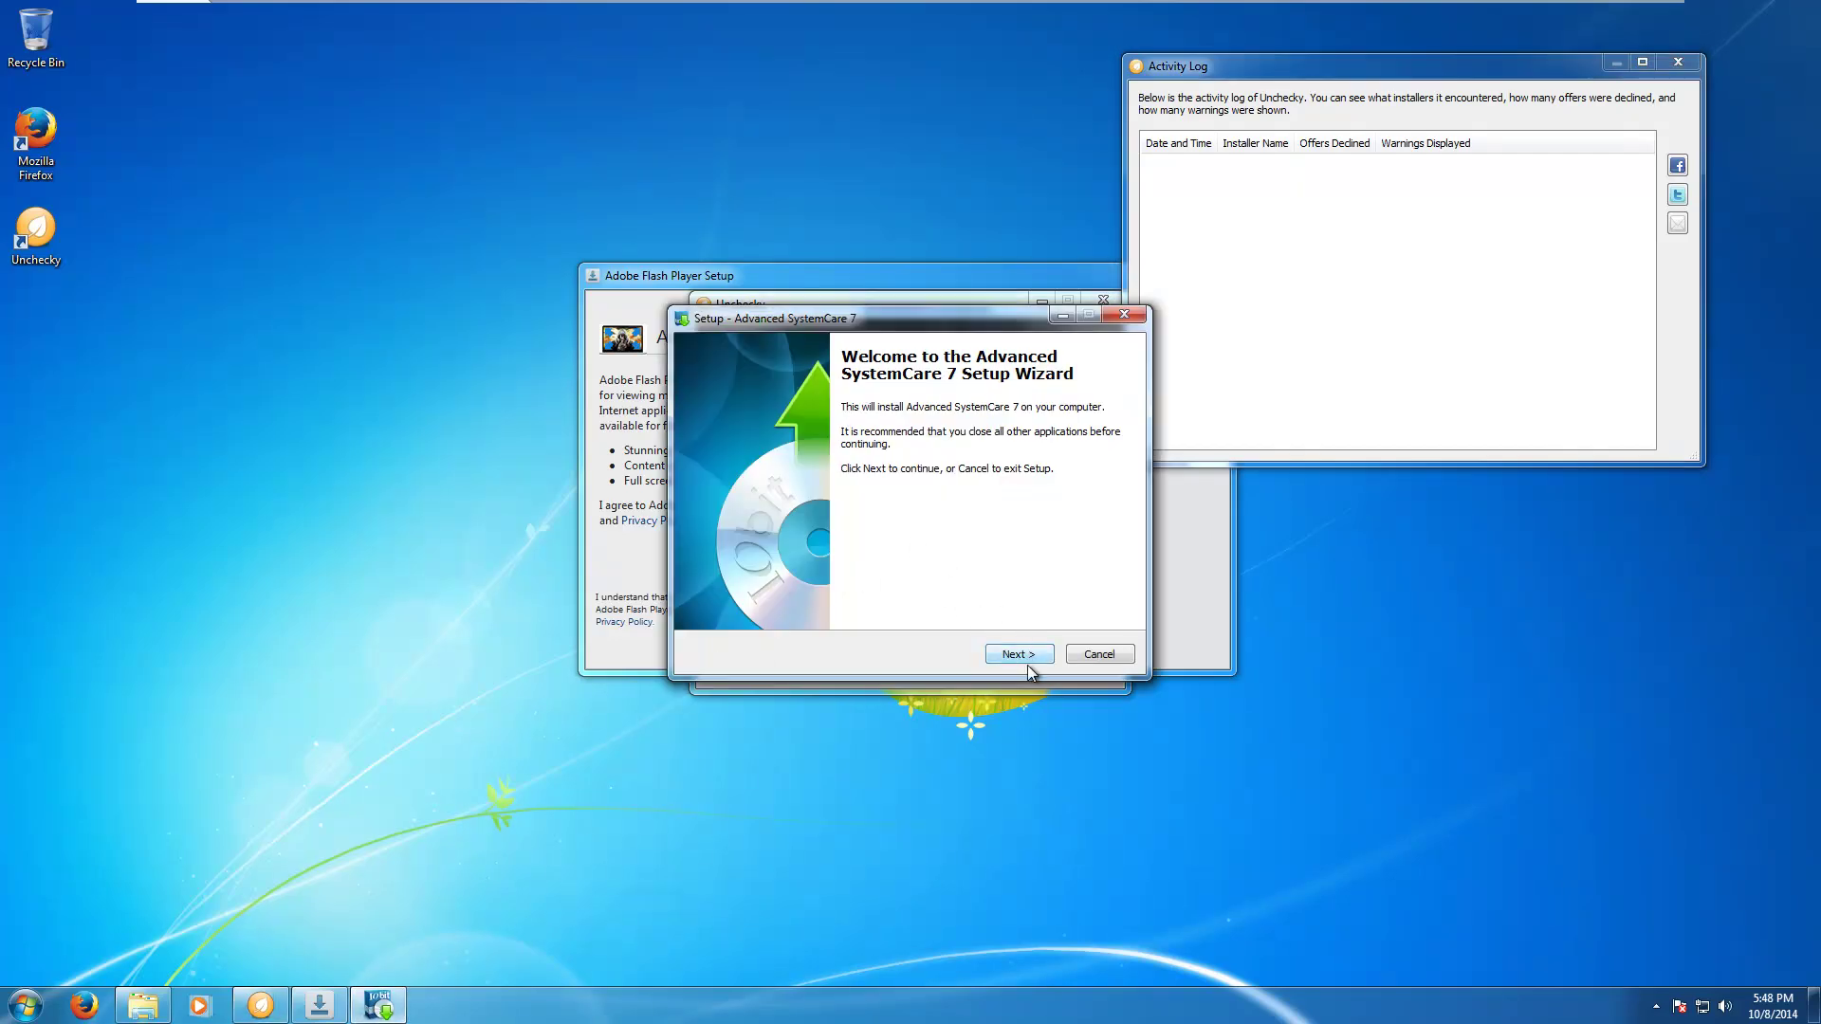
{"action": "left_click", "coordinate": [1026, 654]}
{"action": "left_click", "coordinate": [1022, 655]}
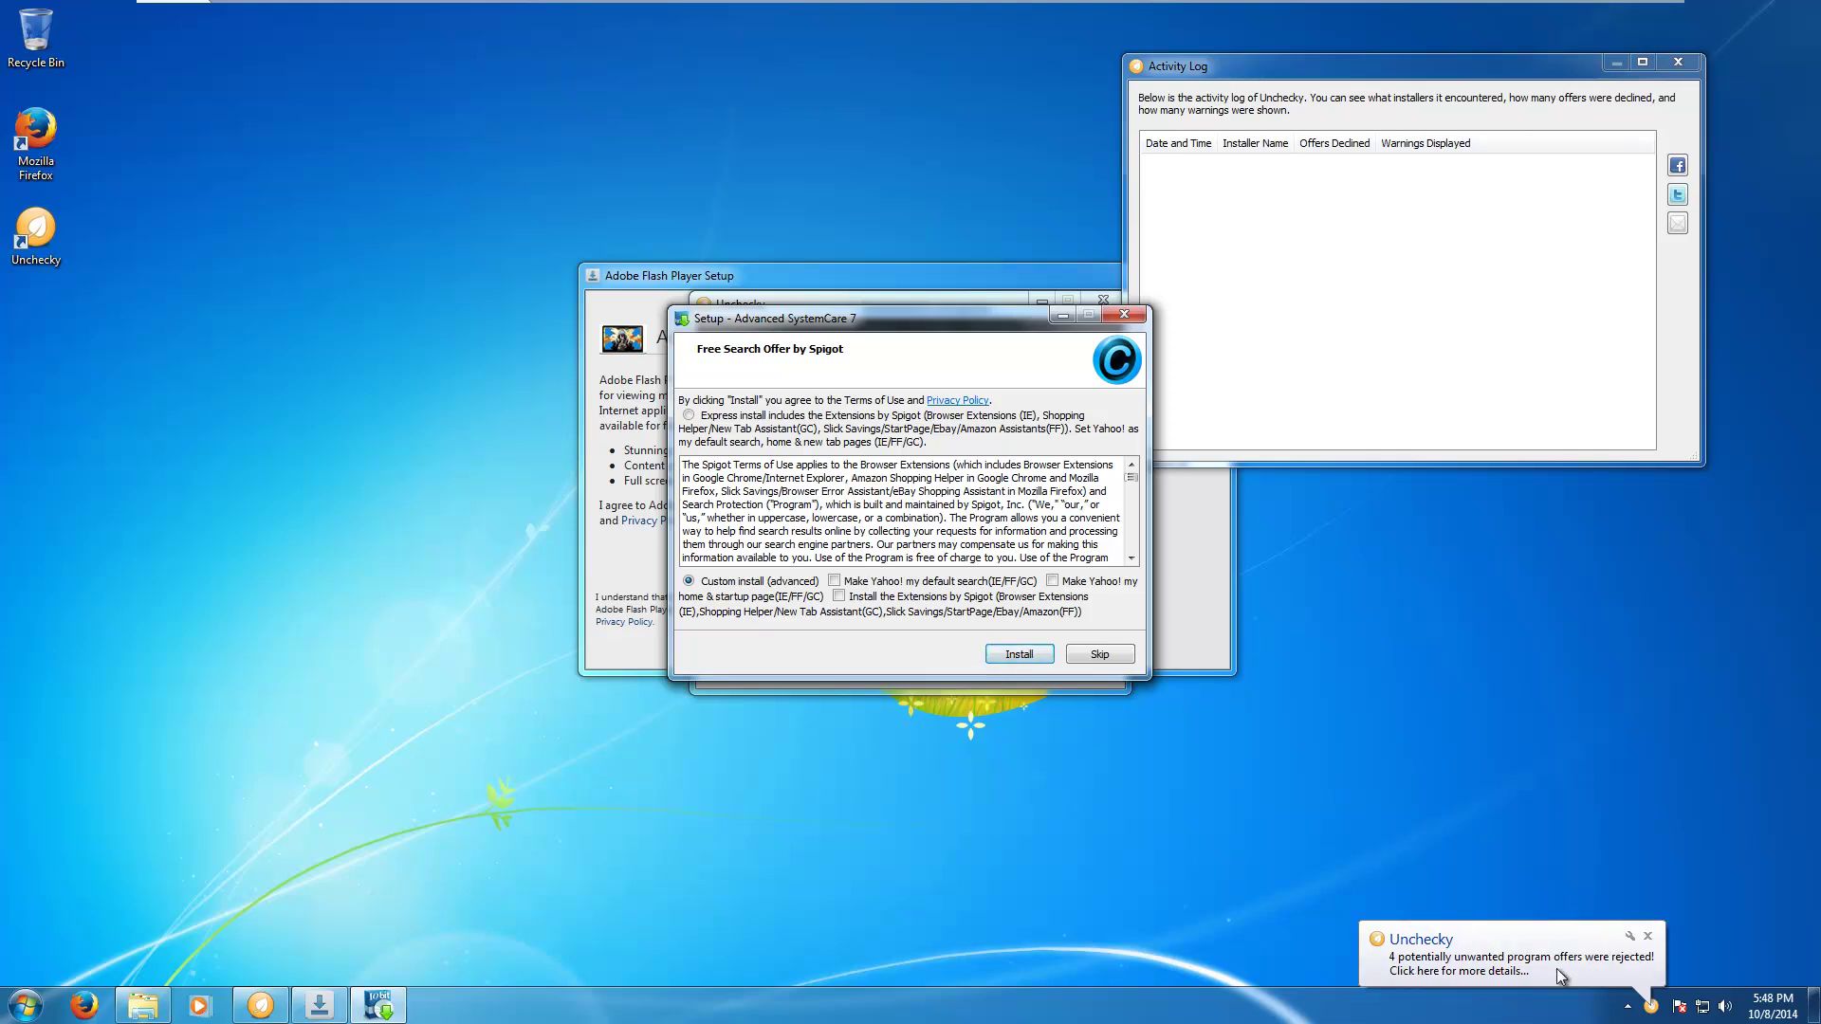
Step: Close the Activity Log and Unchecky, then review the rejected offer details
{"action": "left_click", "coordinate": [1678, 63]}
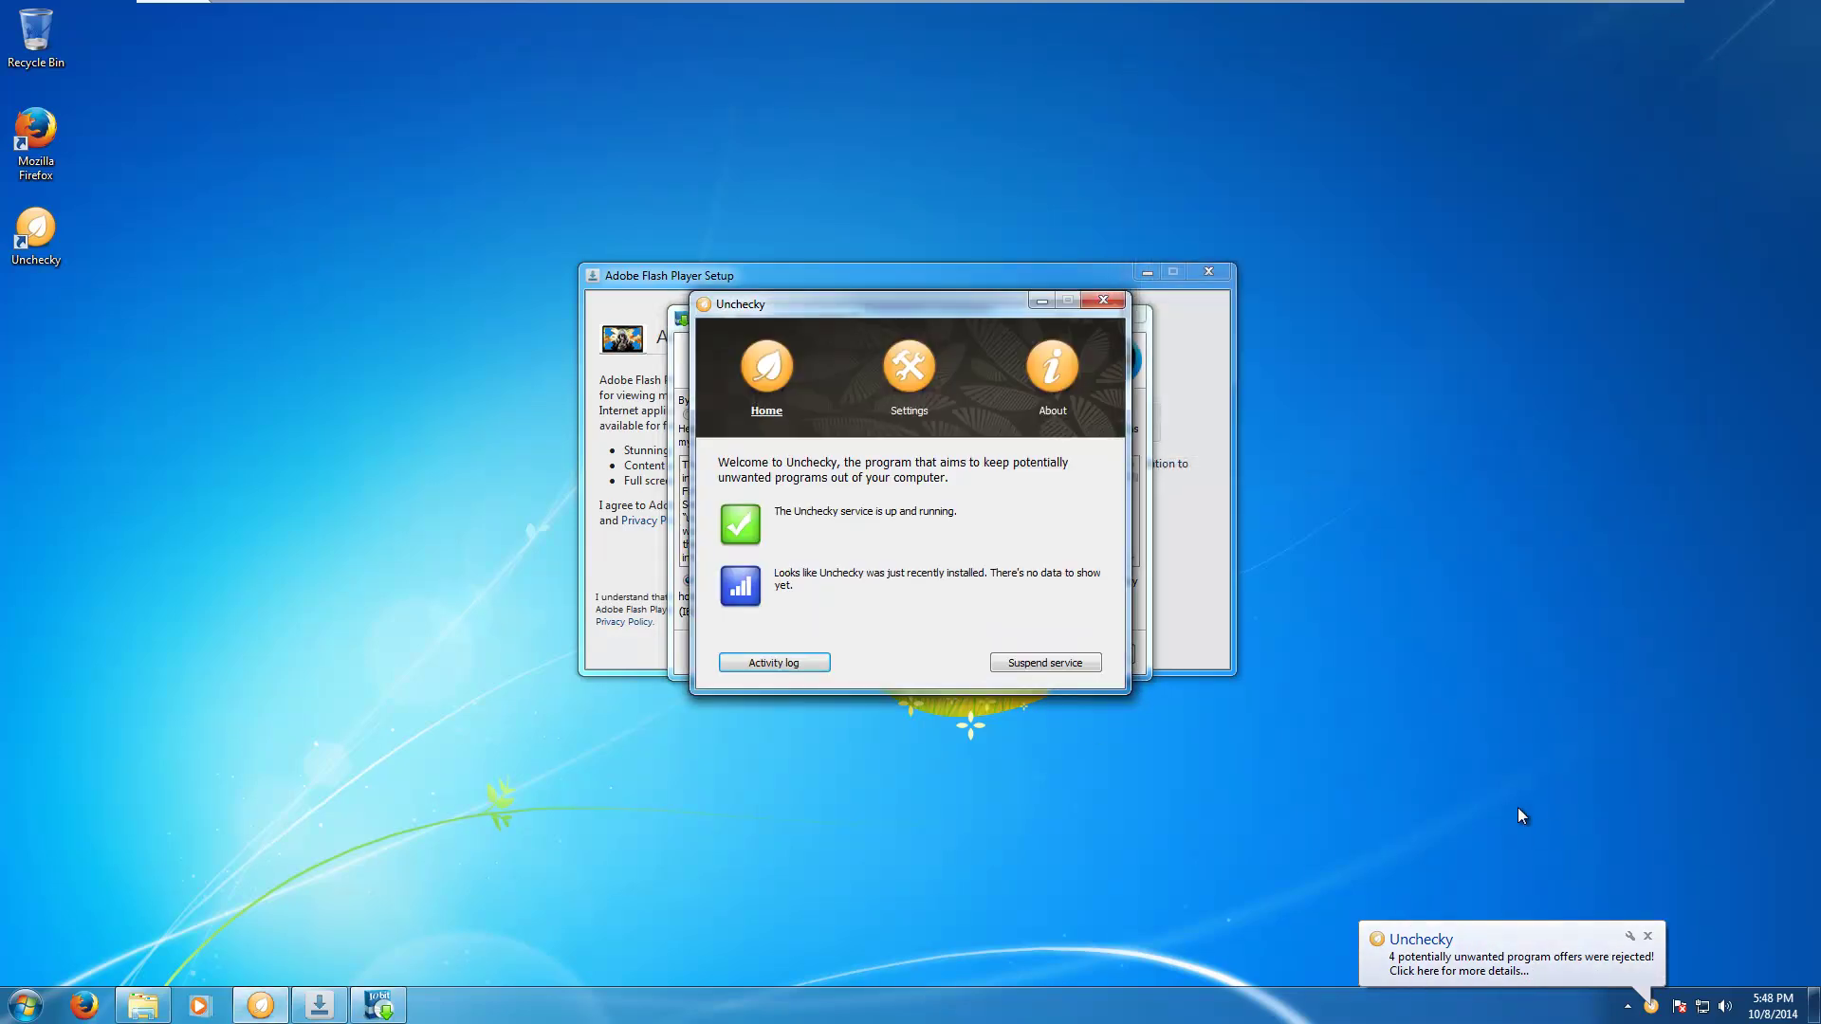
{"action": "left_click", "coordinate": [1096, 306]}
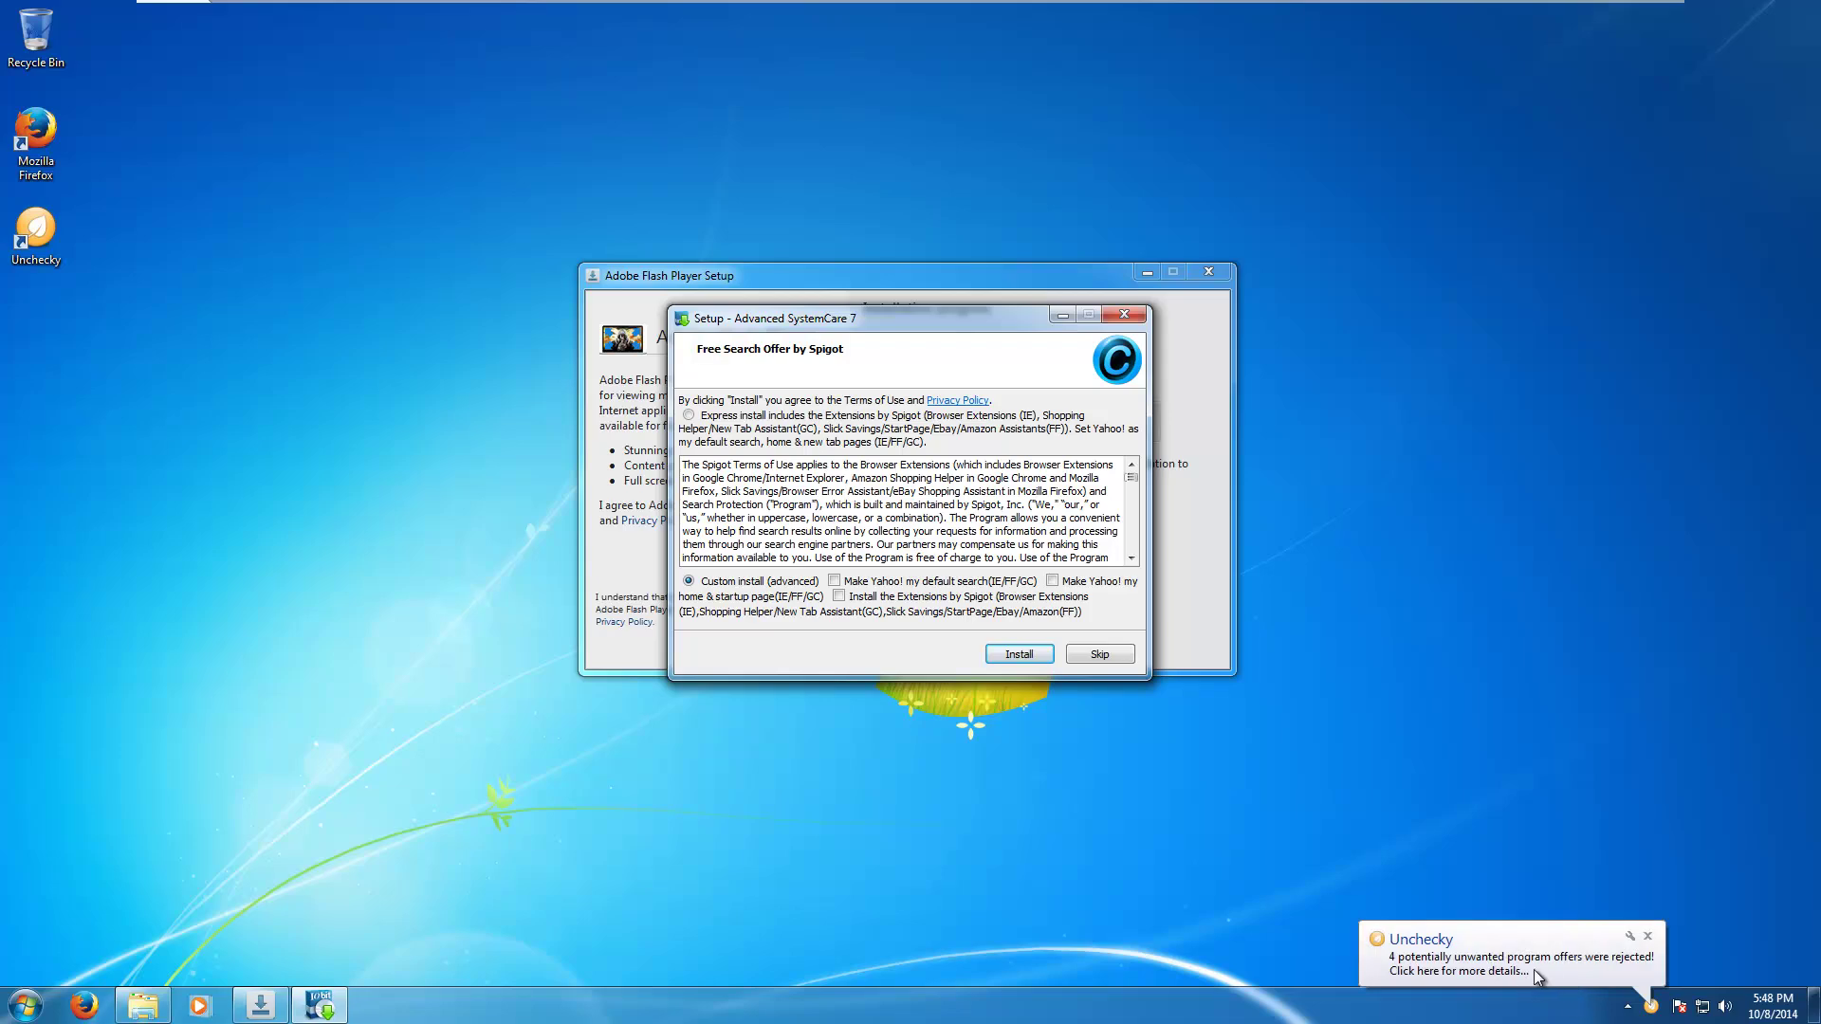
{"action": "left_click", "coordinate": [1578, 971]}
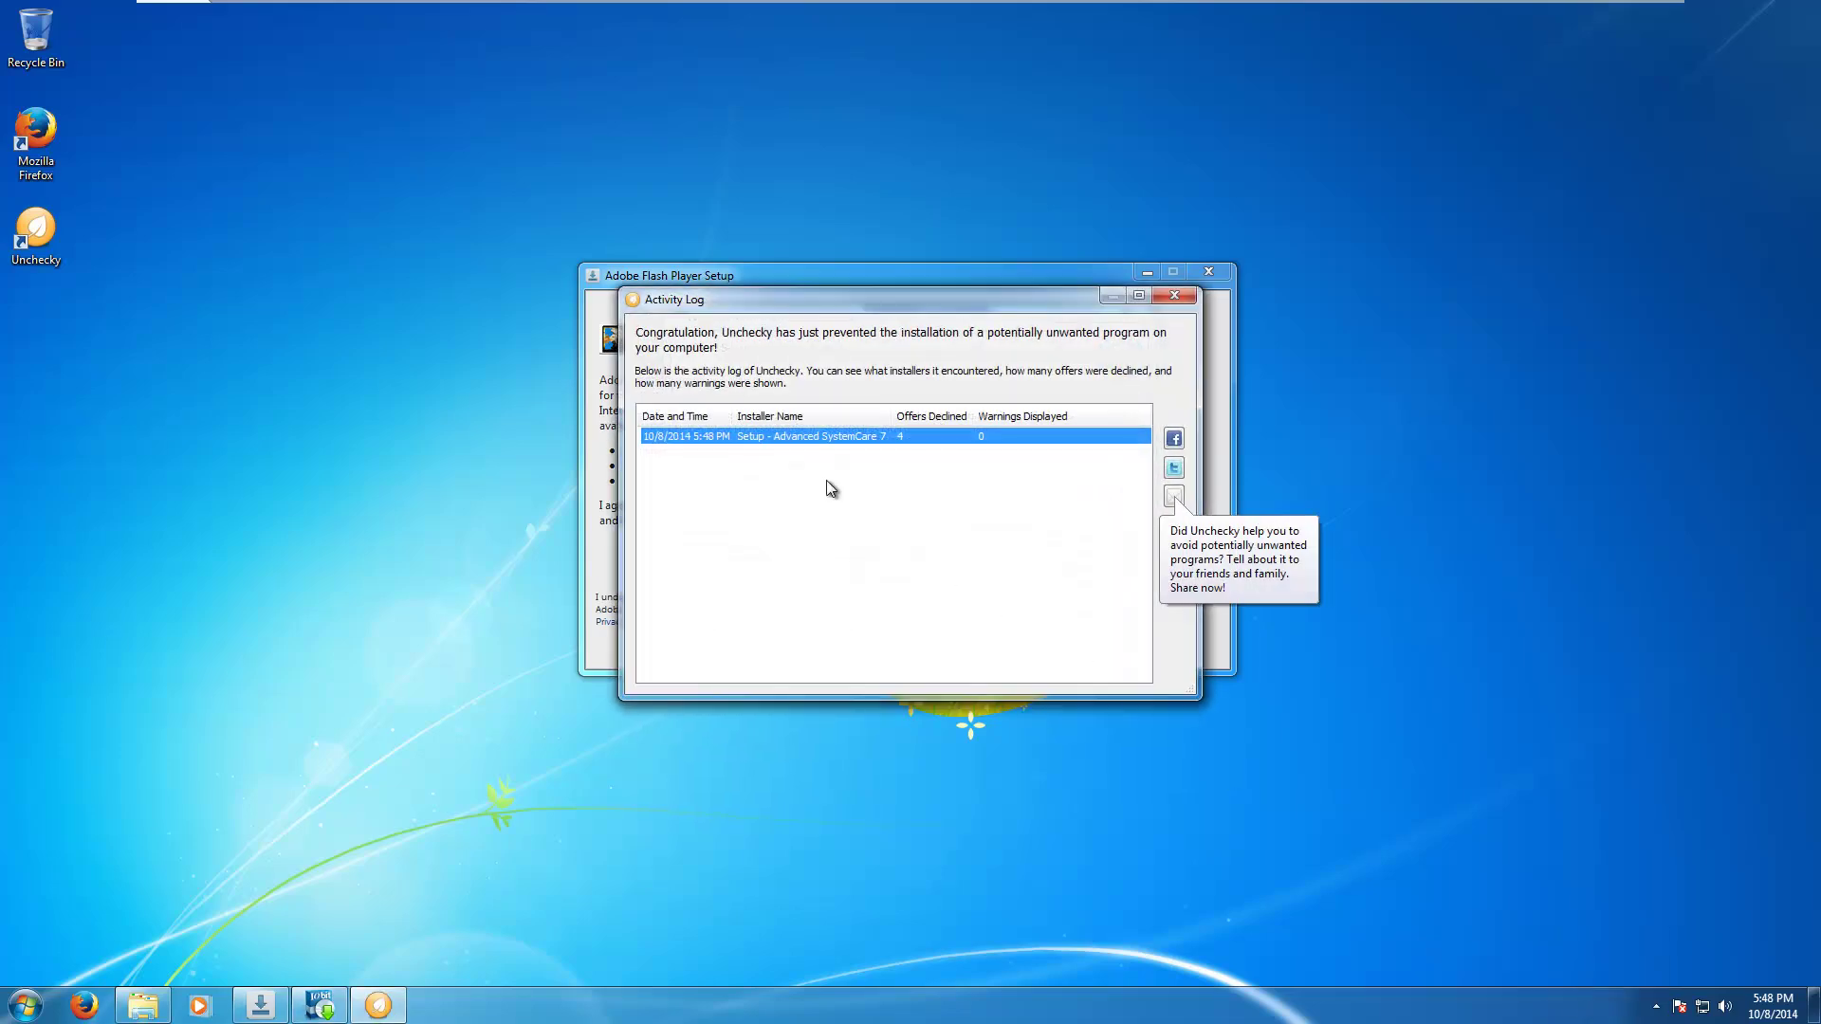
{"action": "left_click", "coordinate": [1175, 298]}
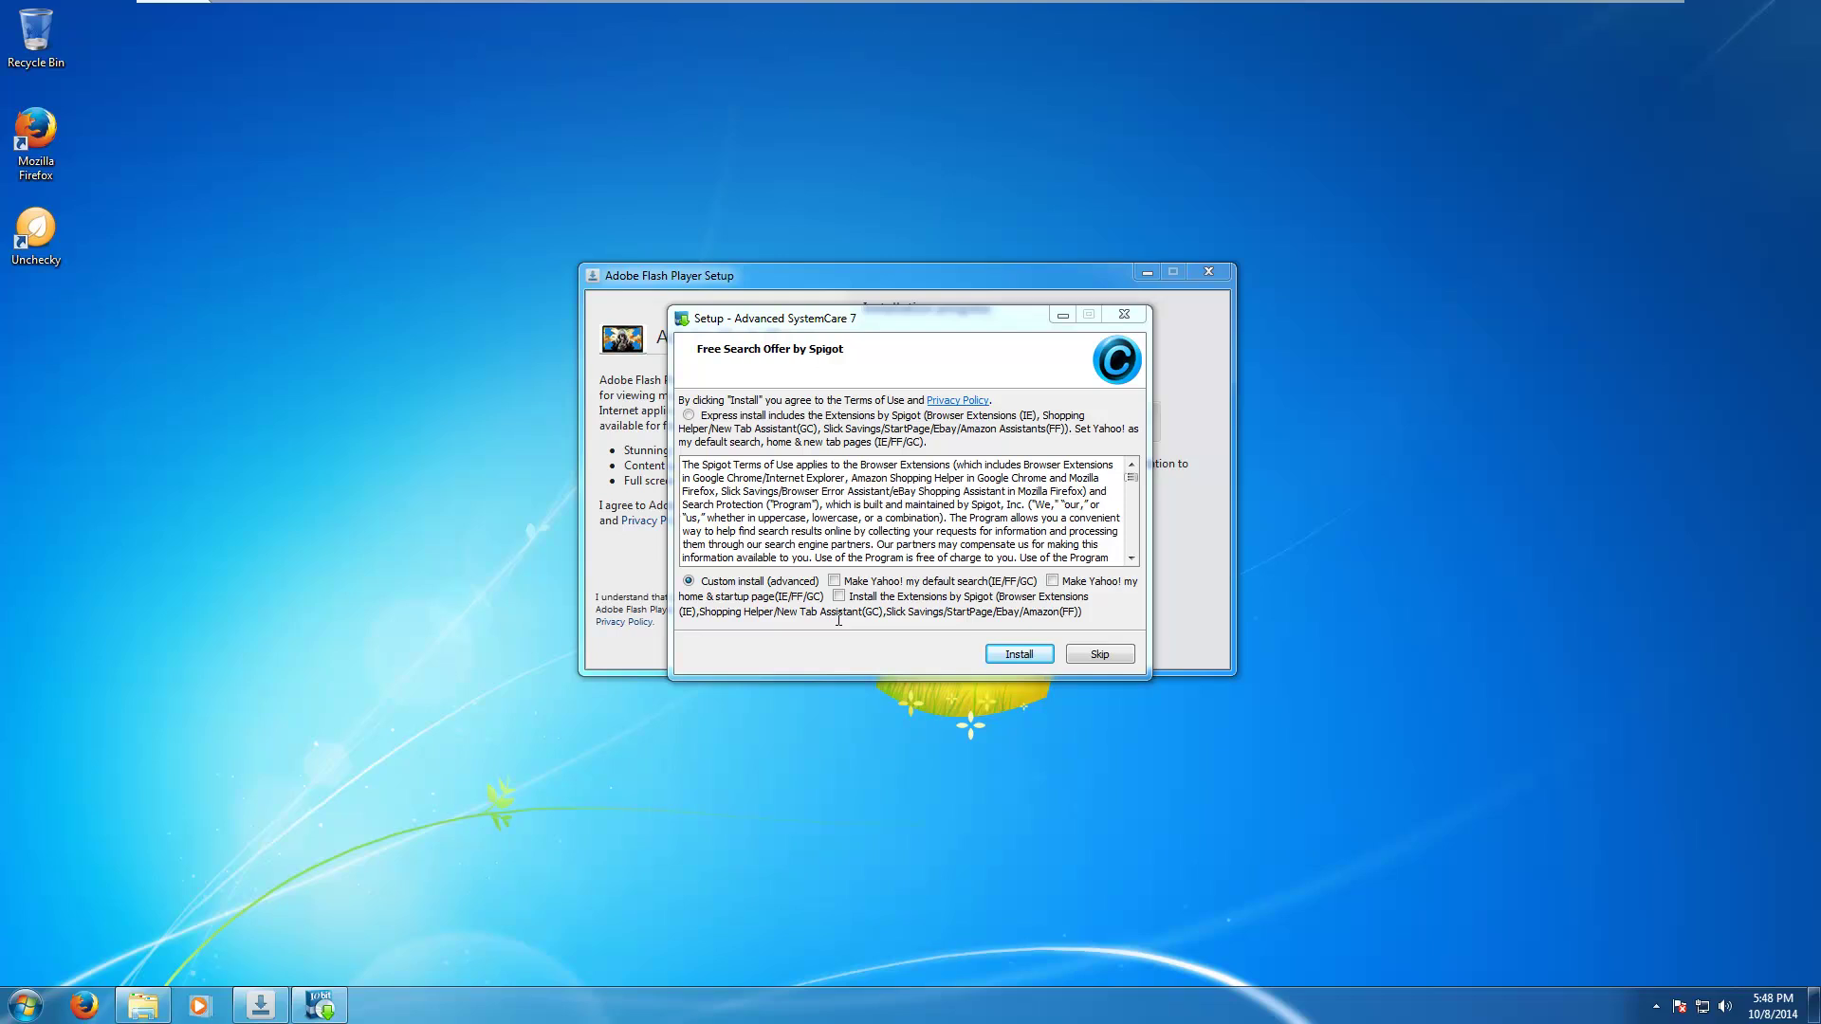
Step: Finish the Advanced SystemCare install with default location and extra tasks, past the Spigot offer
{"action": "left_click", "coordinate": [1007, 658]}
{"action": "left_click", "coordinate": [1012, 659]}
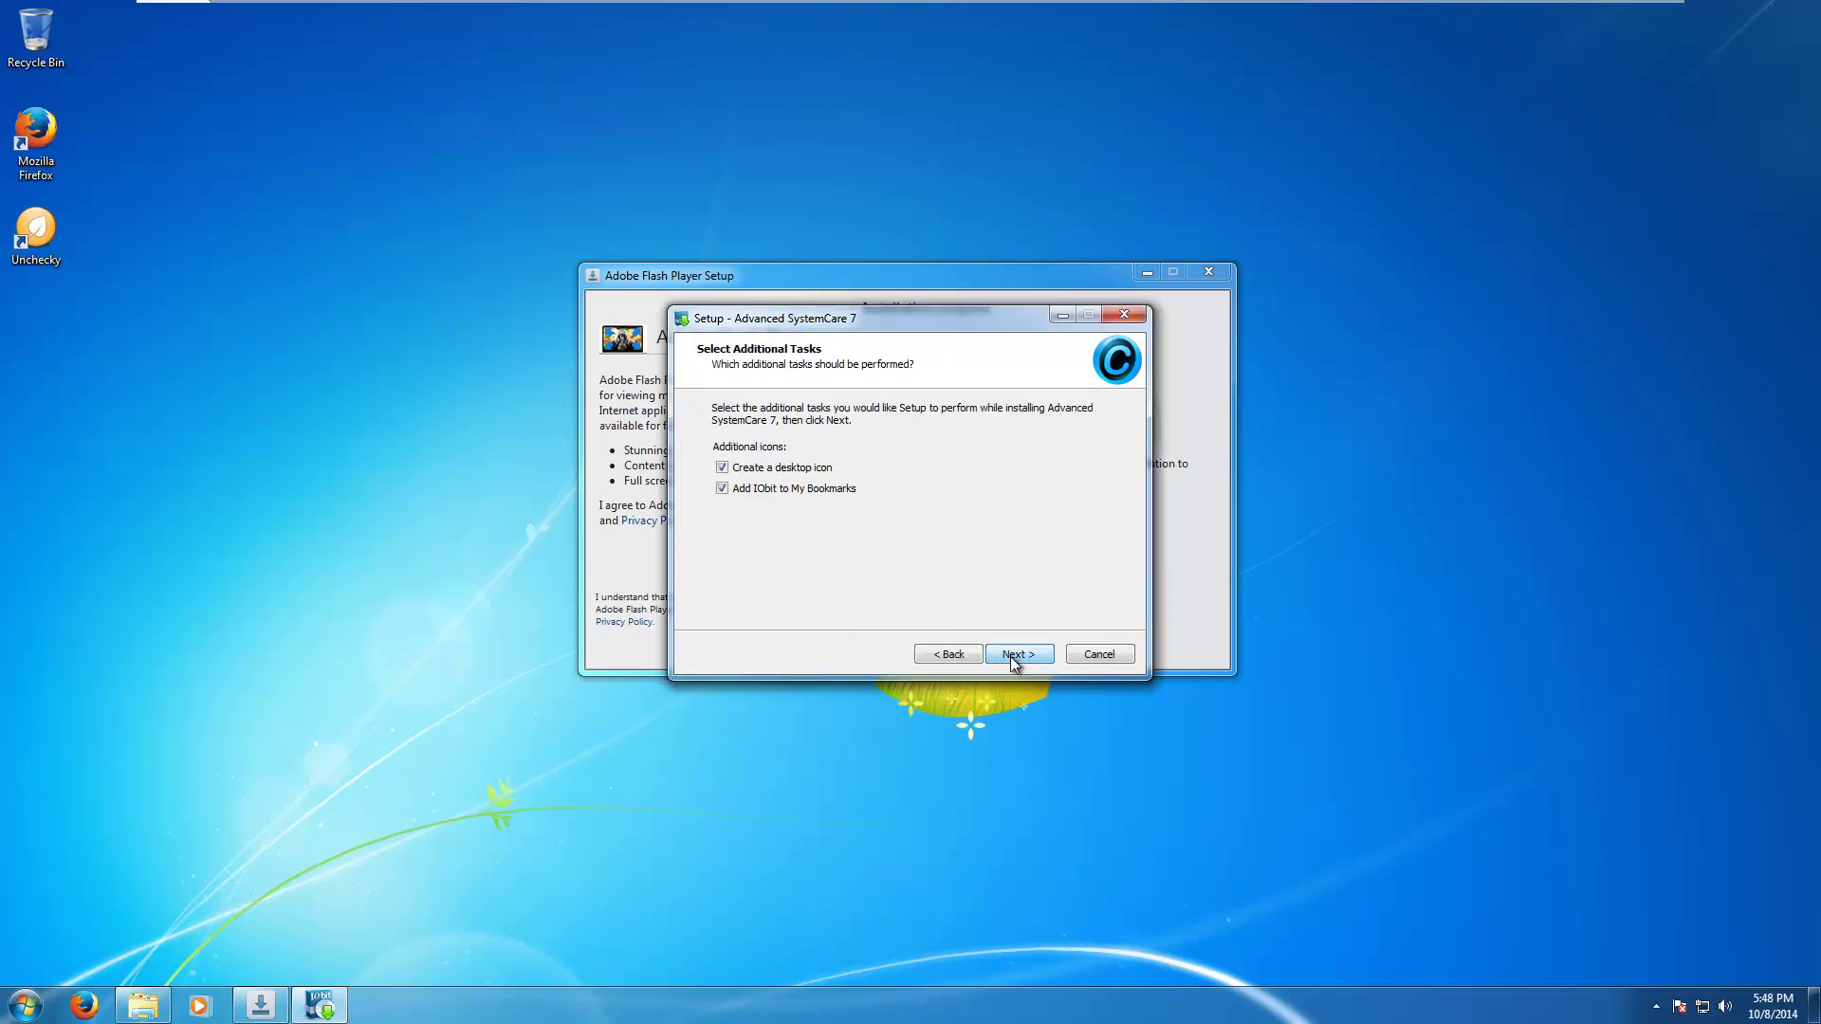
{"action": "left_click", "coordinate": [1013, 657]}
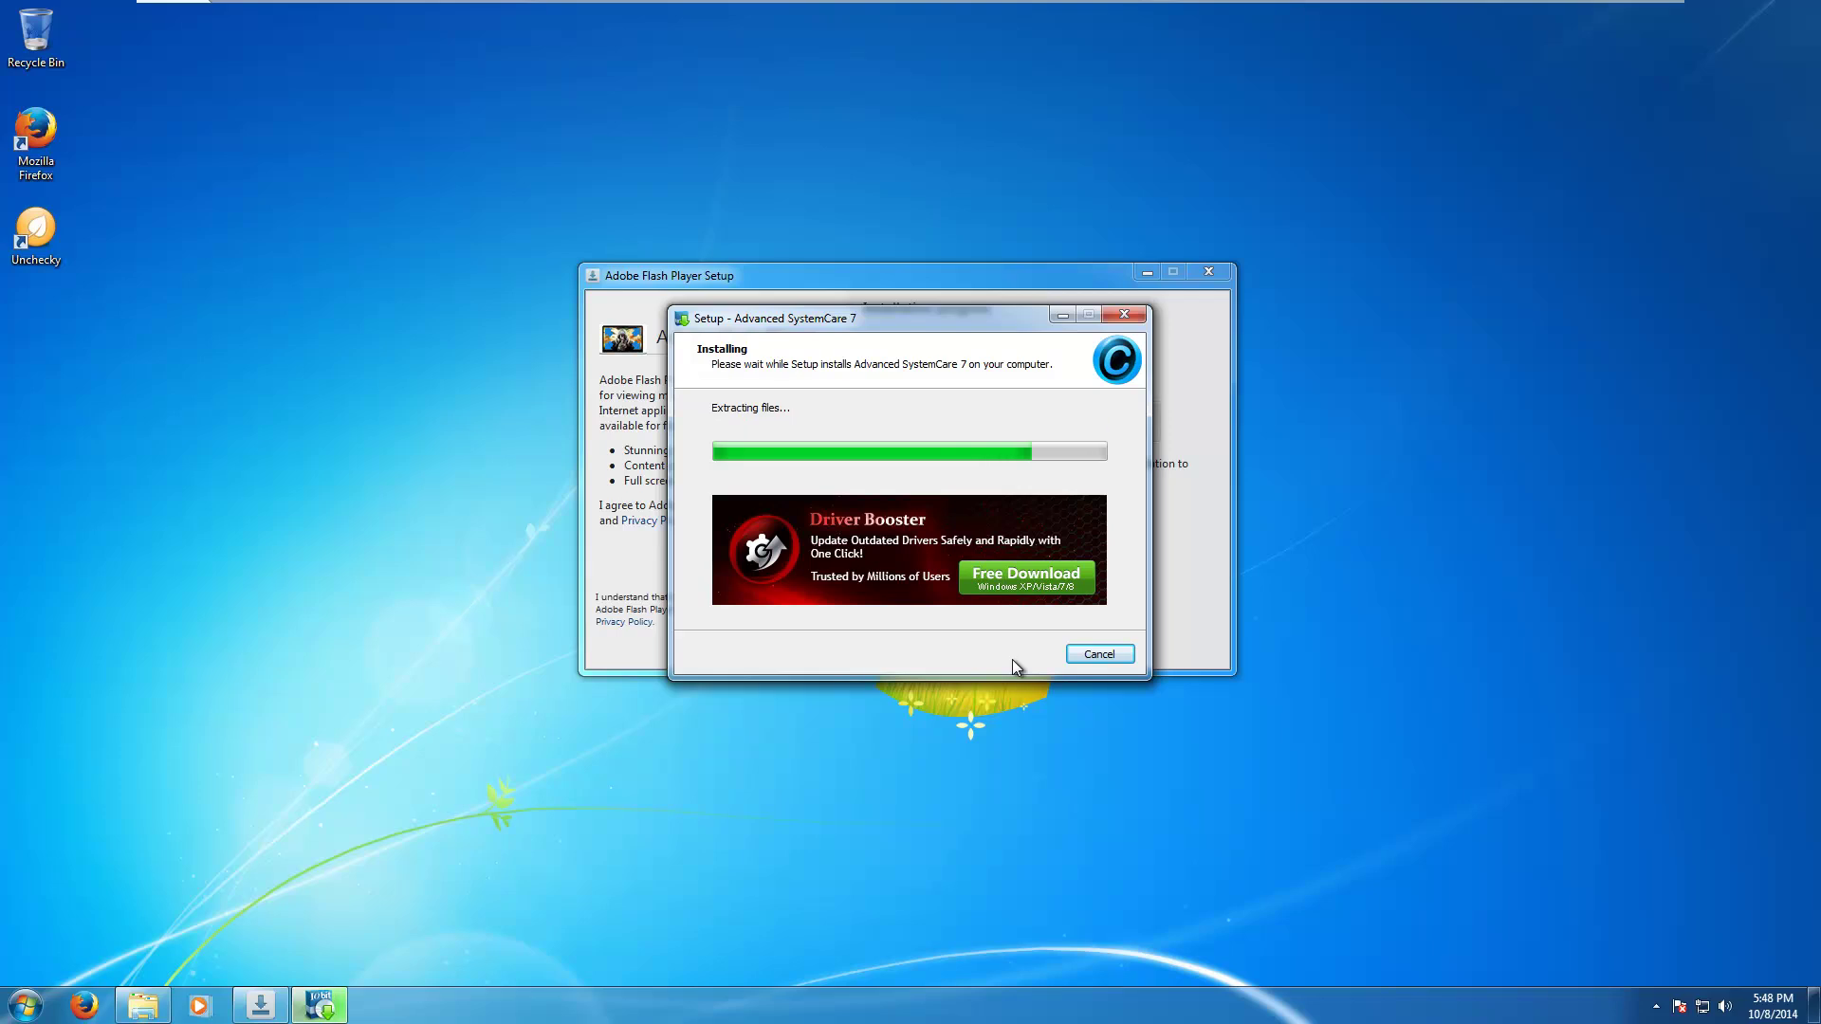
{"action": "left_click", "coordinate": [1018, 654]}
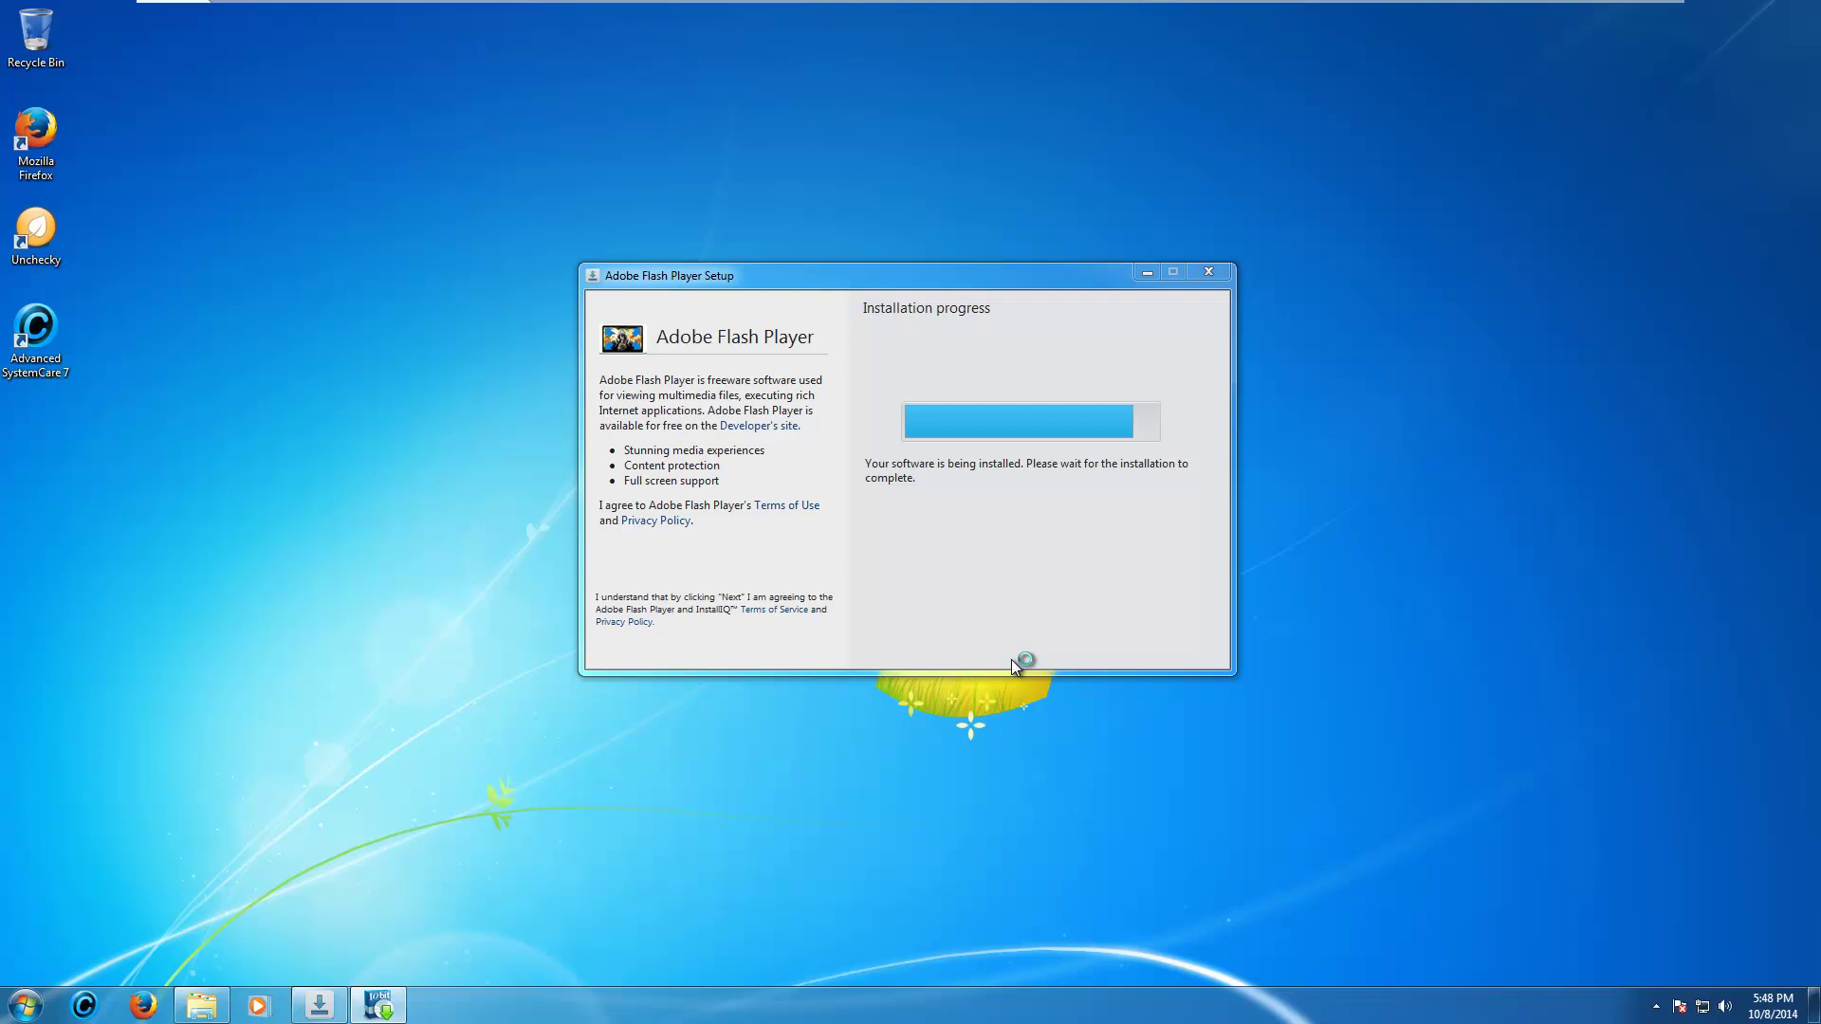
Step: Keep Flash Player installing, then close the IObit thank-you page and SystemCare tutorial
{"action": "left_click", "coordinate": [1208, 271]}
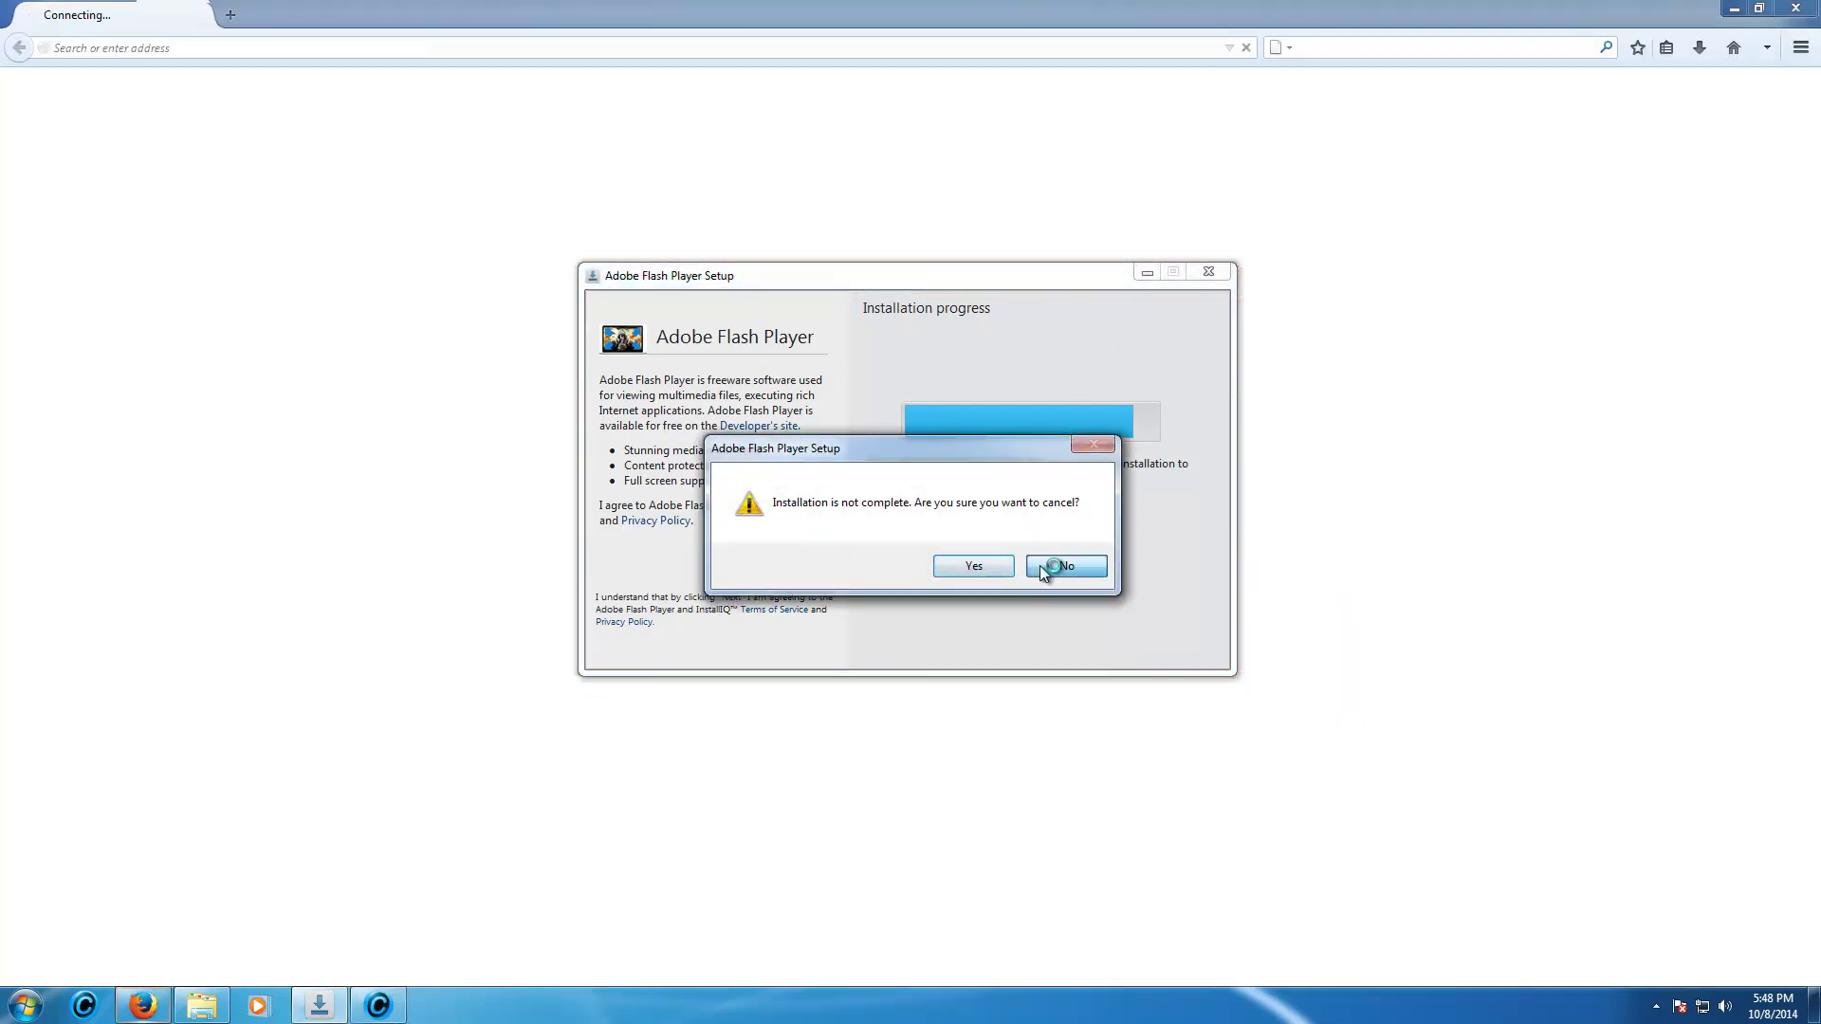
{"action": "left_click", "coordinate": [1044, 566]}
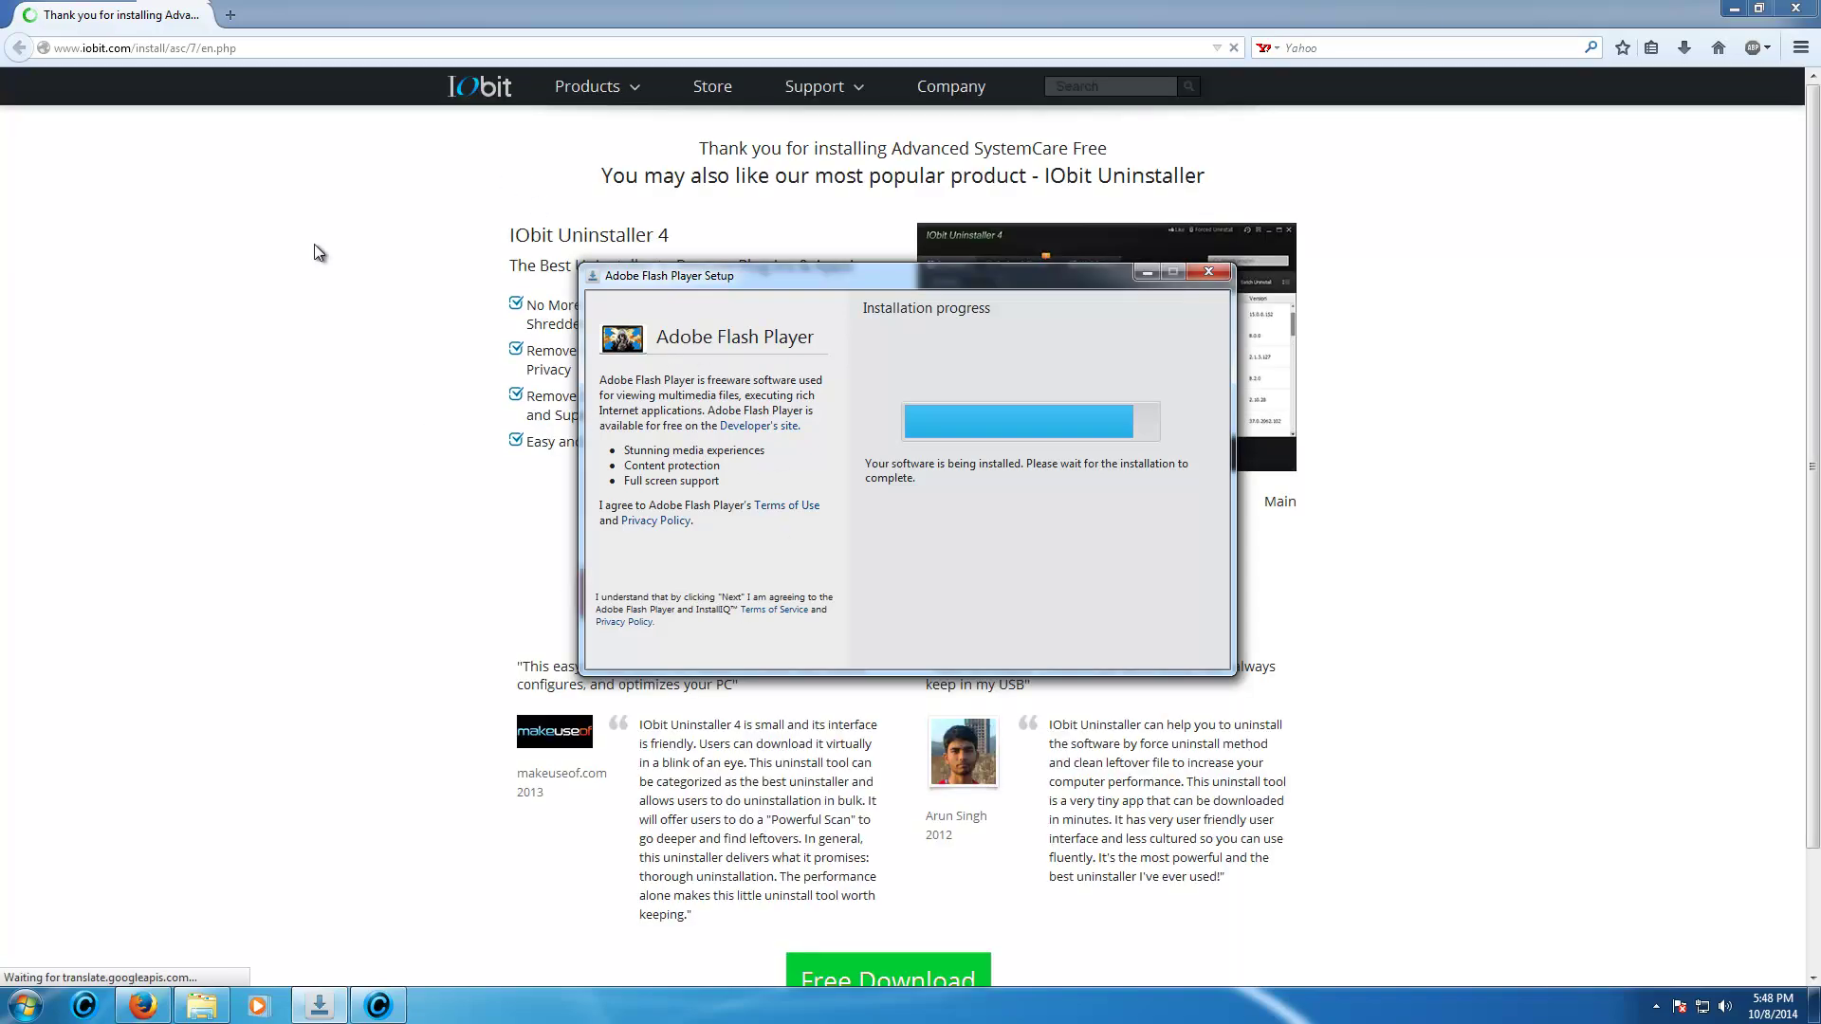
{"action": "left_click", "coordinate": [1808, 11]}
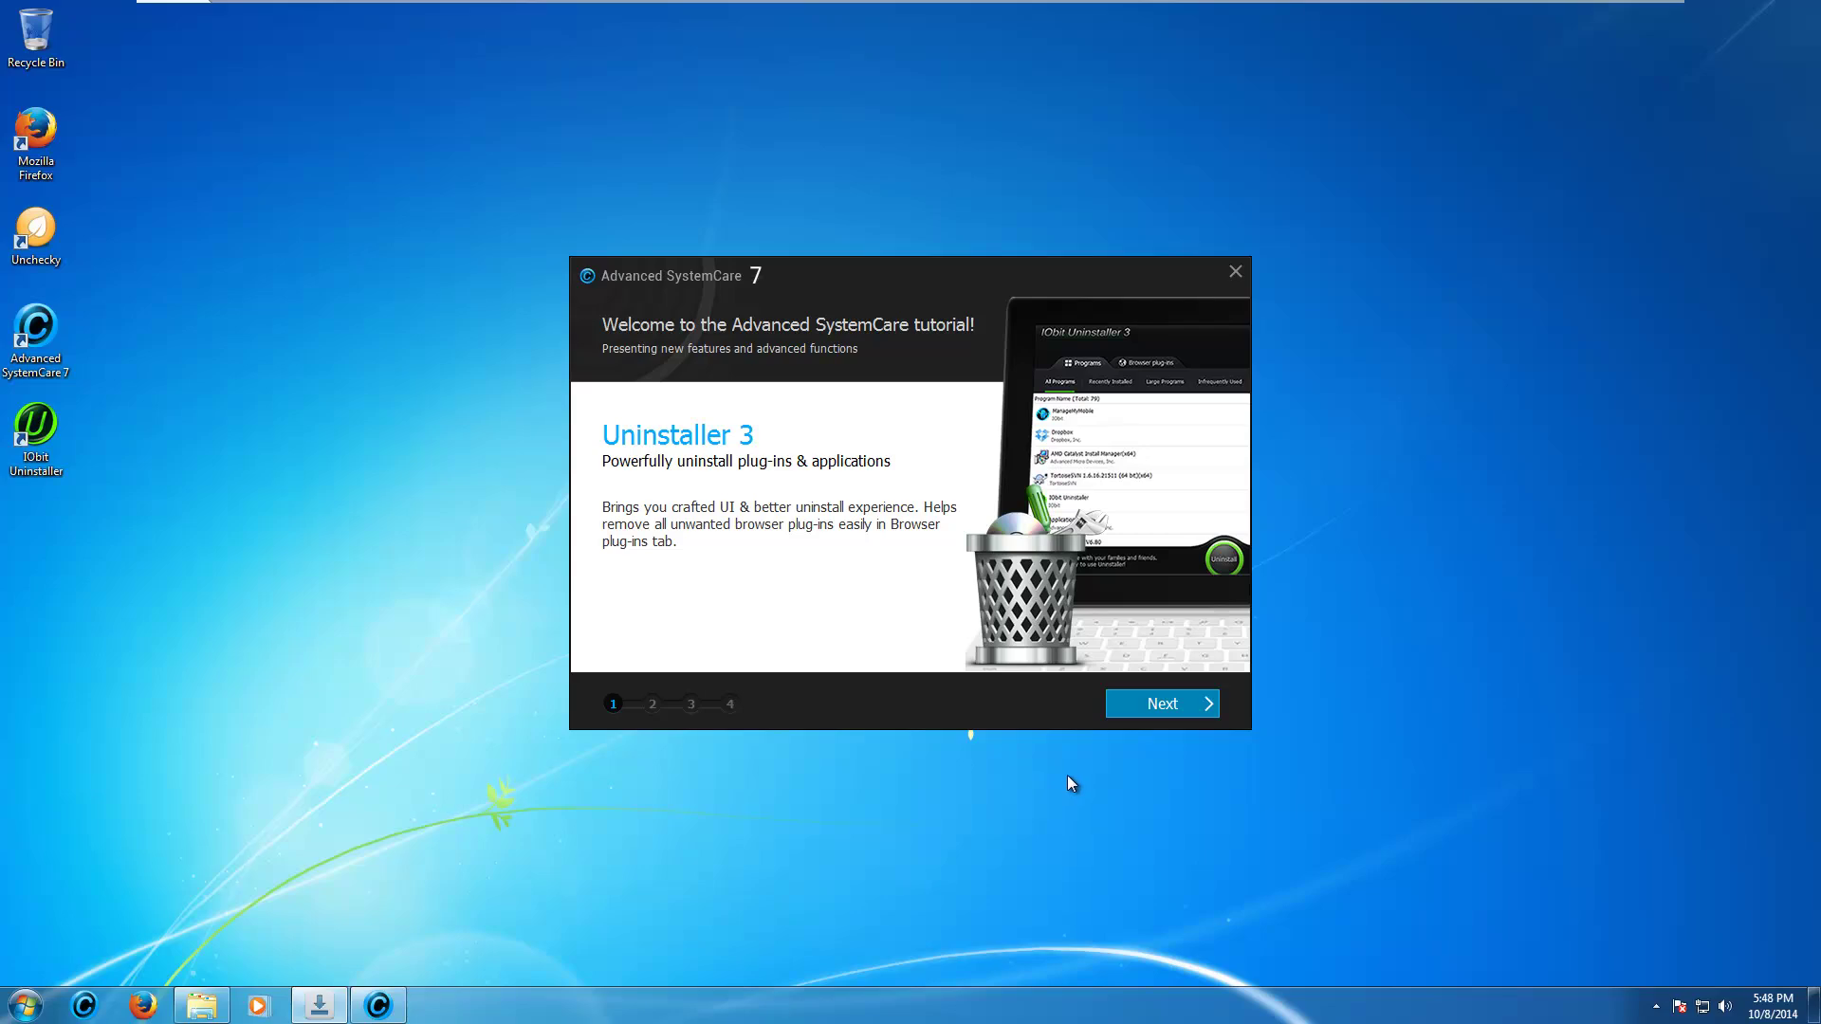
{"action": "left_click", "coordinate": [1236, 272]}
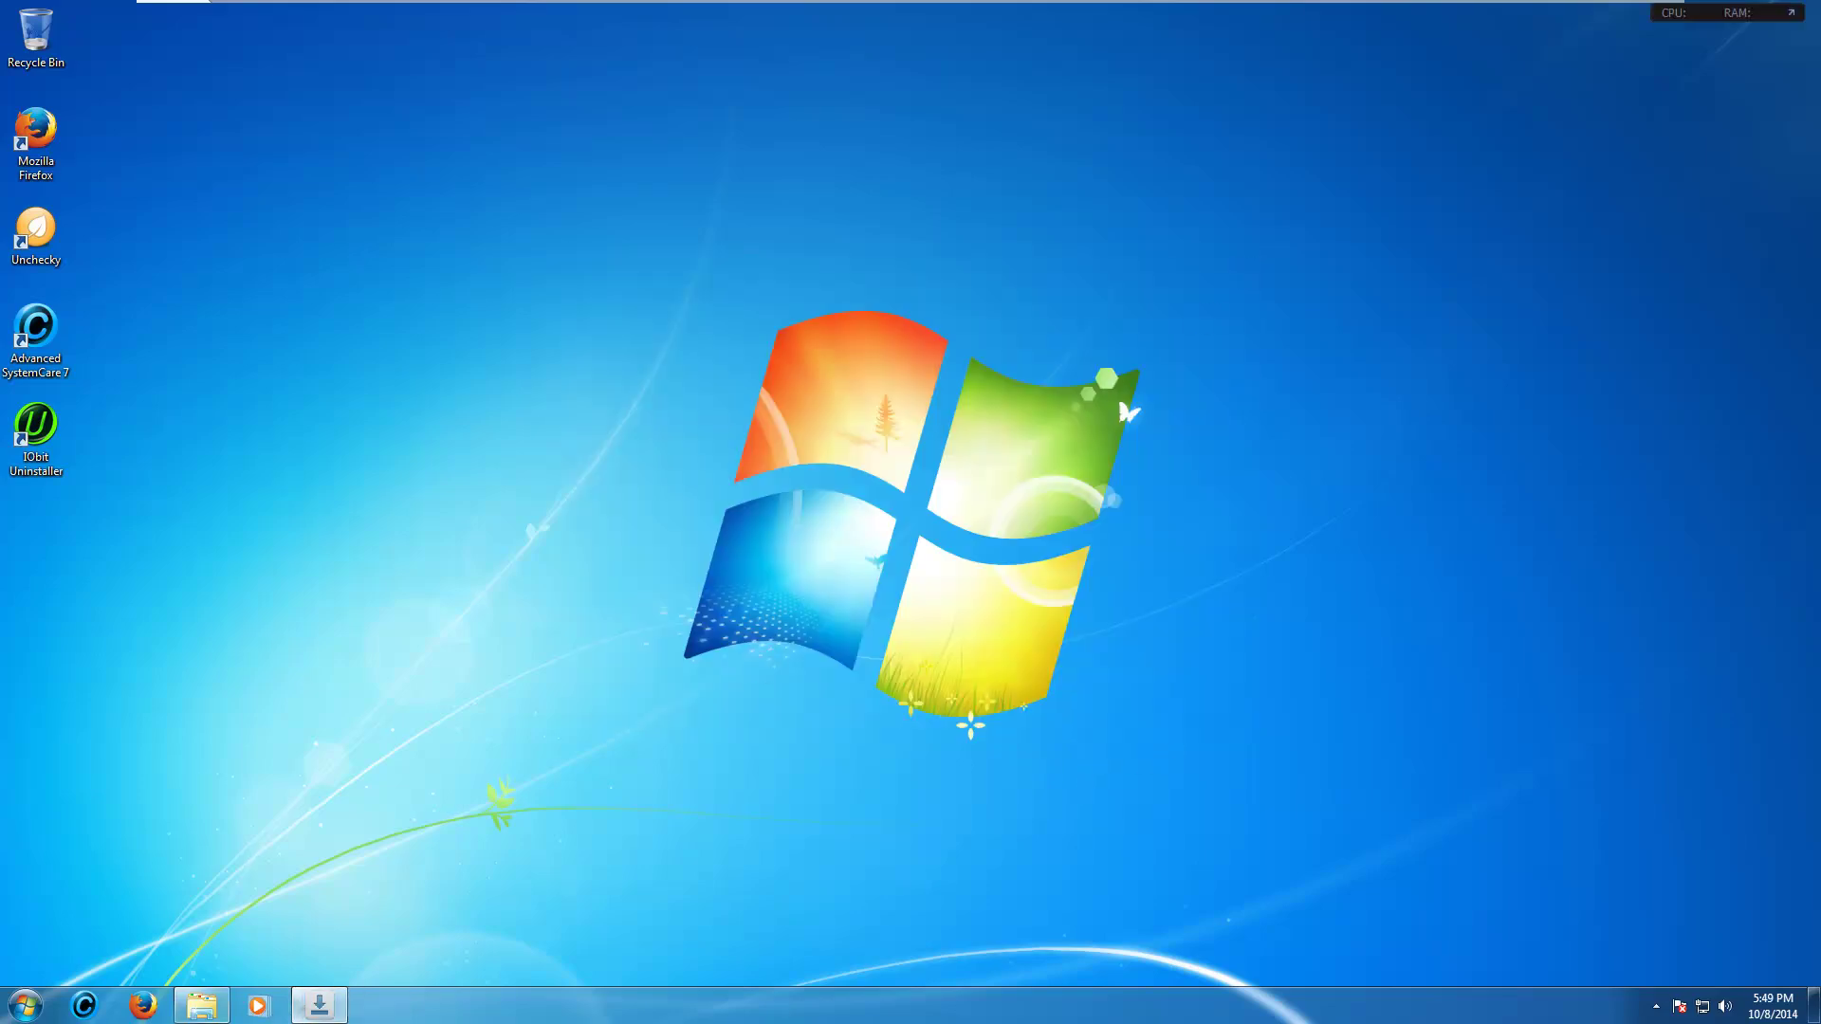
Step: Launch the AVSVideoConverter installer from Downloads, keeping English as the setup language
{"action": "left_click", "coordinate": [203, 1007]}
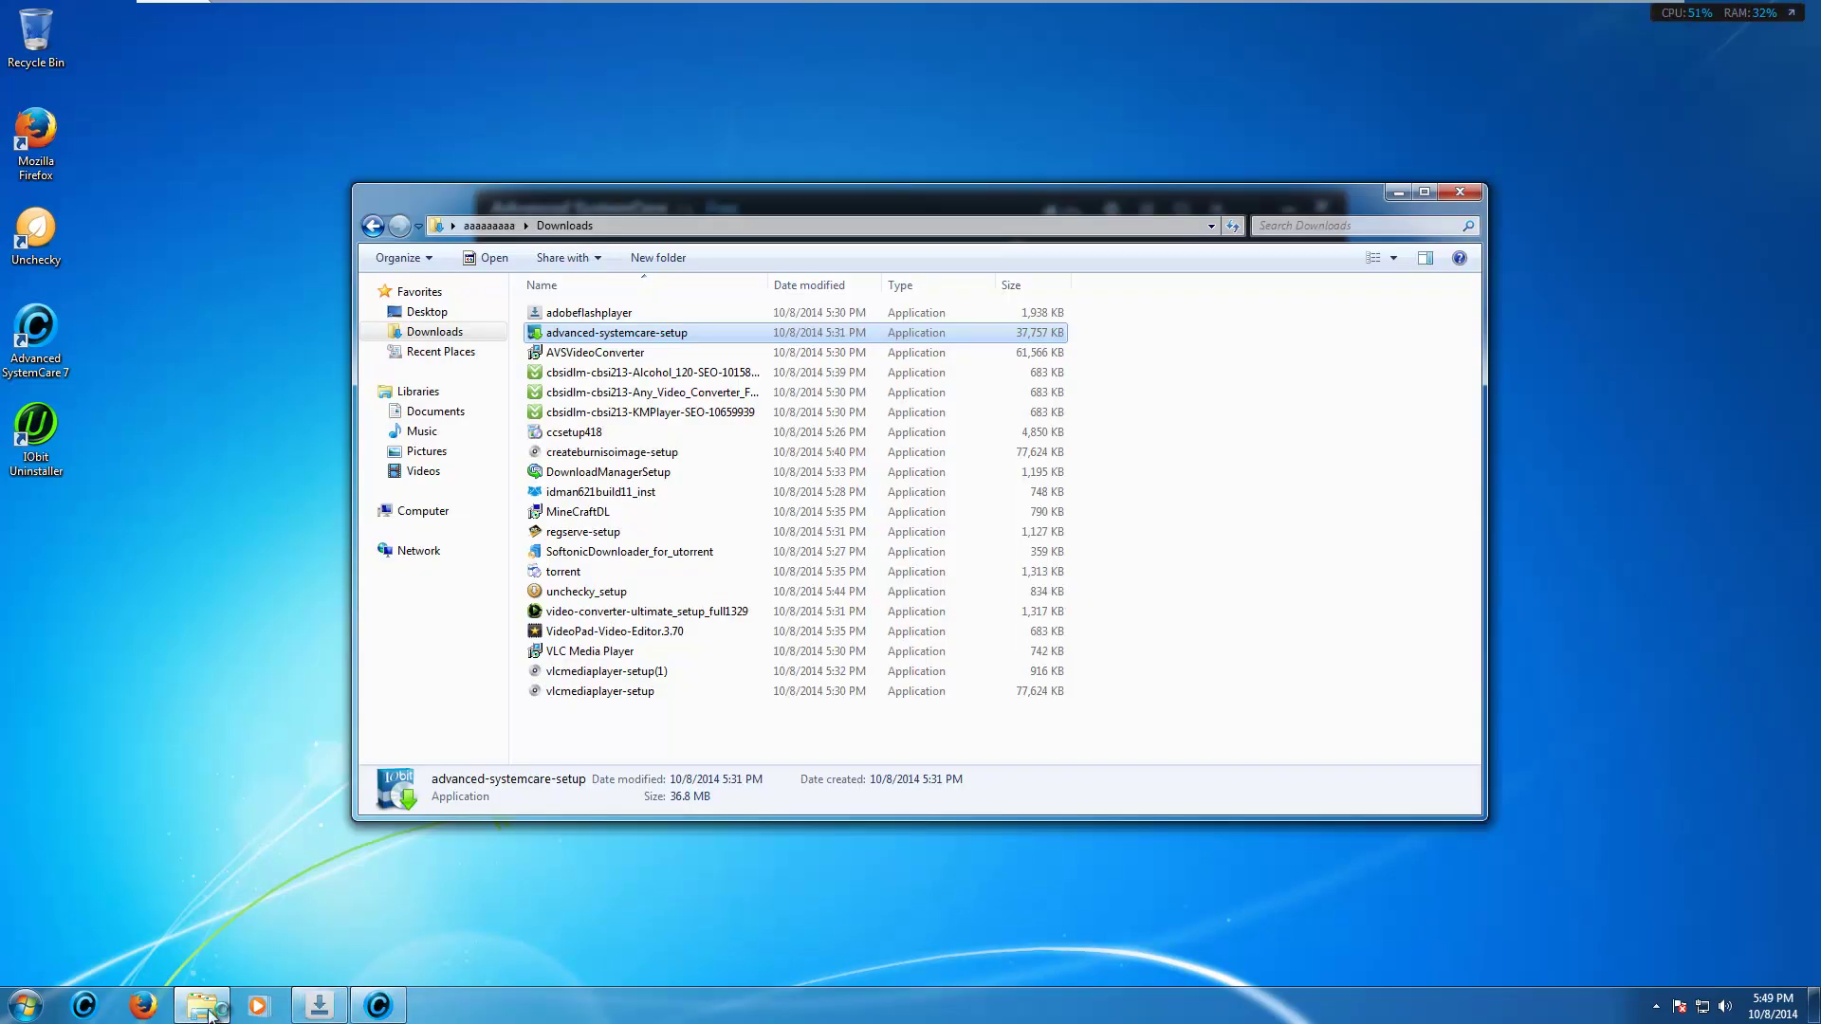
{"action": "left_click", "coordinate": [614, 356]}
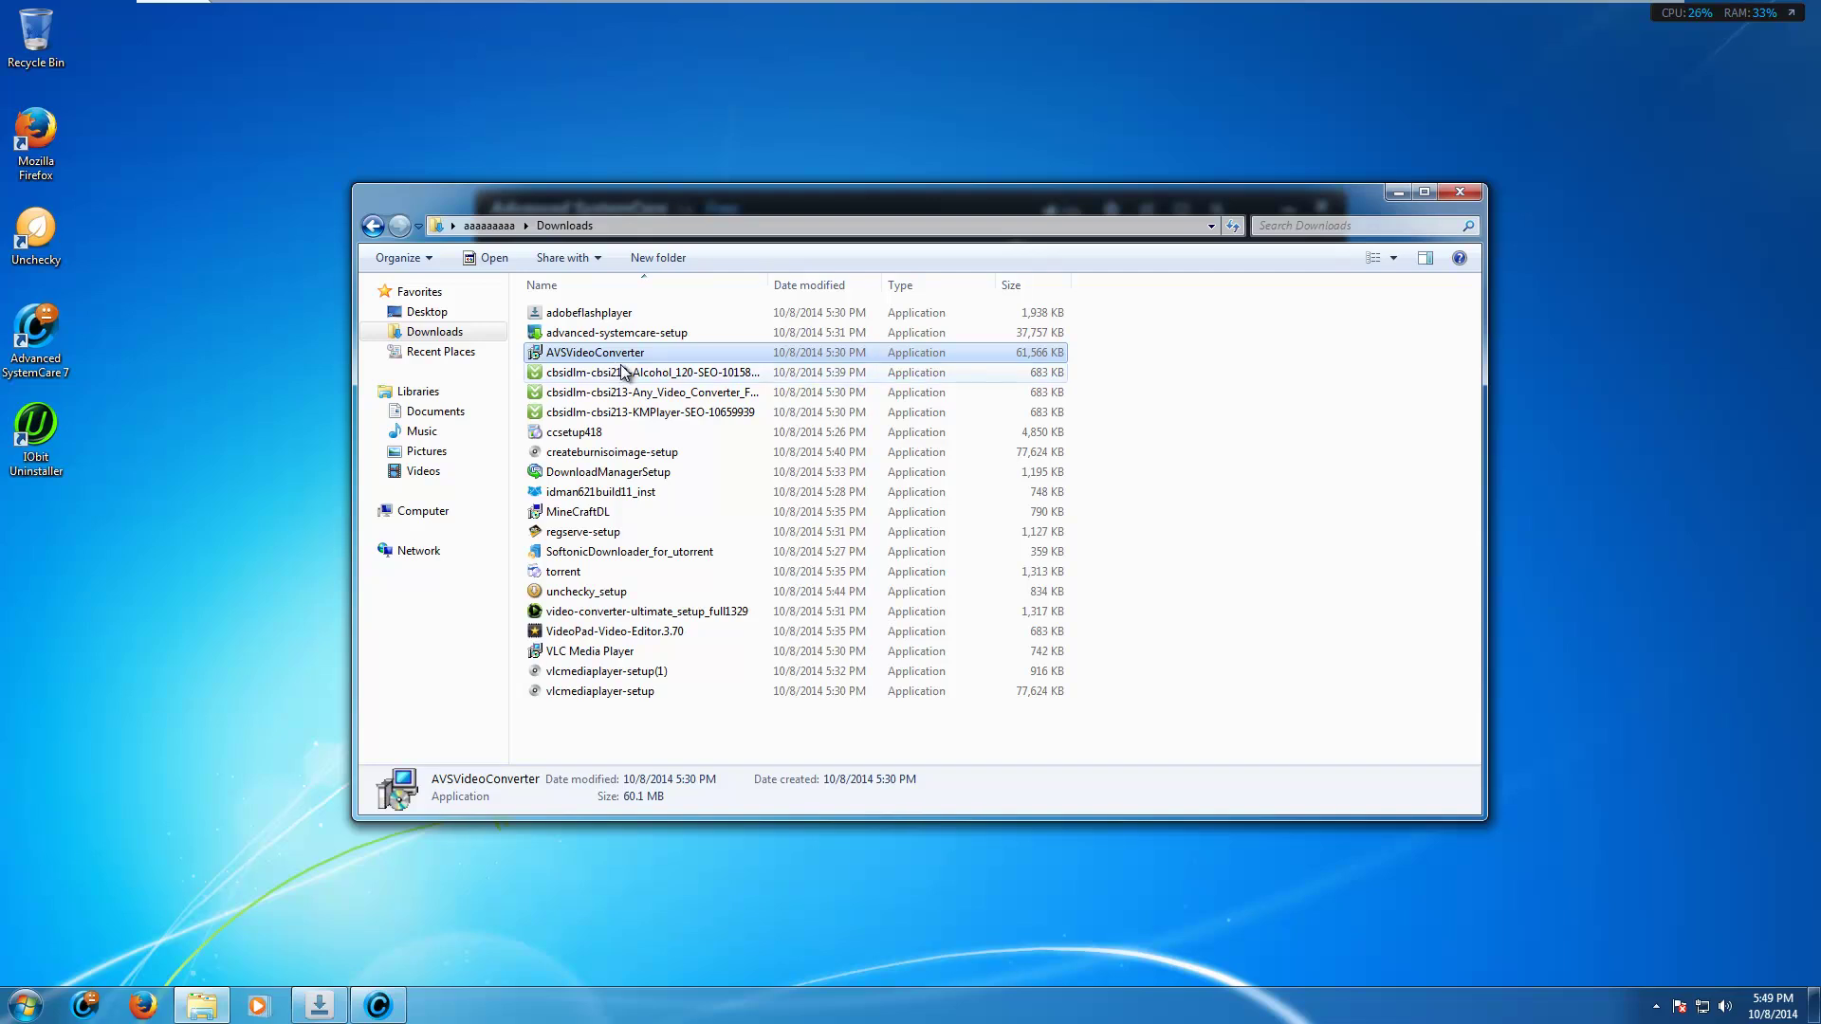
{"action": "left_click", "coordinate": [1313, 598]}
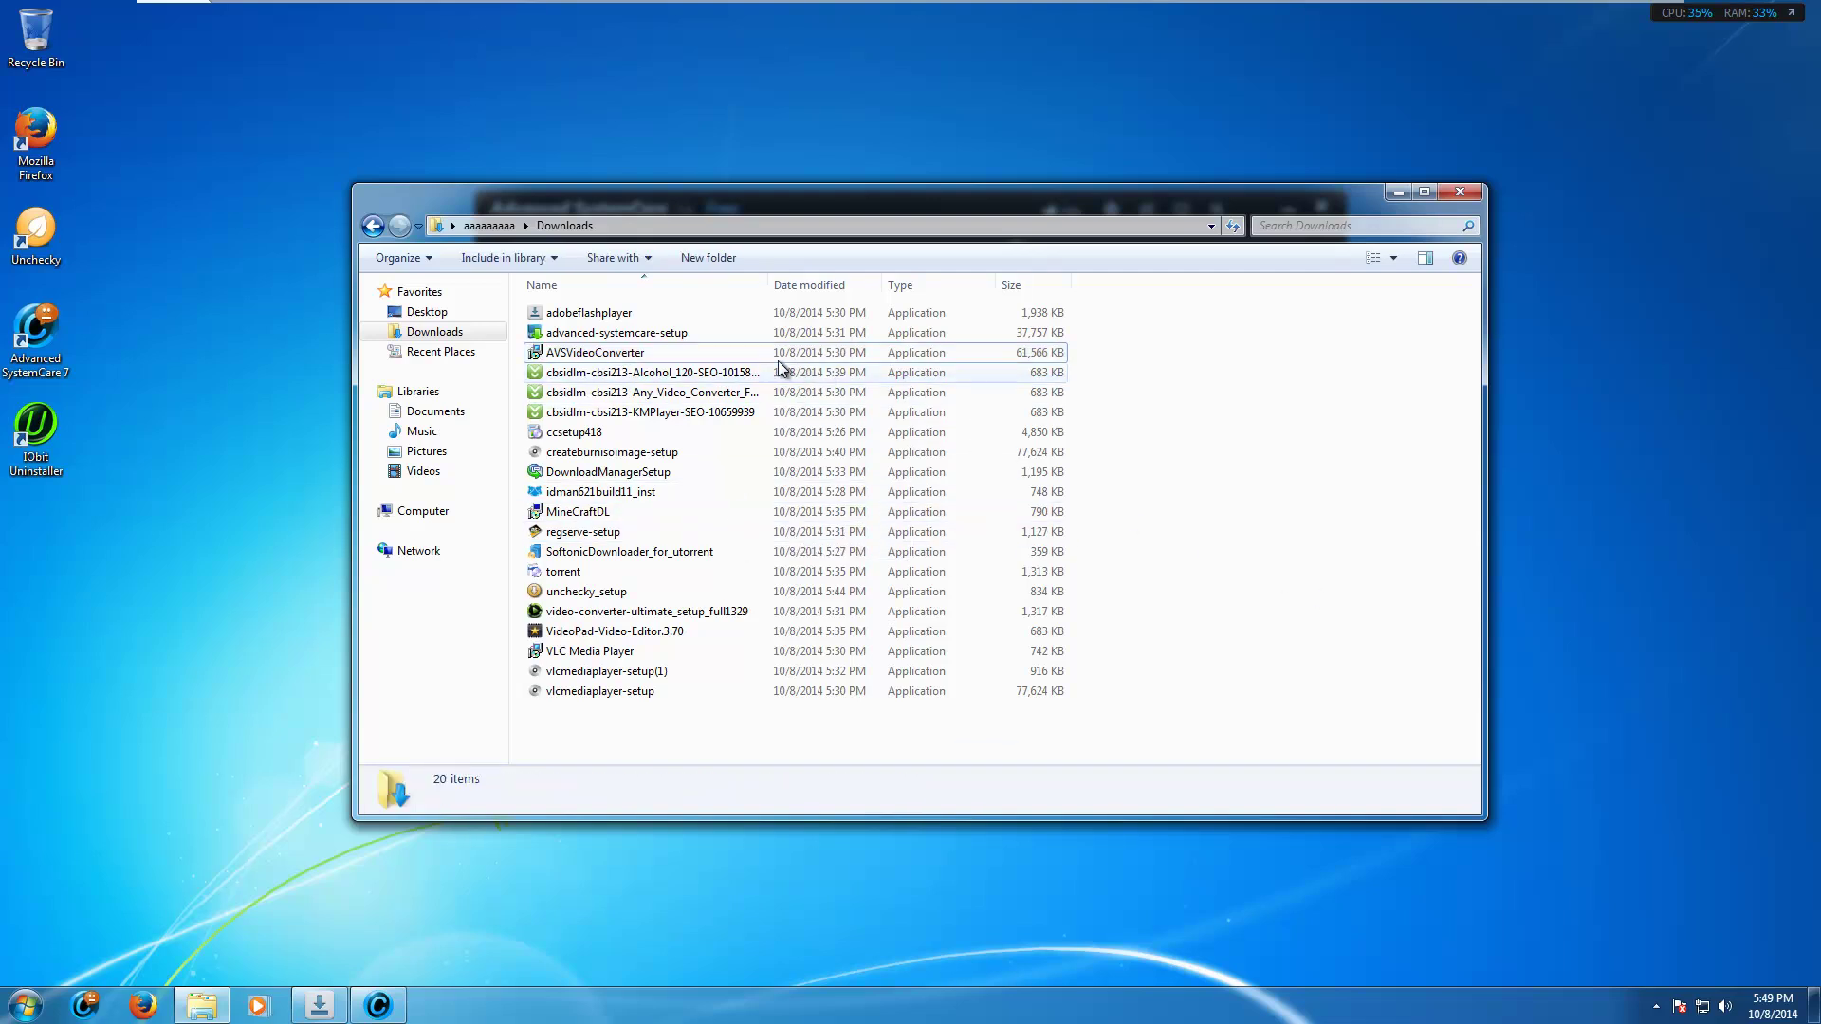
{"action": "double_click", "coordinate": [613, 356]}
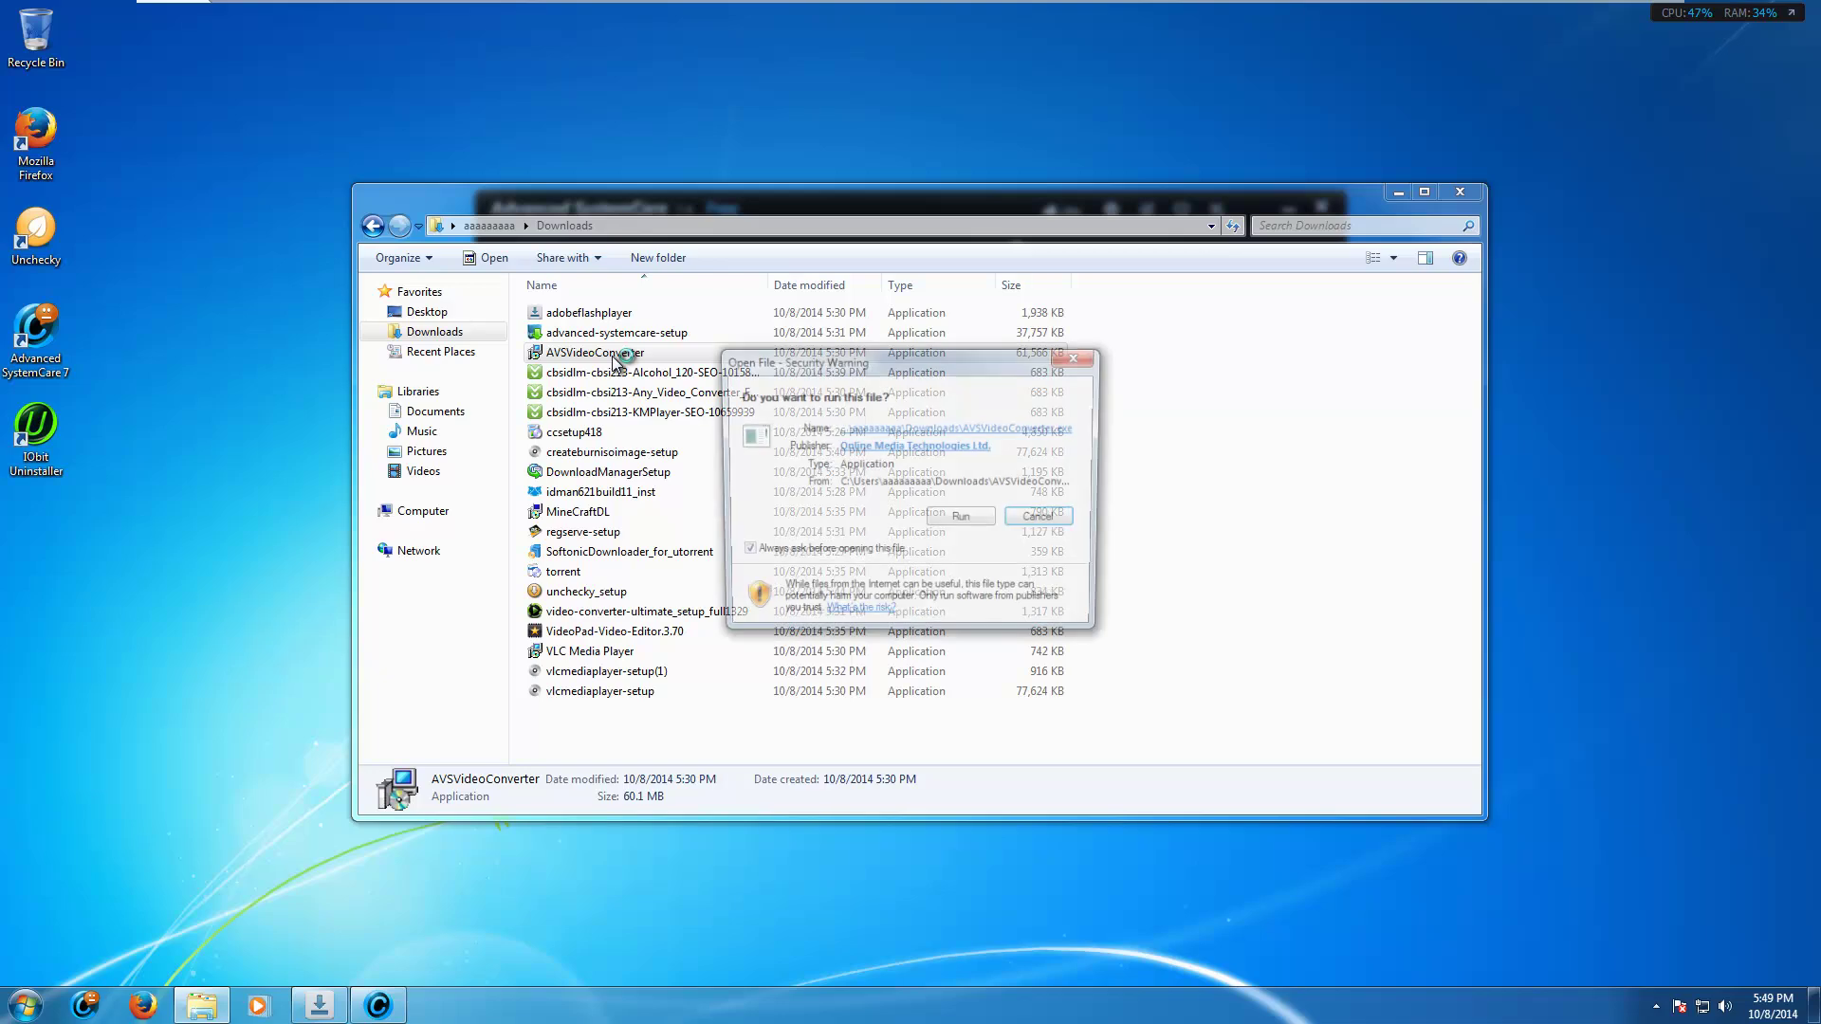
{"action": "left_click", "coordinate": [953, 520]}
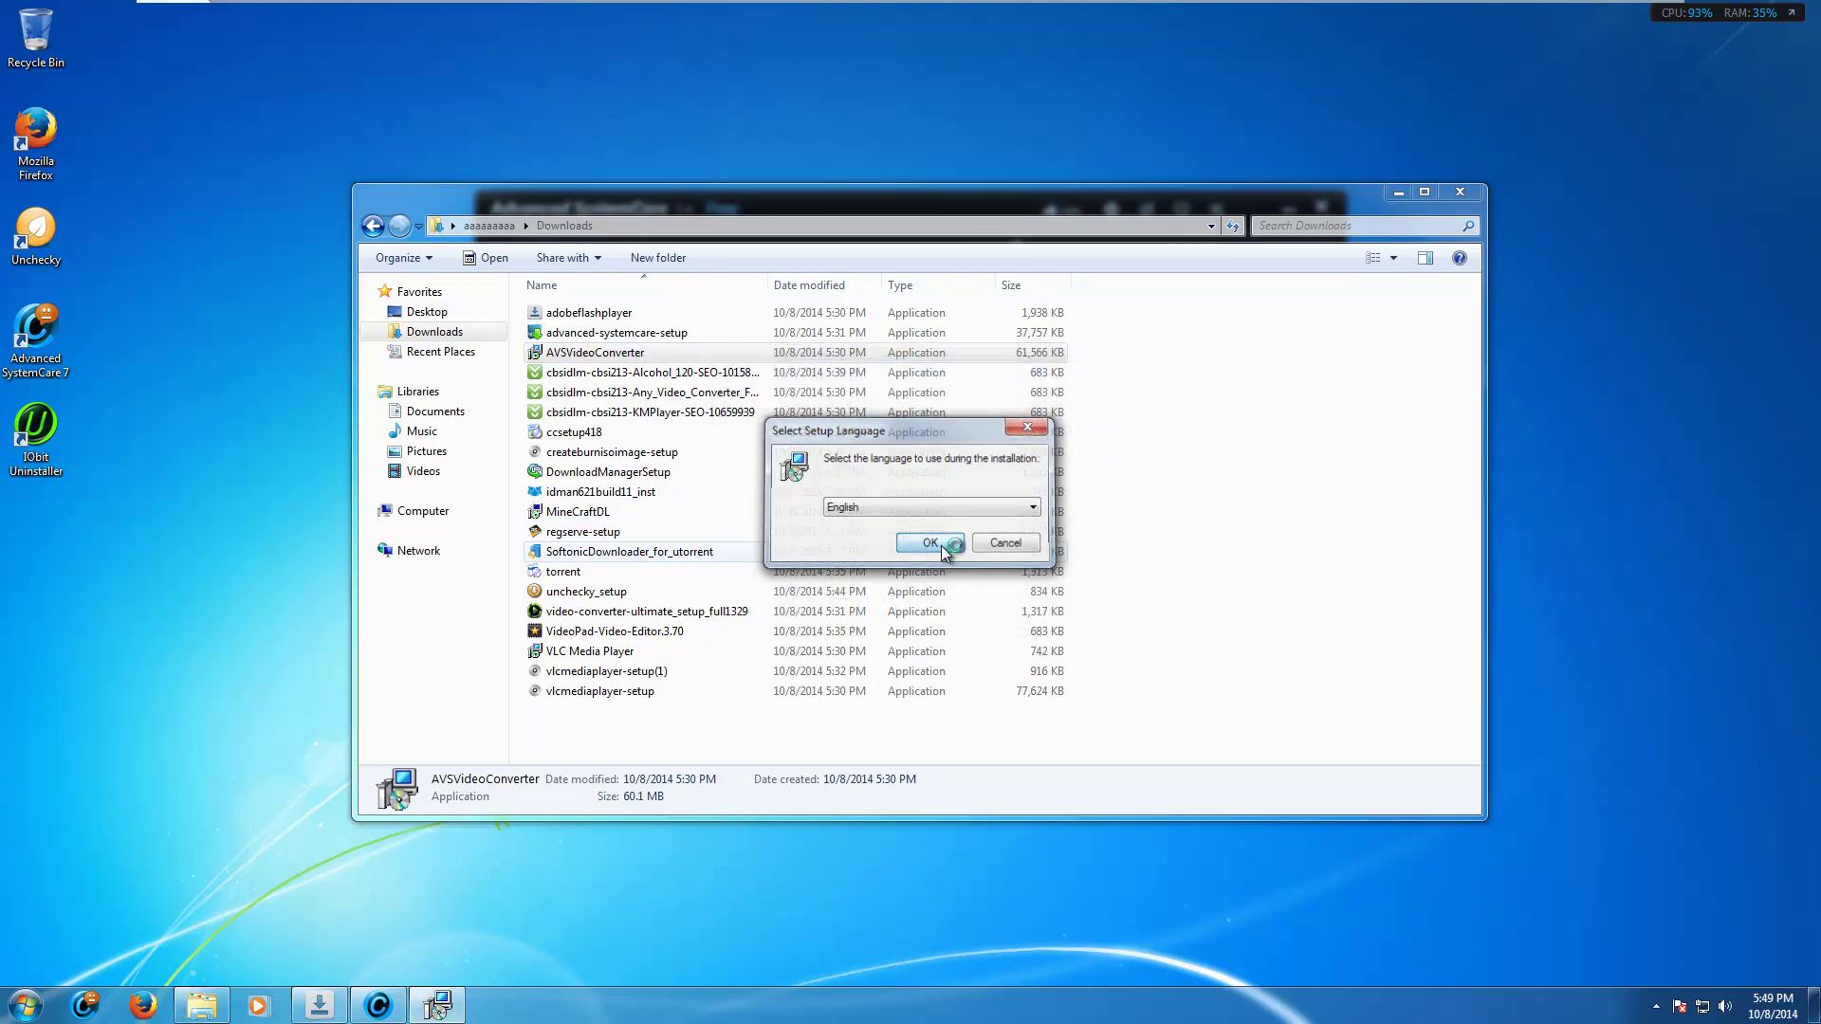
{"action": "left_click", "coordinate": [941, 543]}
Step: Accept the license and install with default folder, desktop icon and context-menu tasks
{"action": "left_click", "coordinate": [1019, 655]}
{"action": "left_click", "coordinate": [912, 594]}
{"action": "left_click", "coordinate": [1022, 654]}
{"action": "left_click", "coordinate": [1025, 655]}
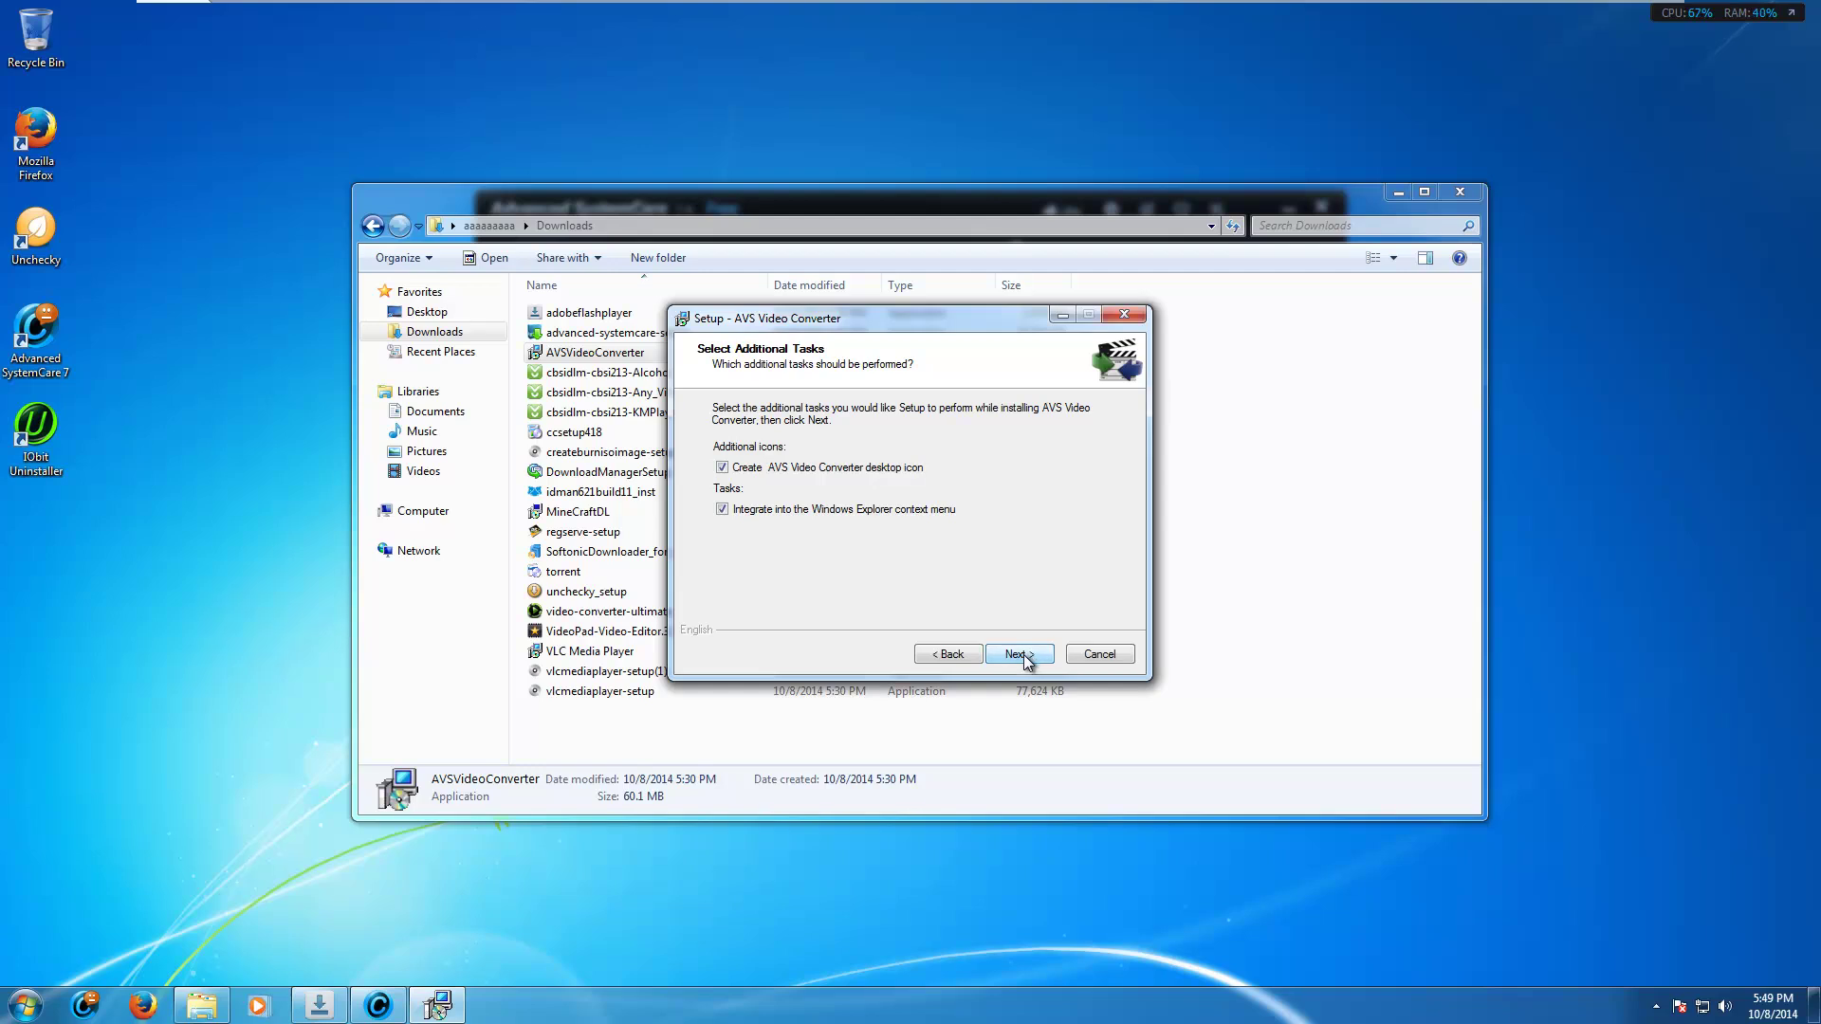
{"action": "left_click", "coordinate": [1022, 654]}
{"action": "left_click", "coordinate": [1020, 654]}
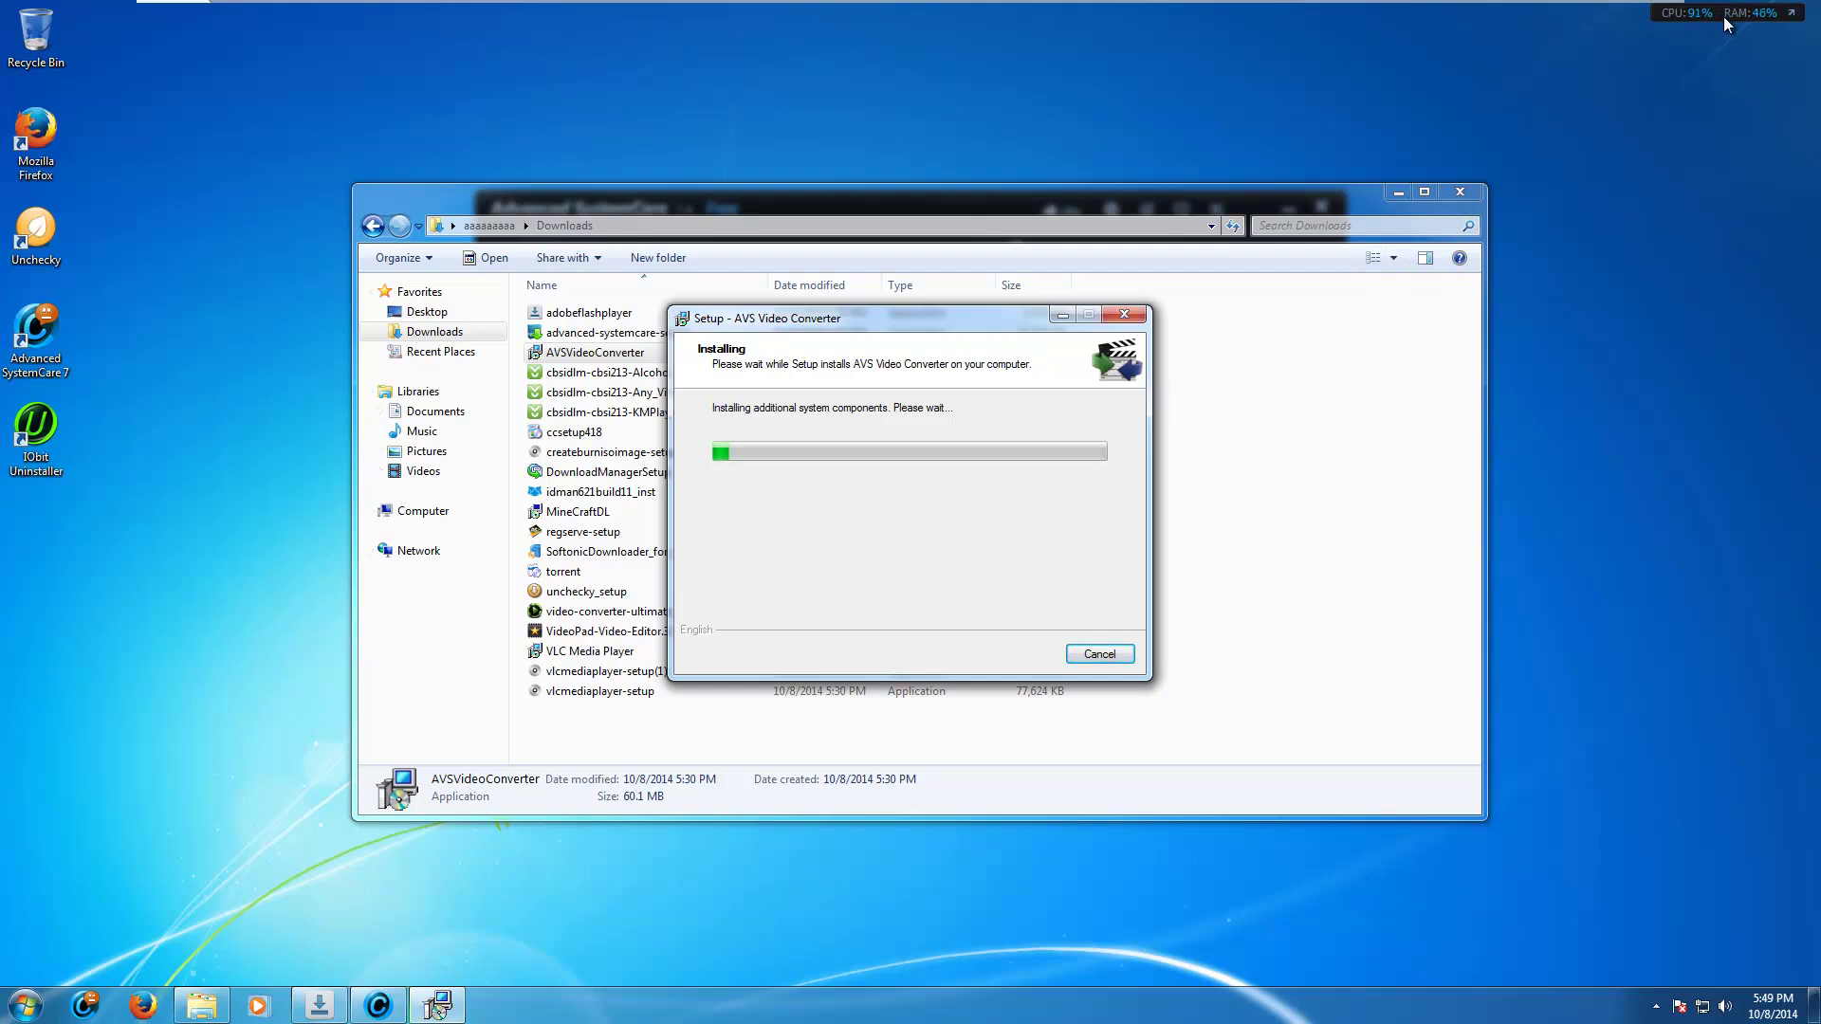
Step: Close the Advanced SystemCare window and minimize the Downloads folder
{"action": "left_click", "coordinate": [1793, 19]}
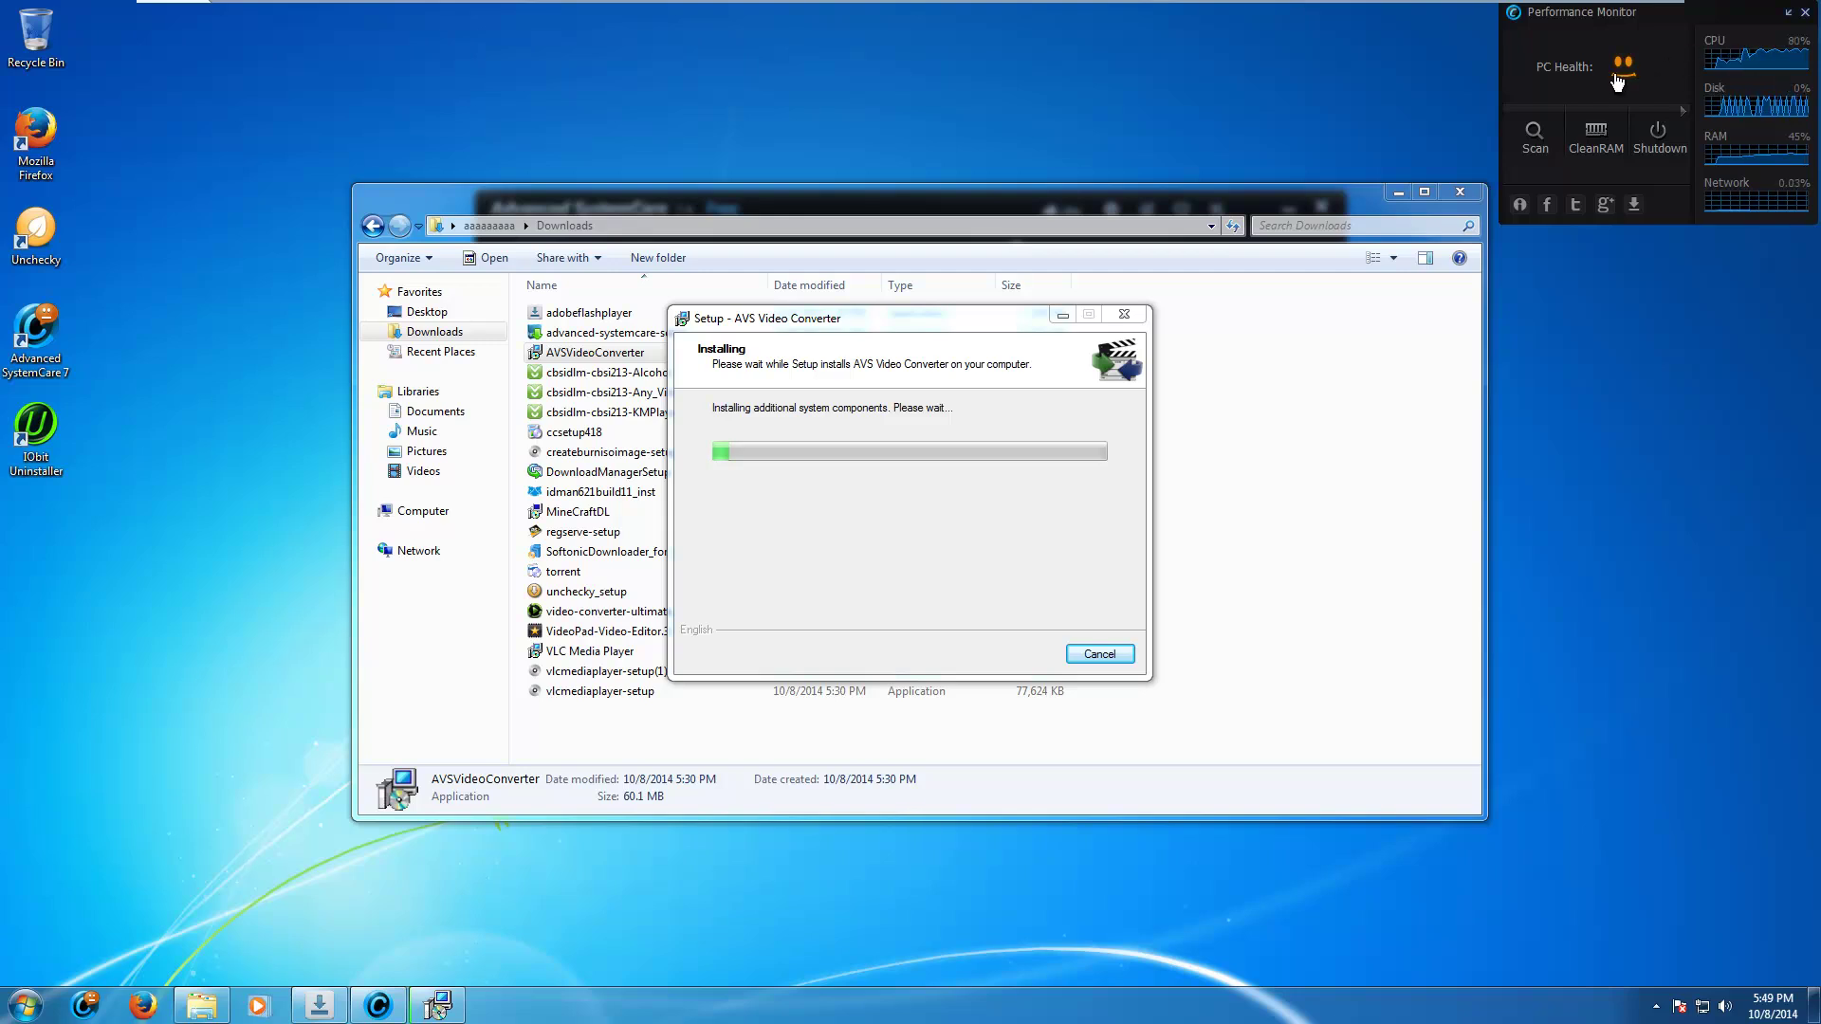
{"action": "mouse_move", "coordinate": [1628, 85]}
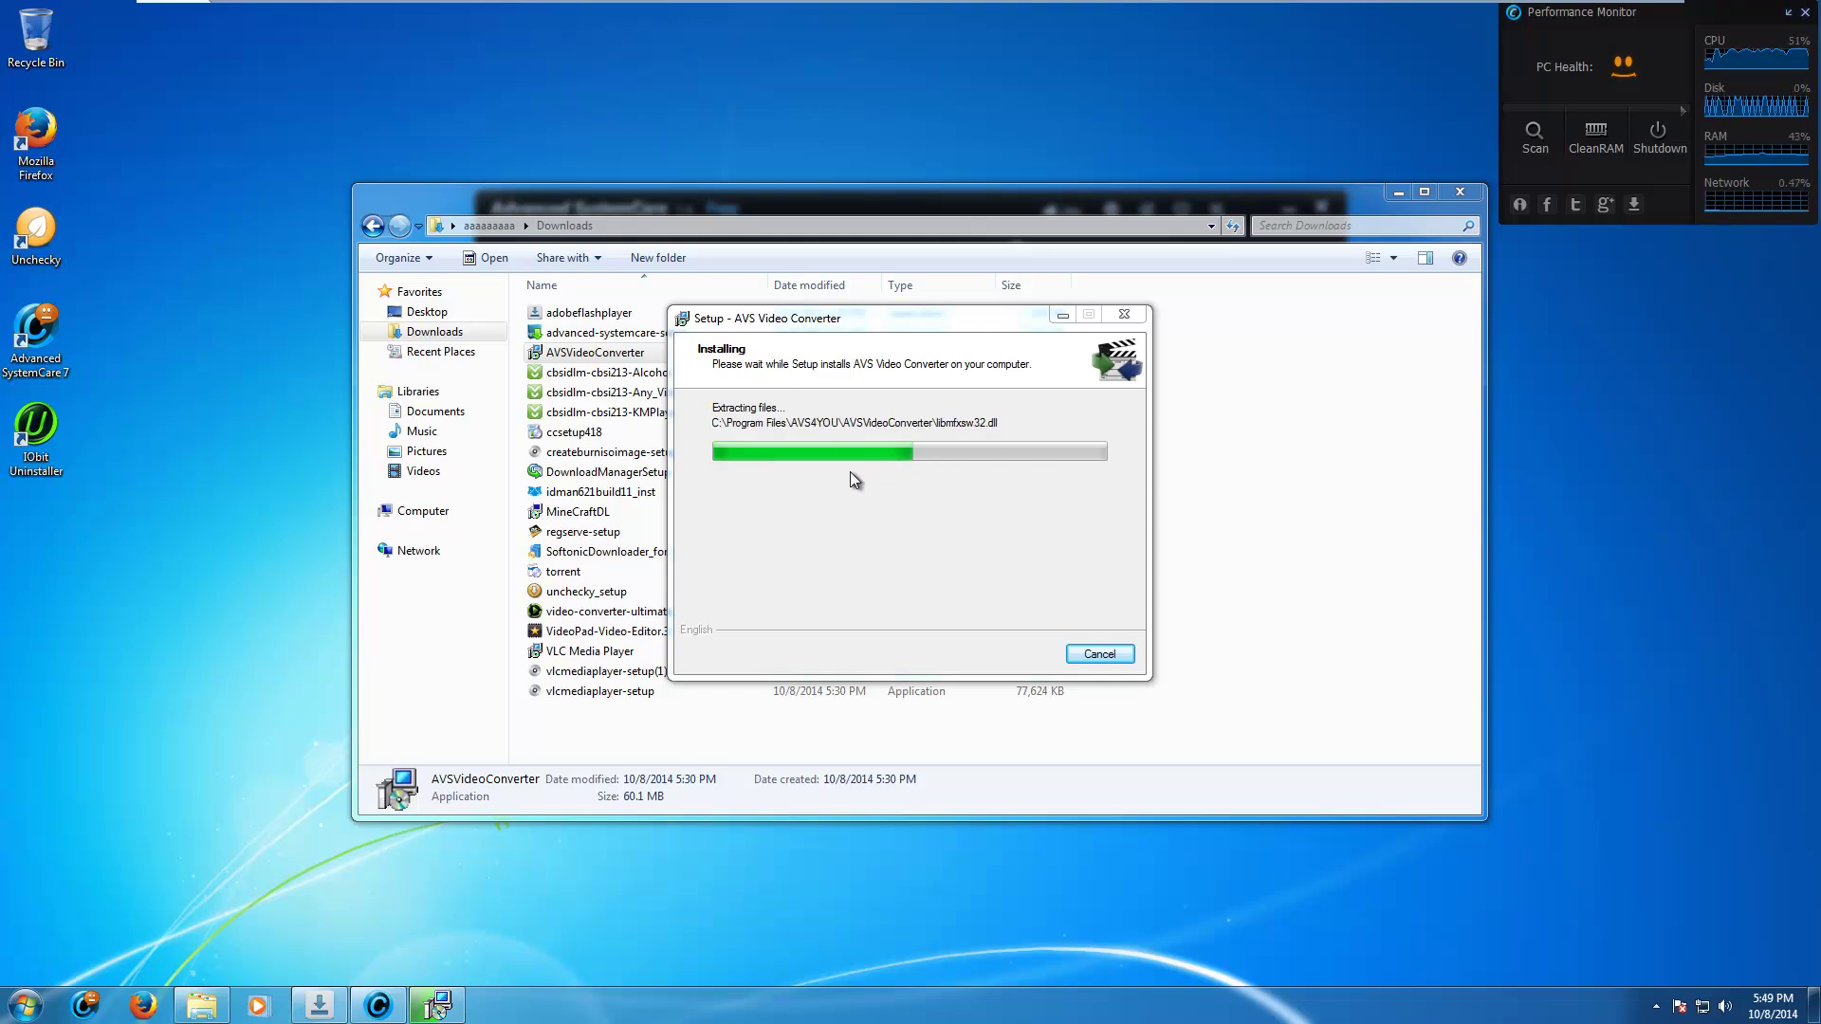
{"action": "left_click", "coordinate": [377, 1005]}
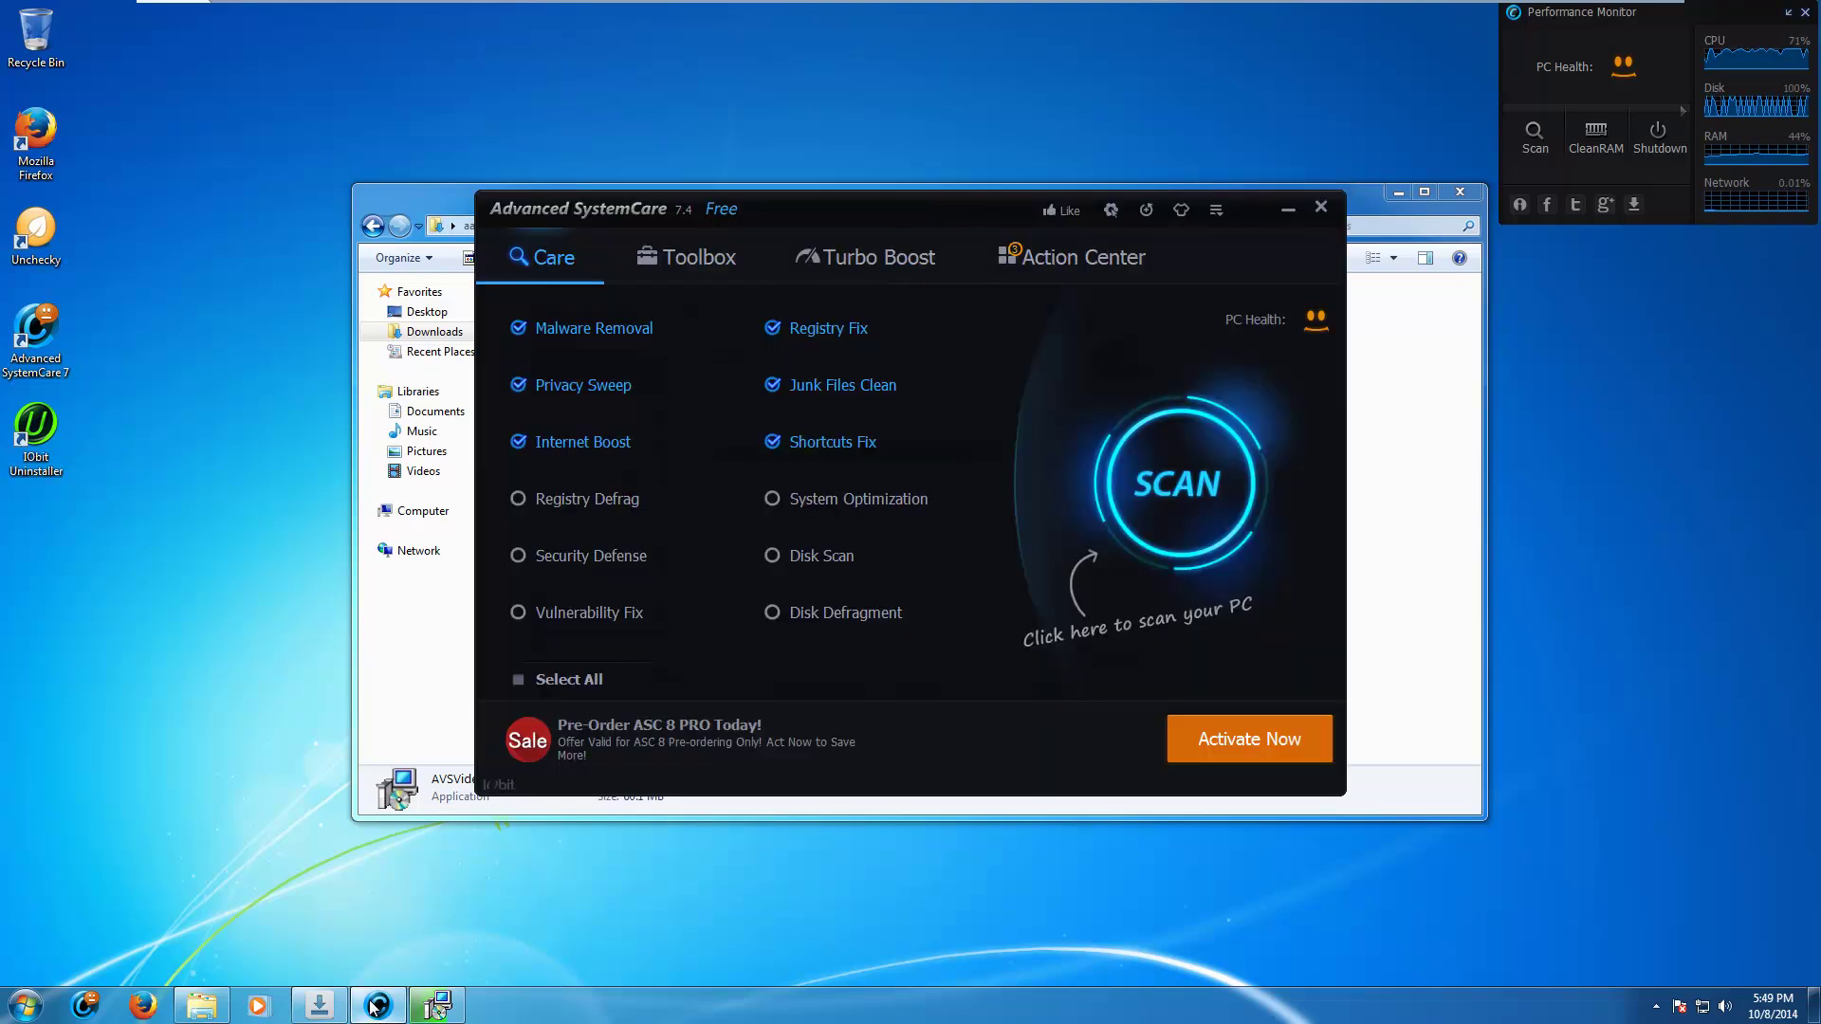
{"action": "right_click", "coordinate": [377, 1005]}
{"action": "left_click", "coordinate": [372, 954]}
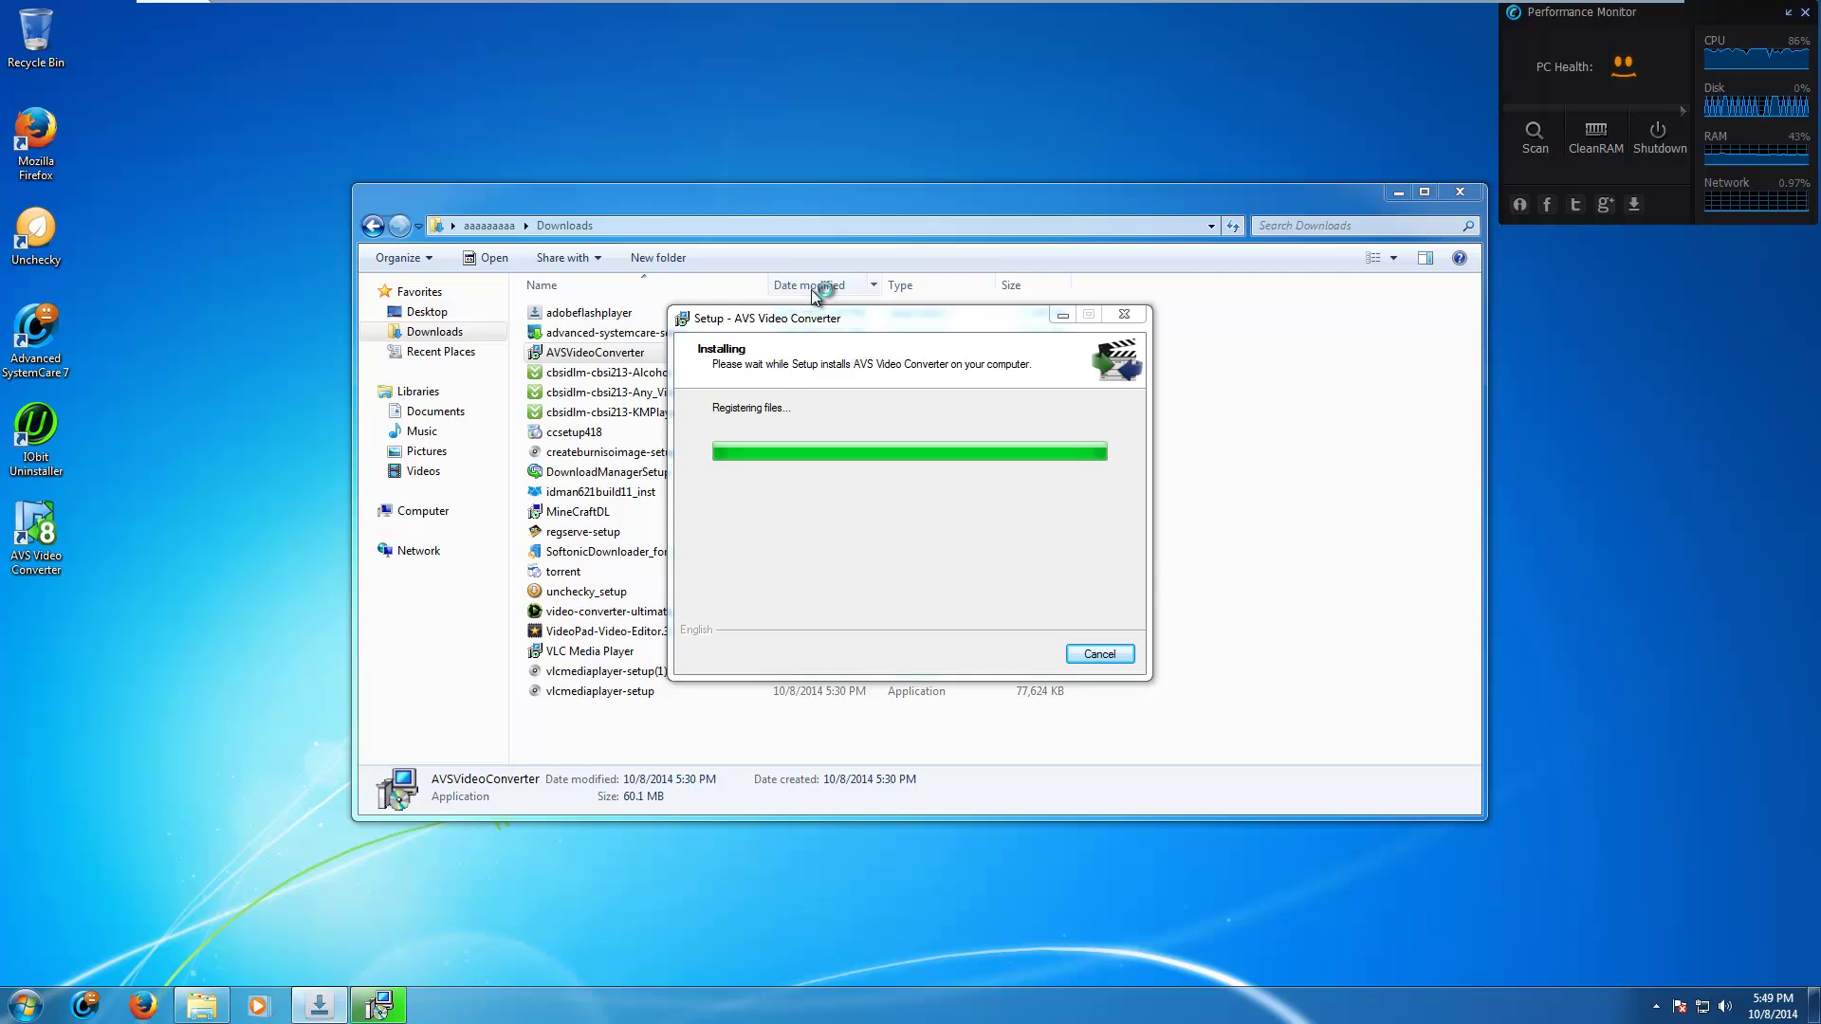
{"action": "left_click", "coordinate": [1399, 191]}
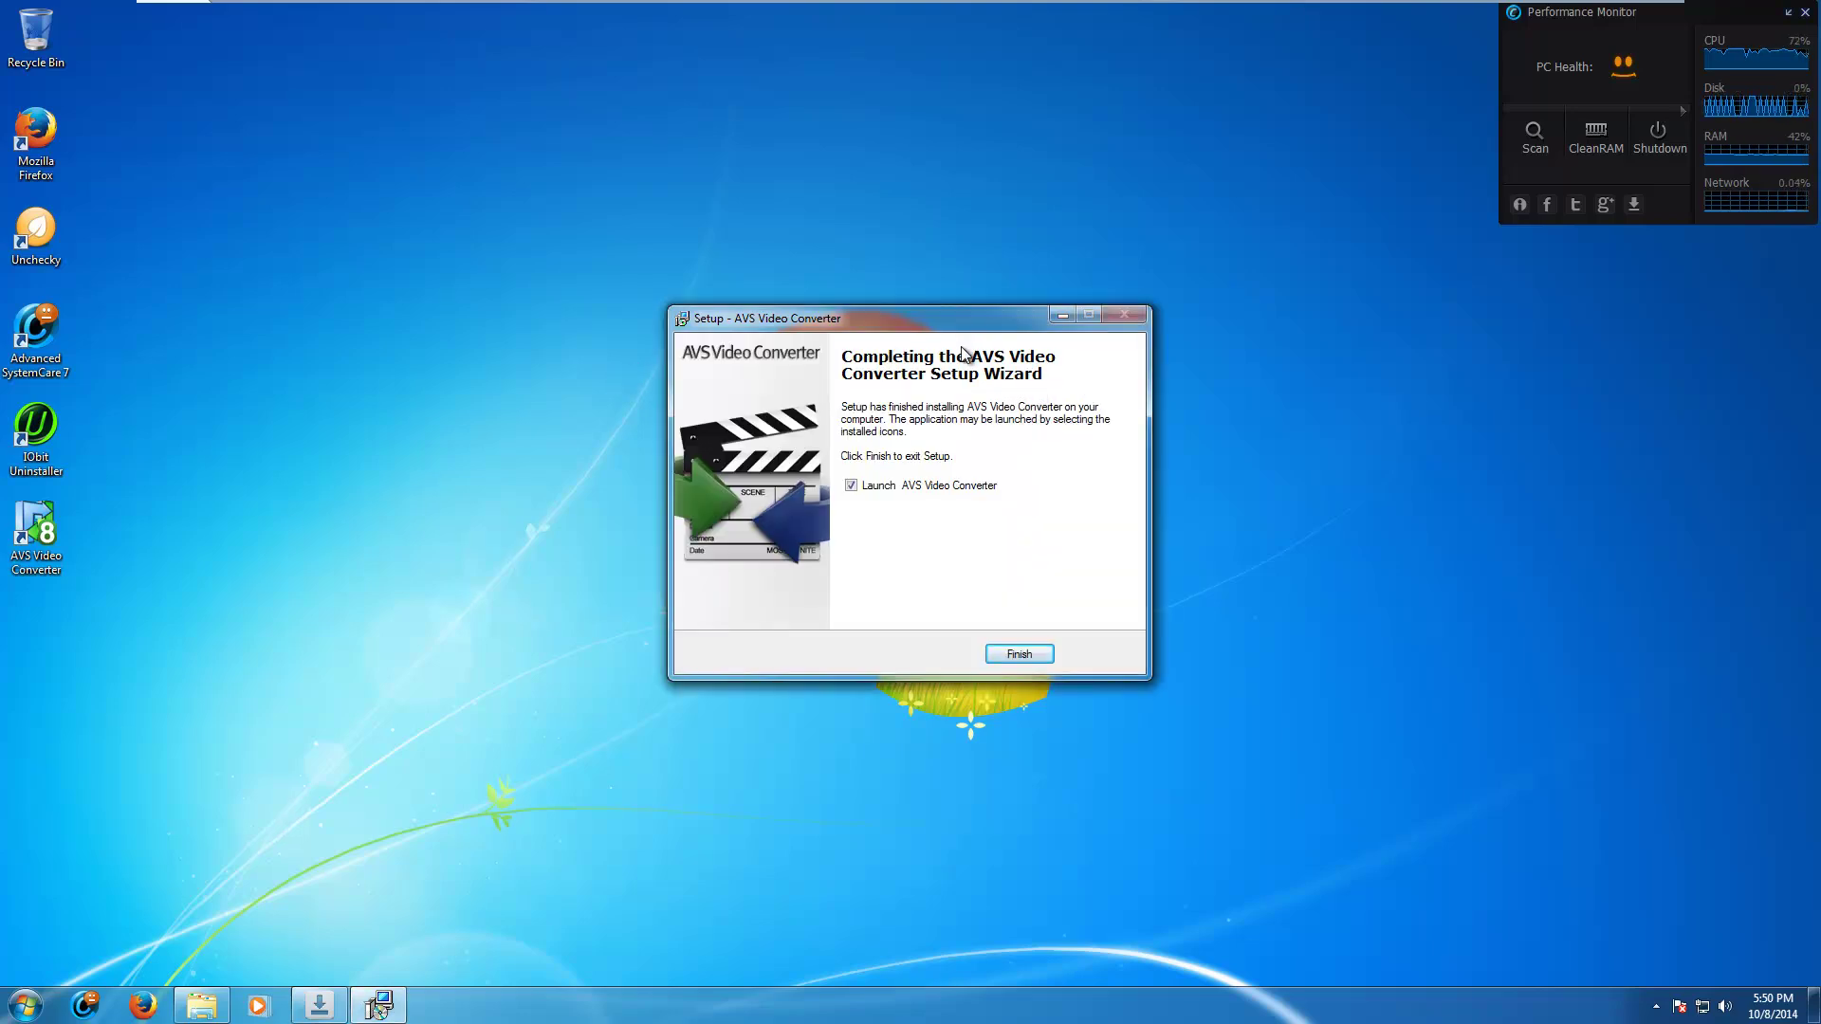
Step: Finish setup, dismiss the non-activated message, close AVS Video Converter, and reopen Downloads
{"action": "left_click", "coordinate": [1021, 658]}
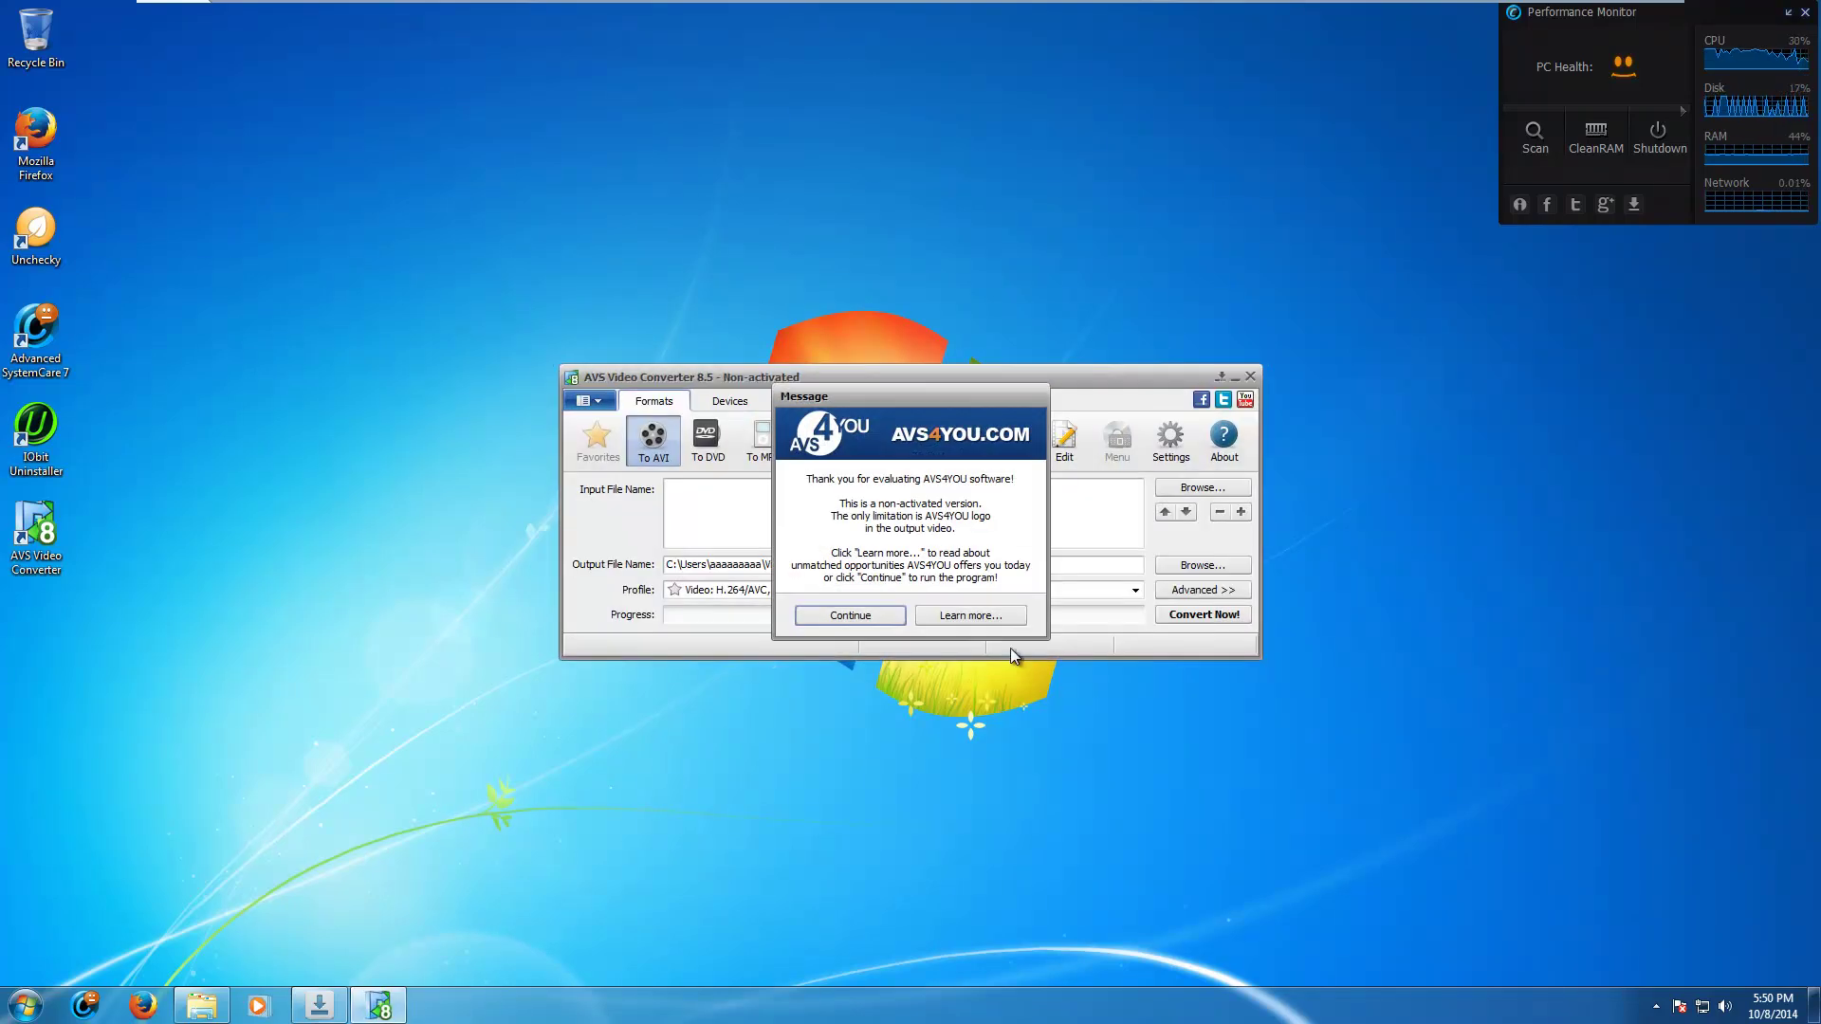
{"action": "left_click", "coordinate": [869, 619]}
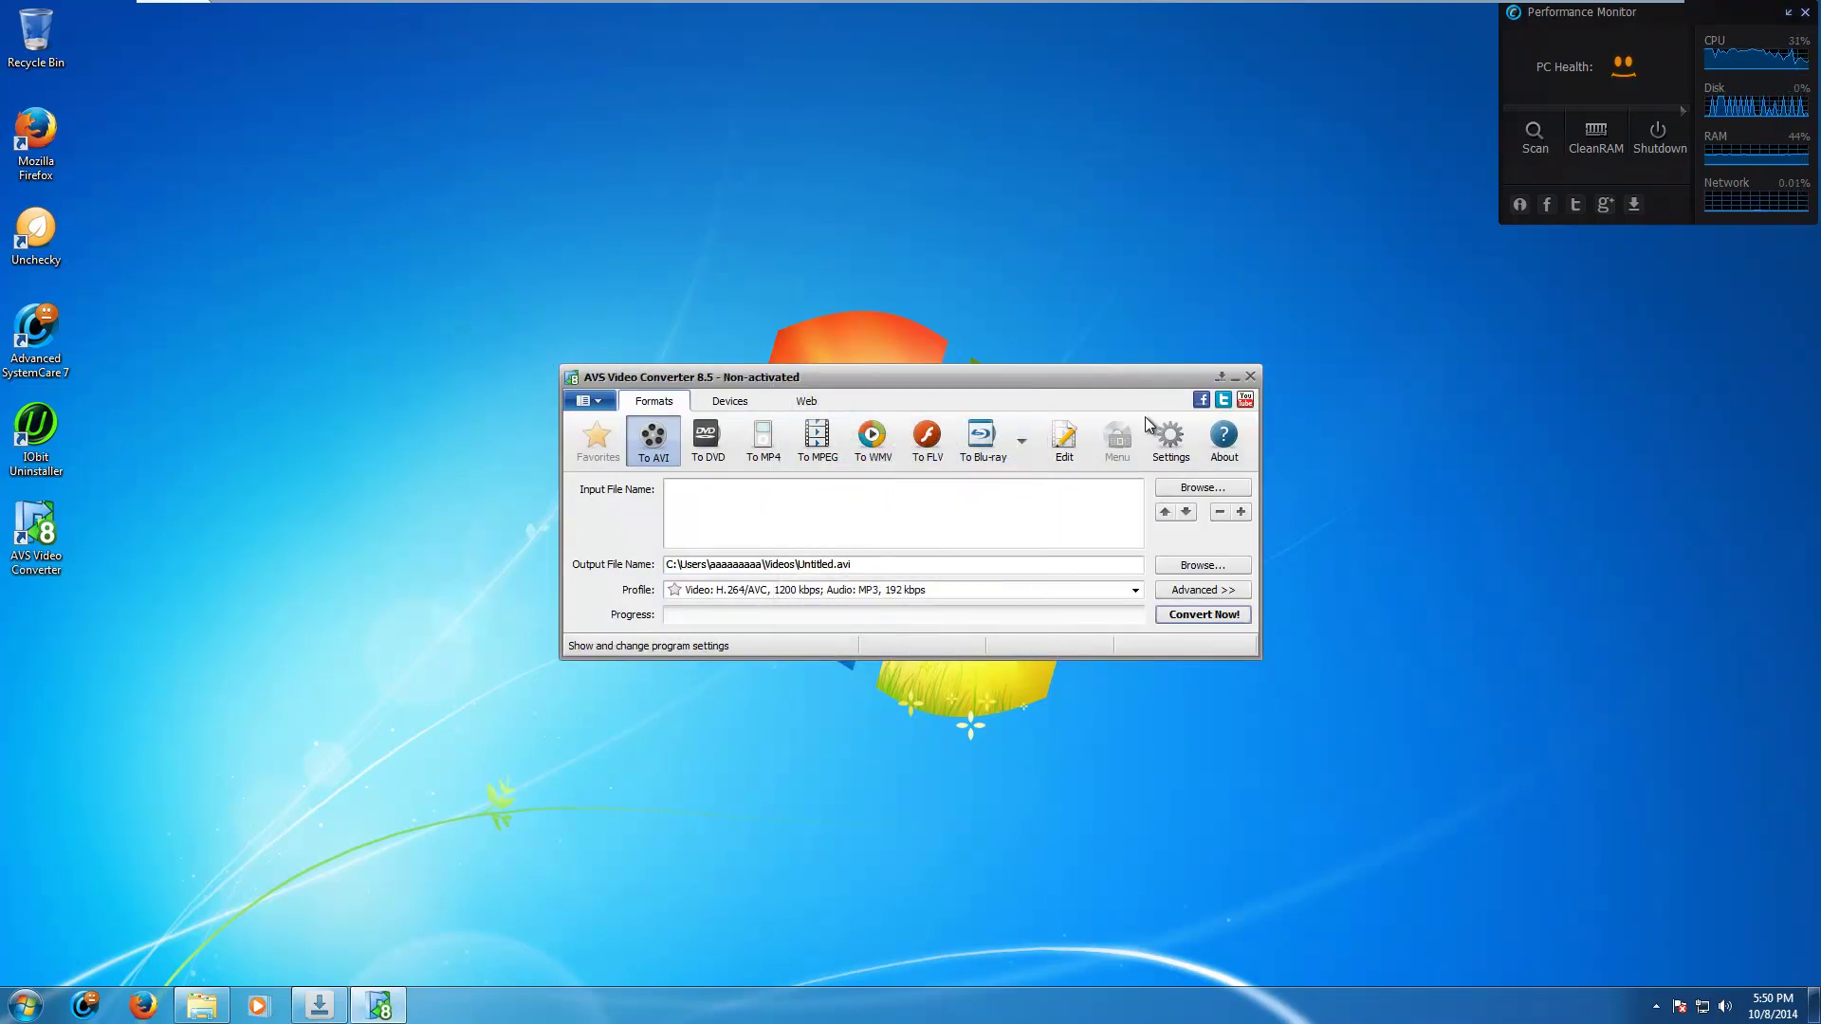
{"action": "left_click", "coordinate": [1248, 378]}
{"action": "left_click", "coordinate": [202, 1005]}
Step: Launch the Alcohol 120 downloader and begin the Download.com installer steps
{"action": "left_click", "coordinate": [612, 373]}
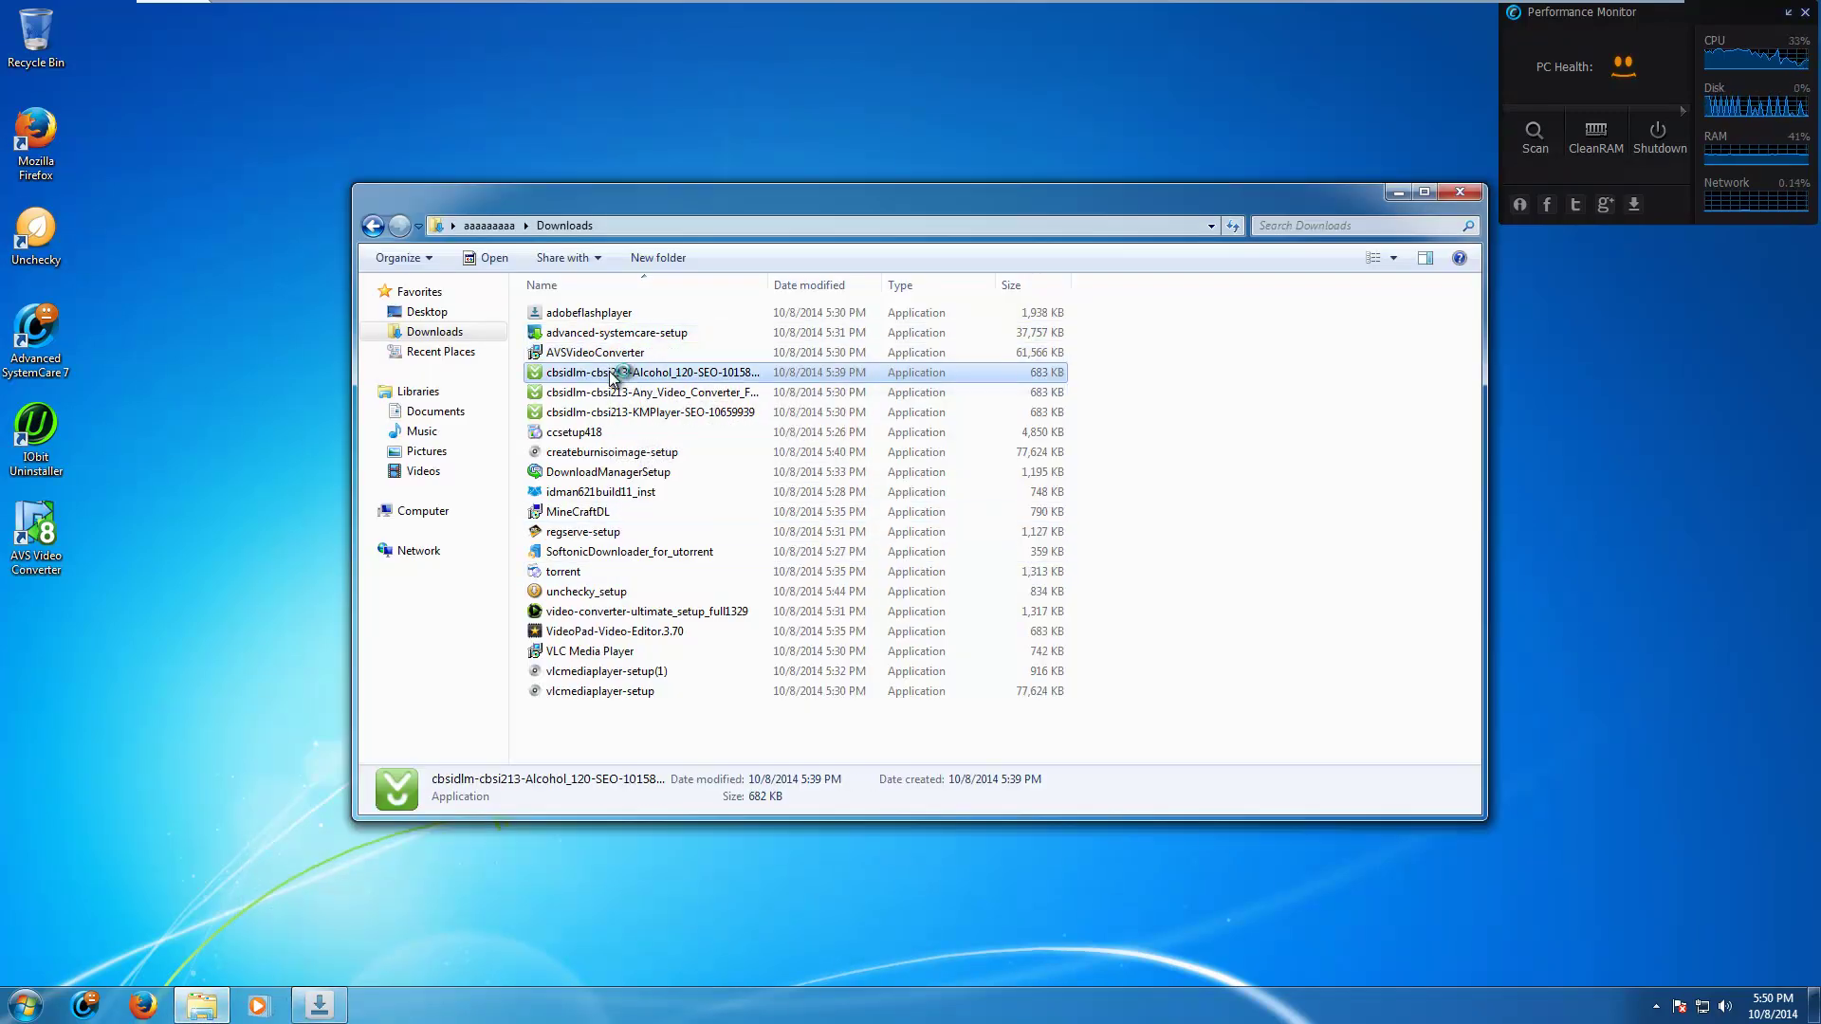
{"action": "double_click", "coordinate": [562, 373]}
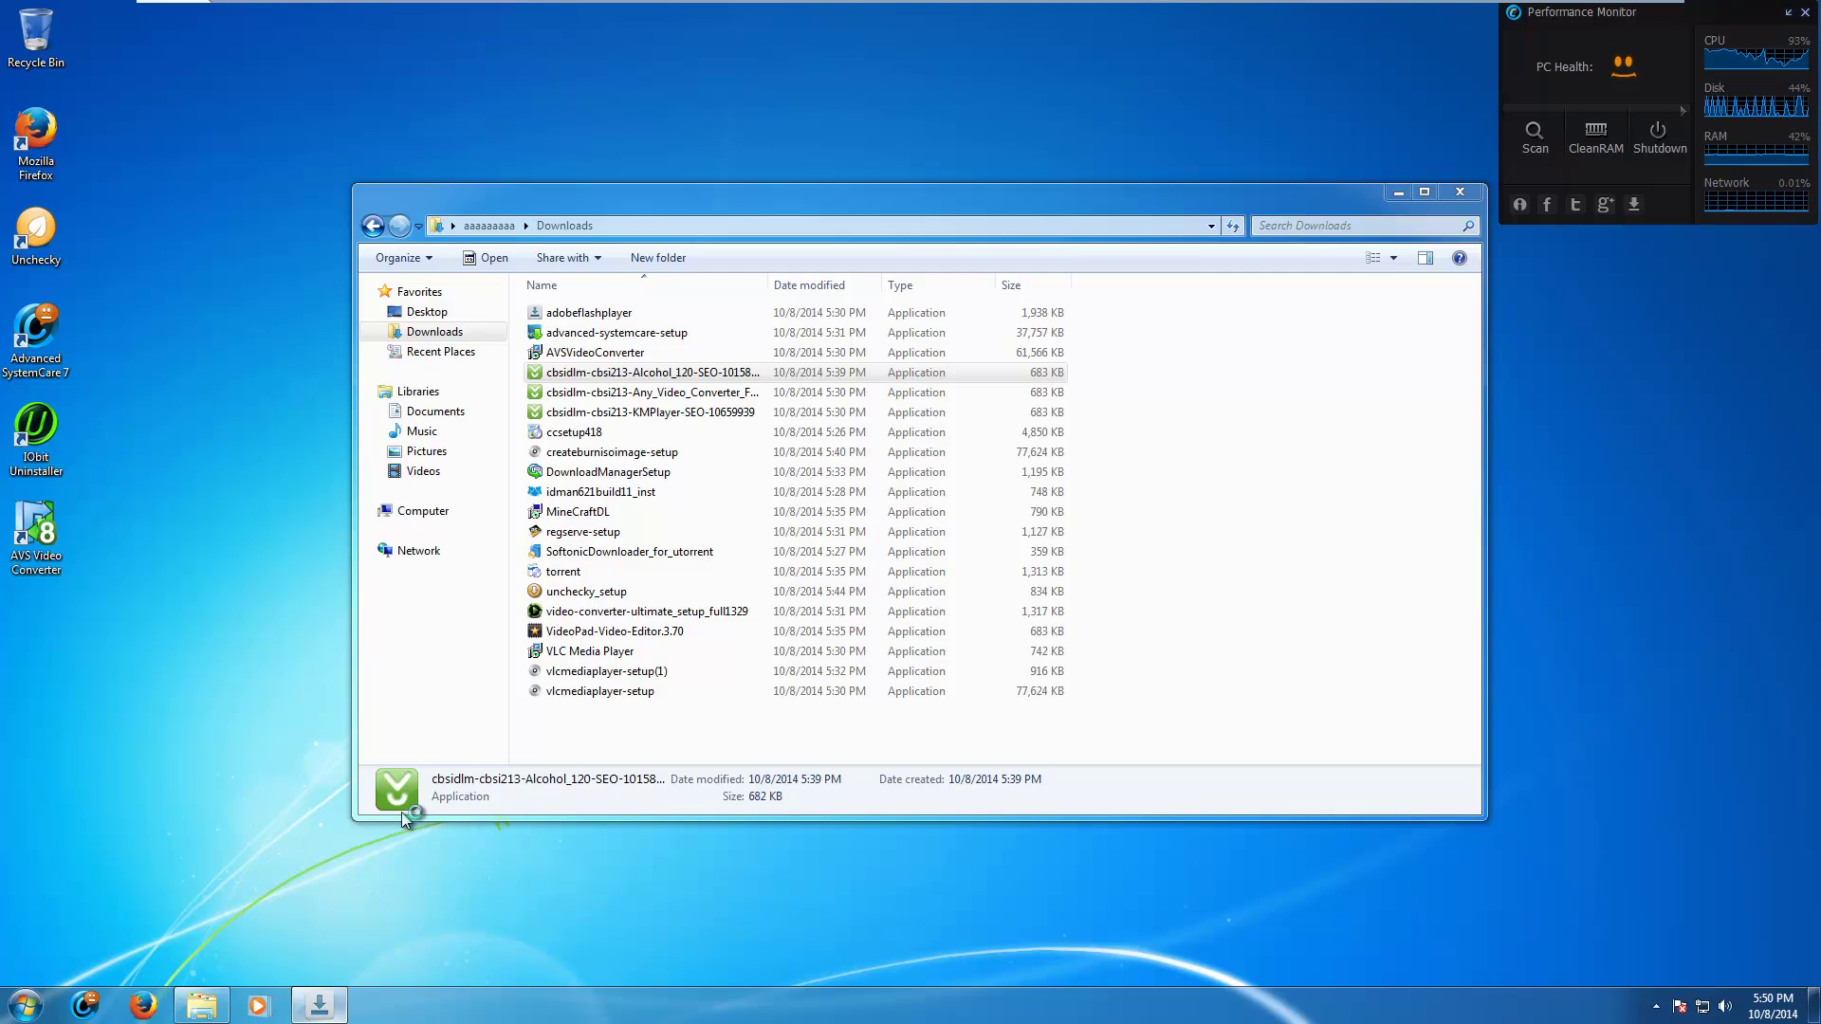
{"action": "left_click", "coordinate": [961, 520]}
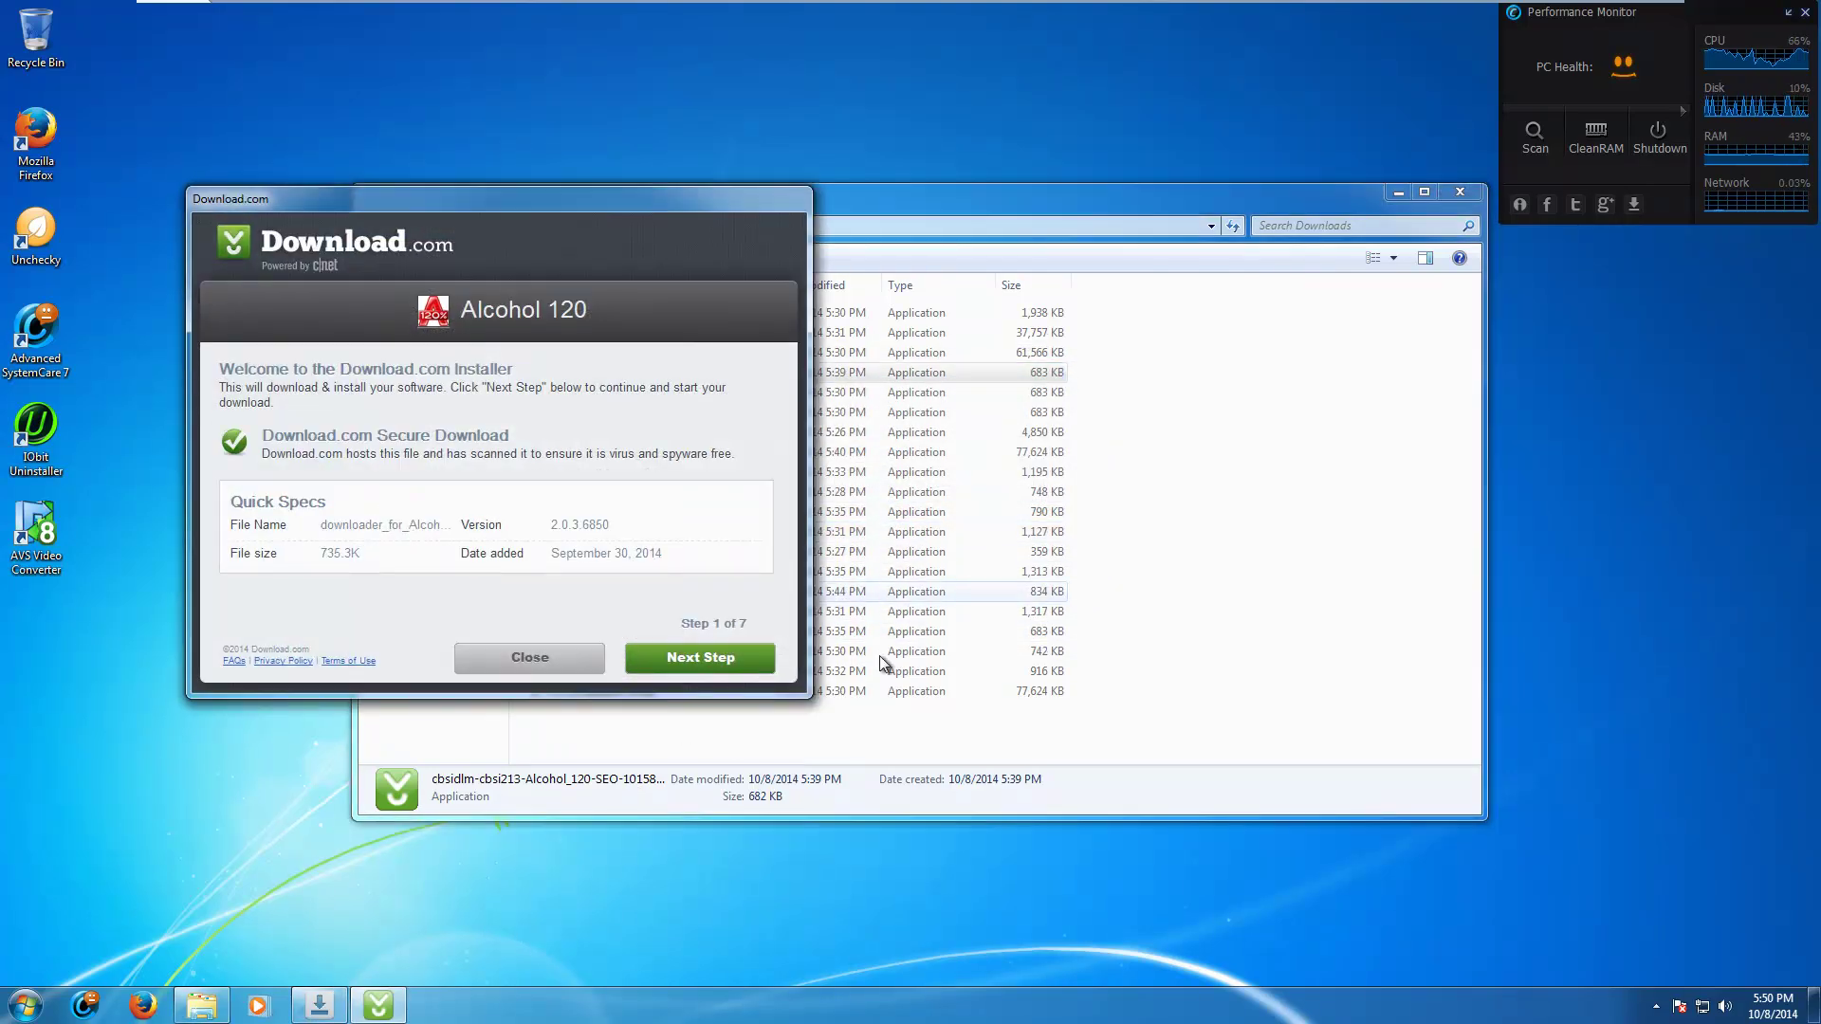
{"action": "left_click", "coordinate": [702, 658]}
Step: Decline the ArcadeGiant offer through Unchecky's unwanted-program warnings
{"action": "left_click", "coordinate": [700, 660]}
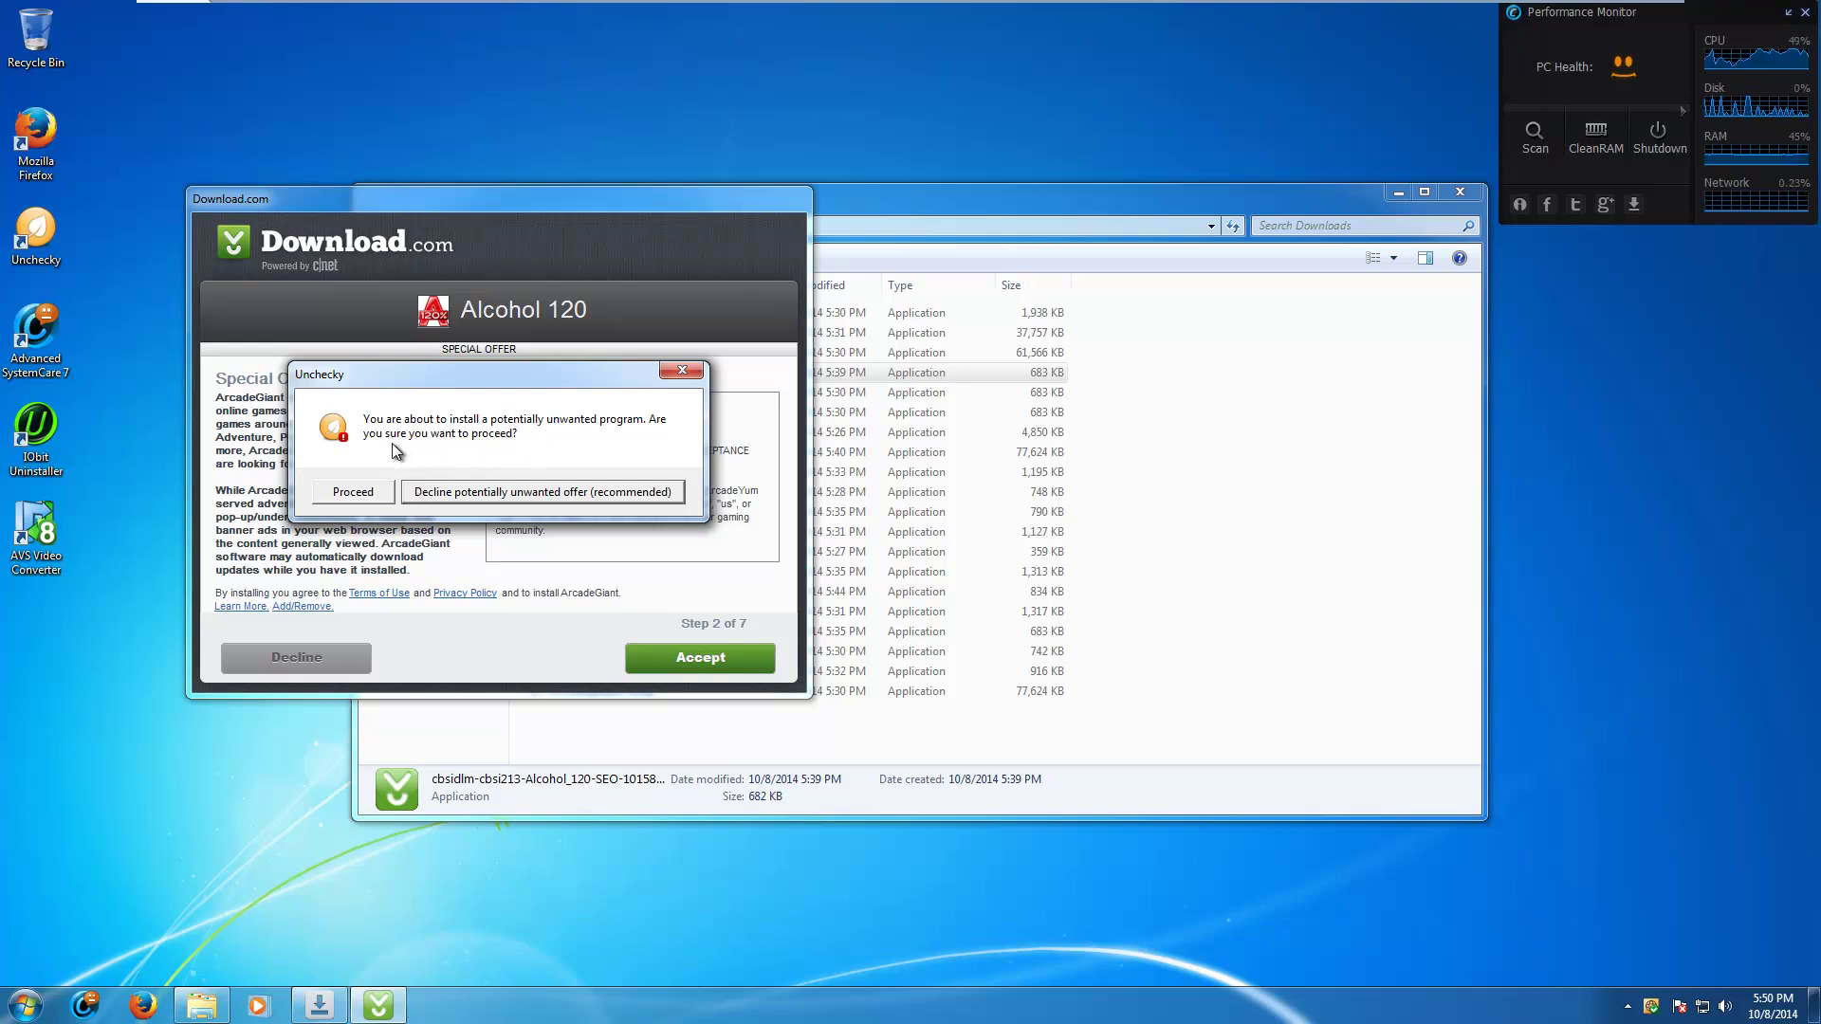
{"action": "left_click", "coordinate": [492, 492]}
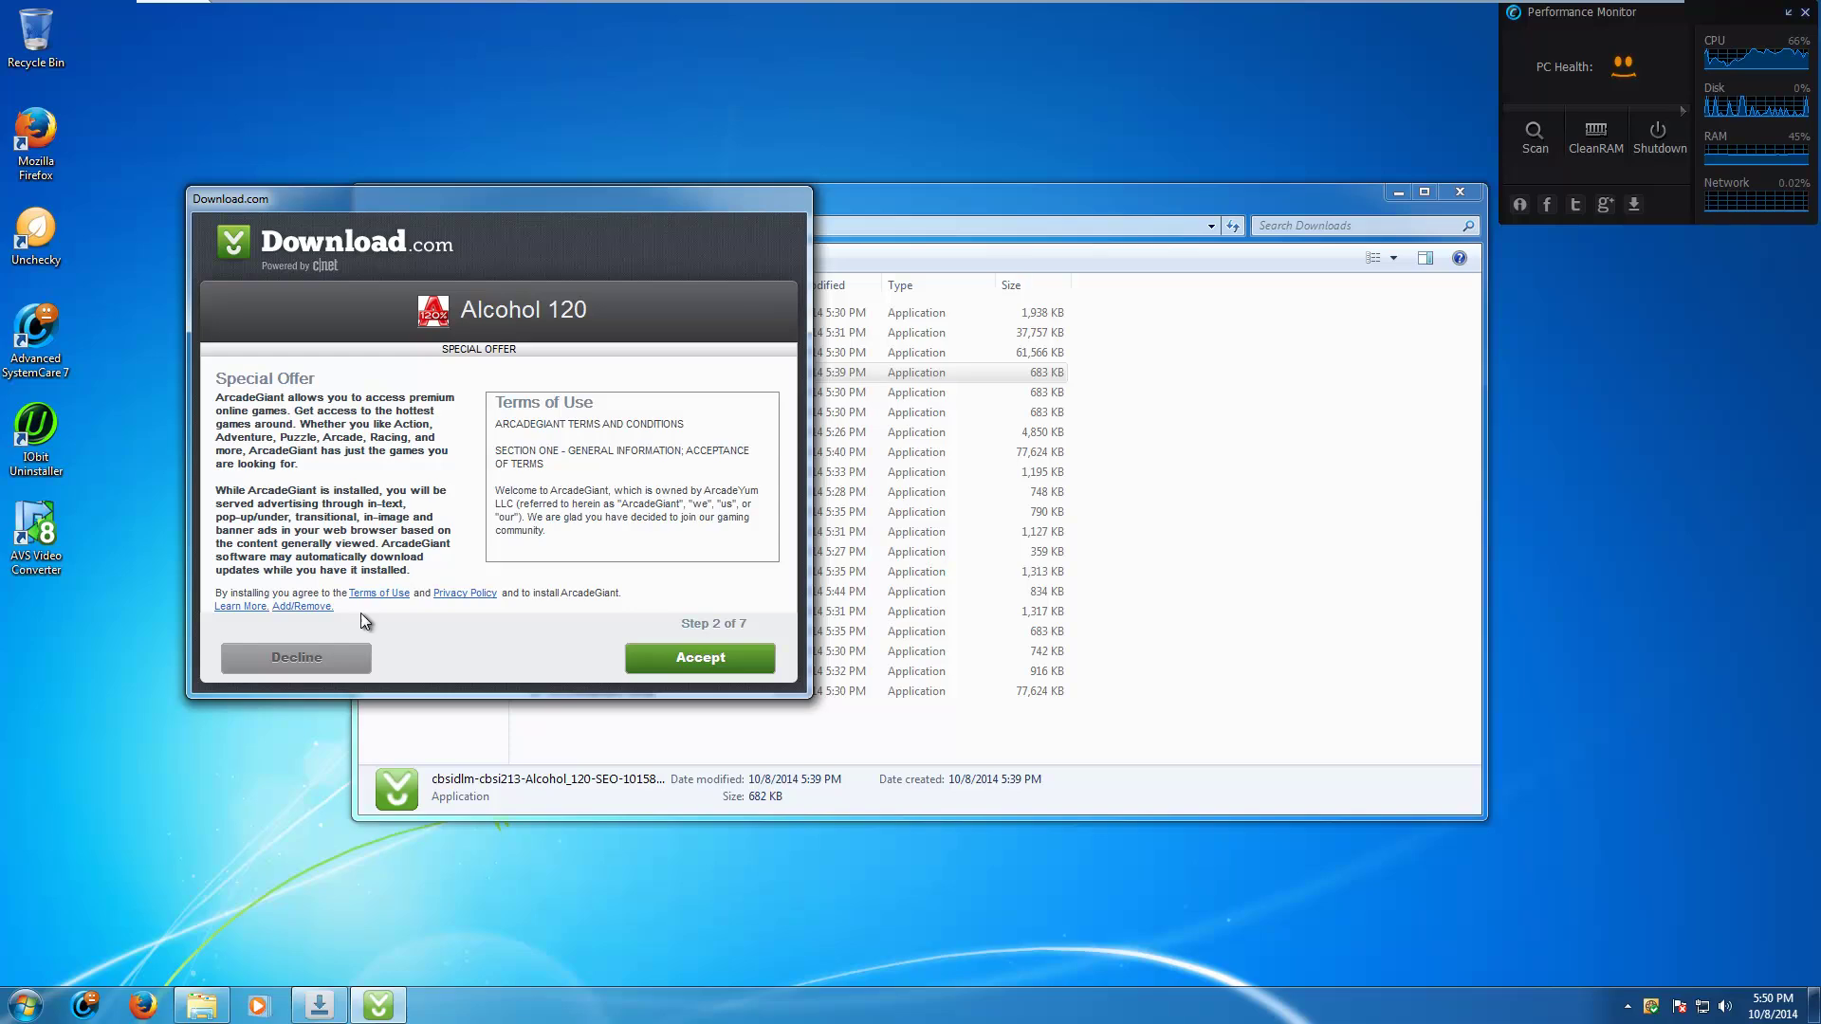
{"action": "left_click", "coordinate": [681, 662]}
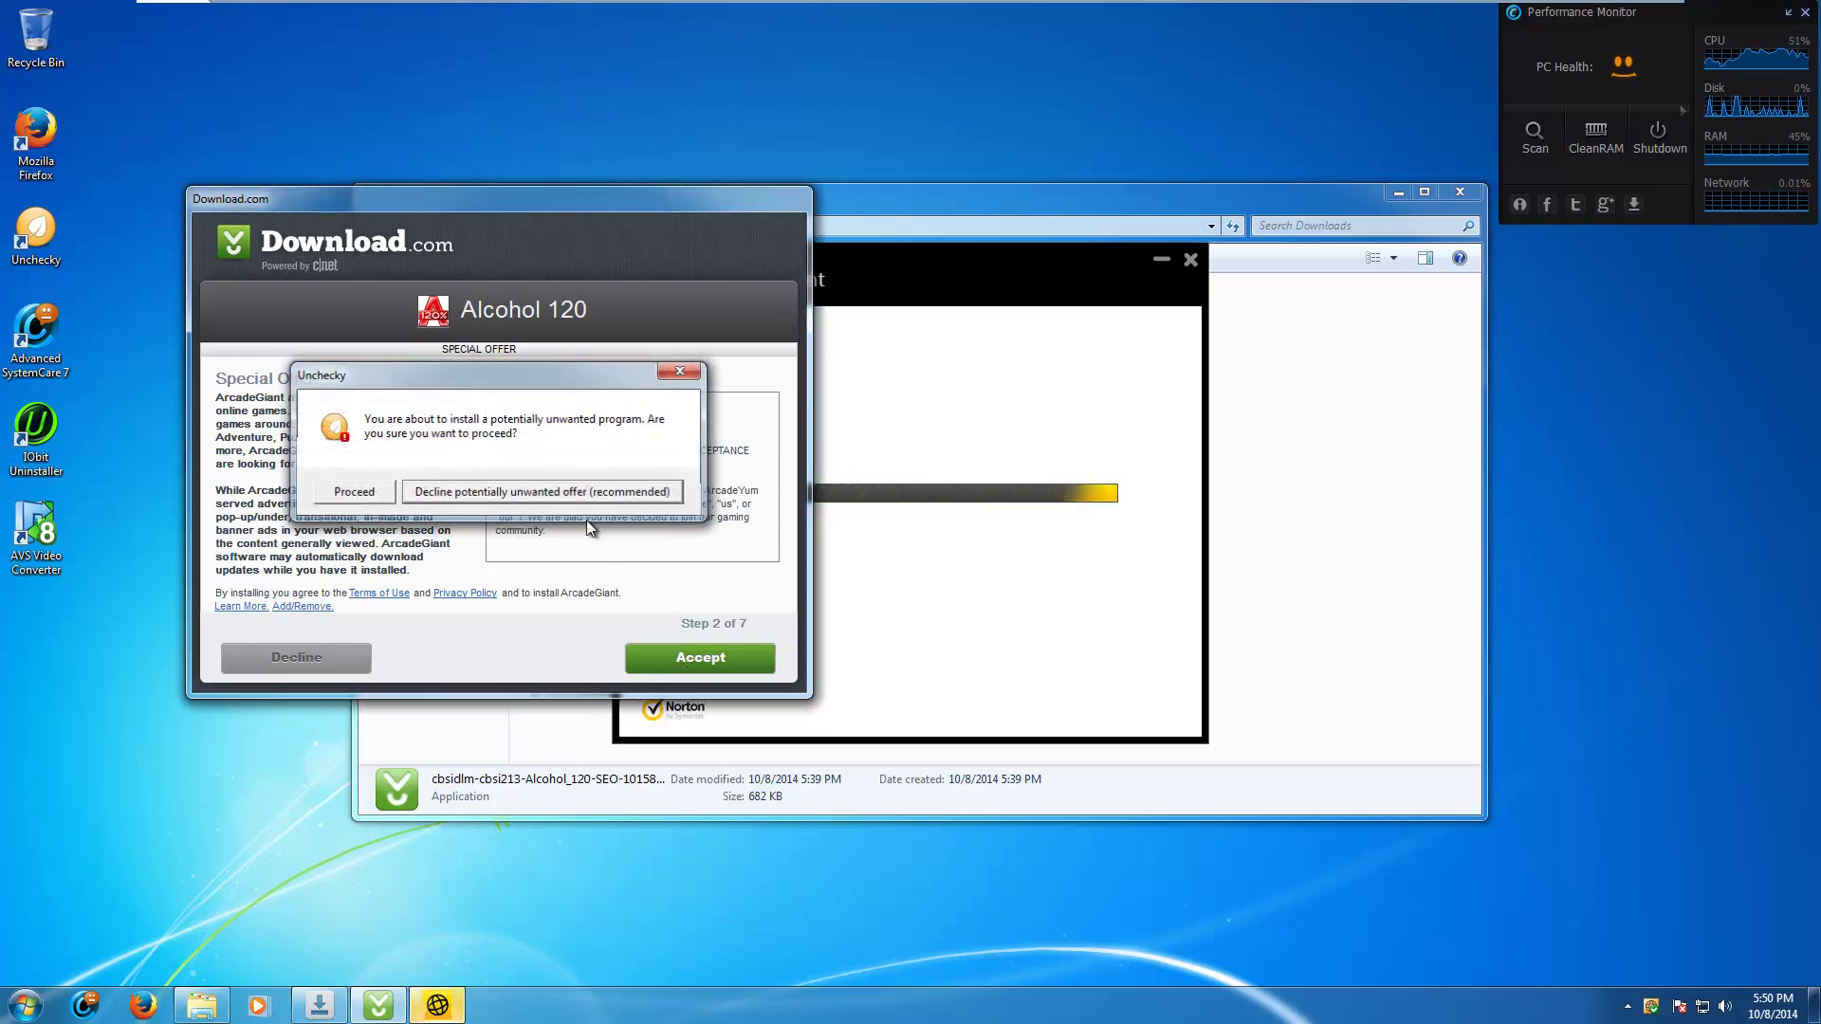
{"action": "left_click", "coordinate": [679, 653]}
{"action": "left_click", "coordinate": [589, 488]}
{"action": "left_click", "coordinate": [322, 656]}
Step: Decline the neurowise, Reimage and Driver Support offers, then close Firefox
{"action": "left_click", "coordinate": [684, 656]}
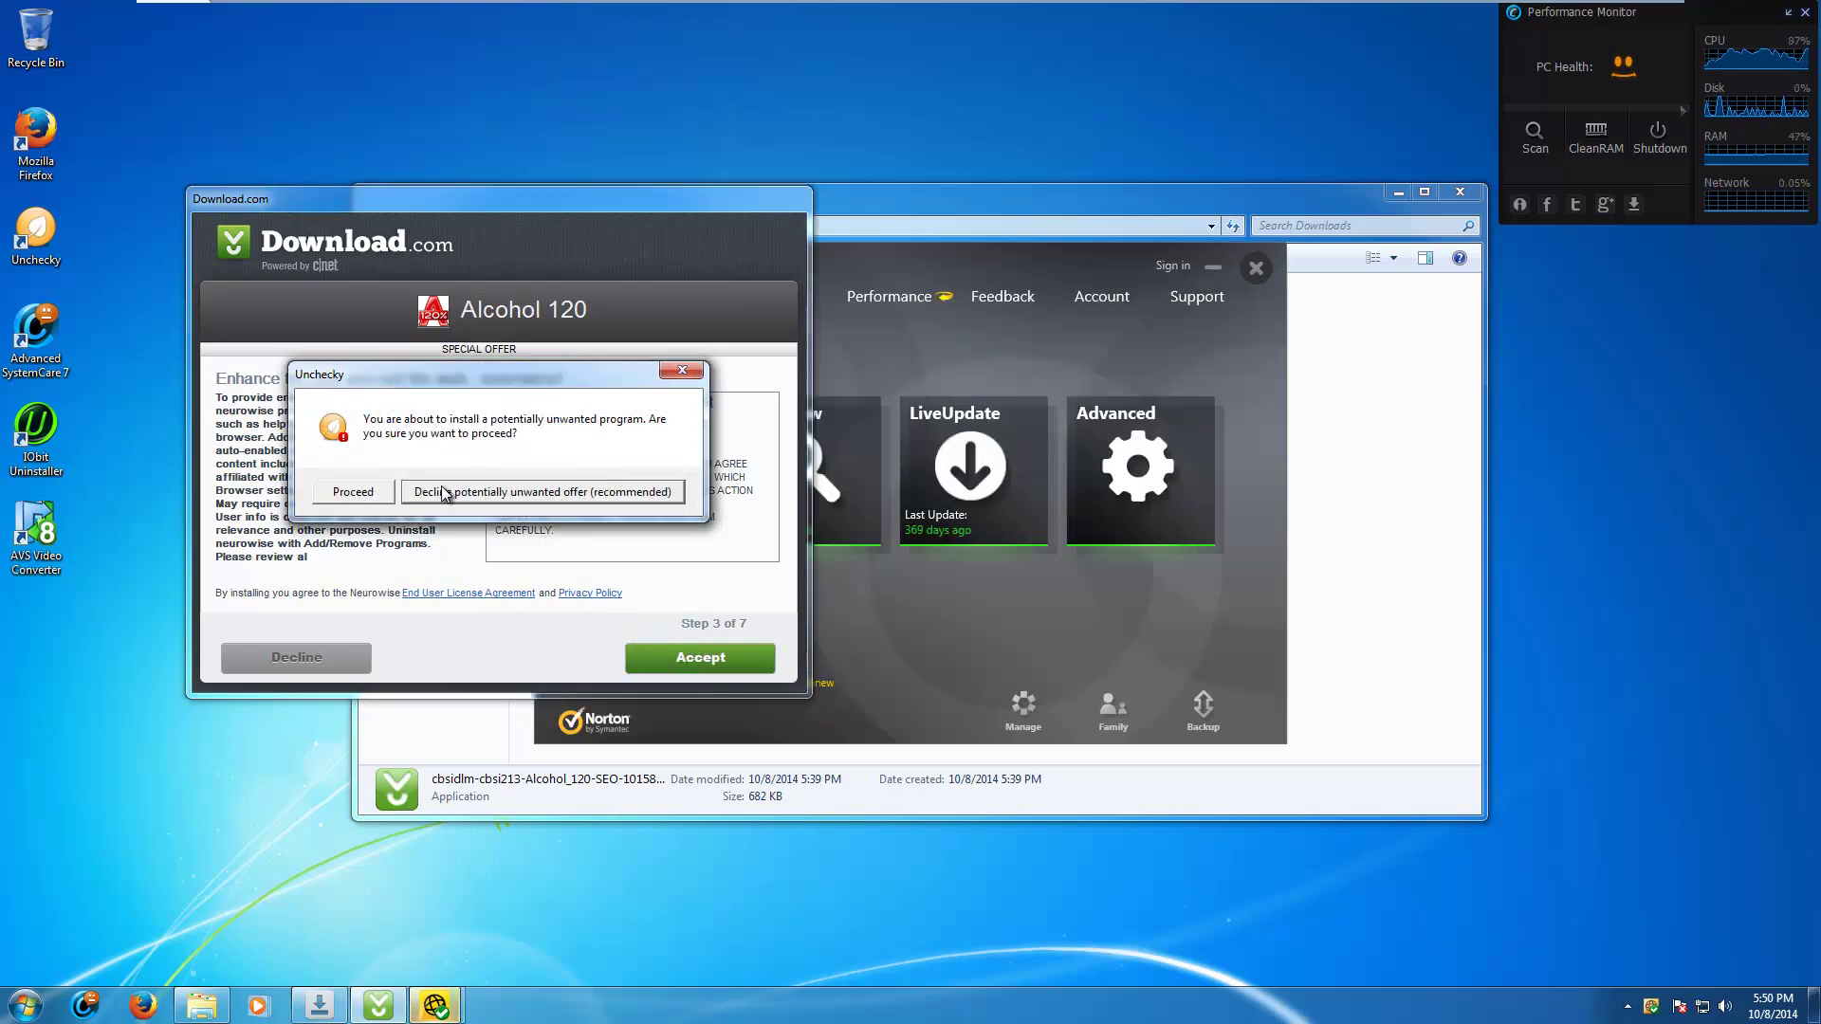
{"action": "left_click", "coordinate": [589, 492]}
{"action": "left_click", "coordinate": [276, 661]}
{"action": "left_click", "coordinate": [284, 666]}
{"action": "left_click", "coordinate": [284, 664]}
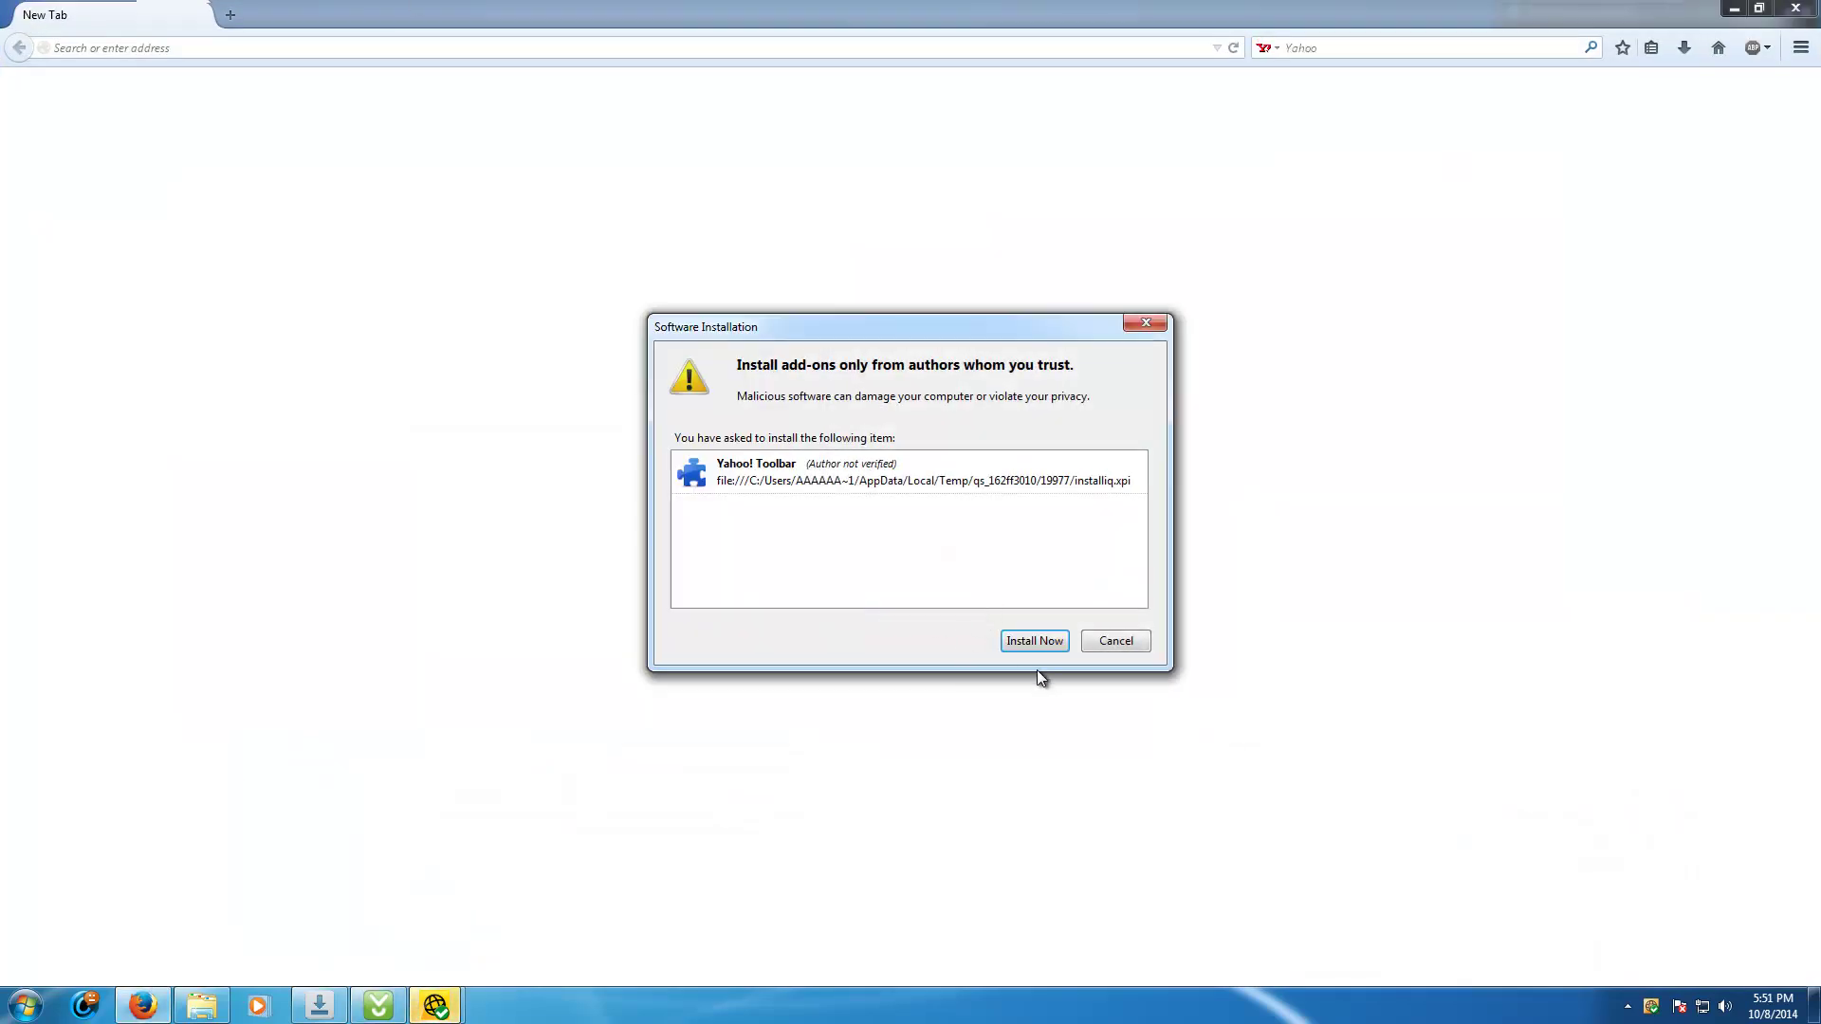
{"action": "left_click", "coordinate": [1038, 649]}
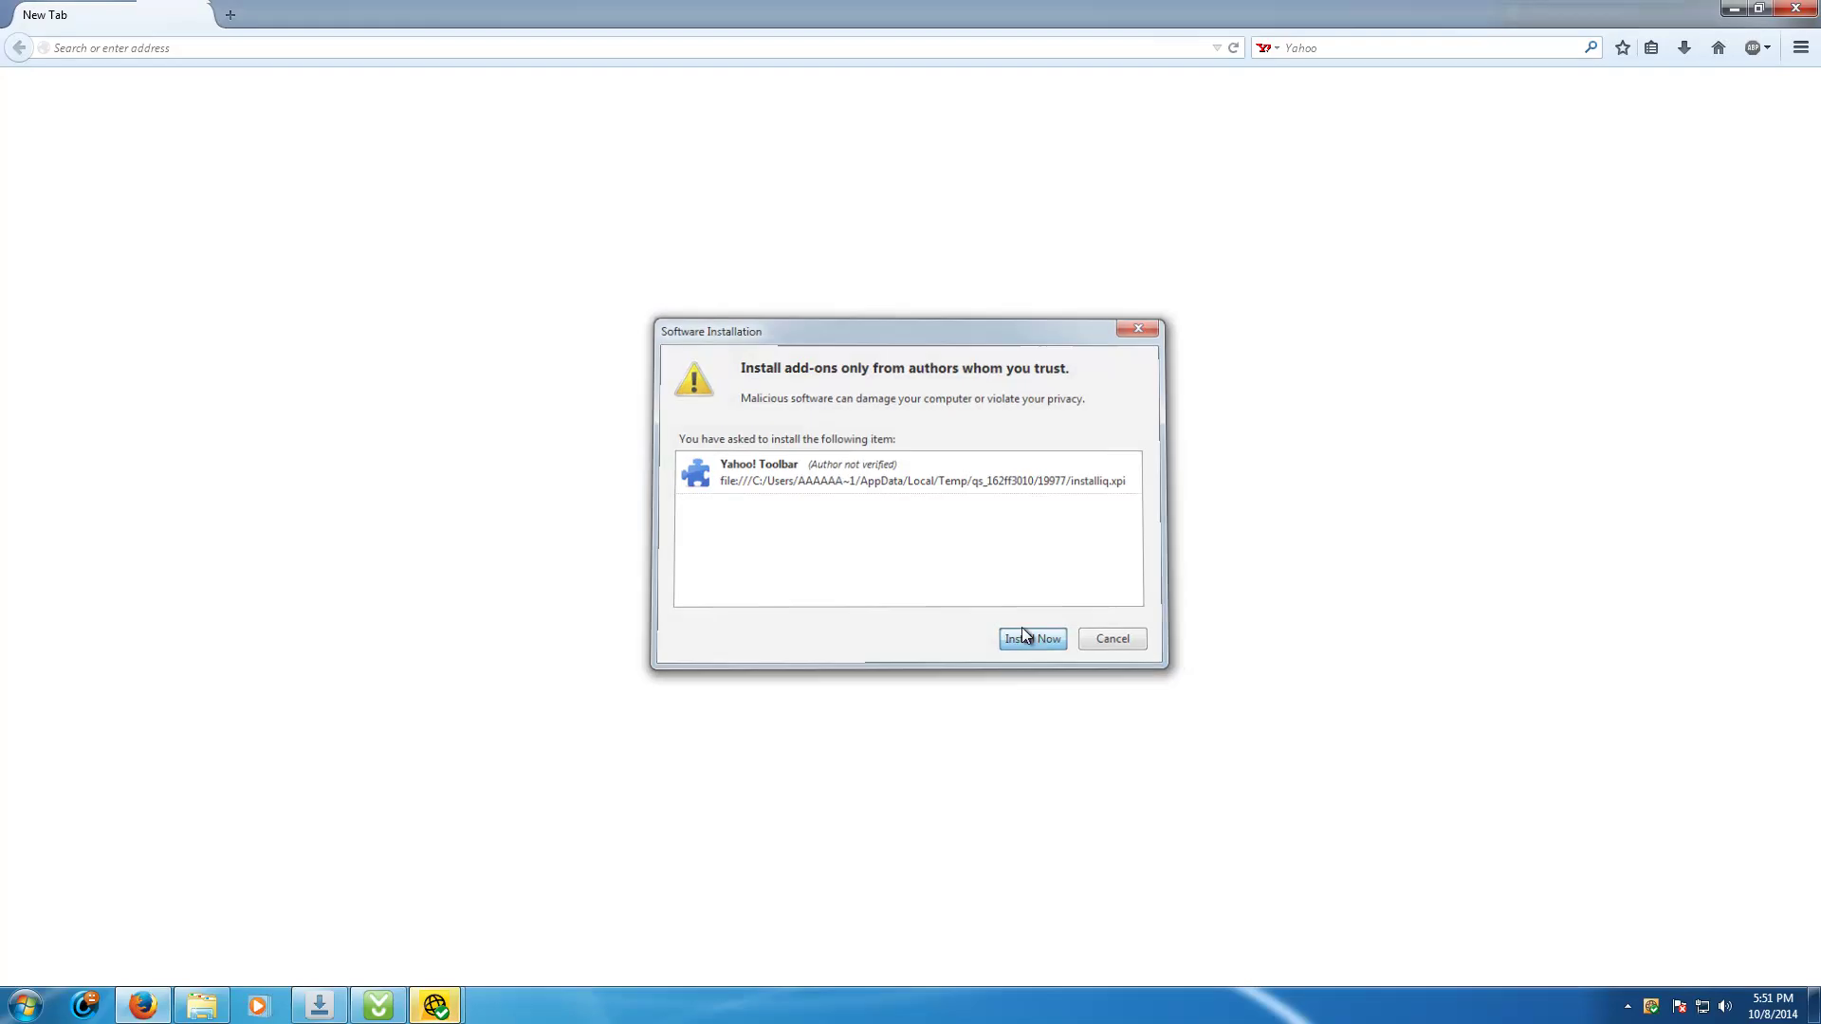
{"action": "left_click", "coordinate": [1799, 11]}
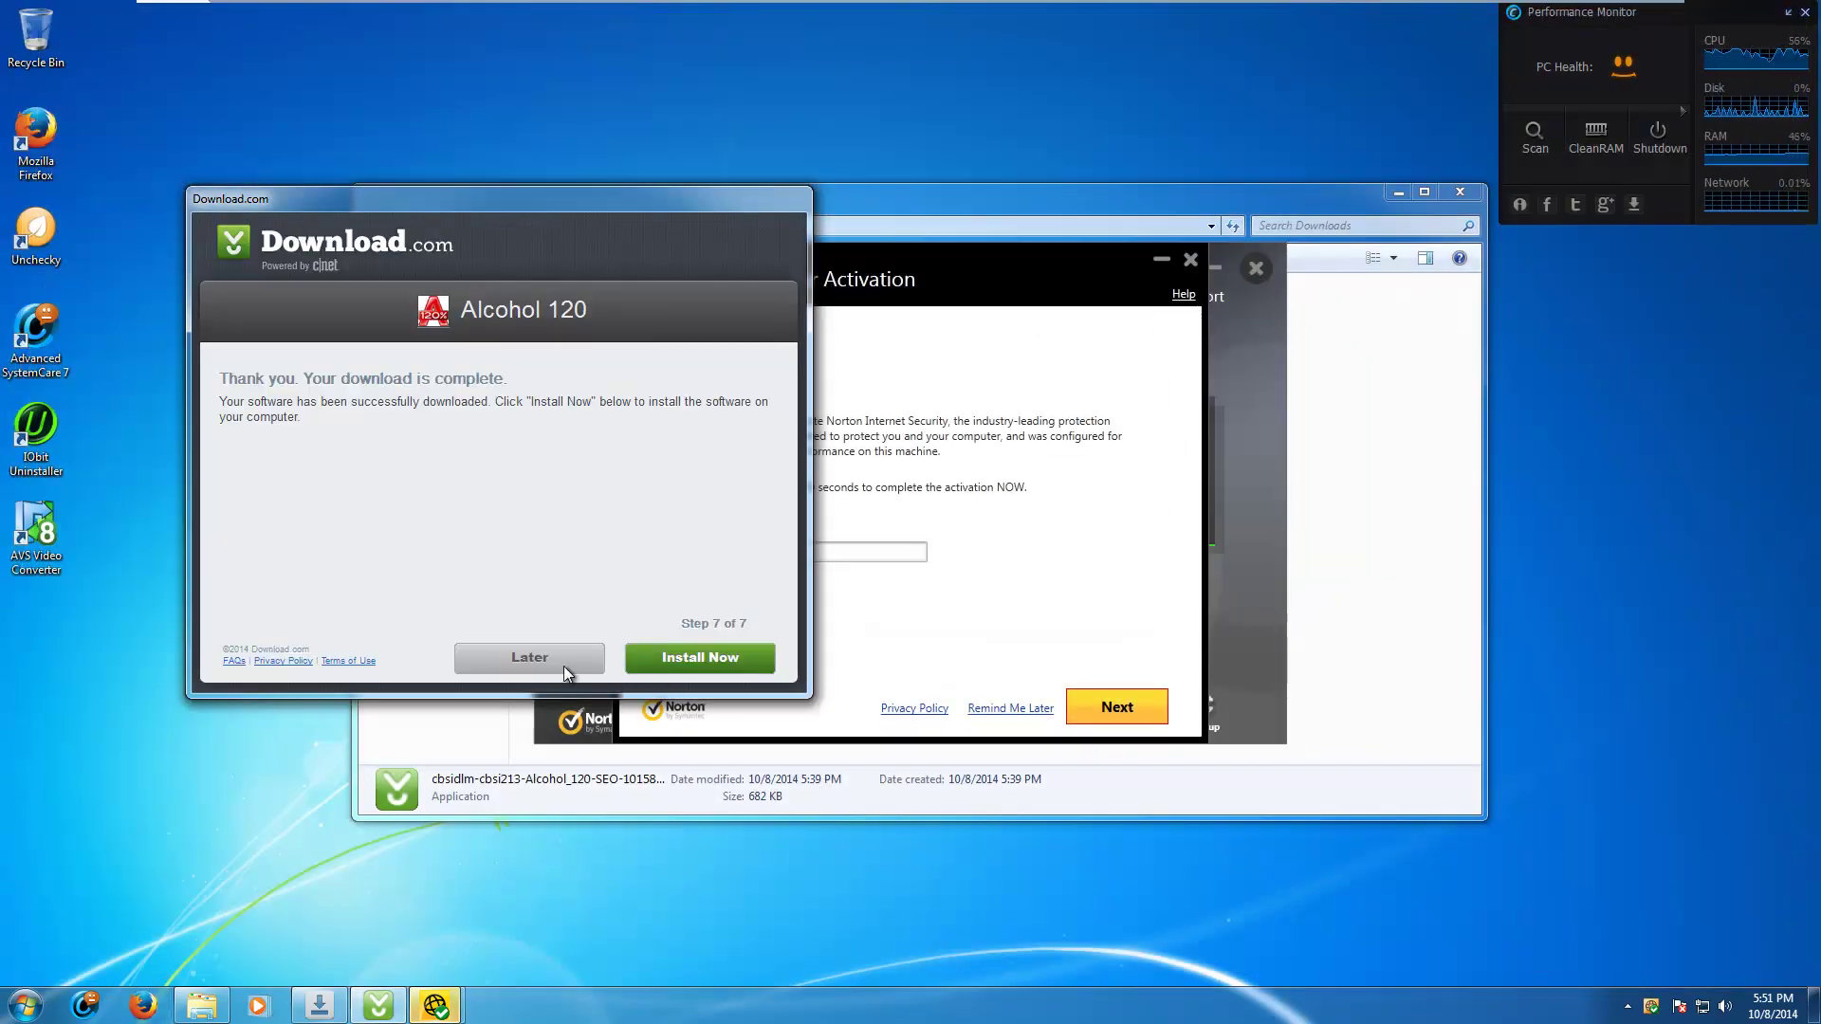
Step: Postpone the Alcohol 120 install, start the trial download, and close Norton Internet Security
{"action": "left_click", "coordinate": [560, 664]}
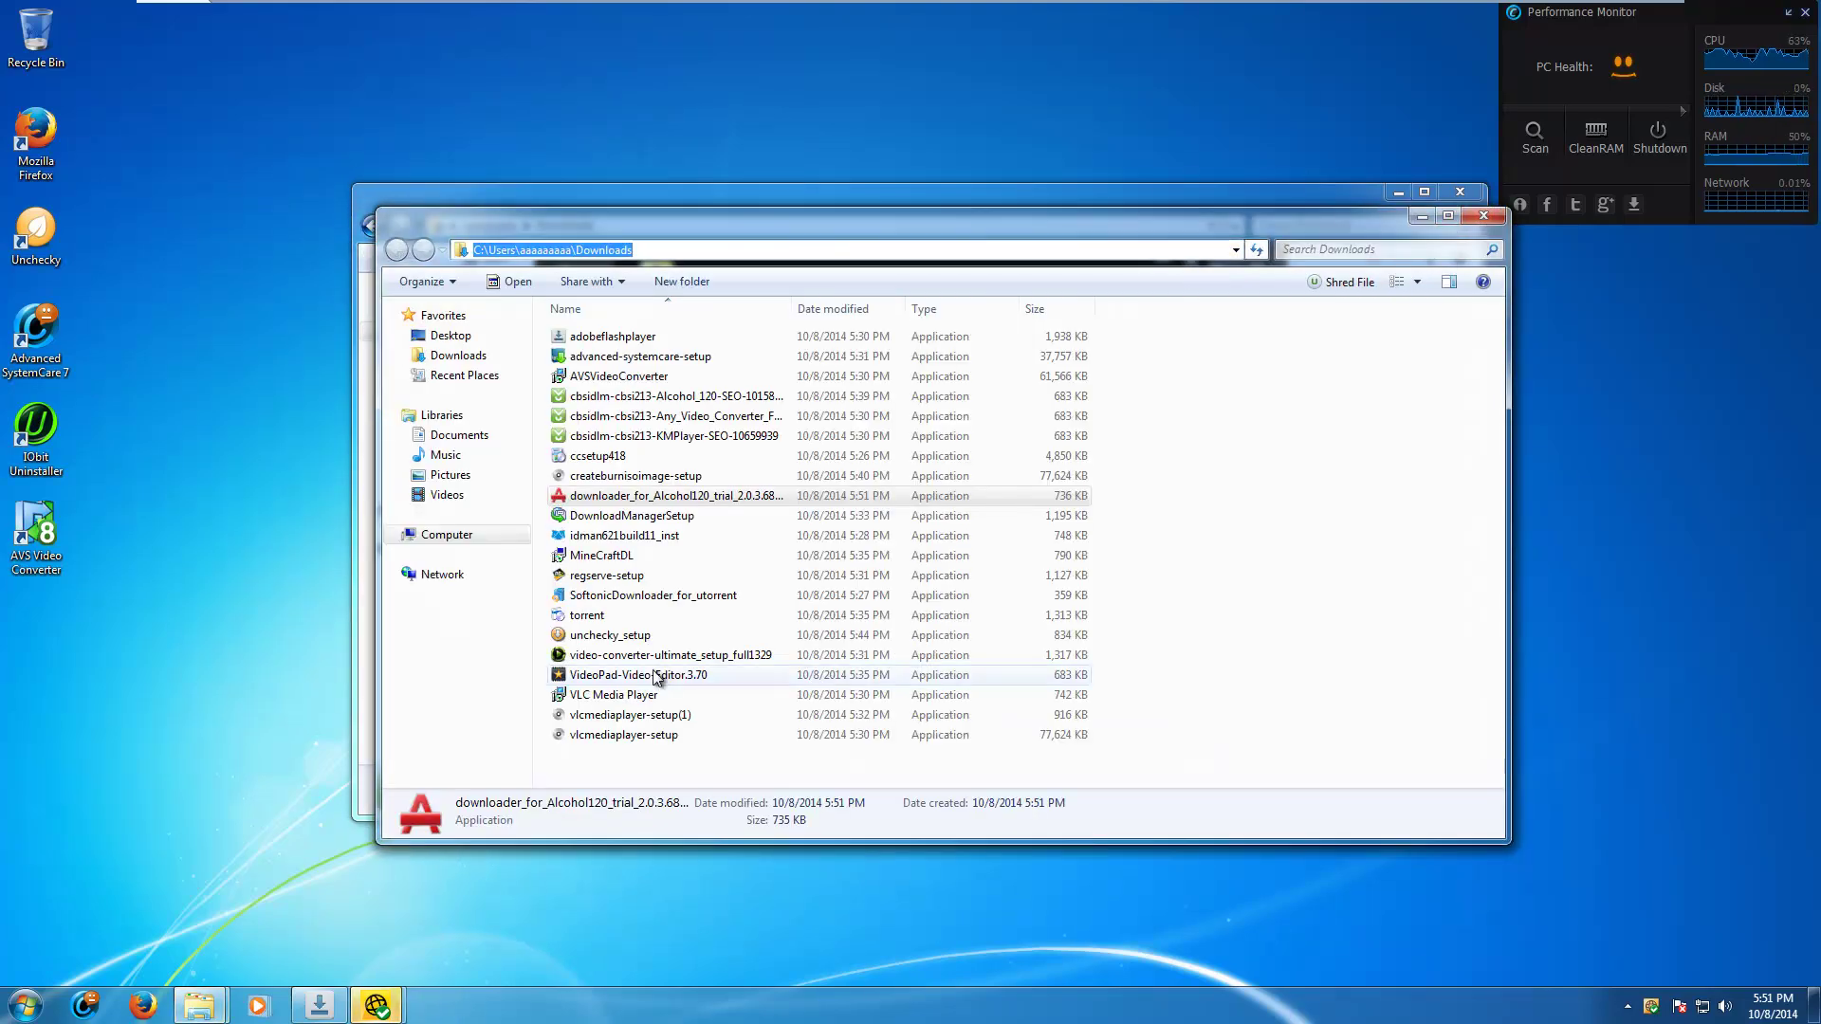
{"action": "left_click", "coordinate": [626, 499]}
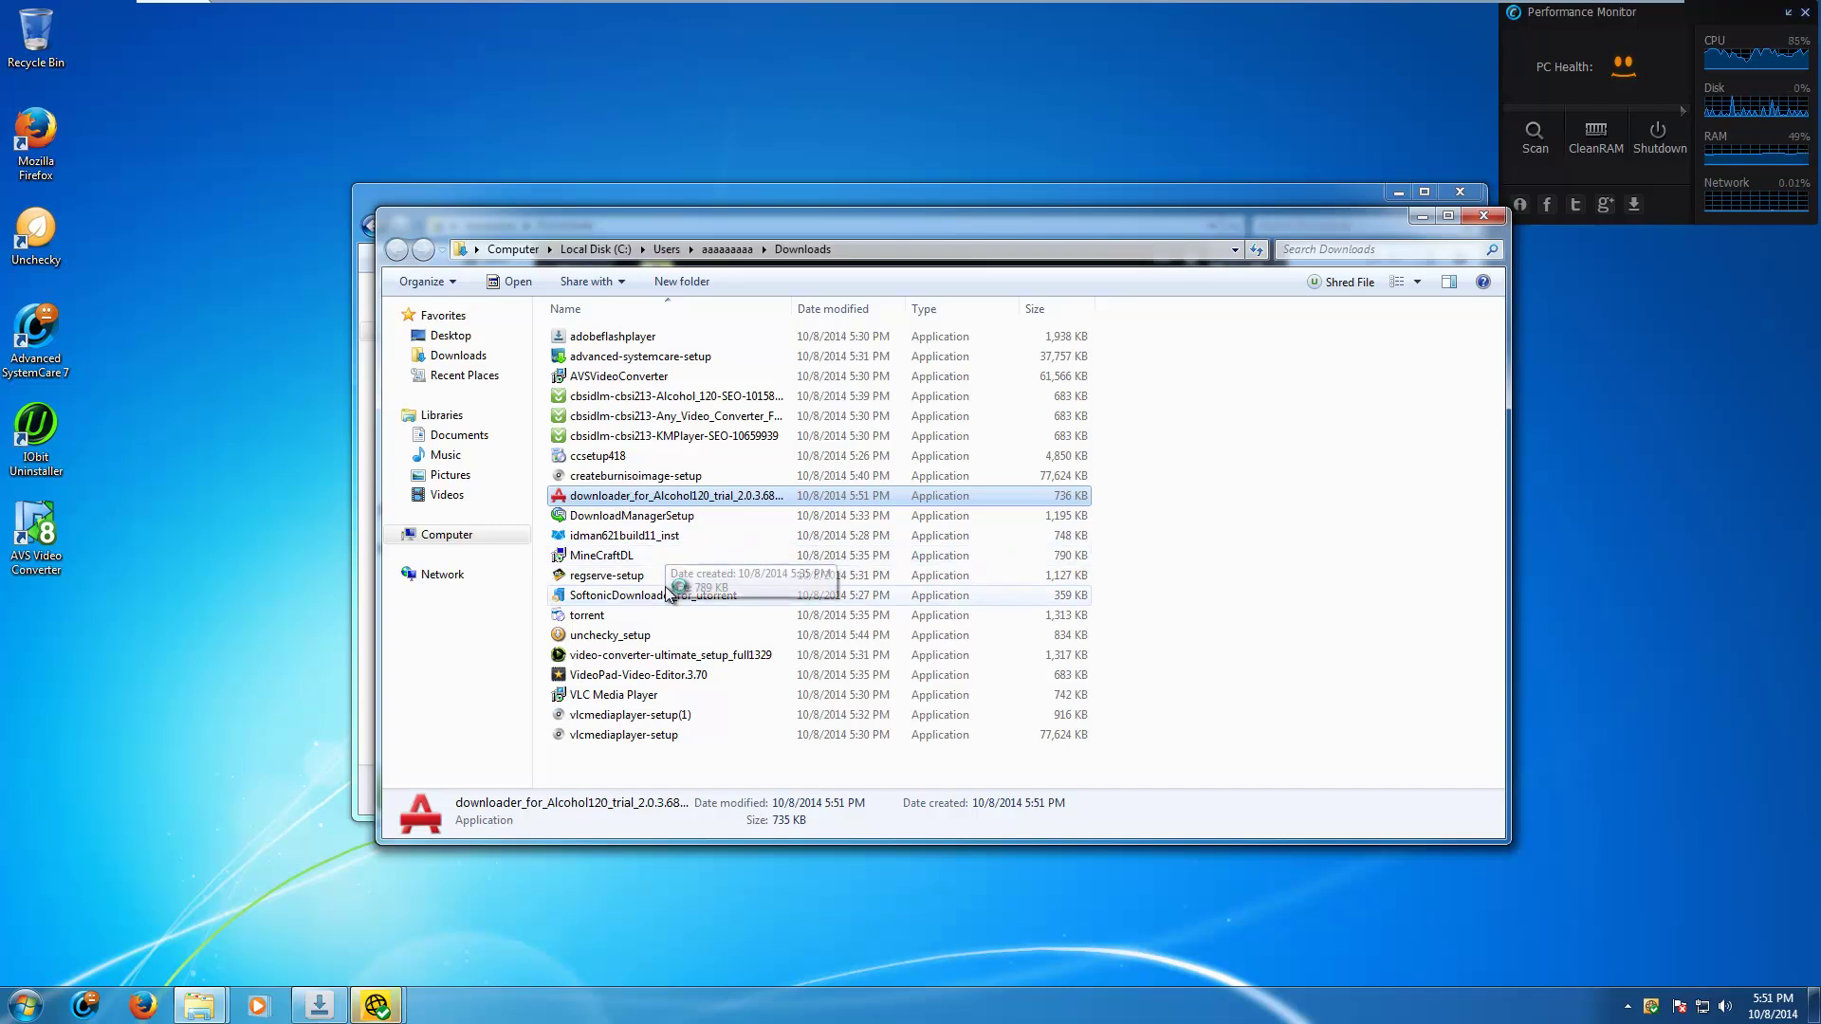
{"action": "mouse_move", "coordinate": [384, 1011]}
{"action": "left_click", "coordinate": [432, 872]}
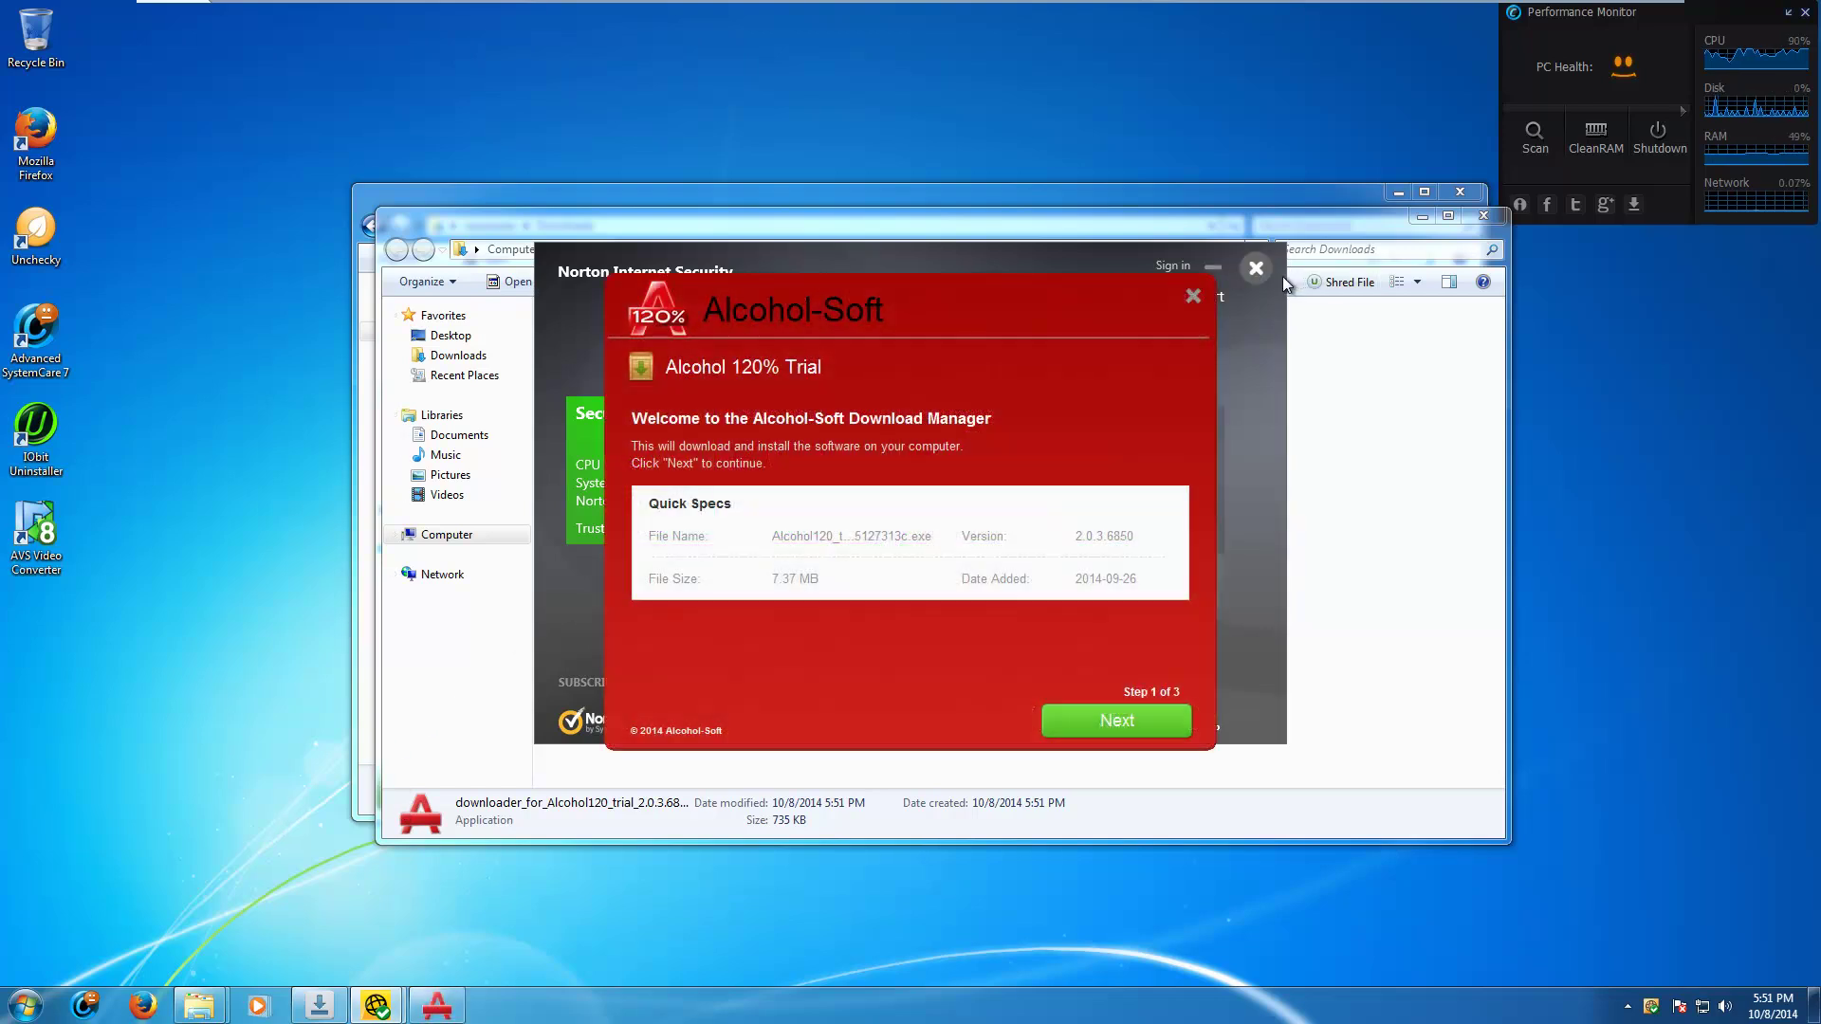
{"action": "left_click", "coordinate": [1105, 719]}
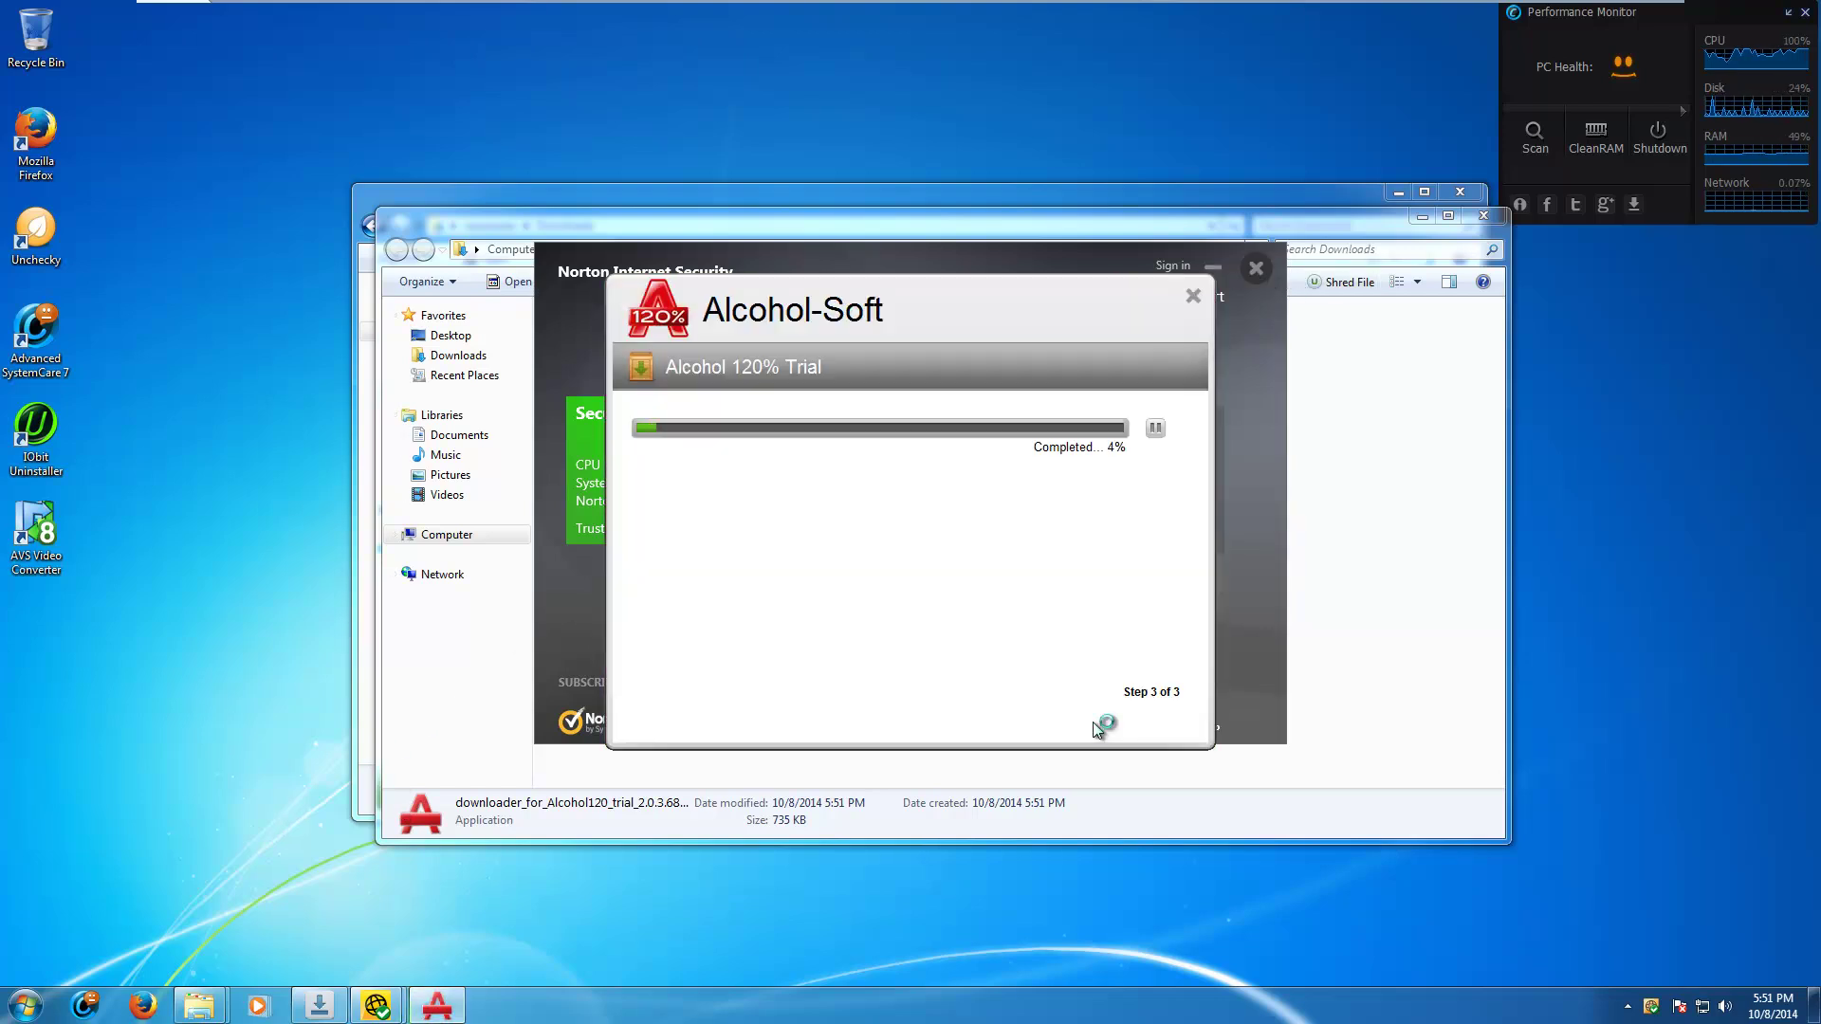
{"action": "left_click", "coordinate": [1260, 266]}
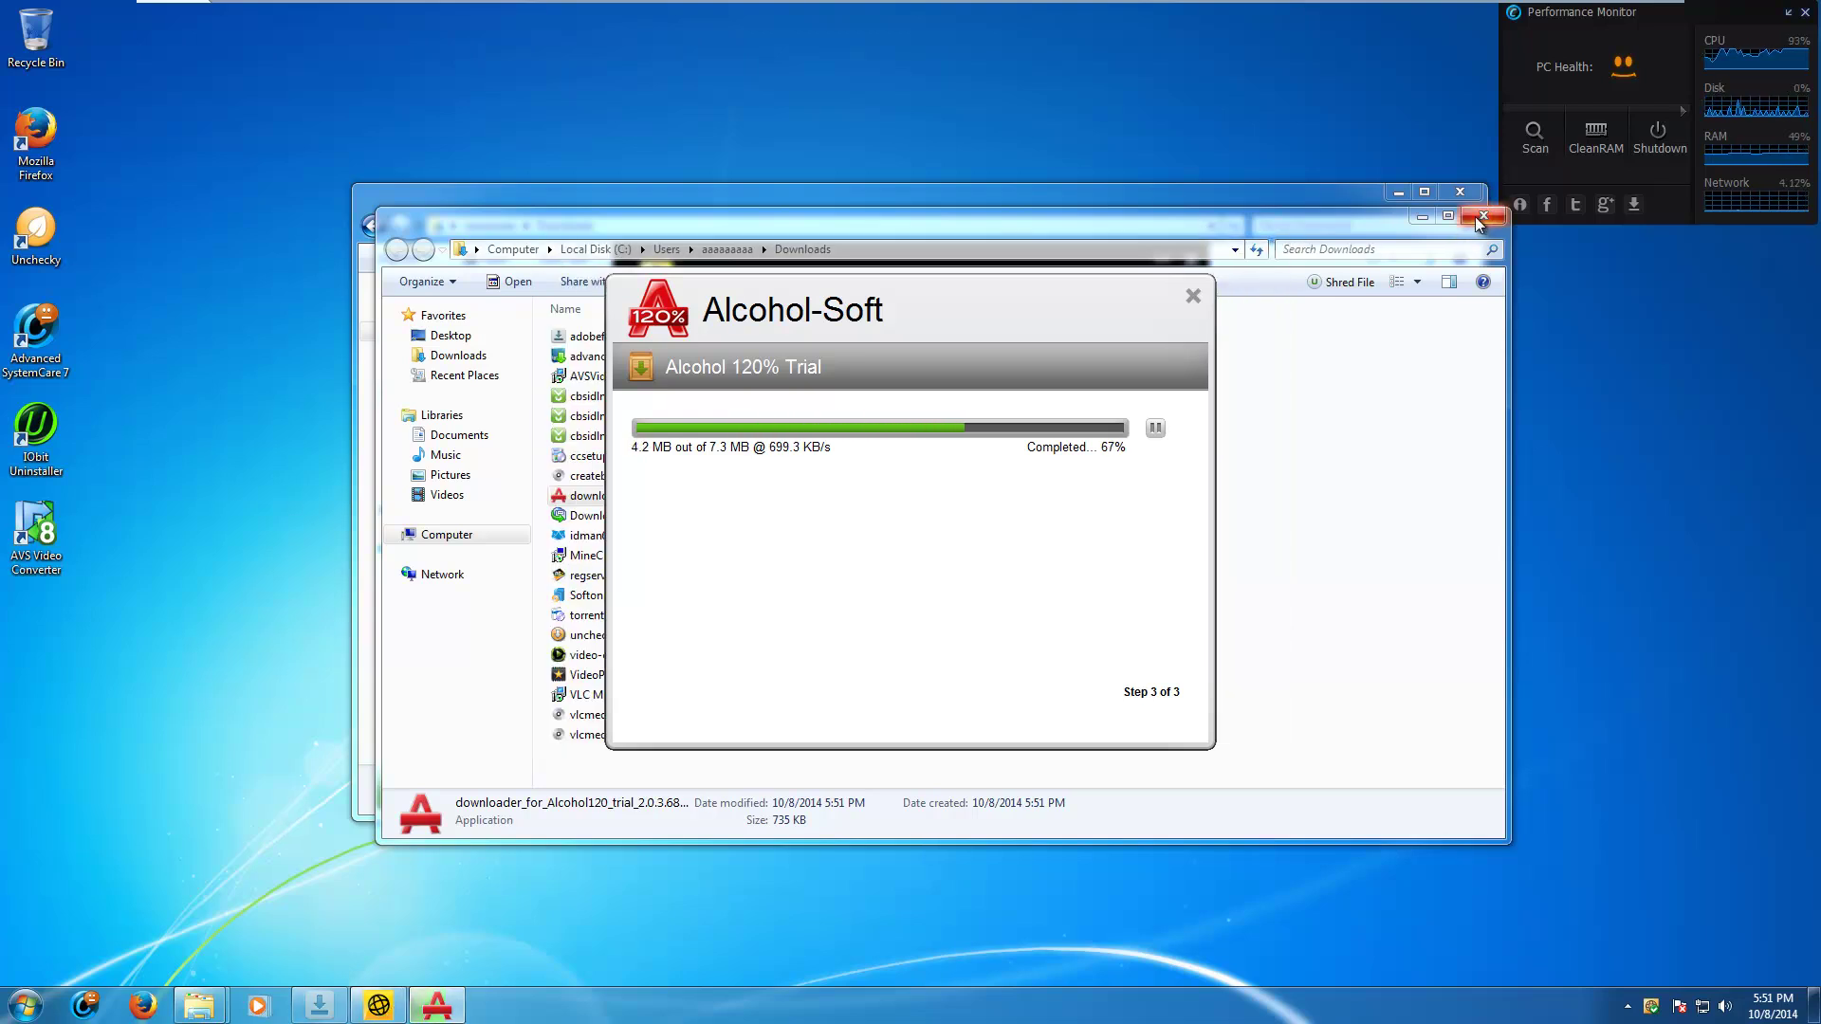
Step: Skip Norton activation, accept the Alcohol 120% license, and decline restarting Windows
{"action": "left_click", "coordinate": [318, 1003]}
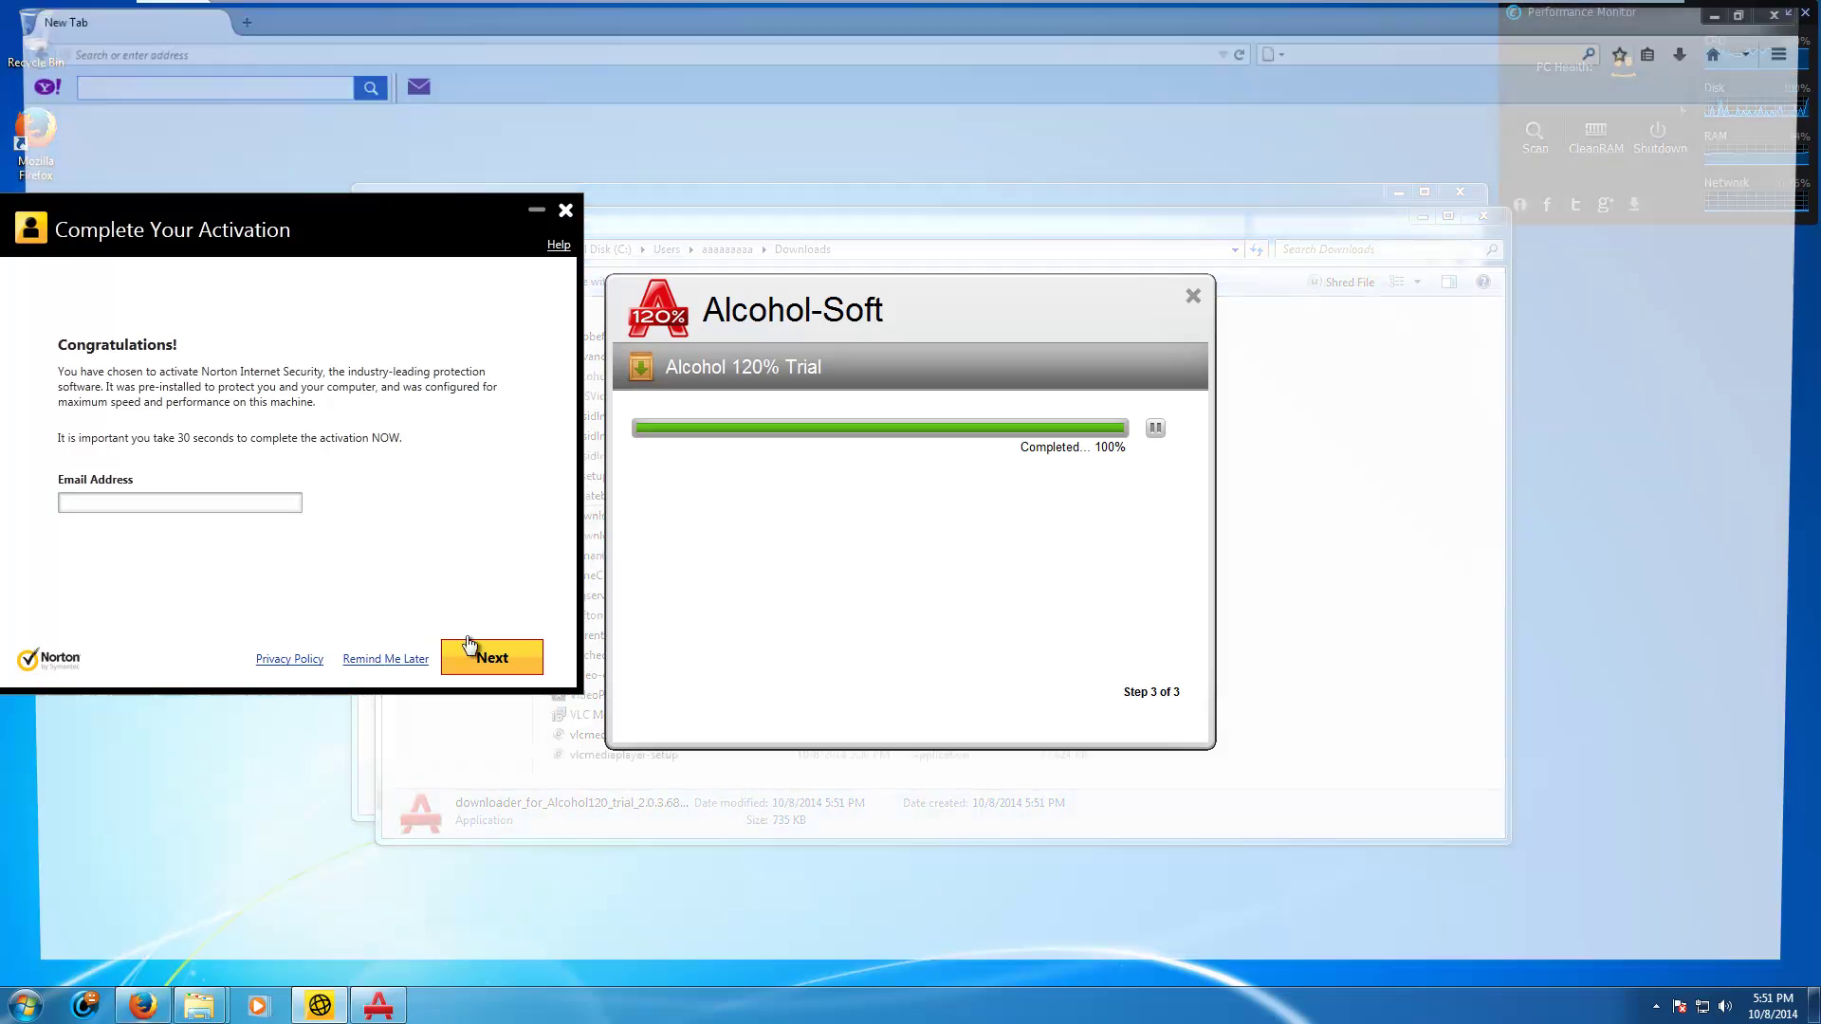
{"action": "left_click", "coordinate": [467, 646]}
{"action": "left_click", "coordinate": [499, 662]}
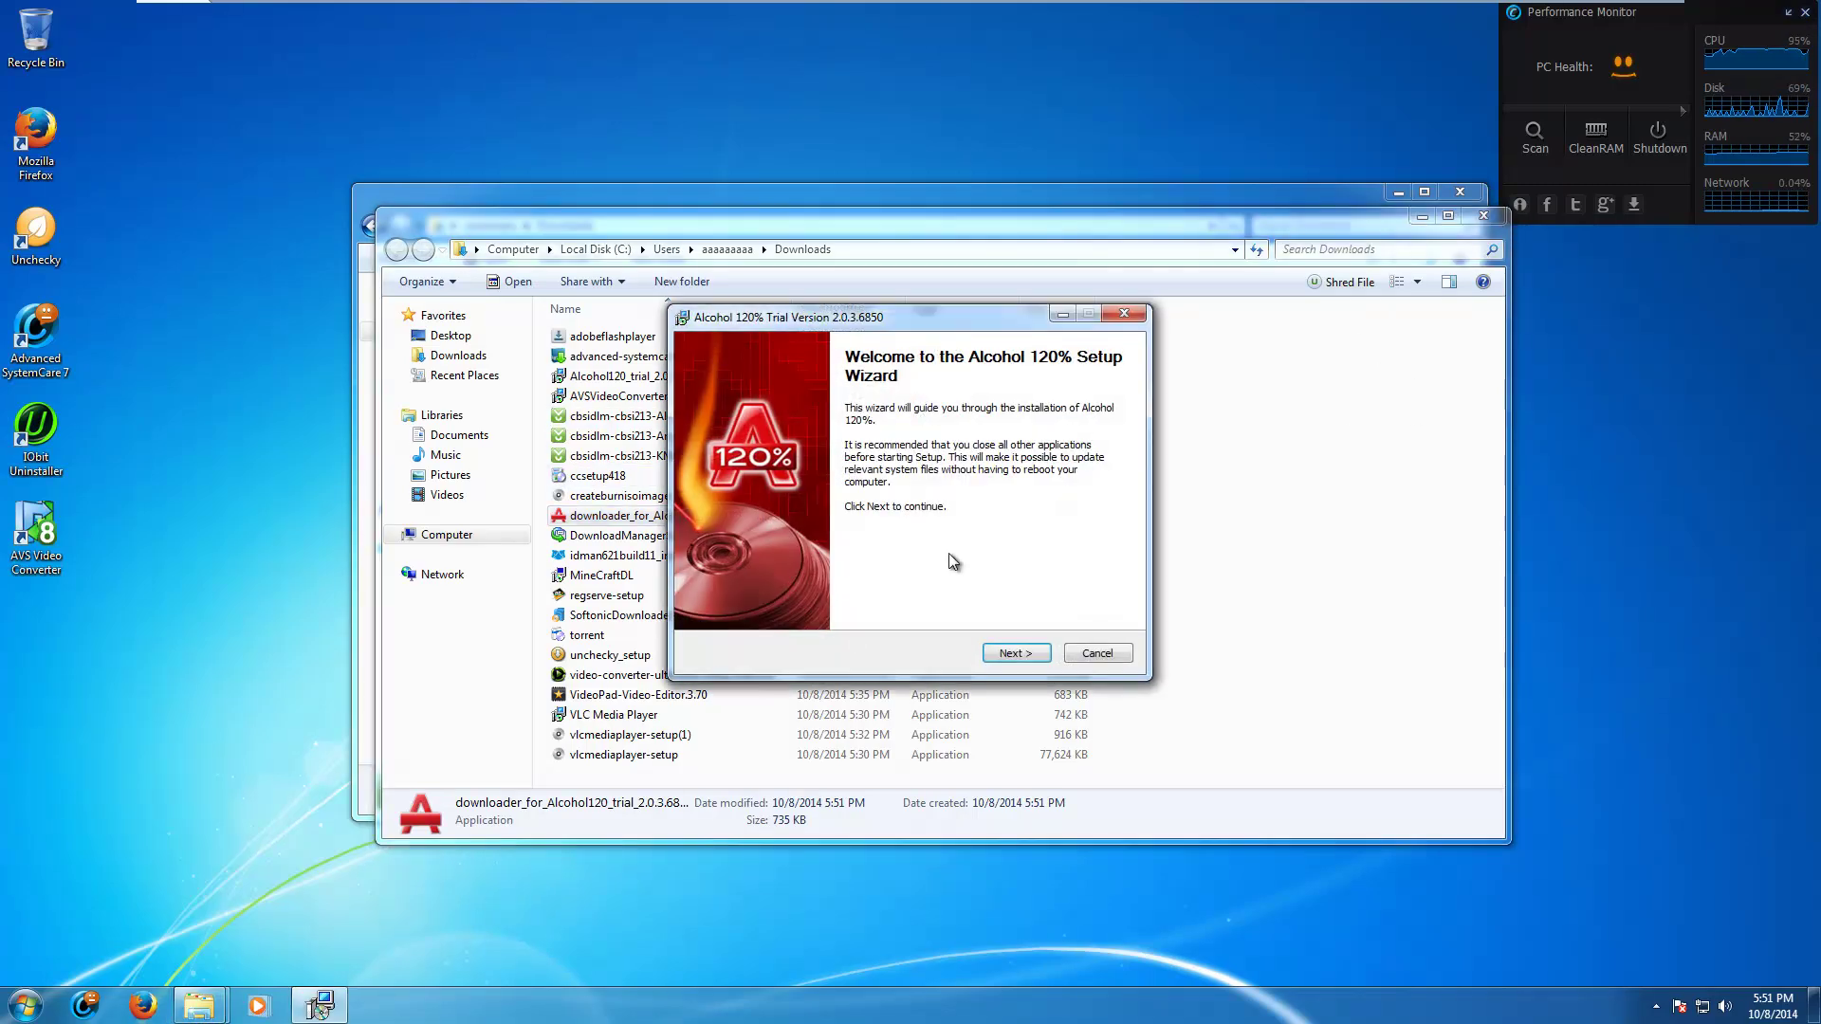
{"action": "left_click", "coordinate": [1017, 653]}
{"action": "left_click", "coordinate": [1028, 657]}
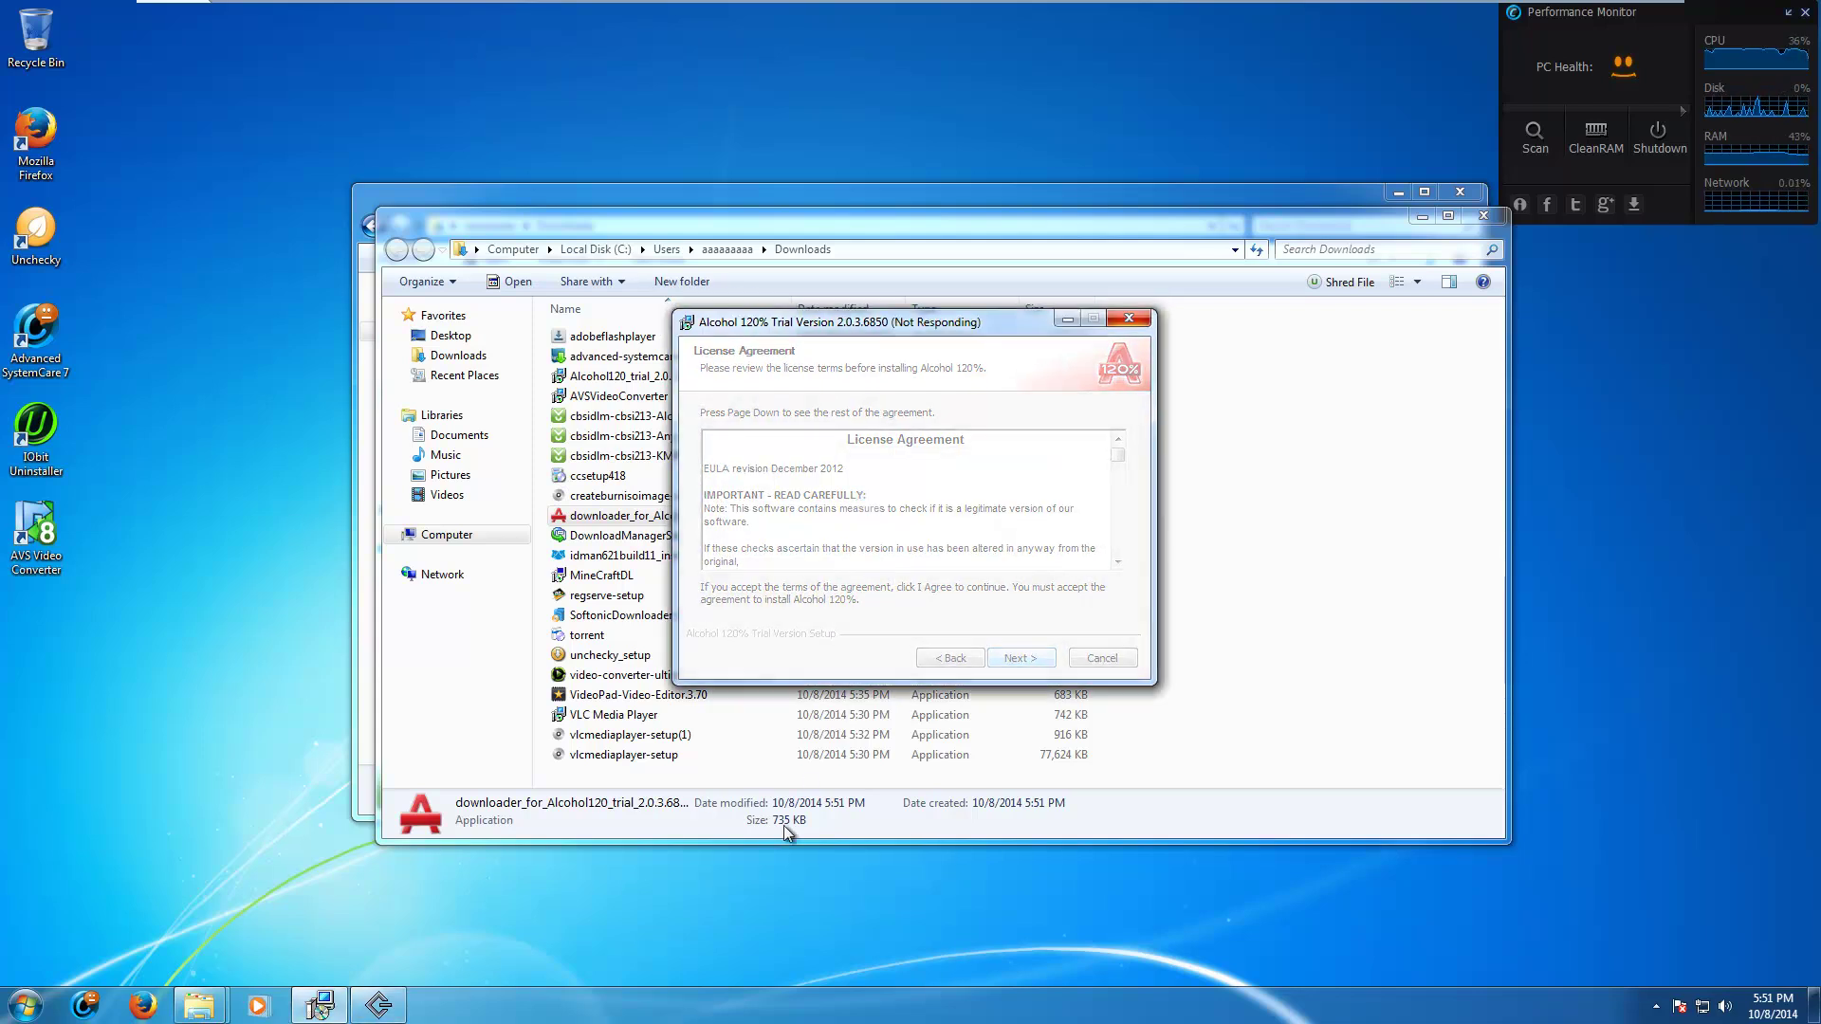
{"action": "mouse_move", "coordinate": [355, 1020]}
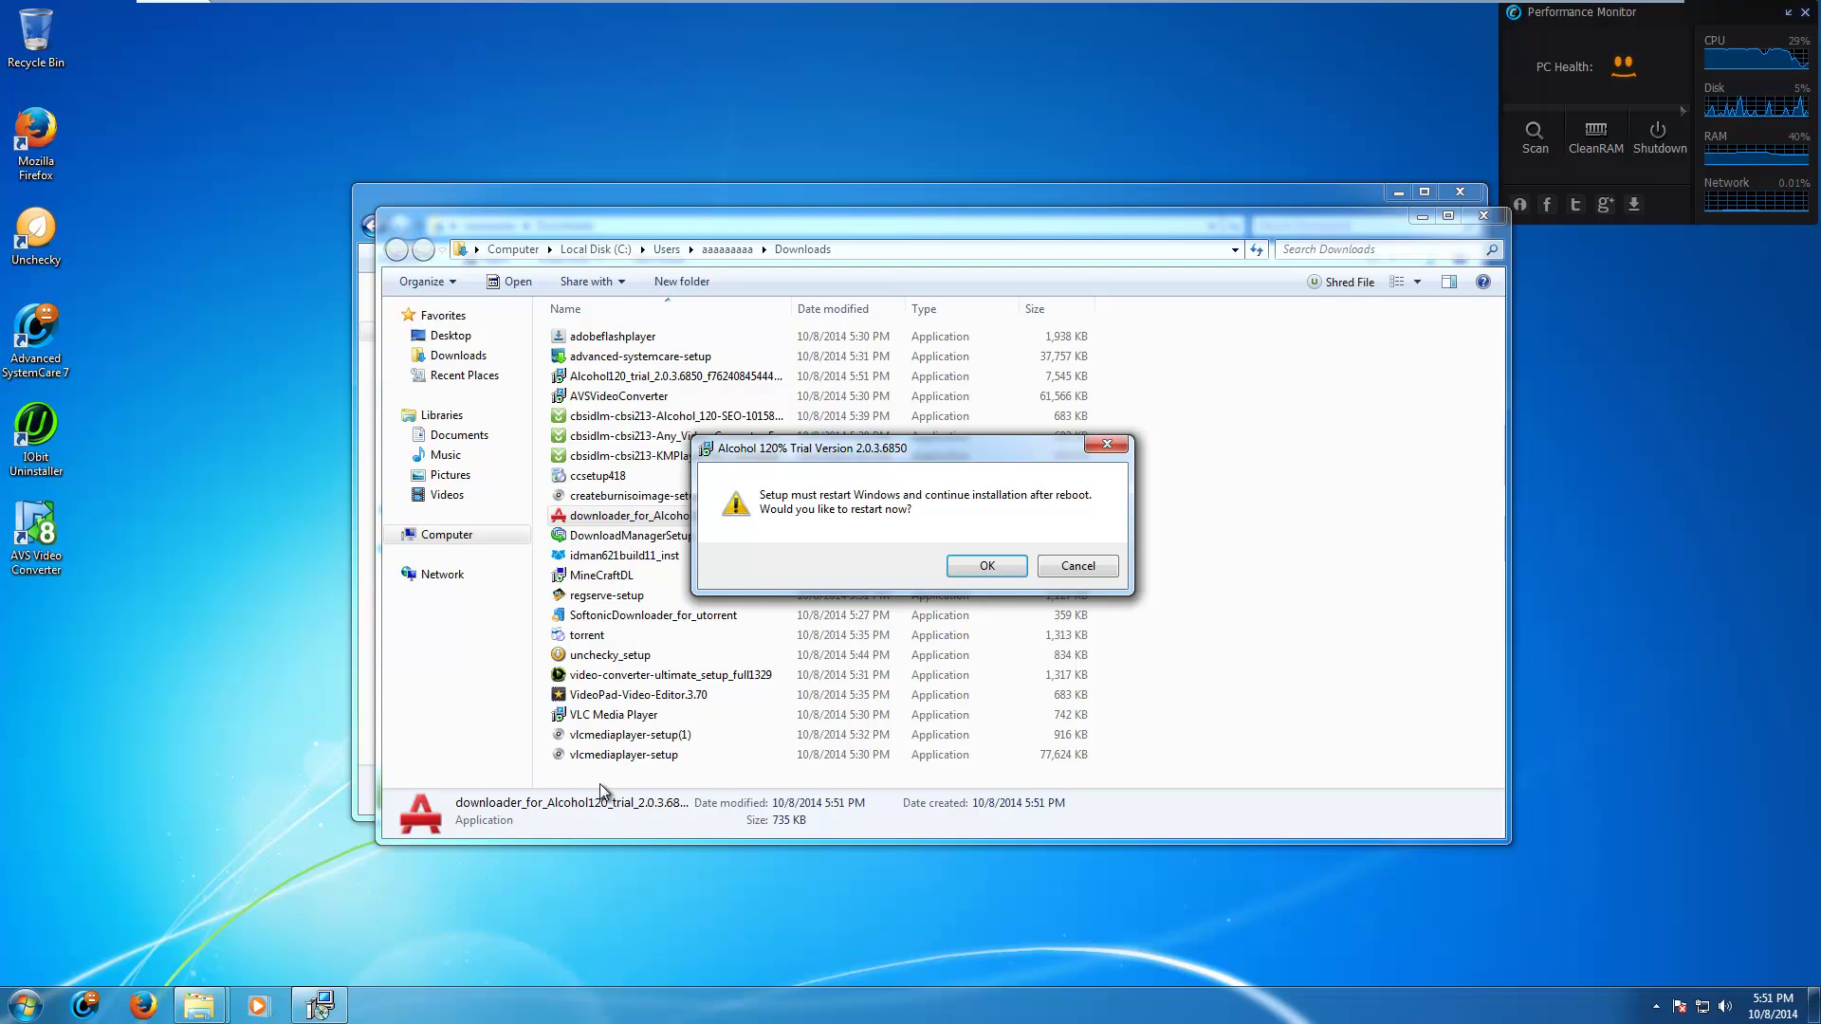
{"action": "left_click", "coordinate": [1078, 566]}
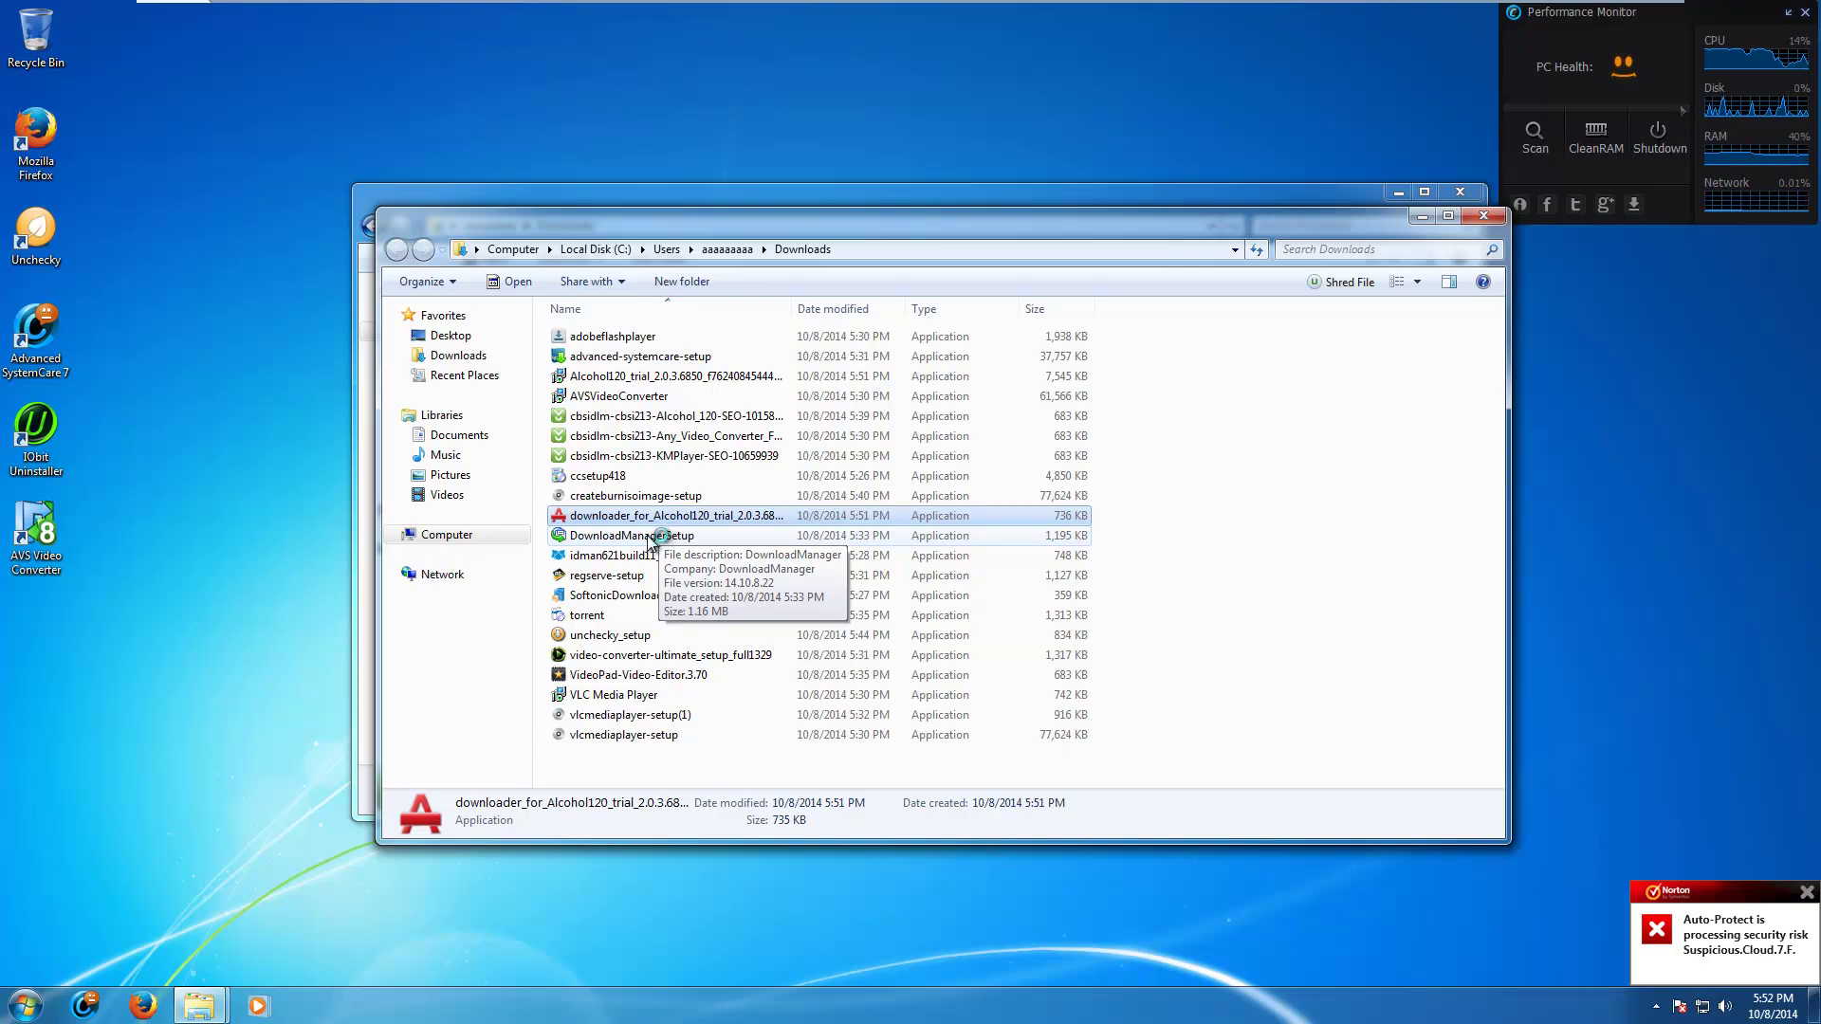
Step: Run the Any Video Converter installer, declining the ArcadeGiant, neurowise and next bundled offers
{"action": "double_click", "coordinate": [652, 438]}
{"action": "left_click", "coordinate": [963, 519]}
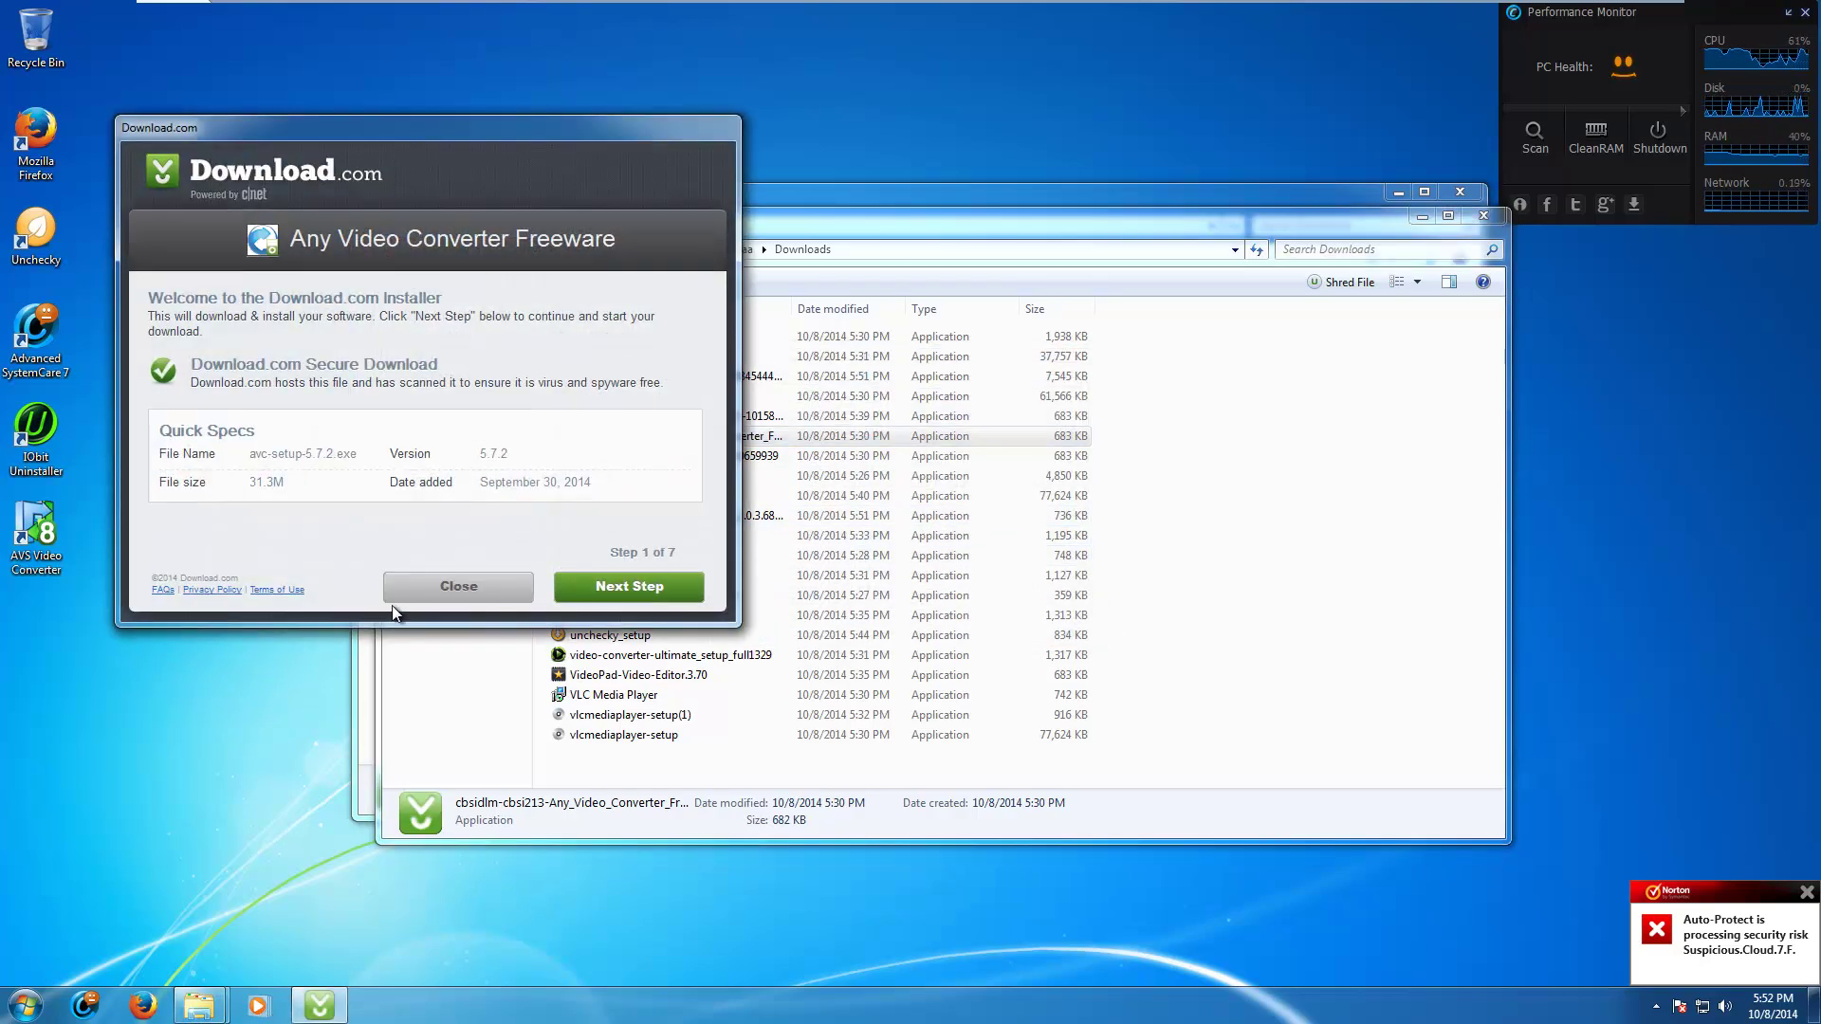
{"action": "left_click", "coordinate": [574, 590]}
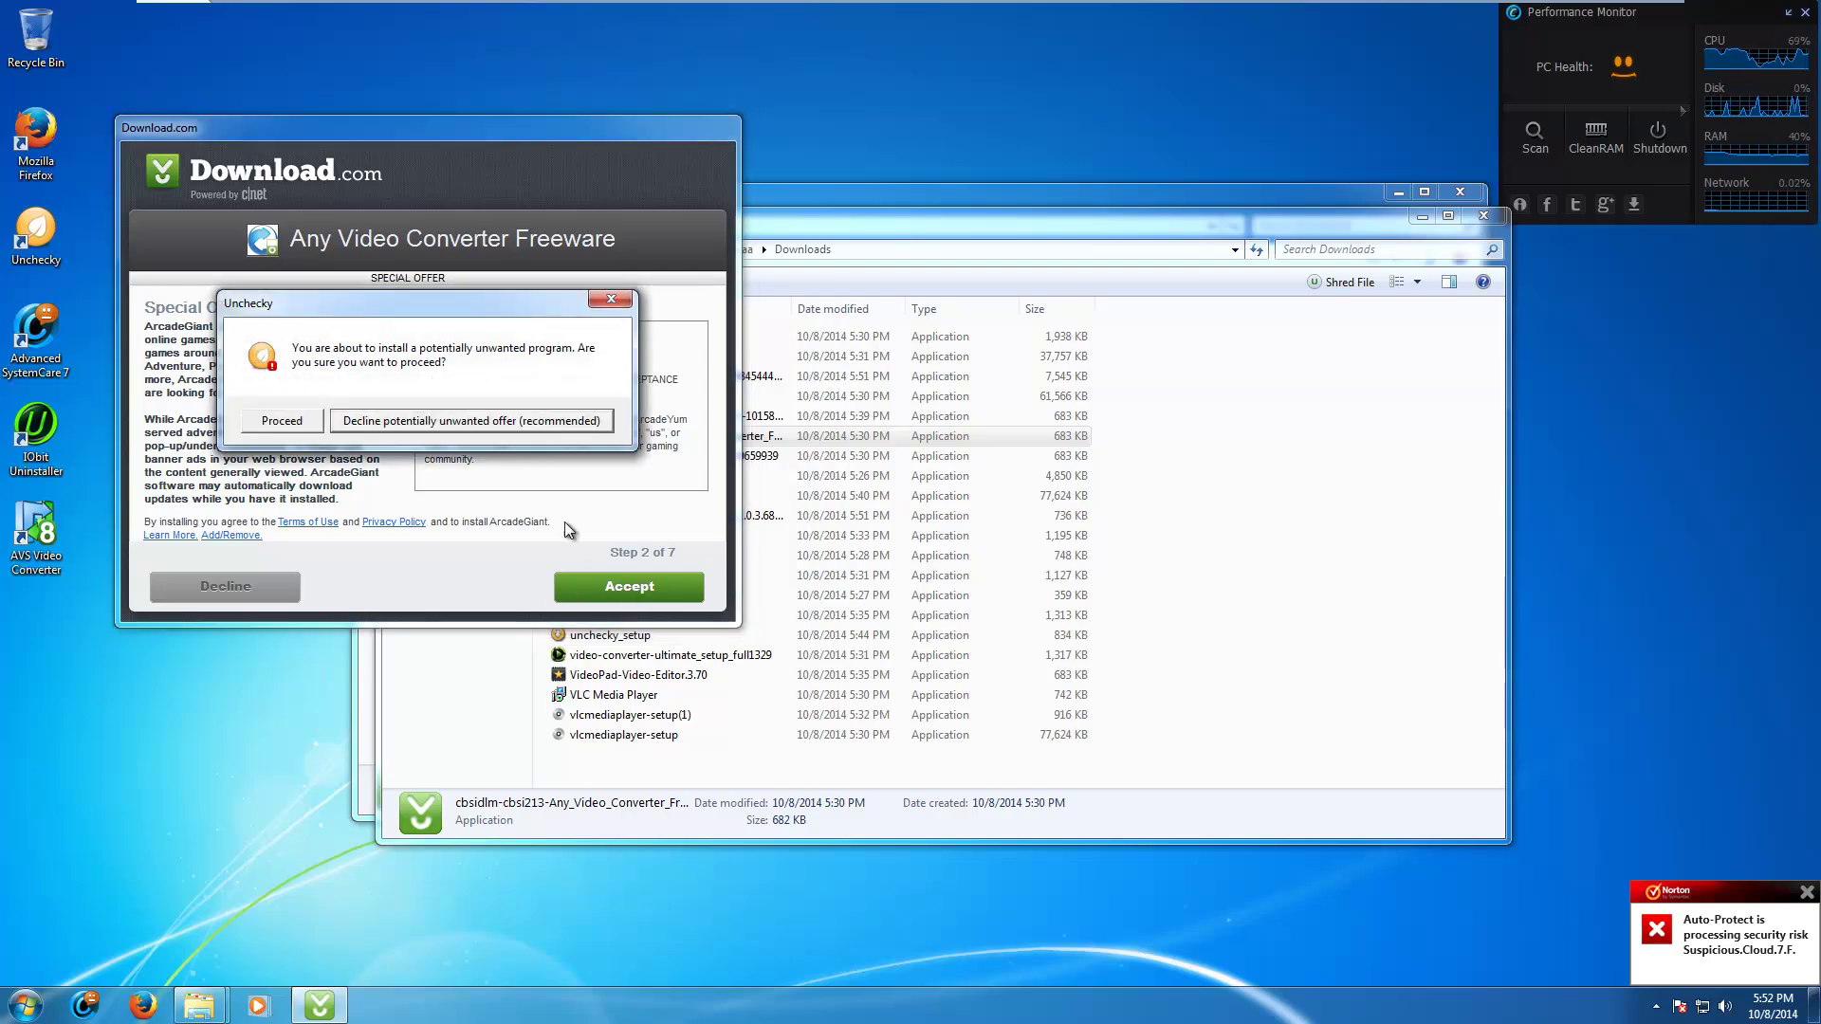
{"action": "left_click", "coordinate": [441, 421]}
{"action": "left_click", "coordinate": [226, 584]}
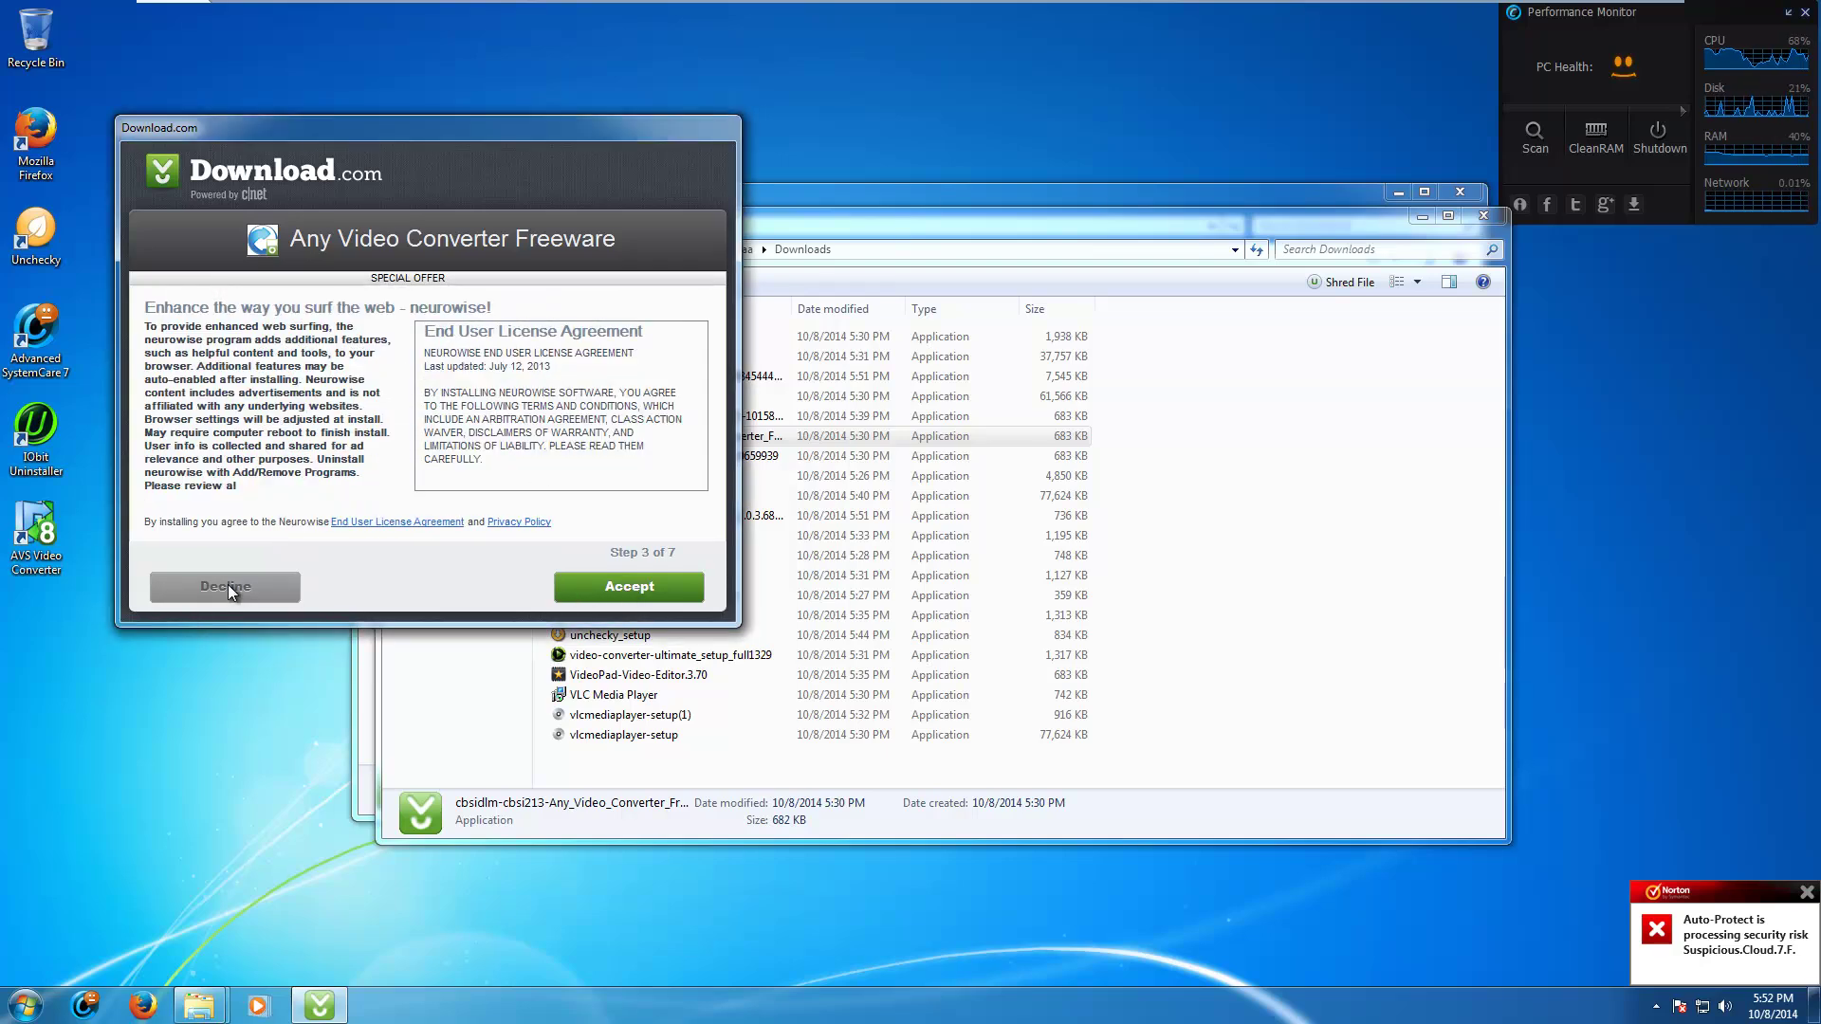
{"action": "left_click", "coordinate": [227, 584]}
{"action": "left_click", "coordinate": [231, 588]}
Step: Cancel the download, confirm exiting the installer, and close Firefox
{"action": "left_click", "coordinate": [650, 596]}
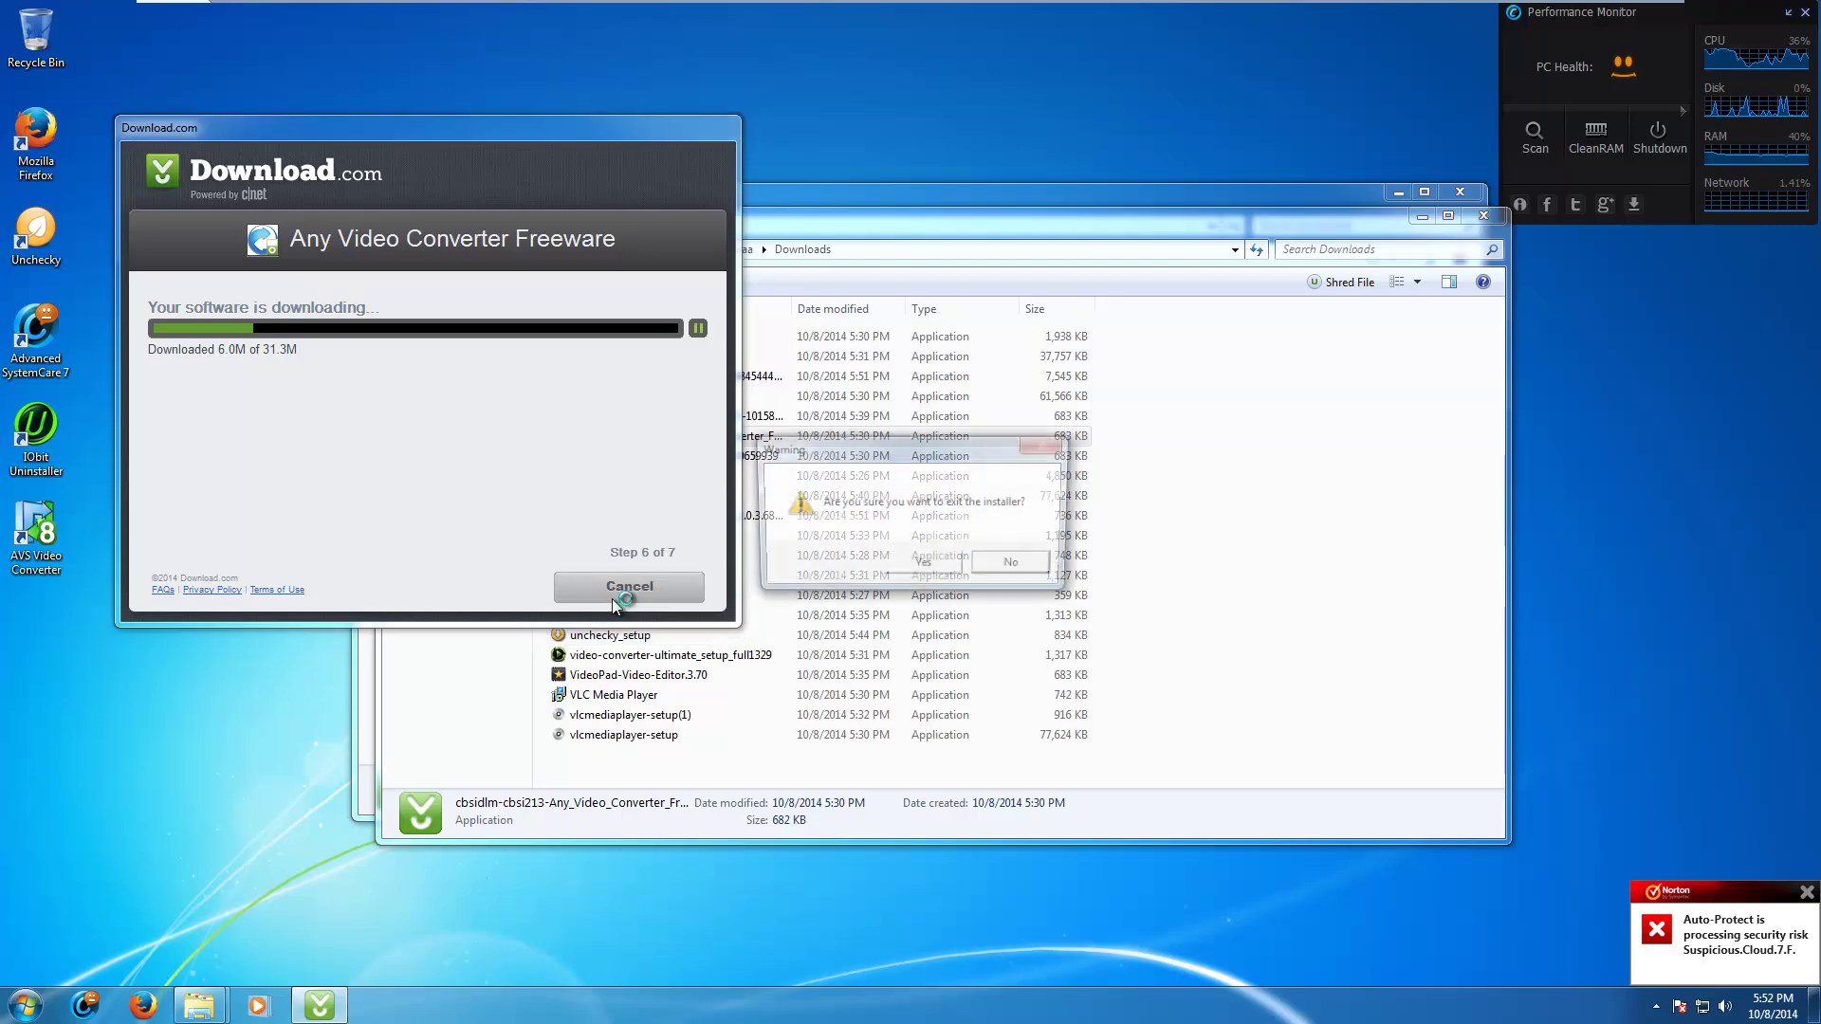
{"action": "left_click", "coordinate": [925, 566]}
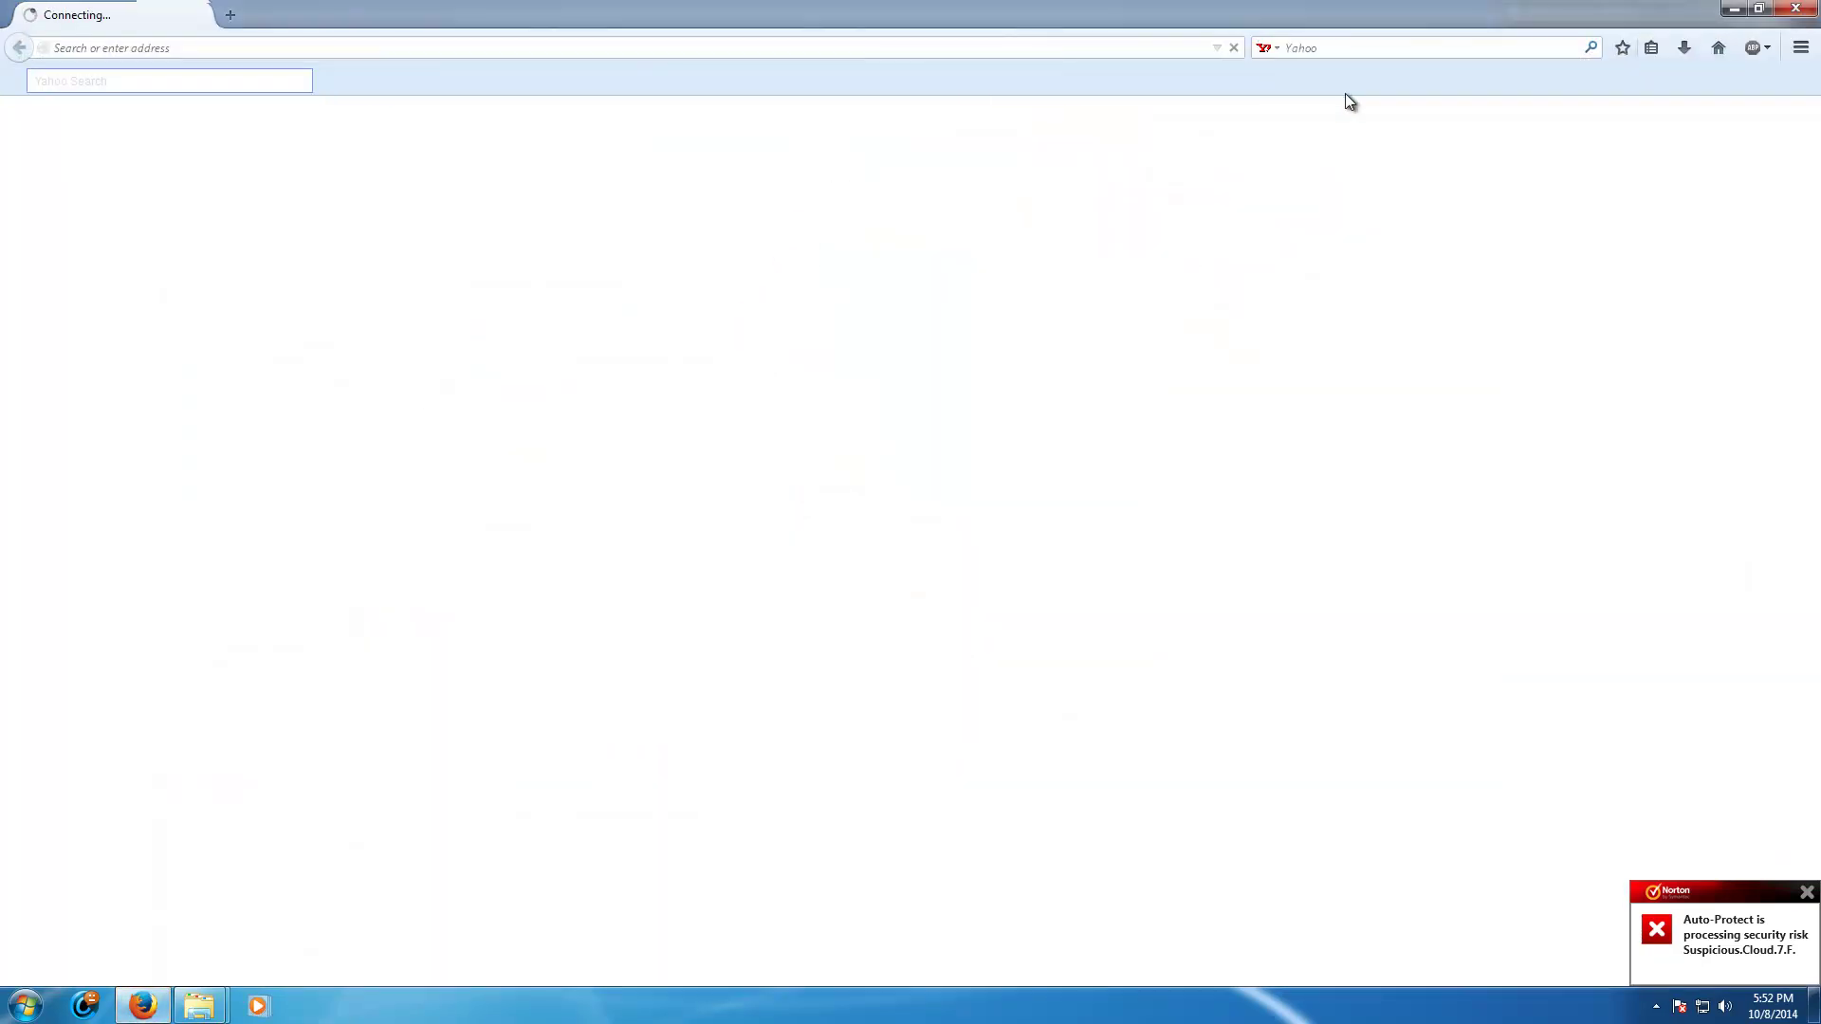
{"action": "left_click", "coordinate": [1795, 9]}
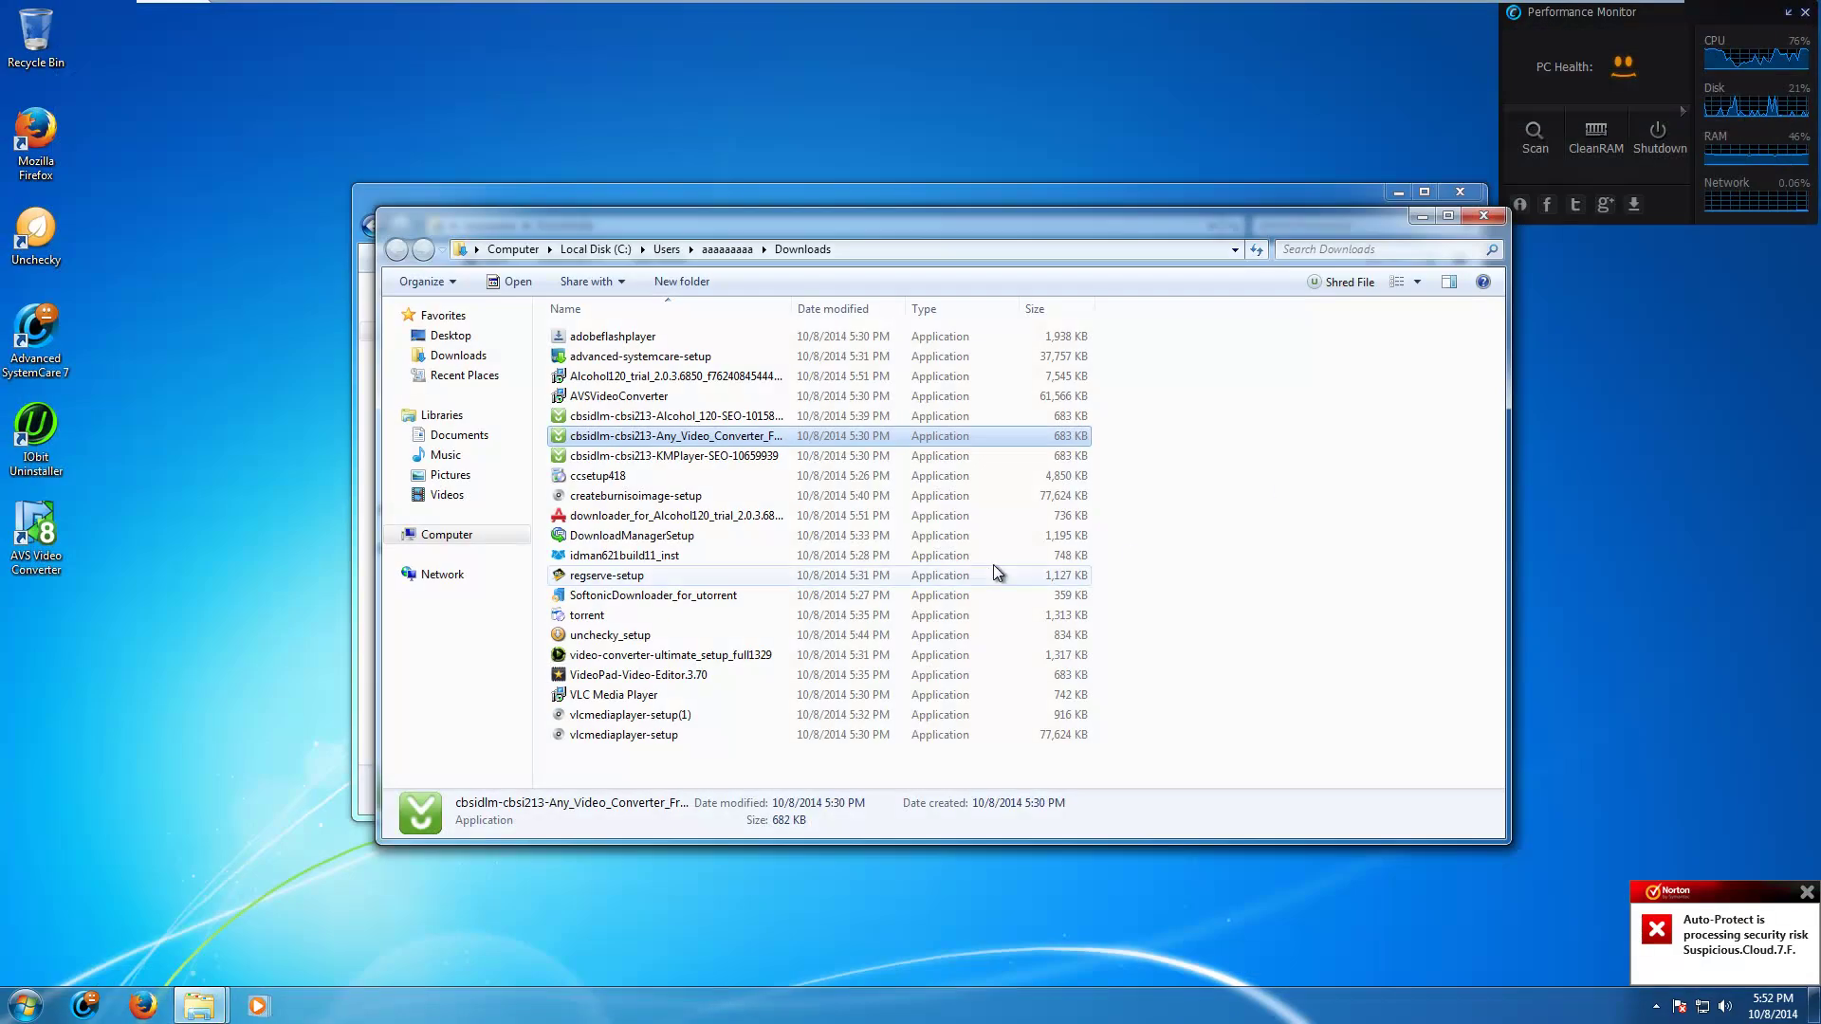
Step: Install CCleaner v4.18 from ccsetup418 without Google Chrome, then close its main window
{"action": "left_click", "coordinate": [667, 479]}
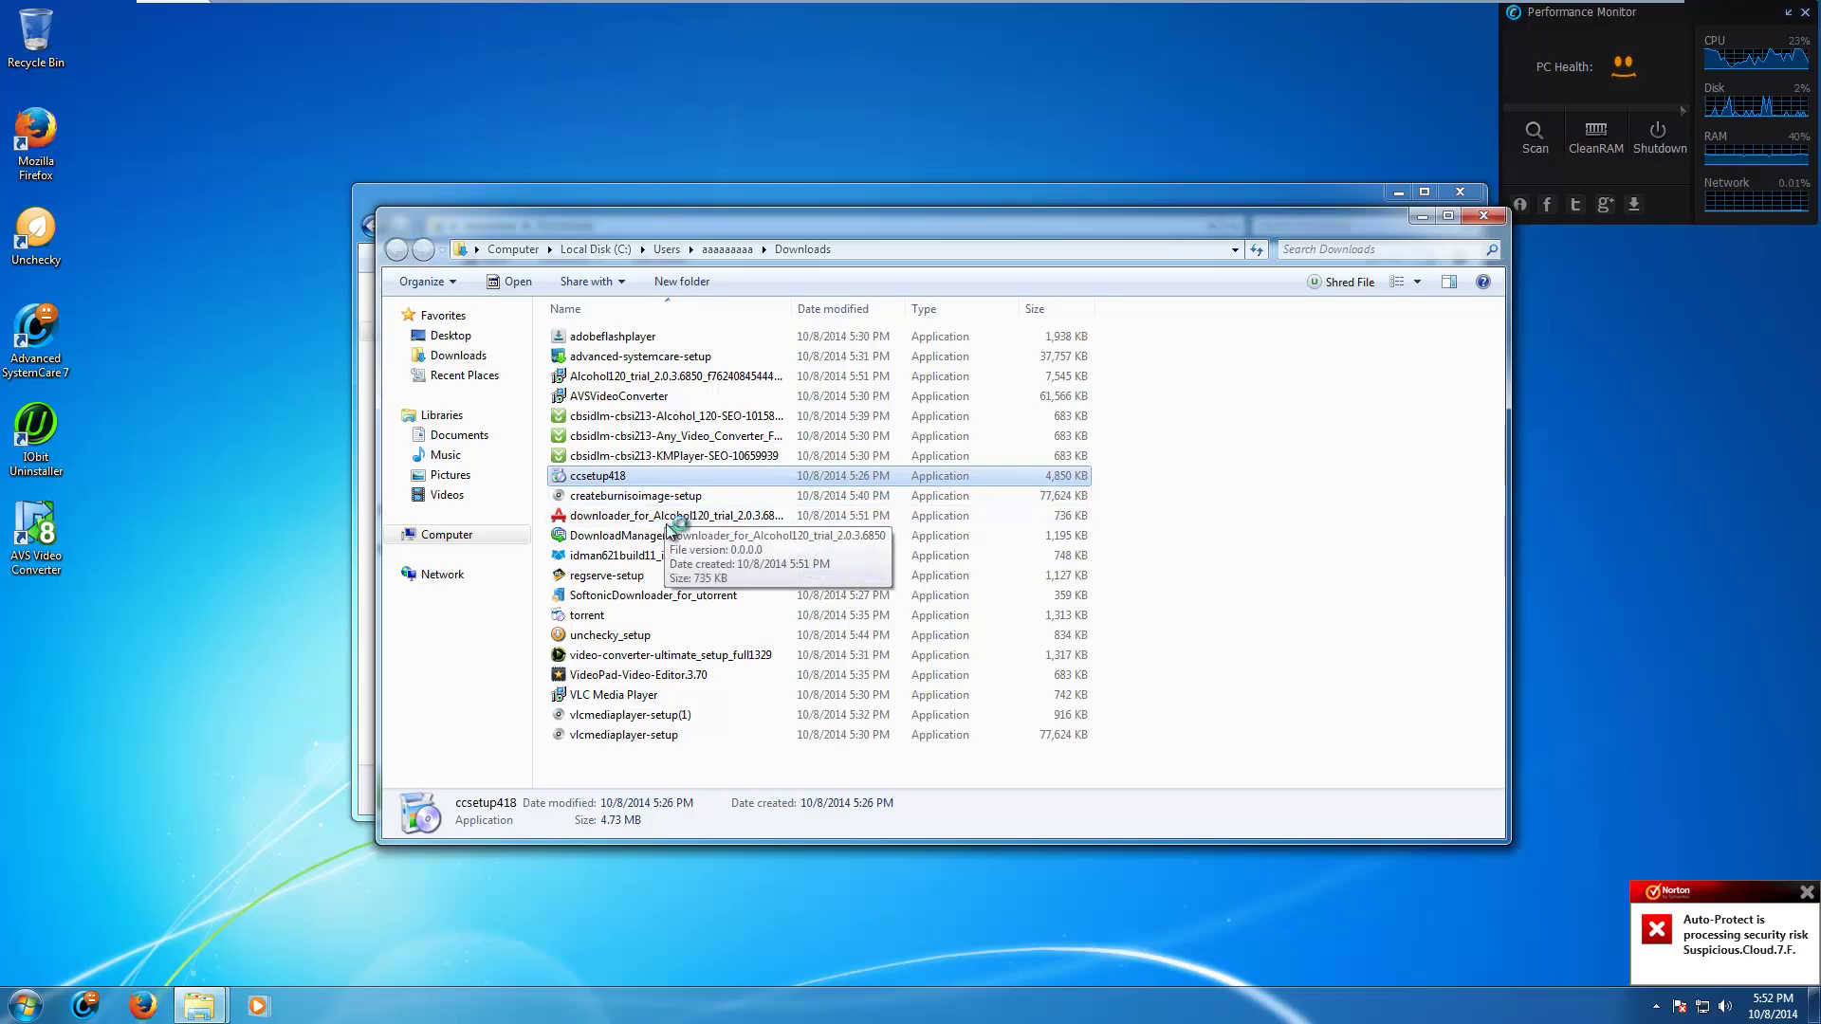
{"action": "left_click", "coordinate": [941, 522]}
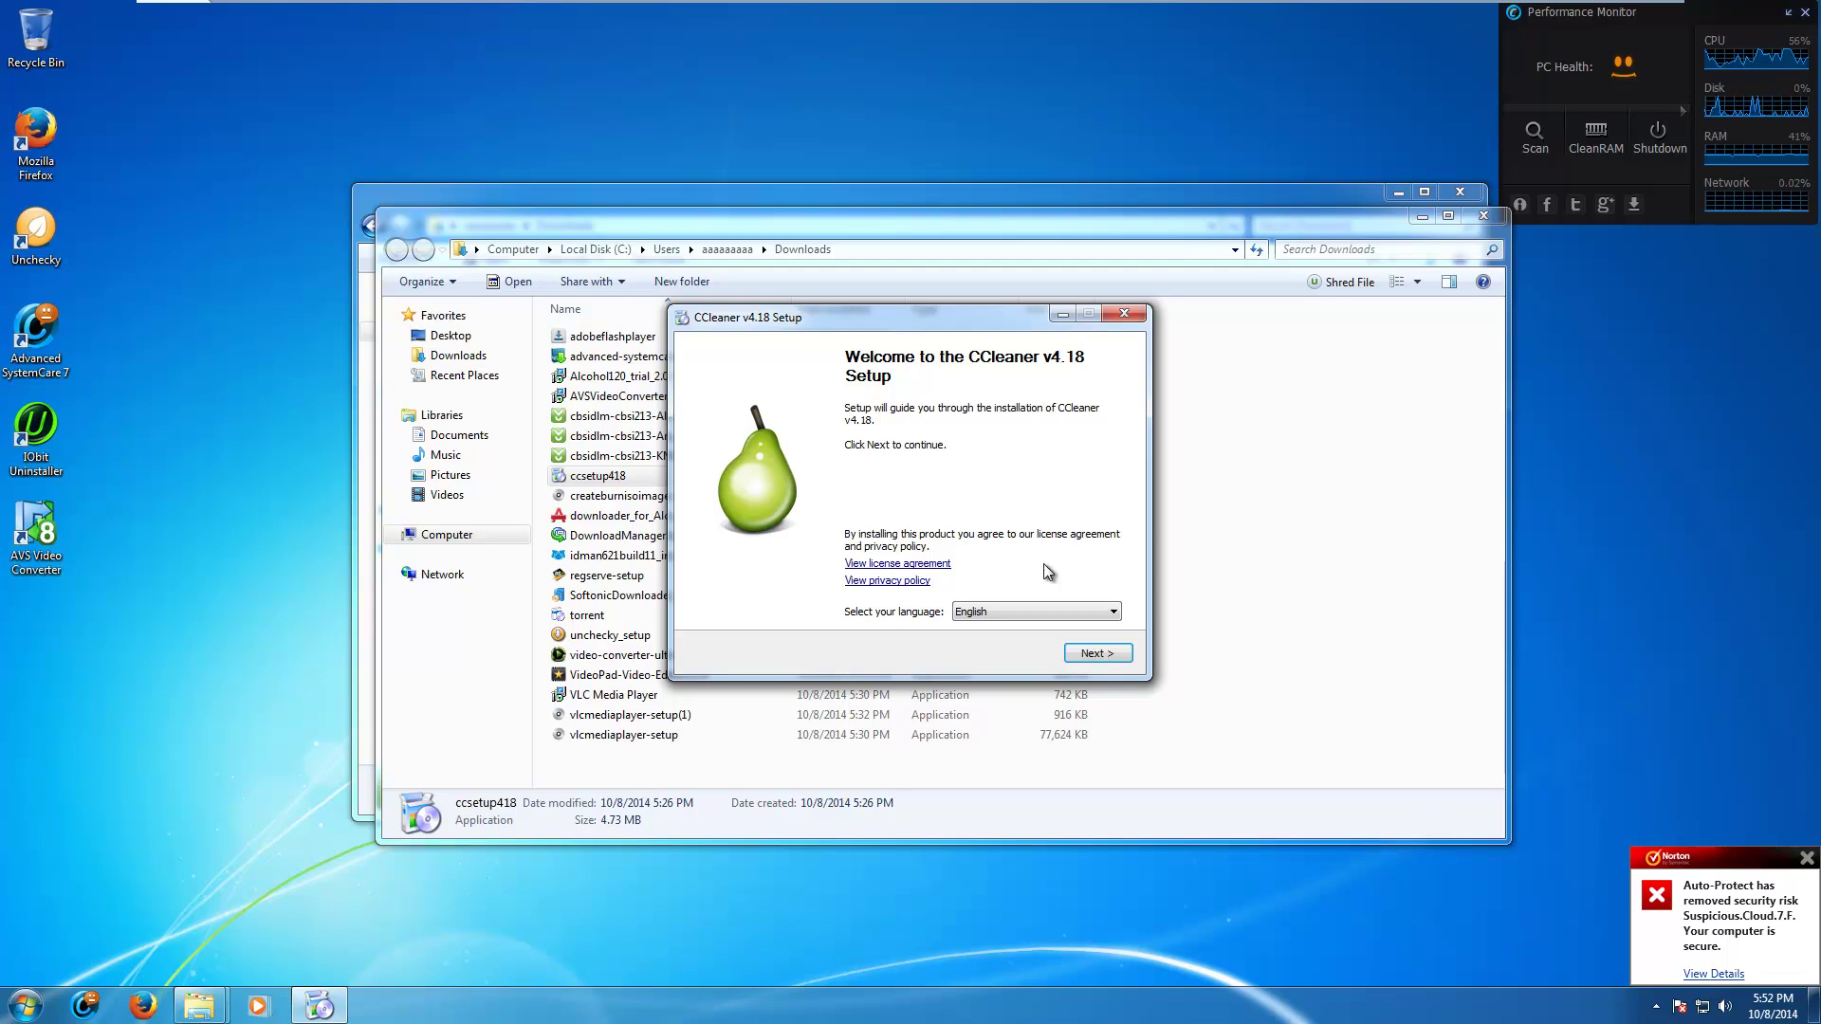
{"action": "left_click", "coordinate": [1081, 658]}
{"action": "left_click", "coordinate": [1080, 656]}
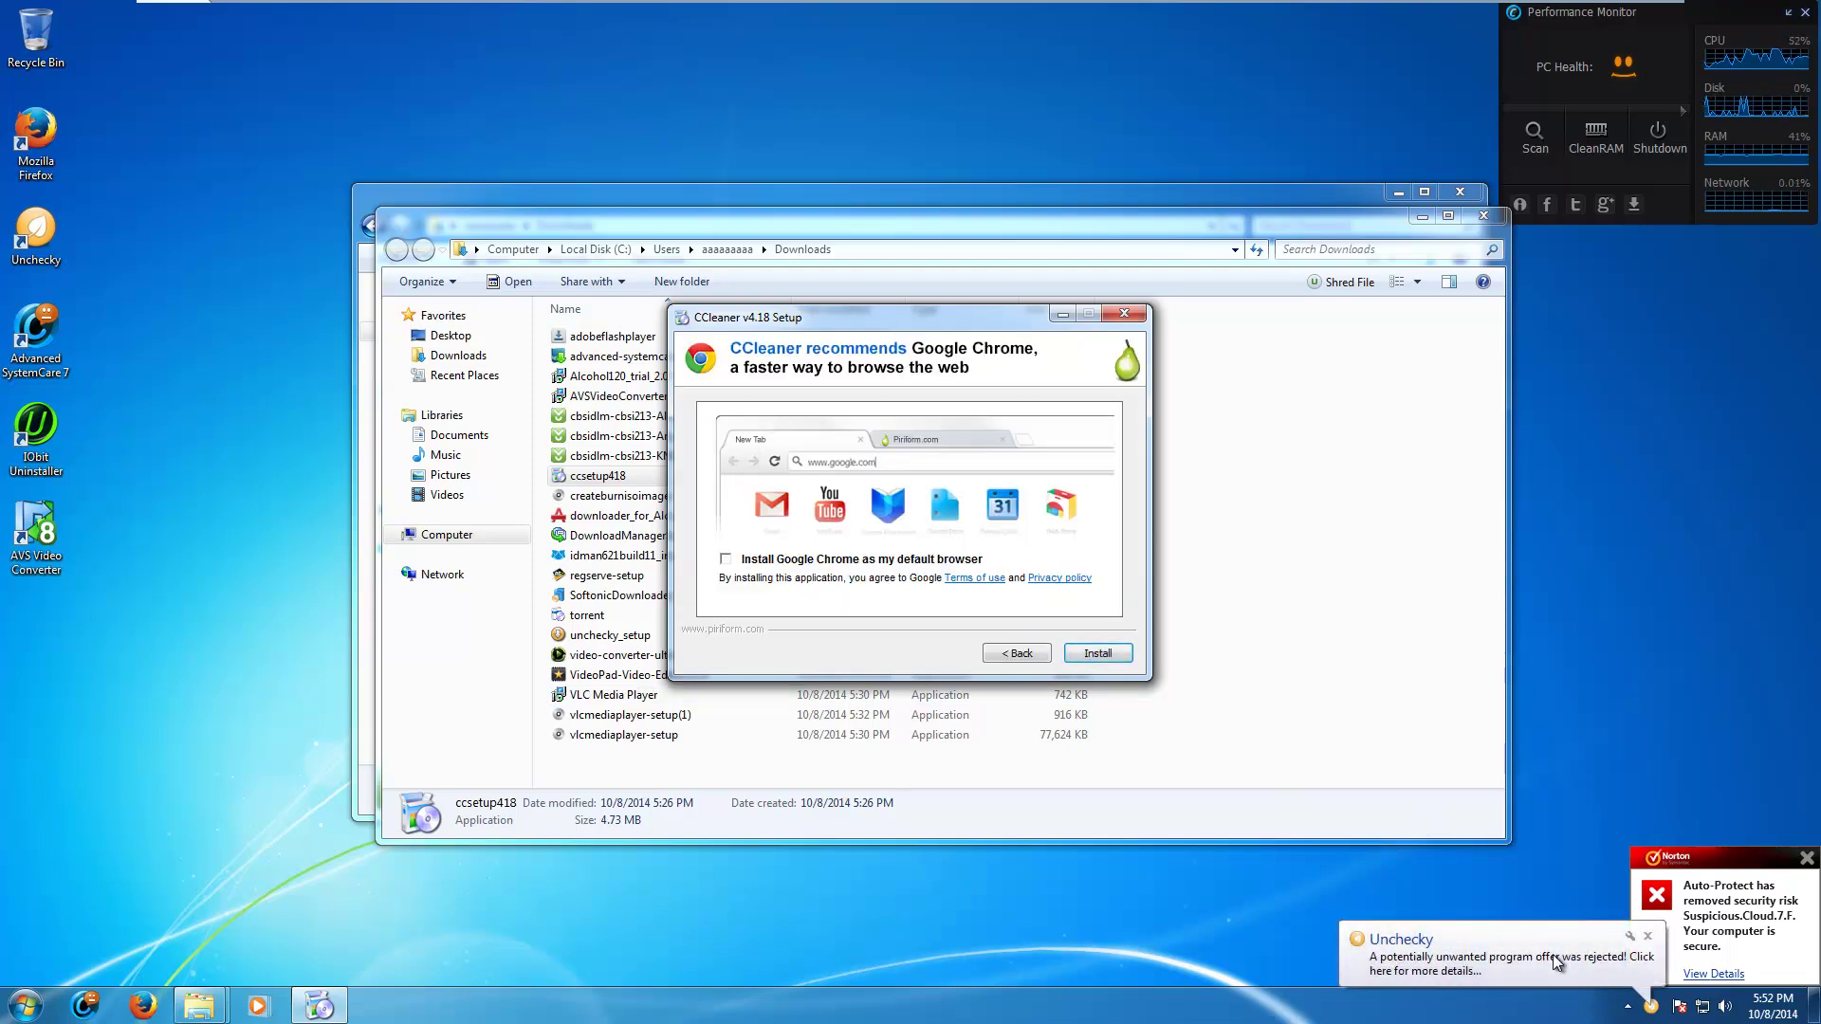
{"action": "left_click", "coordinate": [1095, 654]}
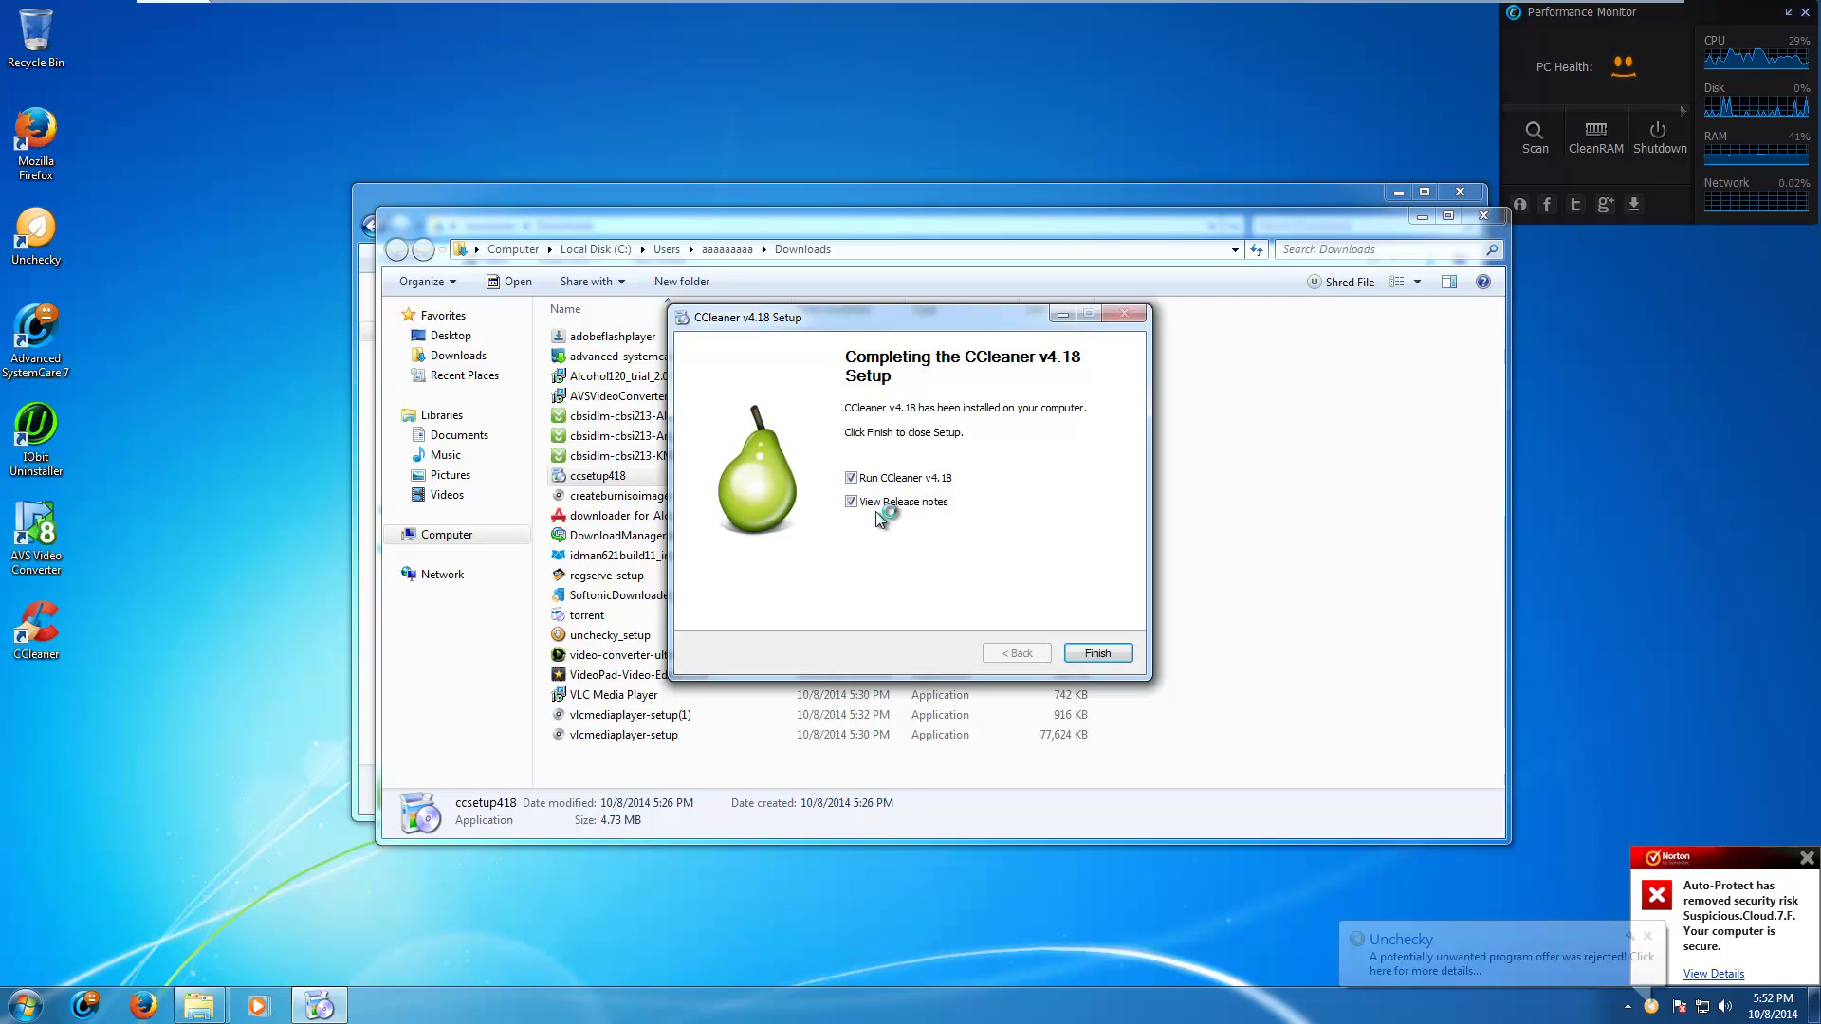
{"action": "left_click", "coordinate": [1097, 653]}
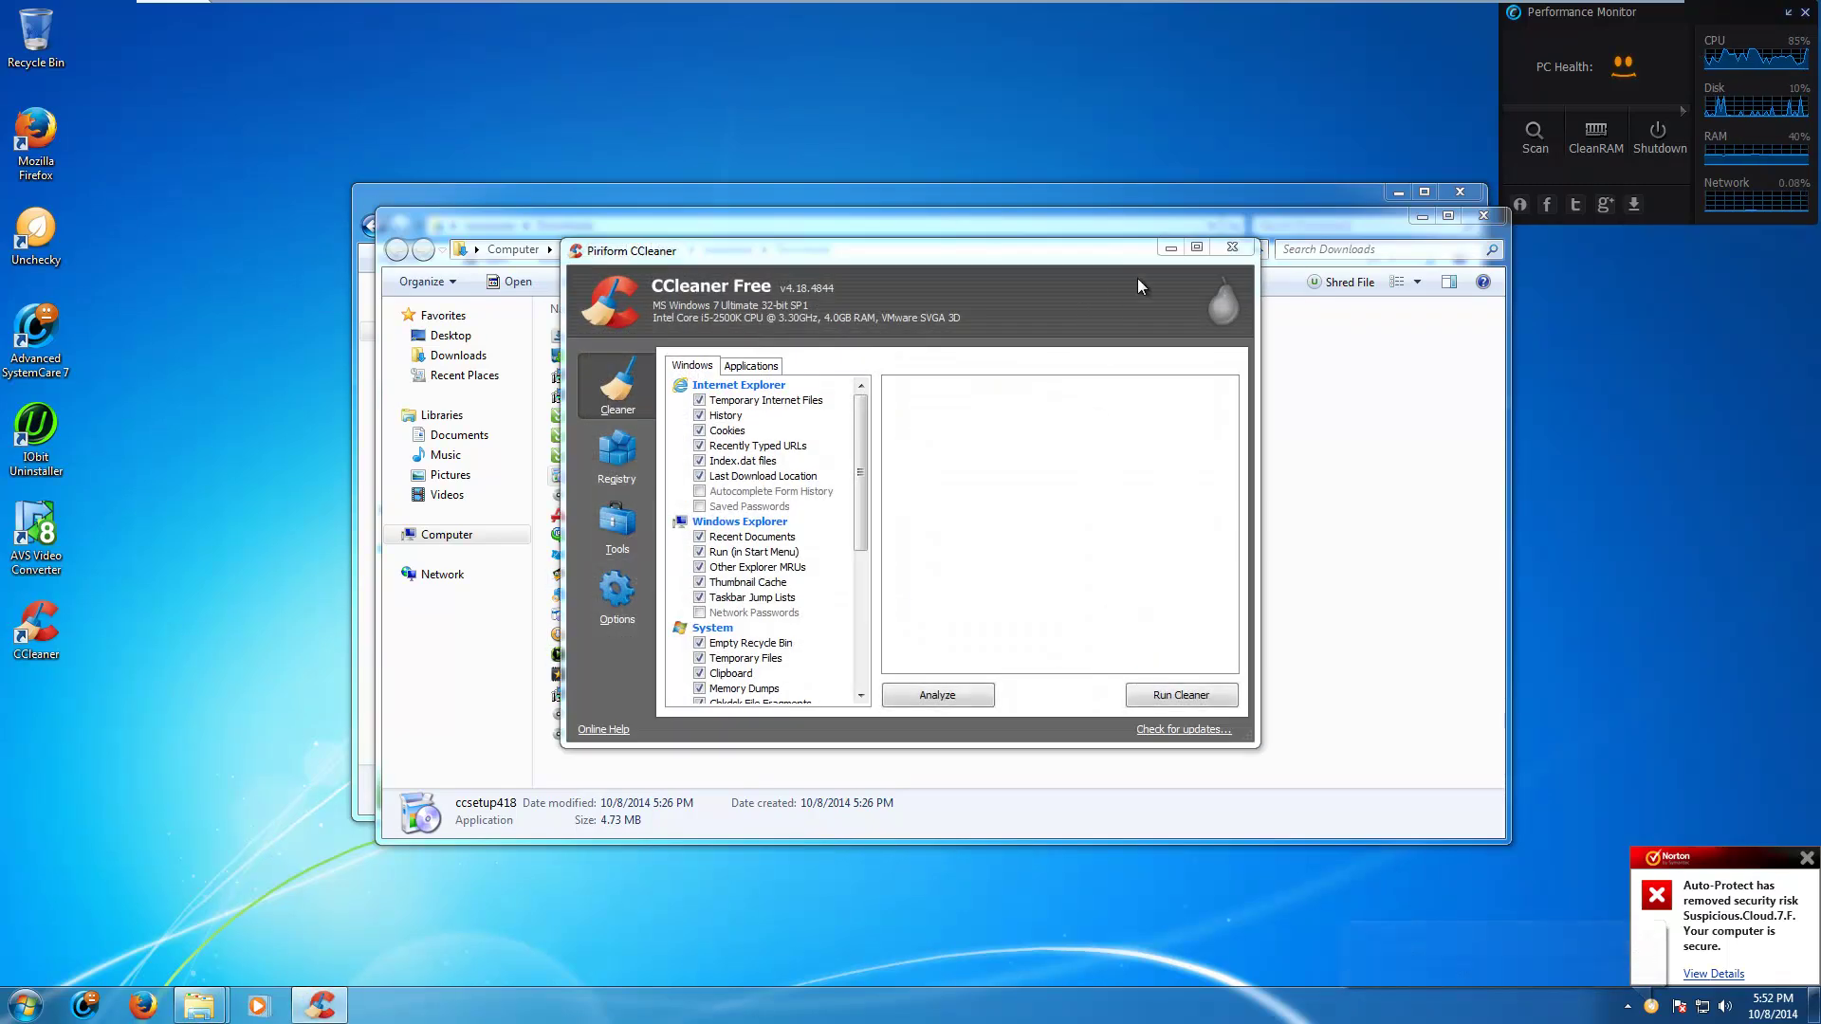
{"action": "left_click", "coordinate": [1232, 248]}
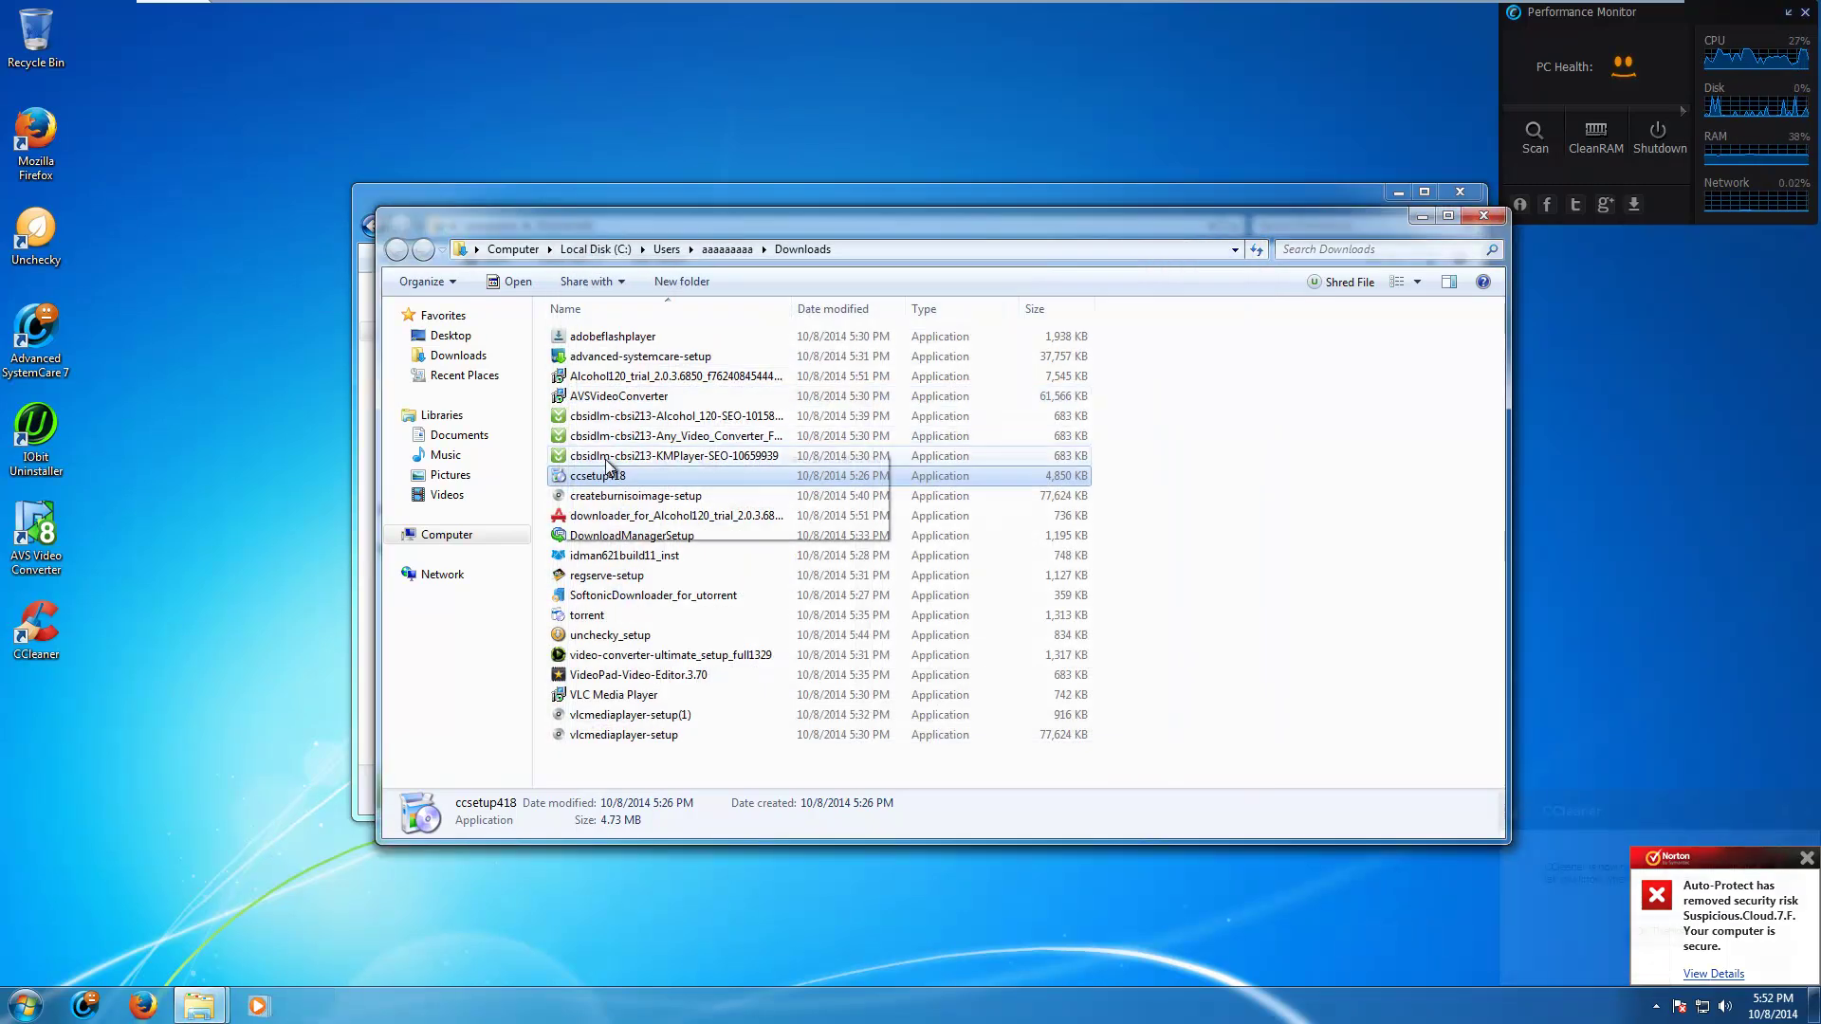
Step: Run createburnisoimage-setup and decline the Search Protect offer in Unchecky's warning
{"action": "left_click", "coordinate": [626, 496]}
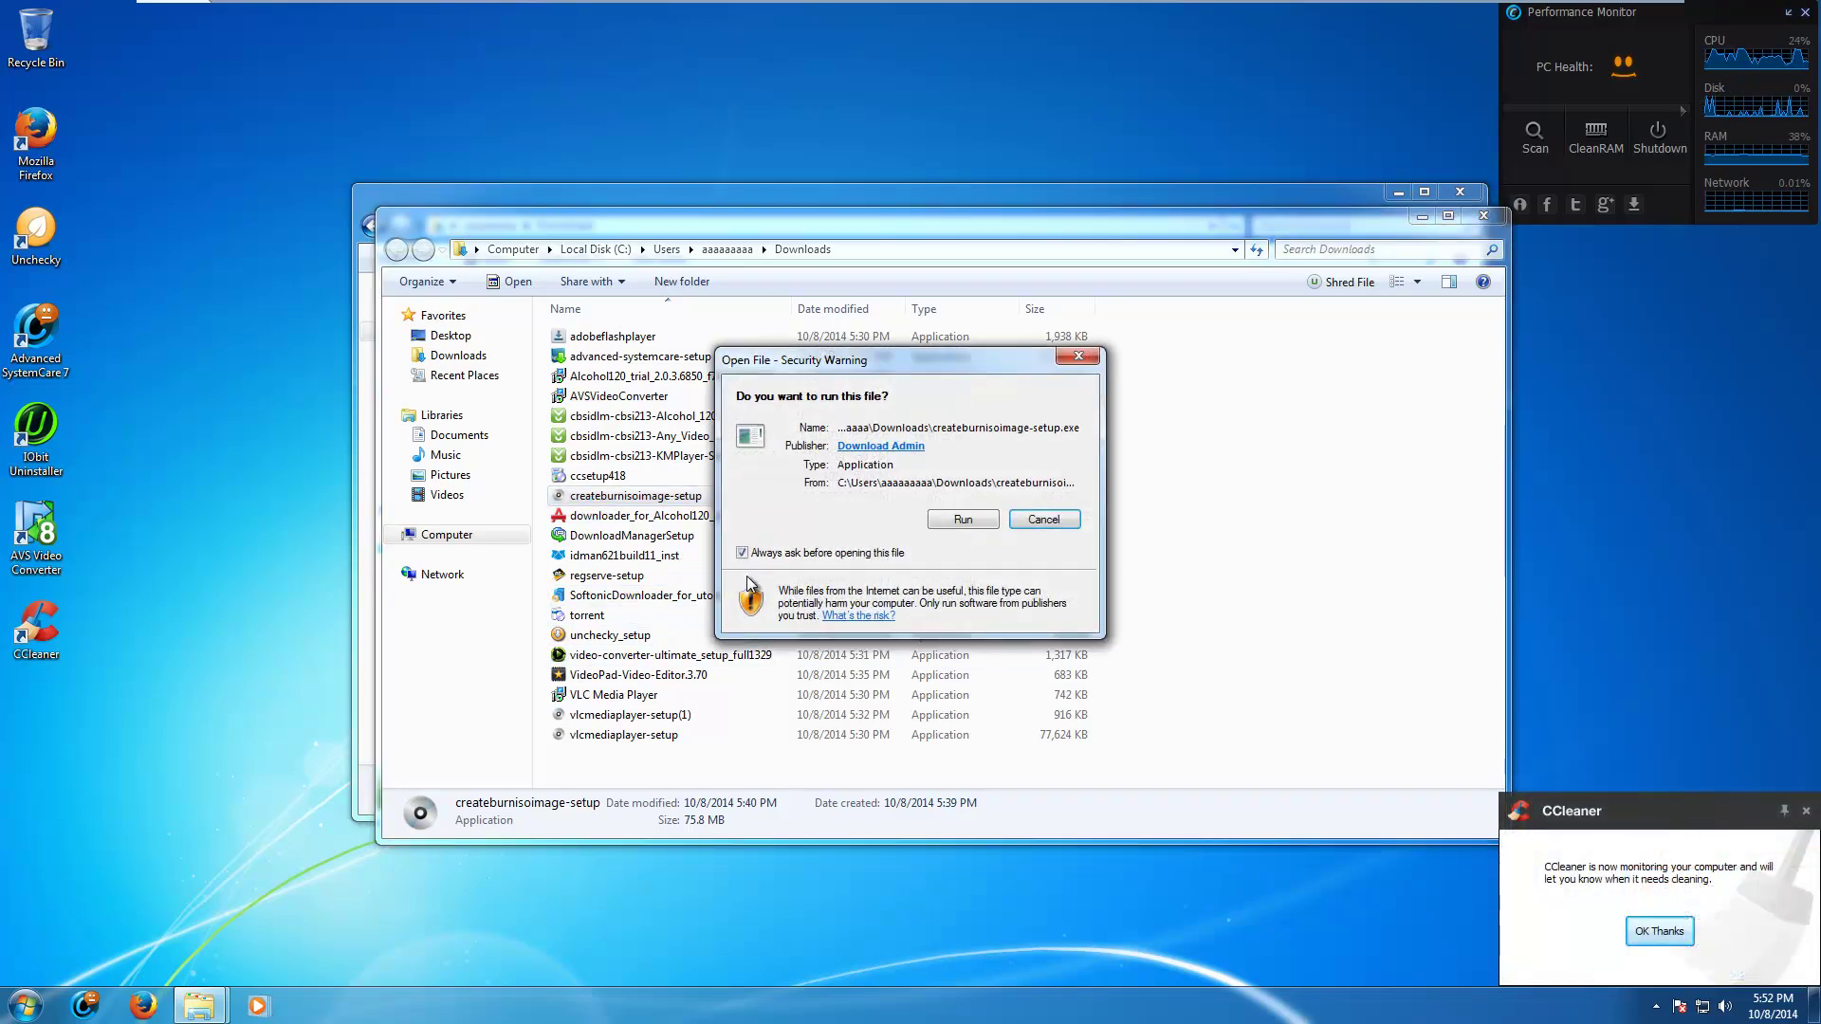
{"action": "left_click", "coordinate": [967, 521]}
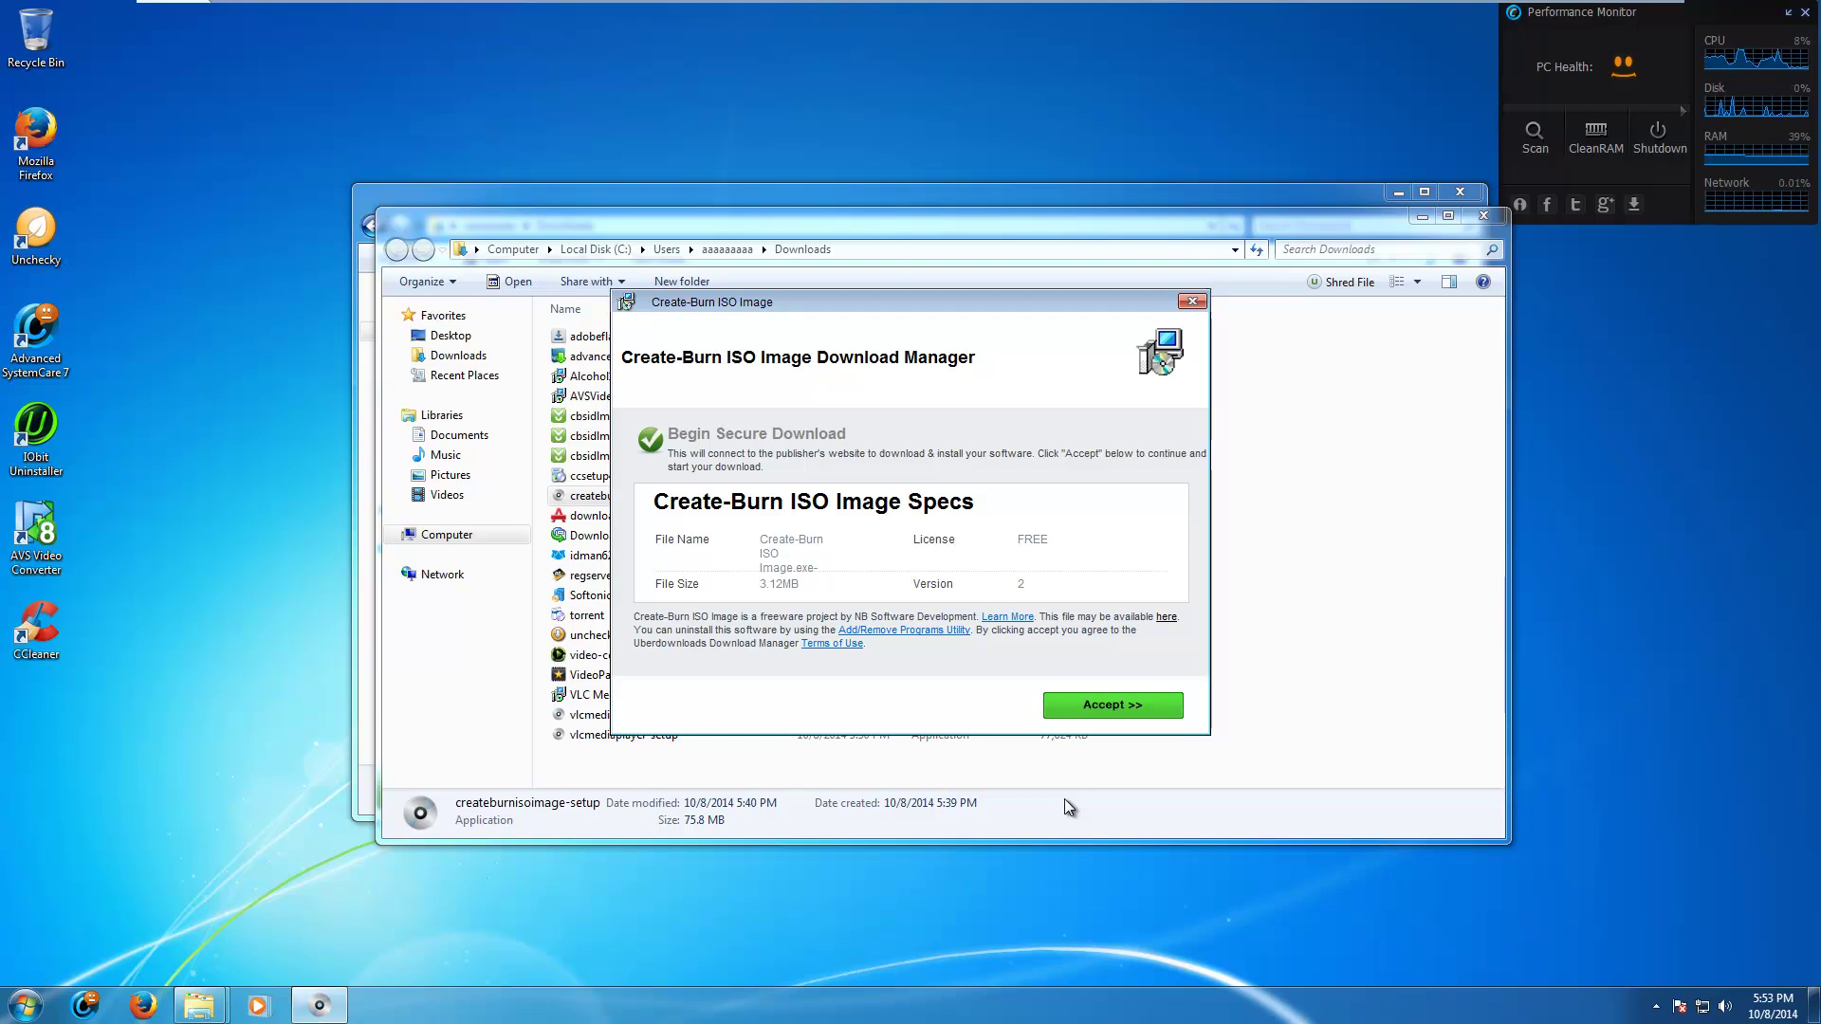
{"action": "left_click", "coordinate": [1078, 721]}
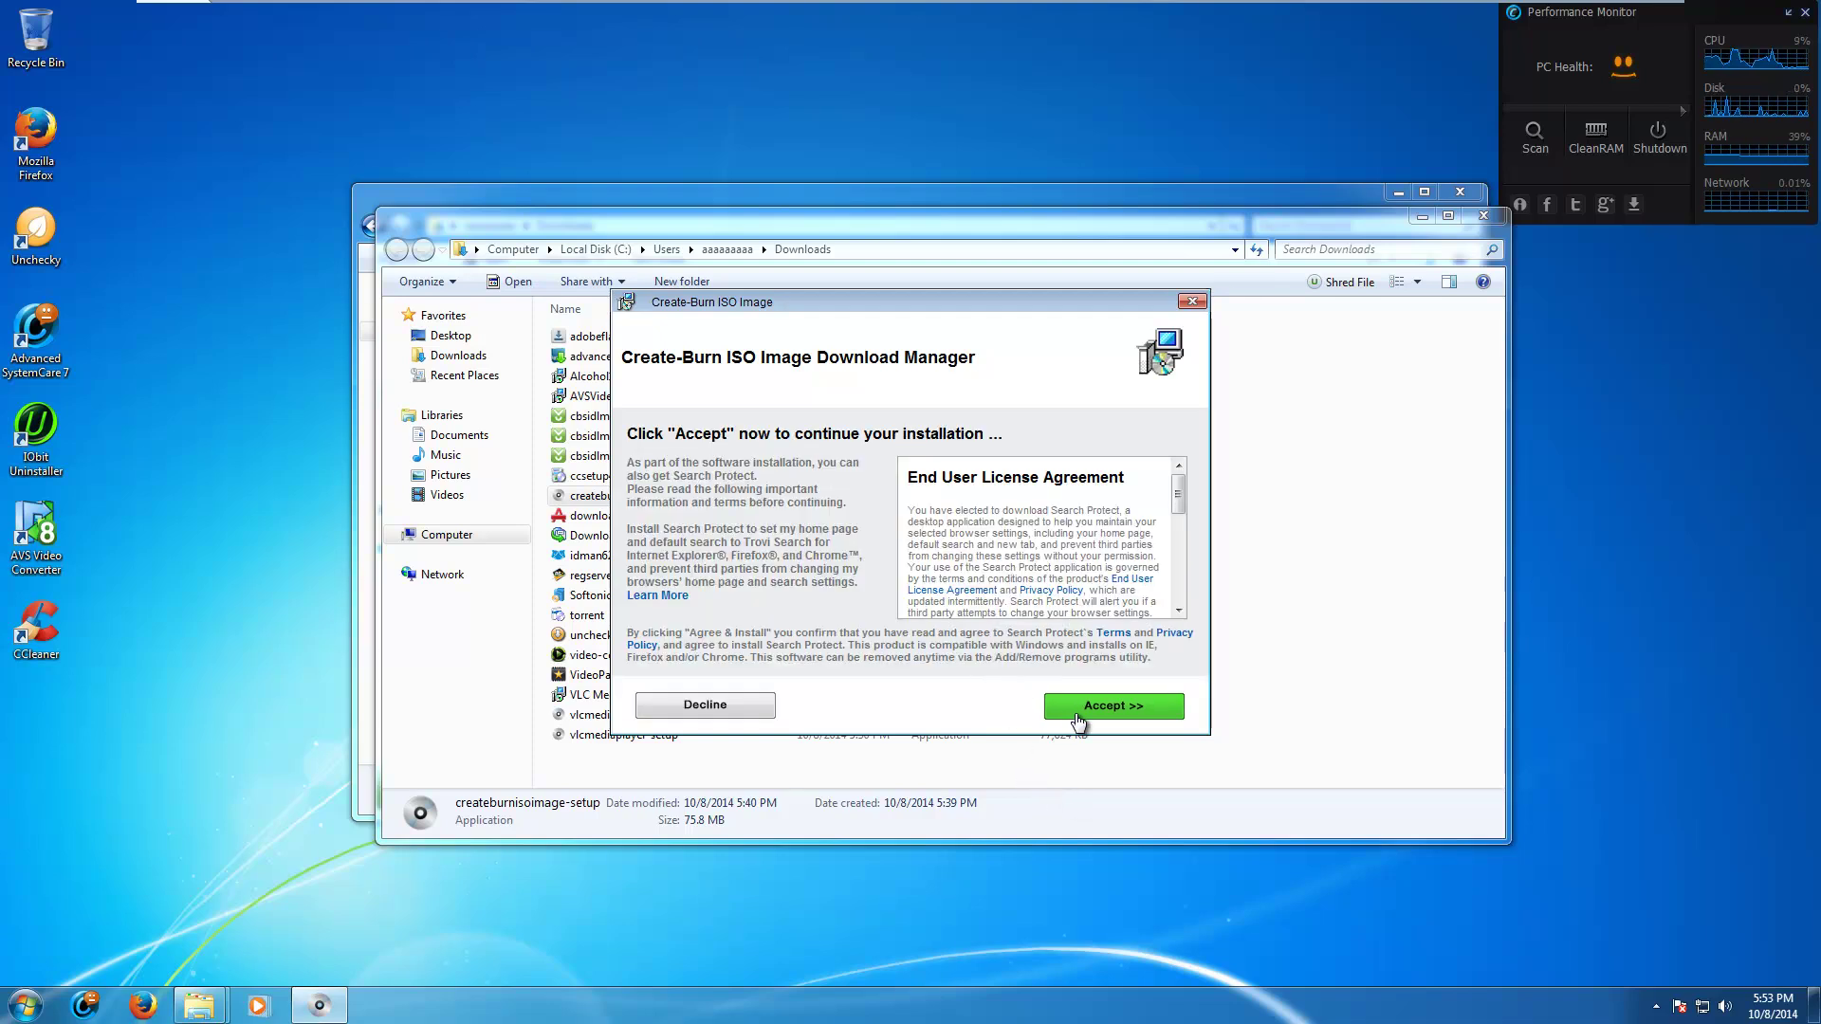
{"action": "left_click", "coordinate": [1079, 723]}
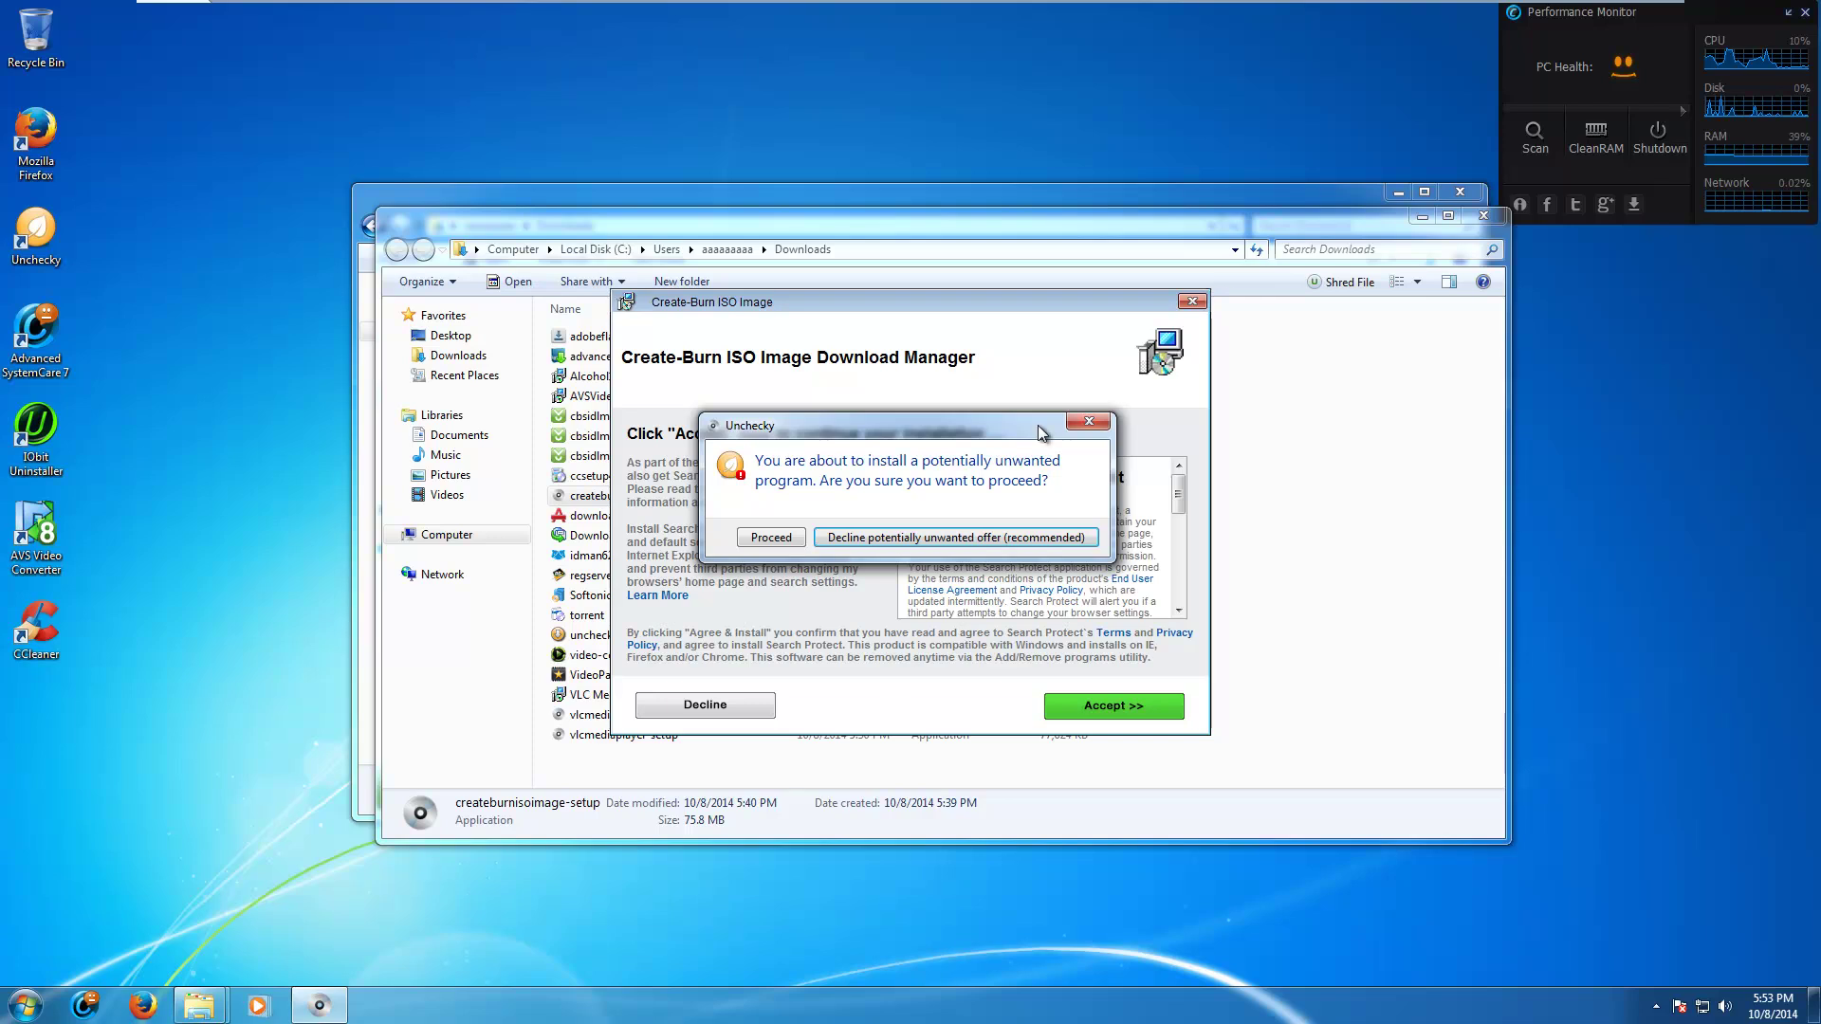
{"action": "left_click", "coordinate": [908, 538]}
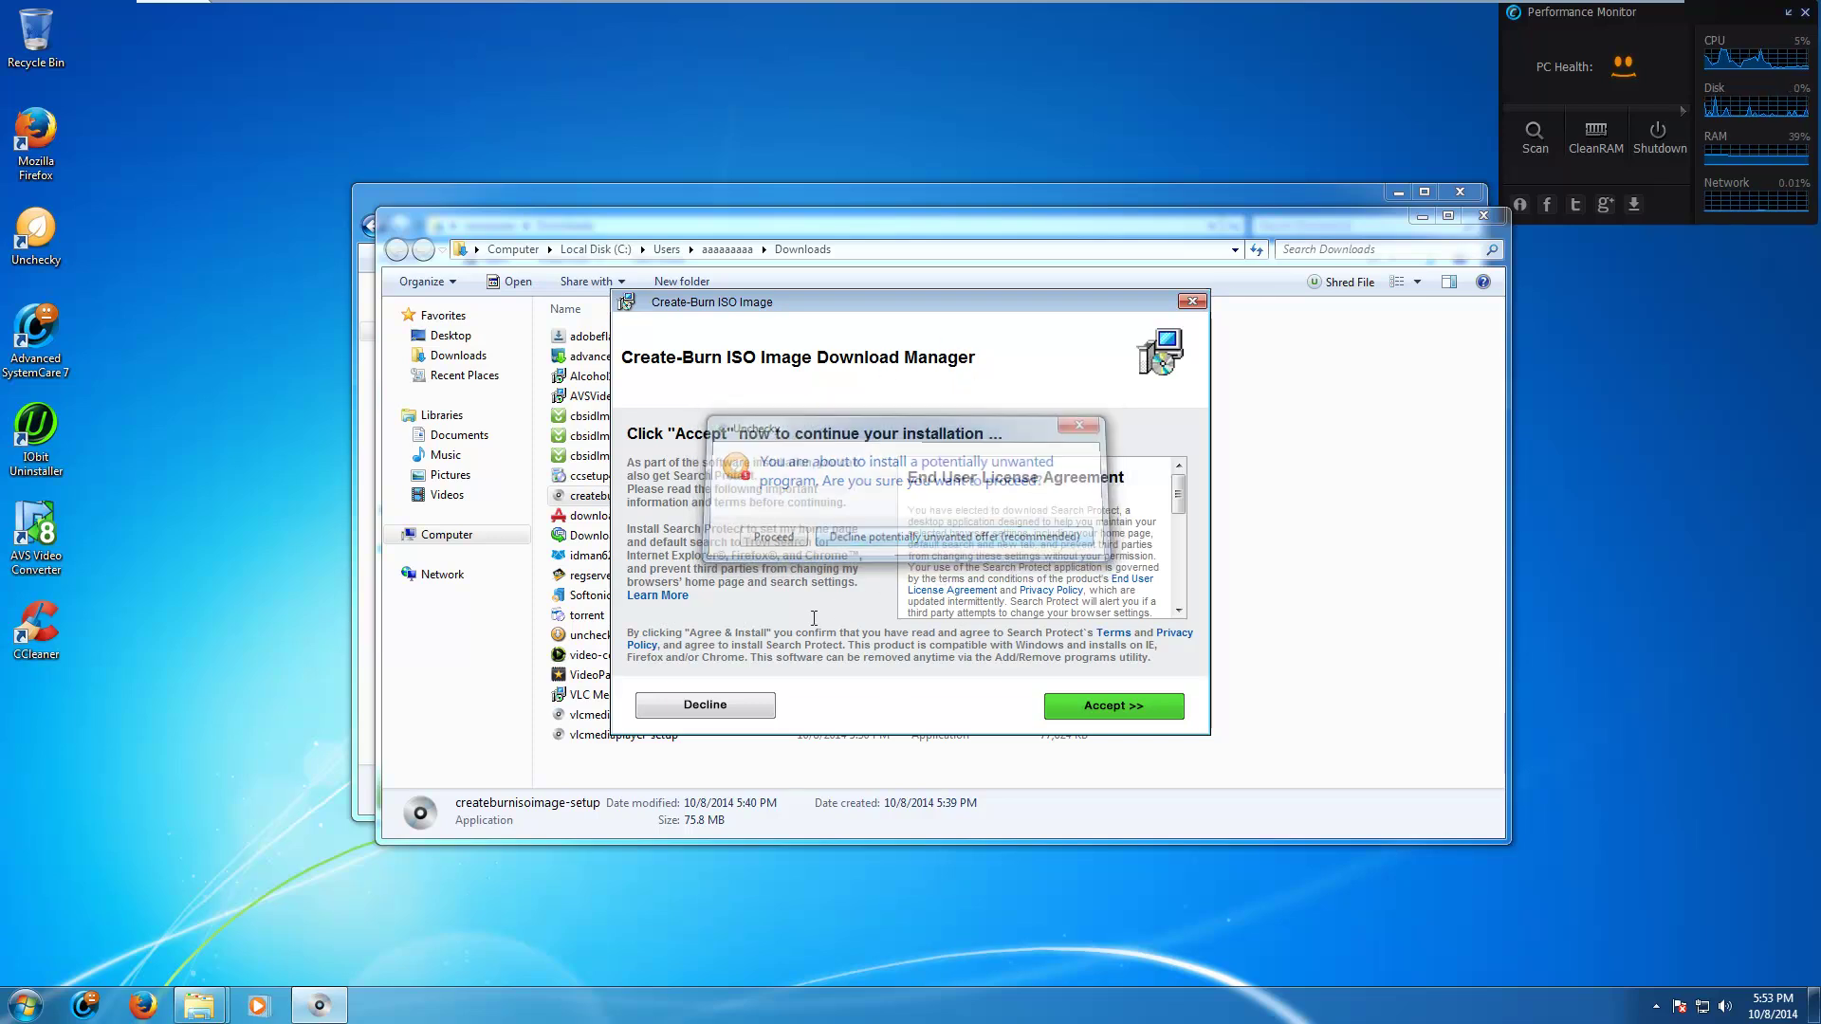
Step: Decline the TidyNetwork and RocketTab offers and let the download start
{"action": "left_click", "coordinate": [1088, 710]}
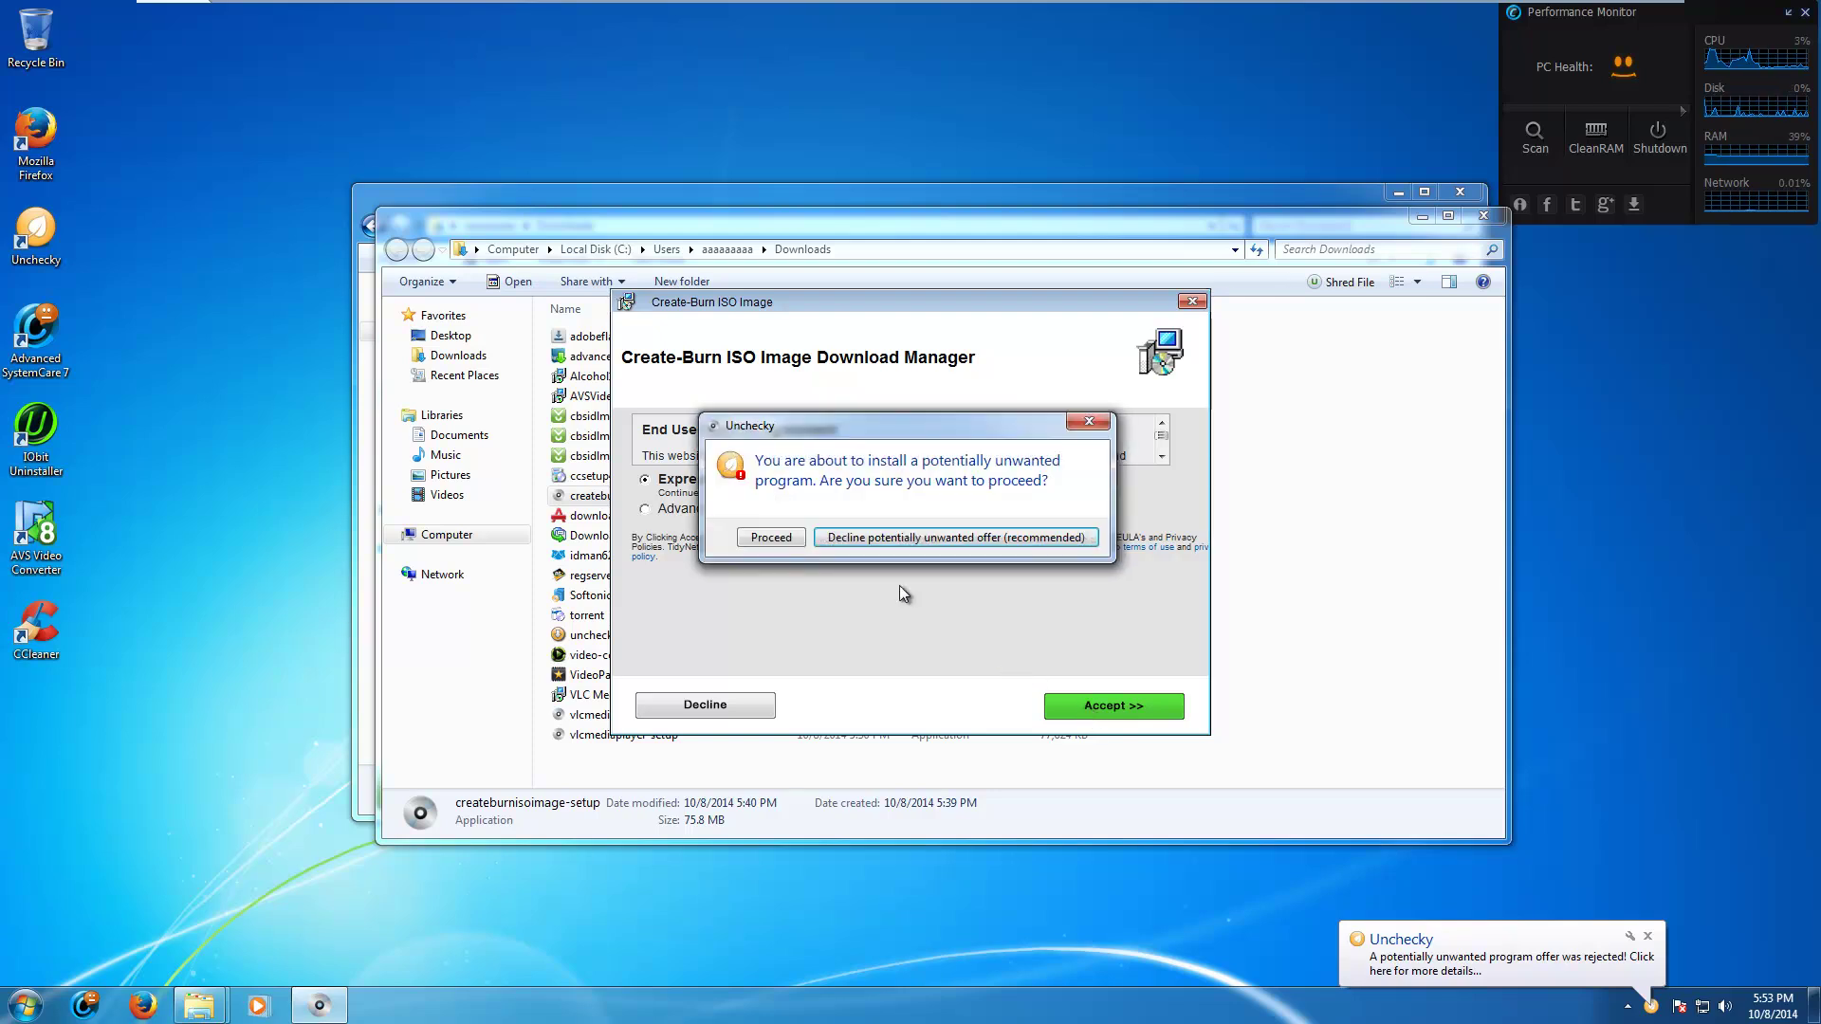
{"action": "left_click", "coordinate": [887, 538]}
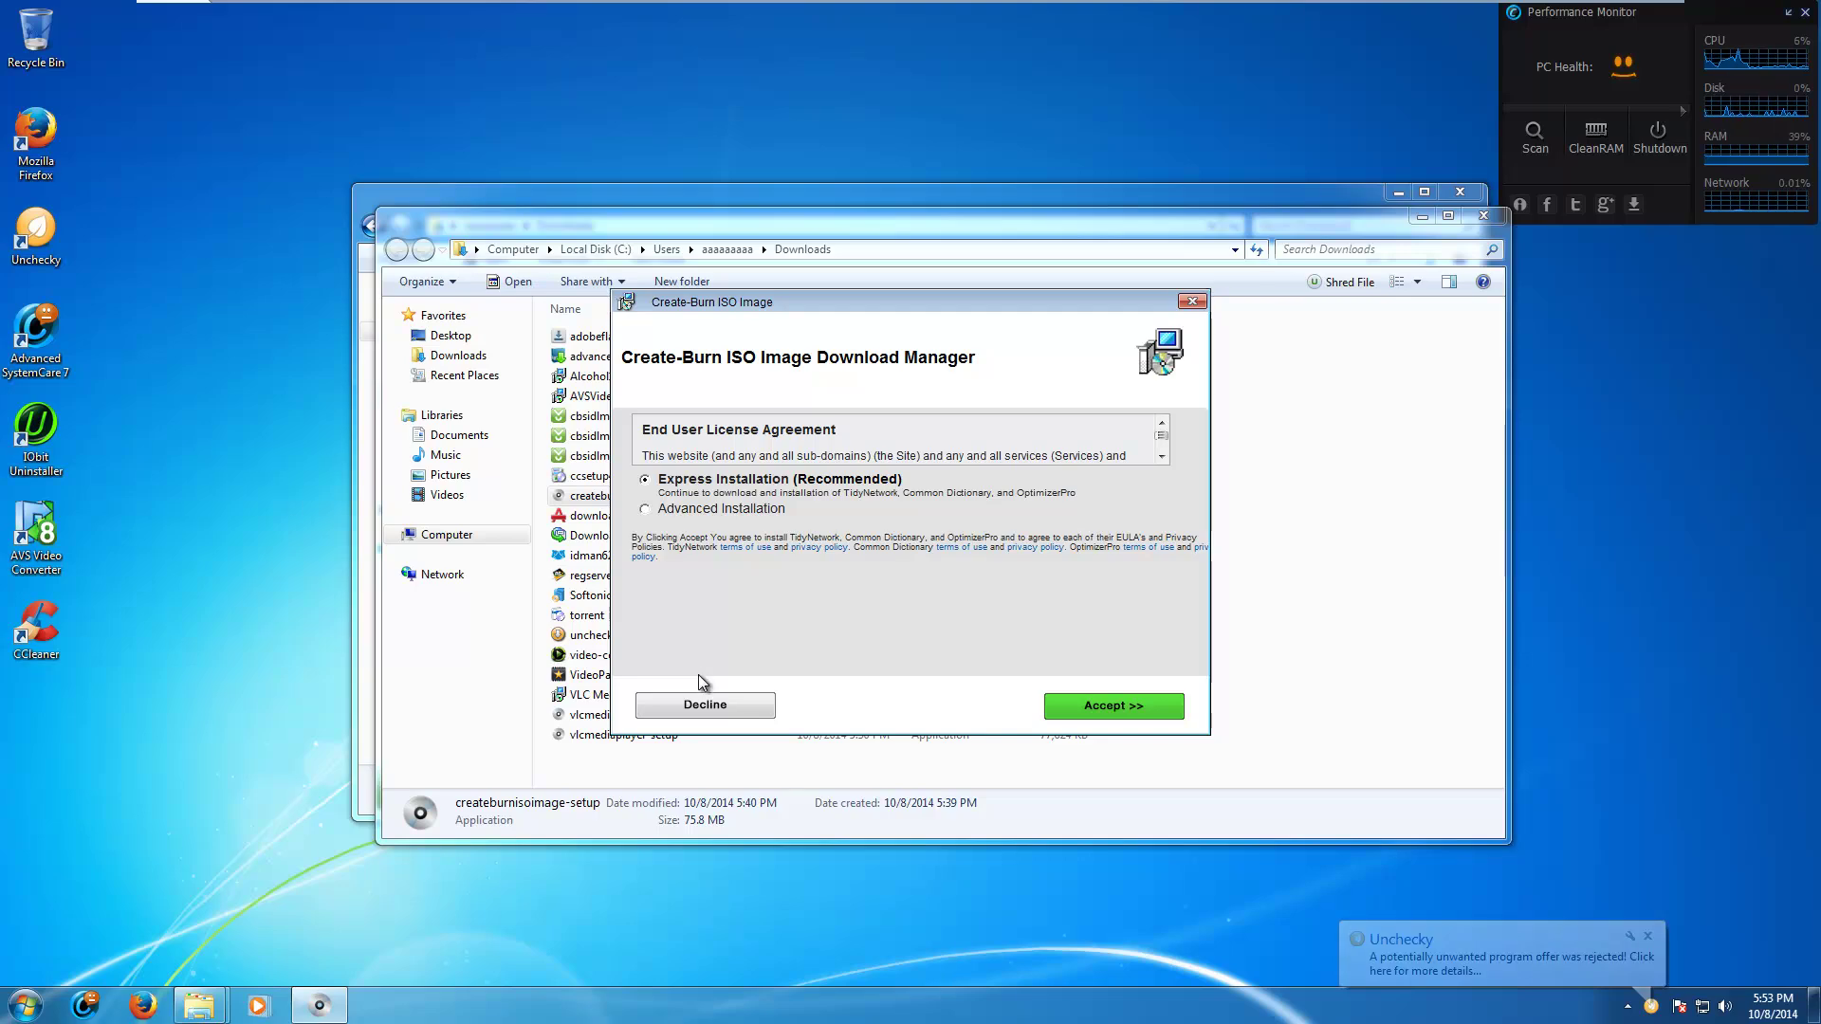
{"action": "left_click", "coordinate": [702, 707]}
{"action": "left_click", "coordinate": [1106, 707]}
{"action": "left_click", "coordinate": [865, 537]}
{"action": "left_click", "coordinate": [721, 716]}
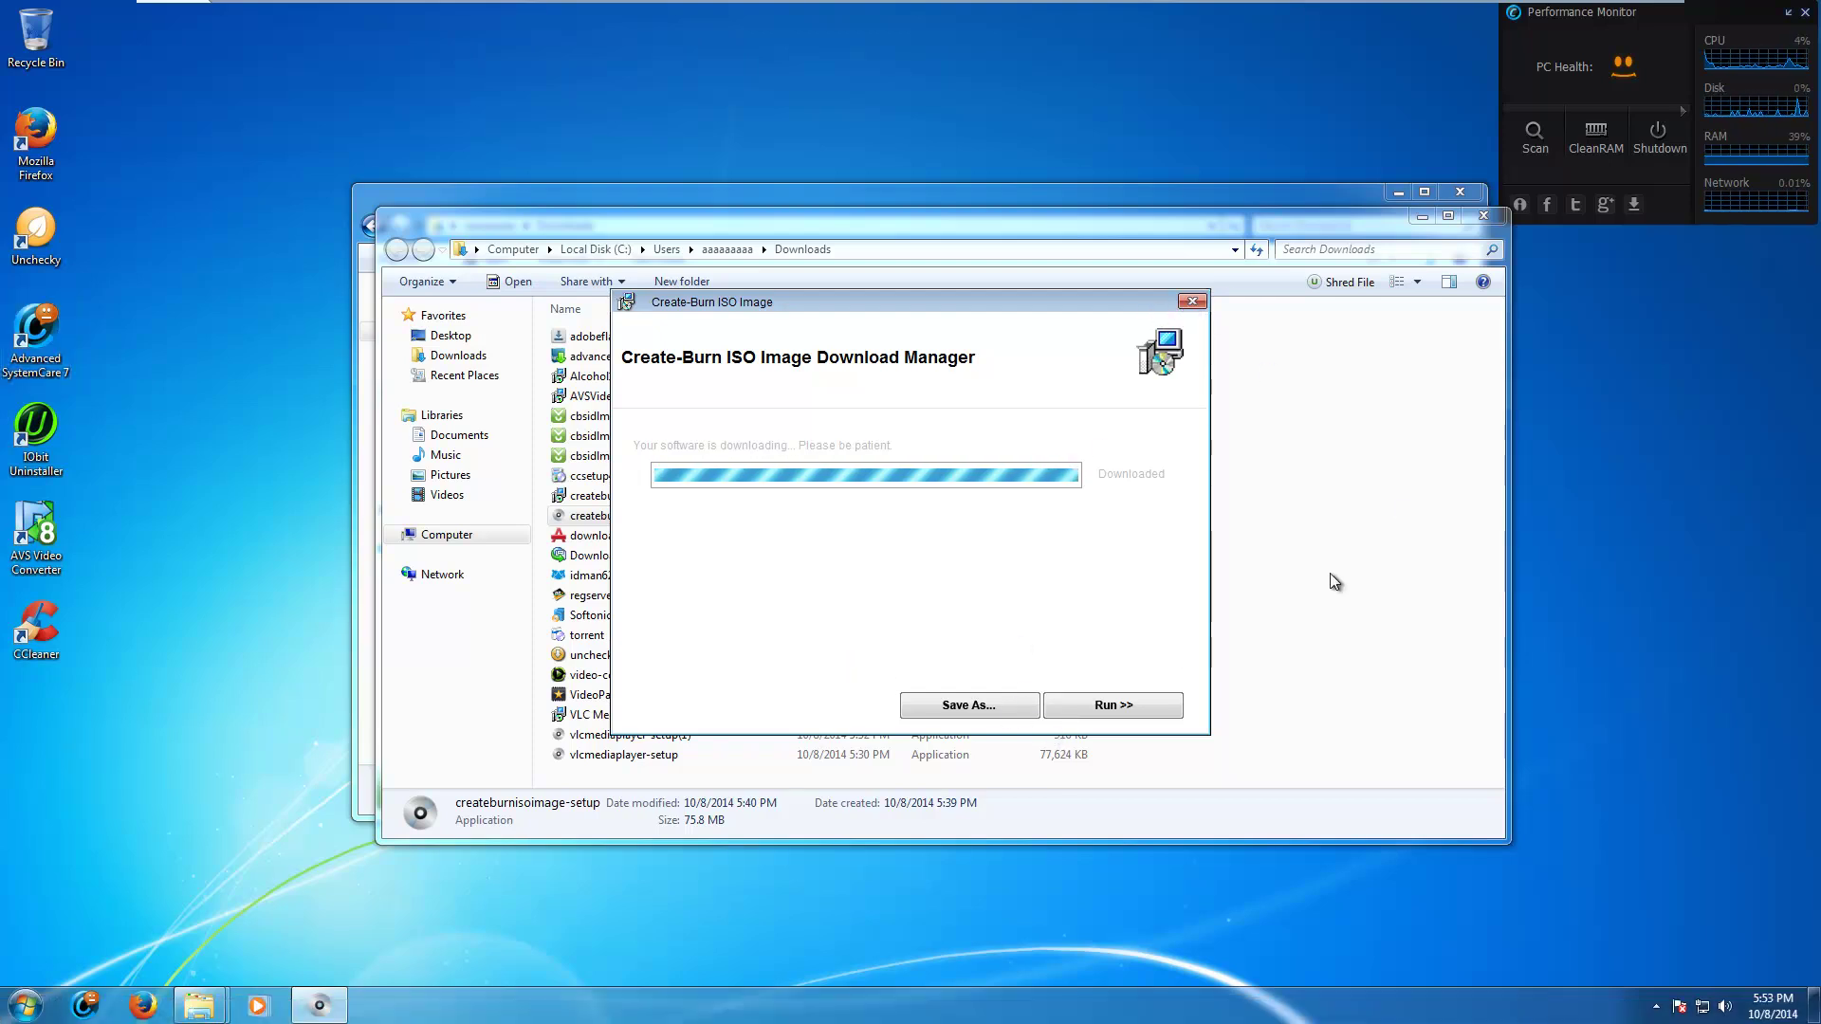
Step: Close the Create-Burn ISO setup from the taskbar, confirming cancellation of the installation
{"action": "right_click", "coordinate": [319, 1004]}
{"action": "left_click", "coordinate": [300, 954]}
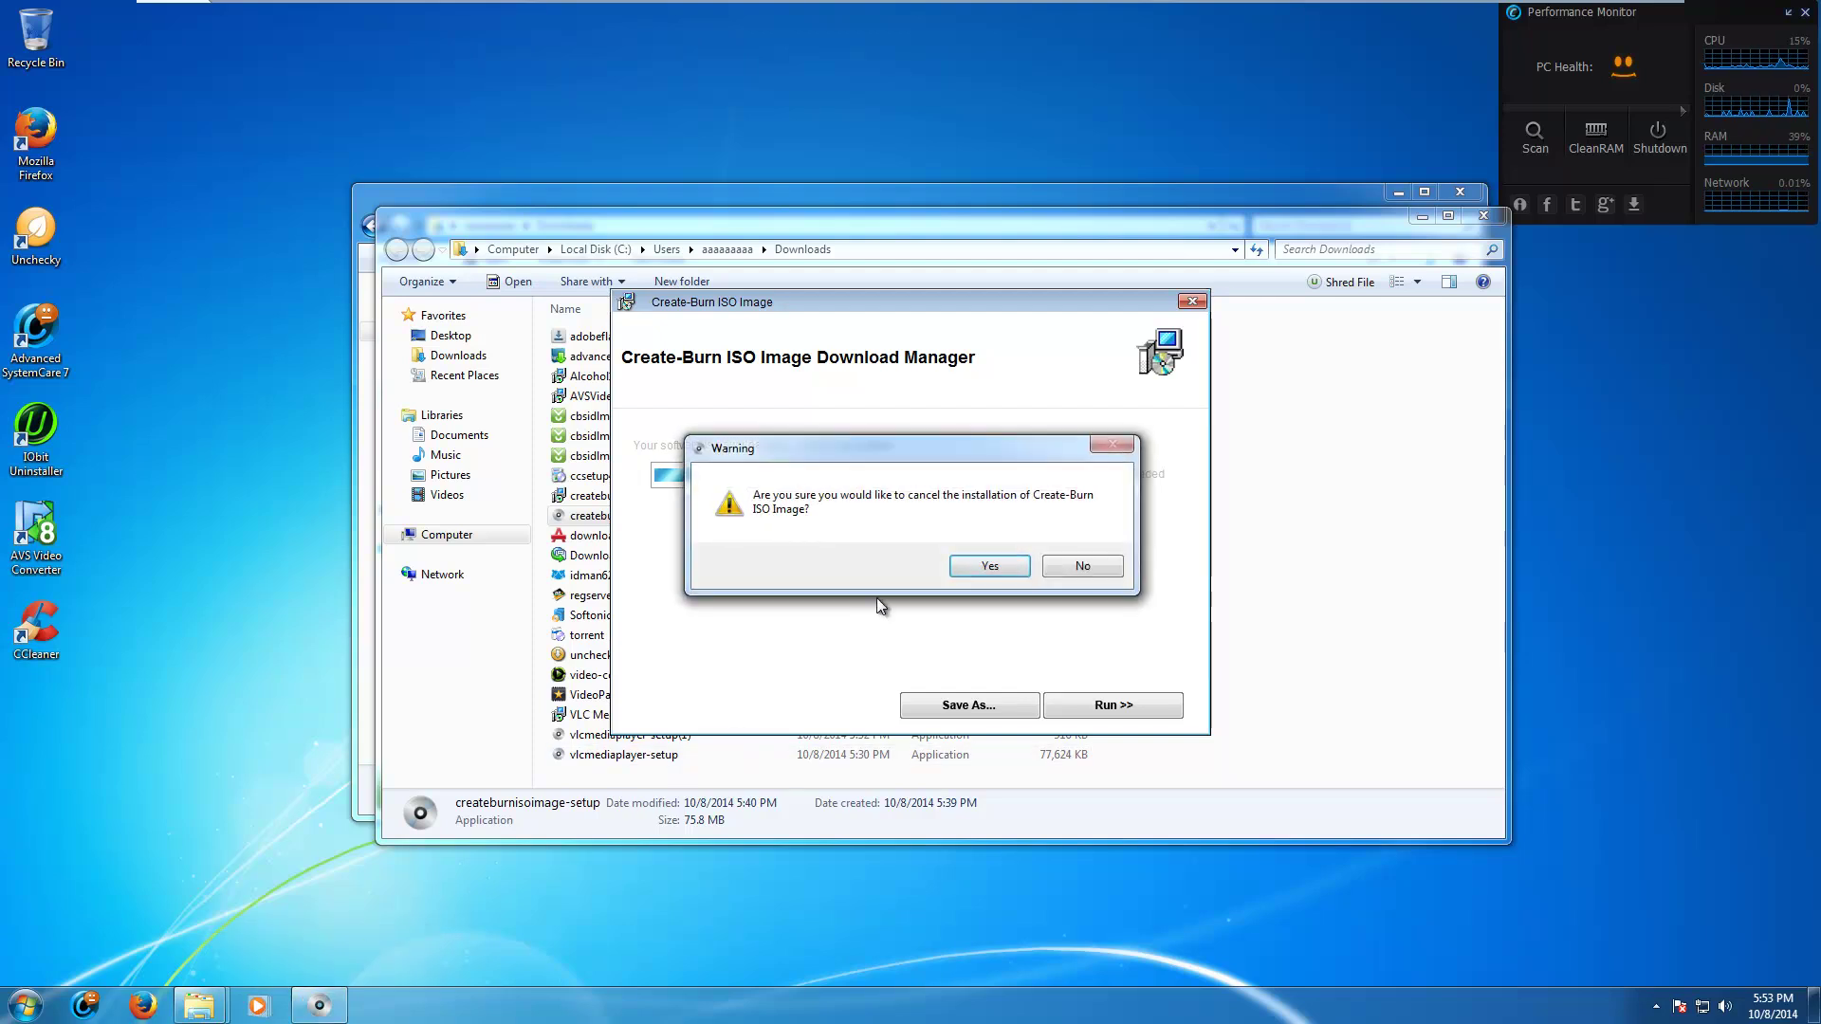
{"action": "left_click", "coordinate": [1012, 570]}
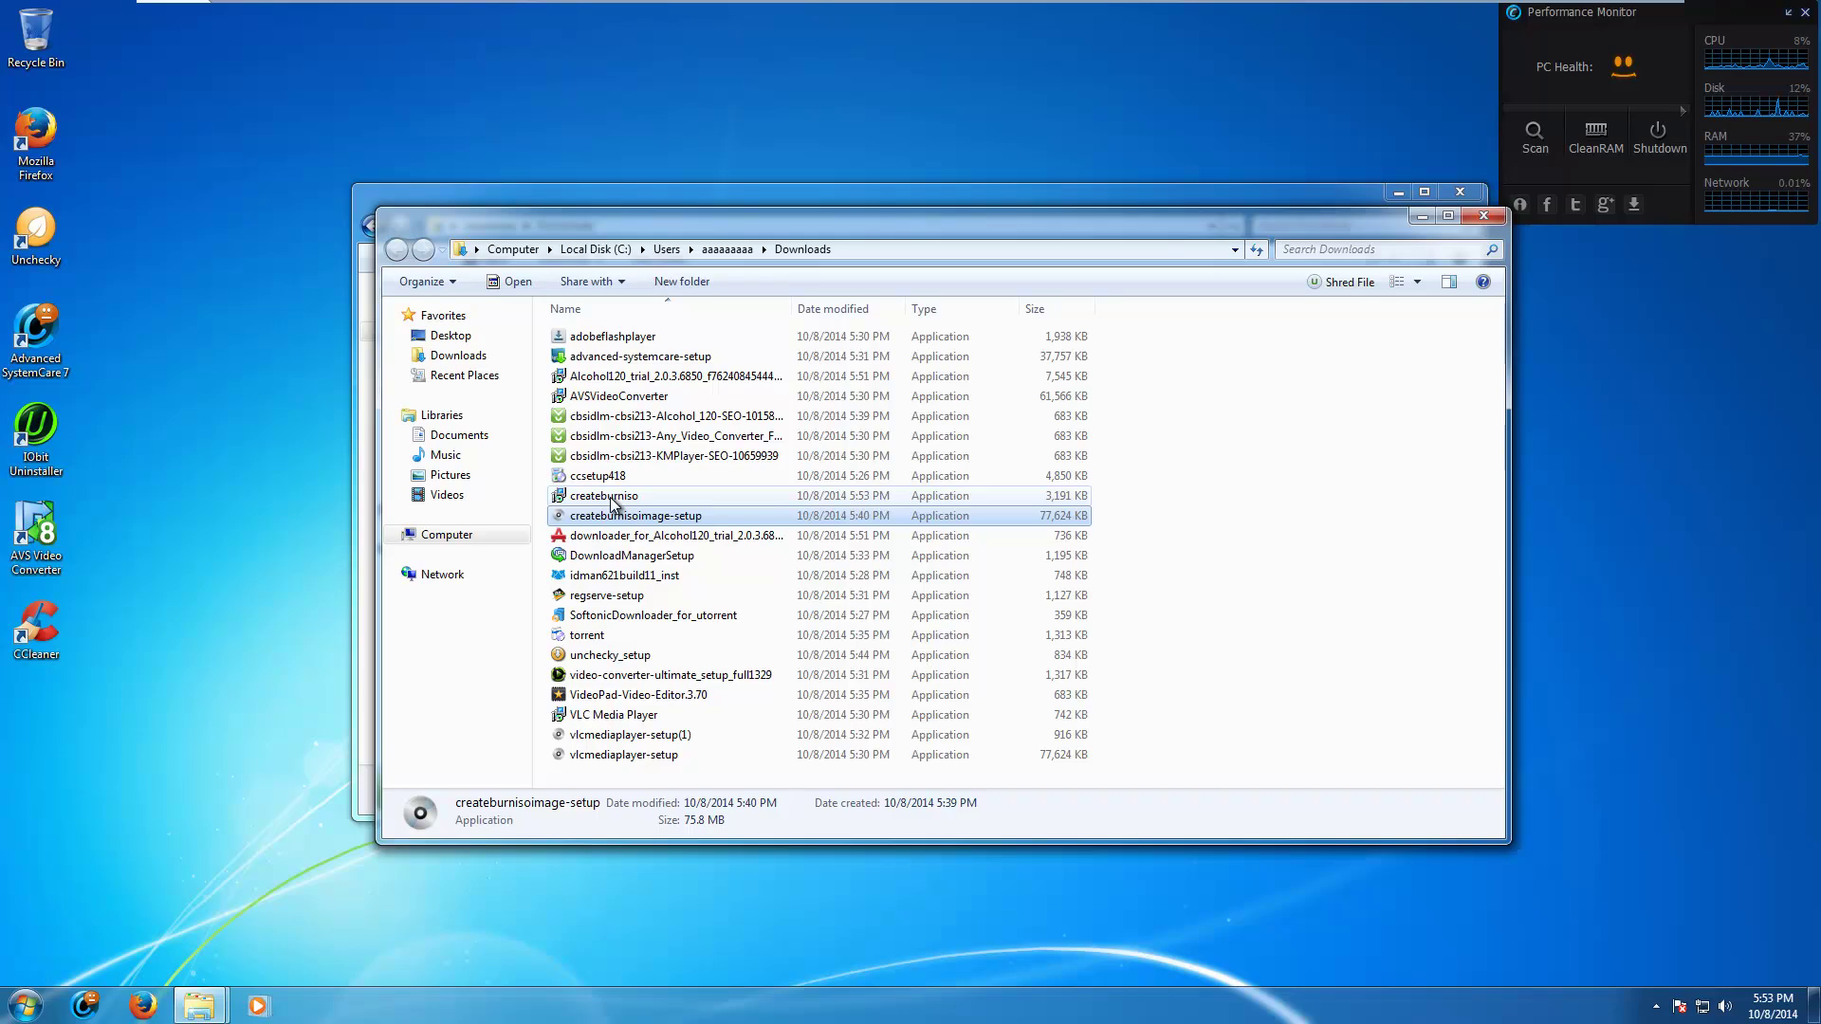
{"action": "left_click", "coordinate": [639, 557]}
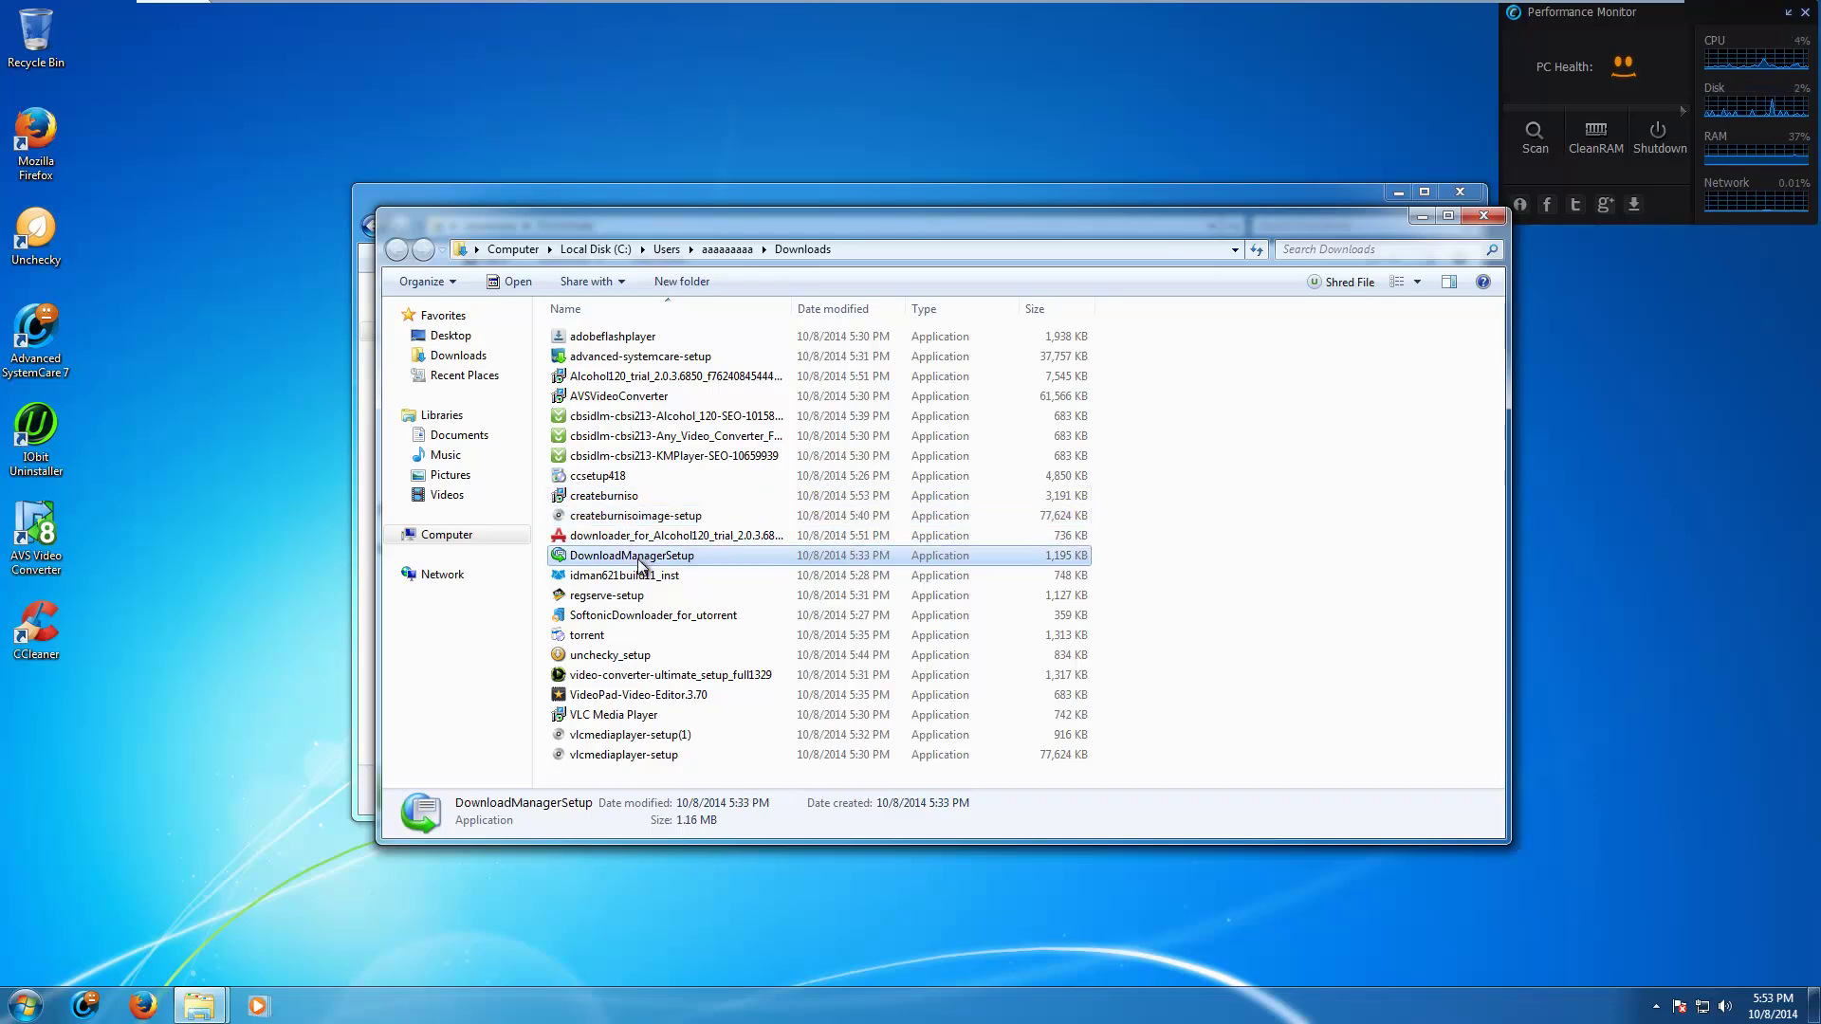
Step: Run DownloadManagerSetup and accept its licence agreement
{"action": "double_click", "coordinate": [639, 559]}
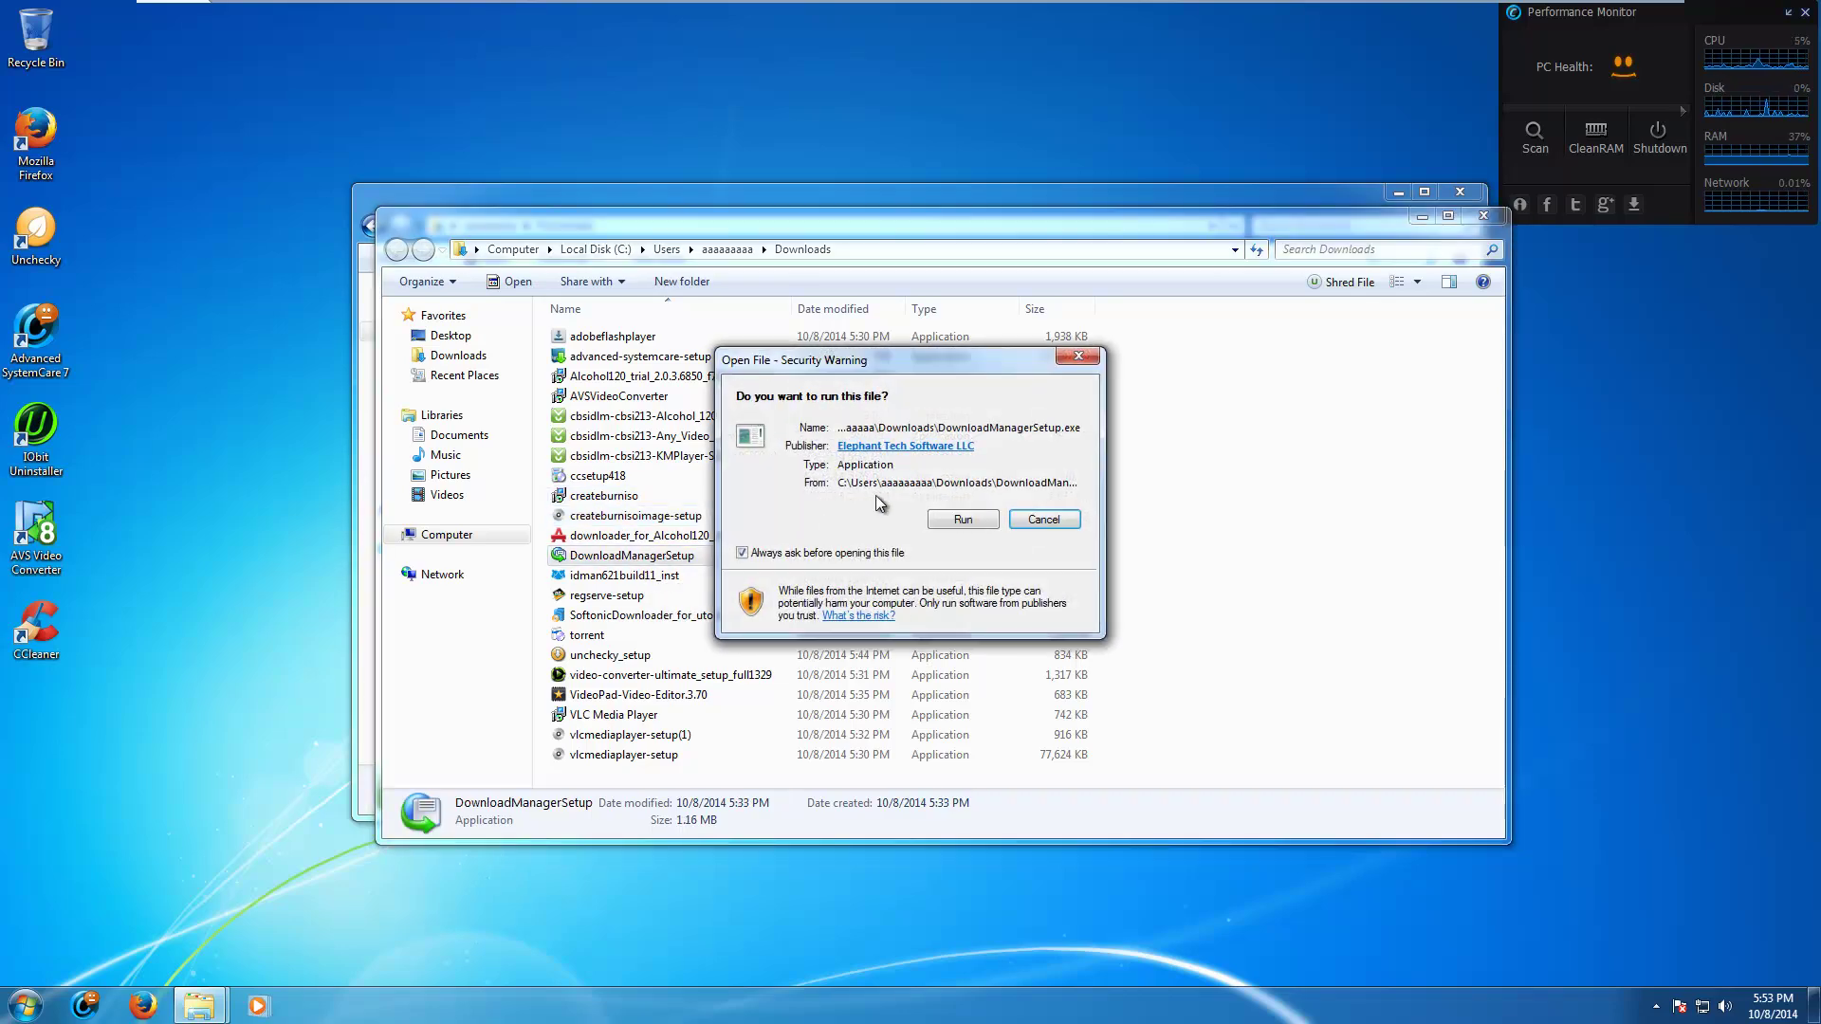
{"action": "left_click", "coordinate": [961, 520]}
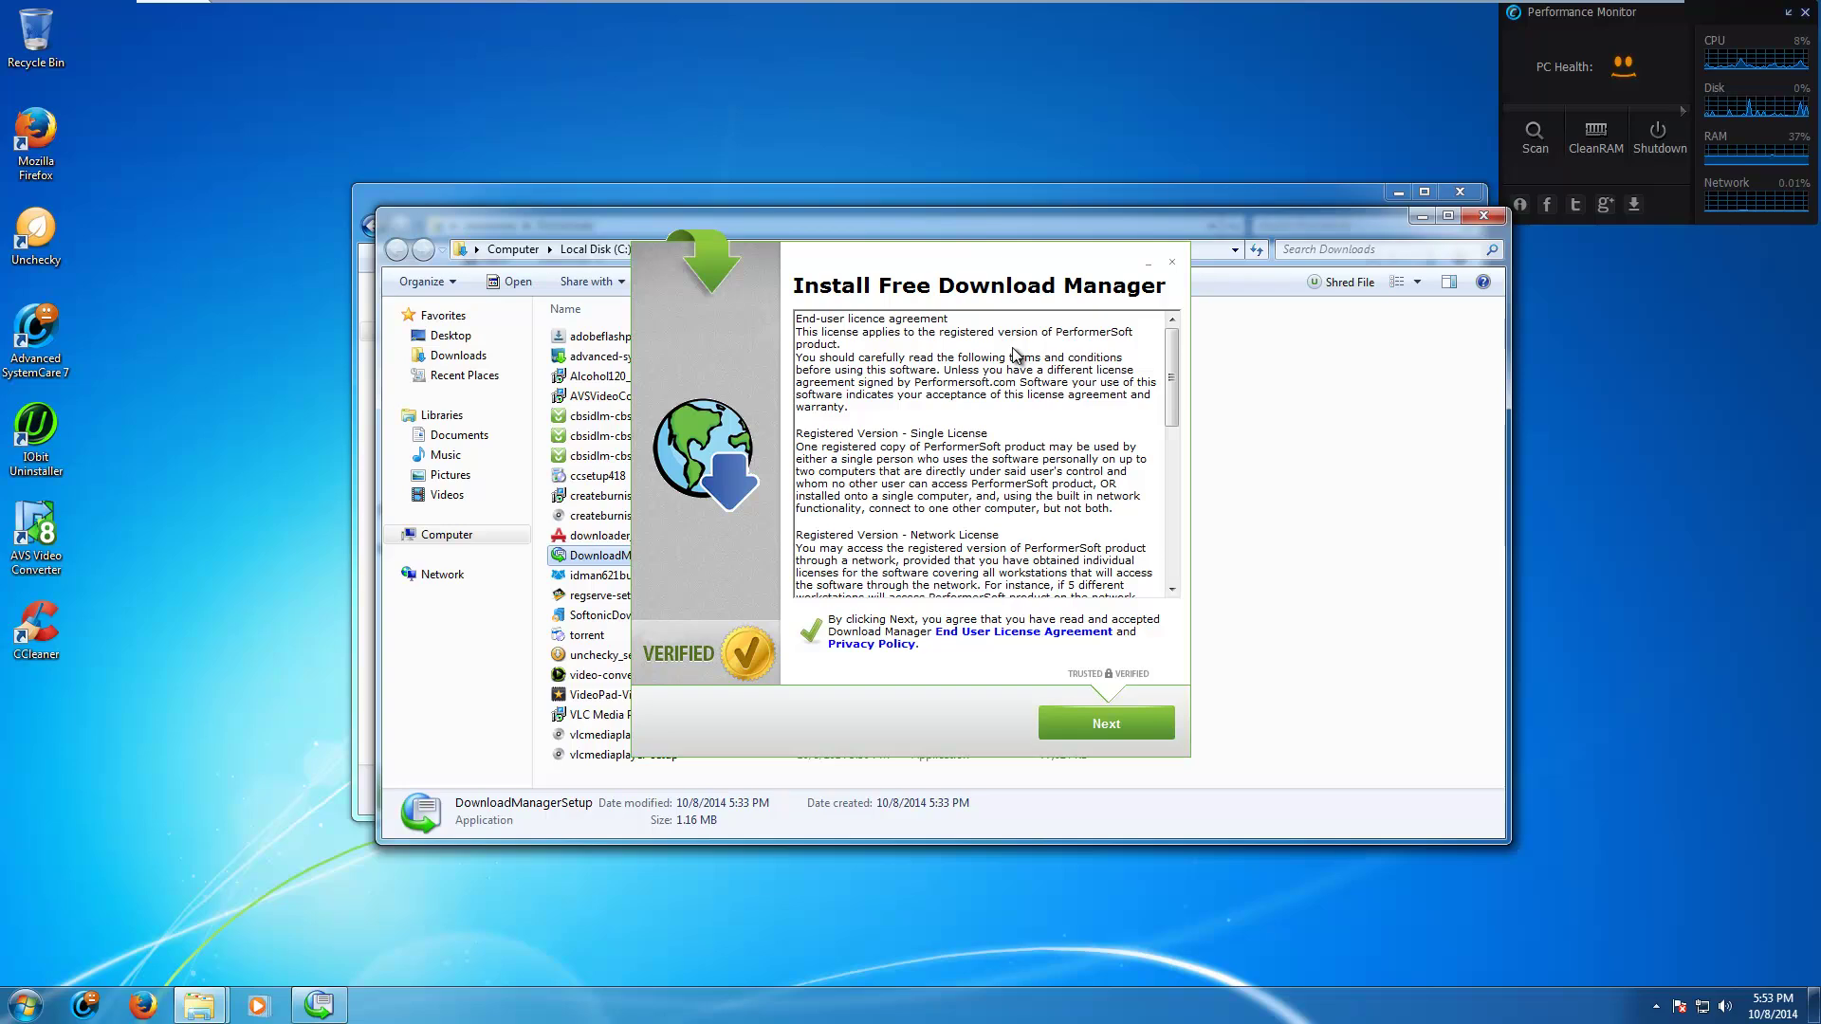
{"action": "scroll", "coordinate": [1050, 464], "scroll_direction": "down", "scroll_amount": 10}
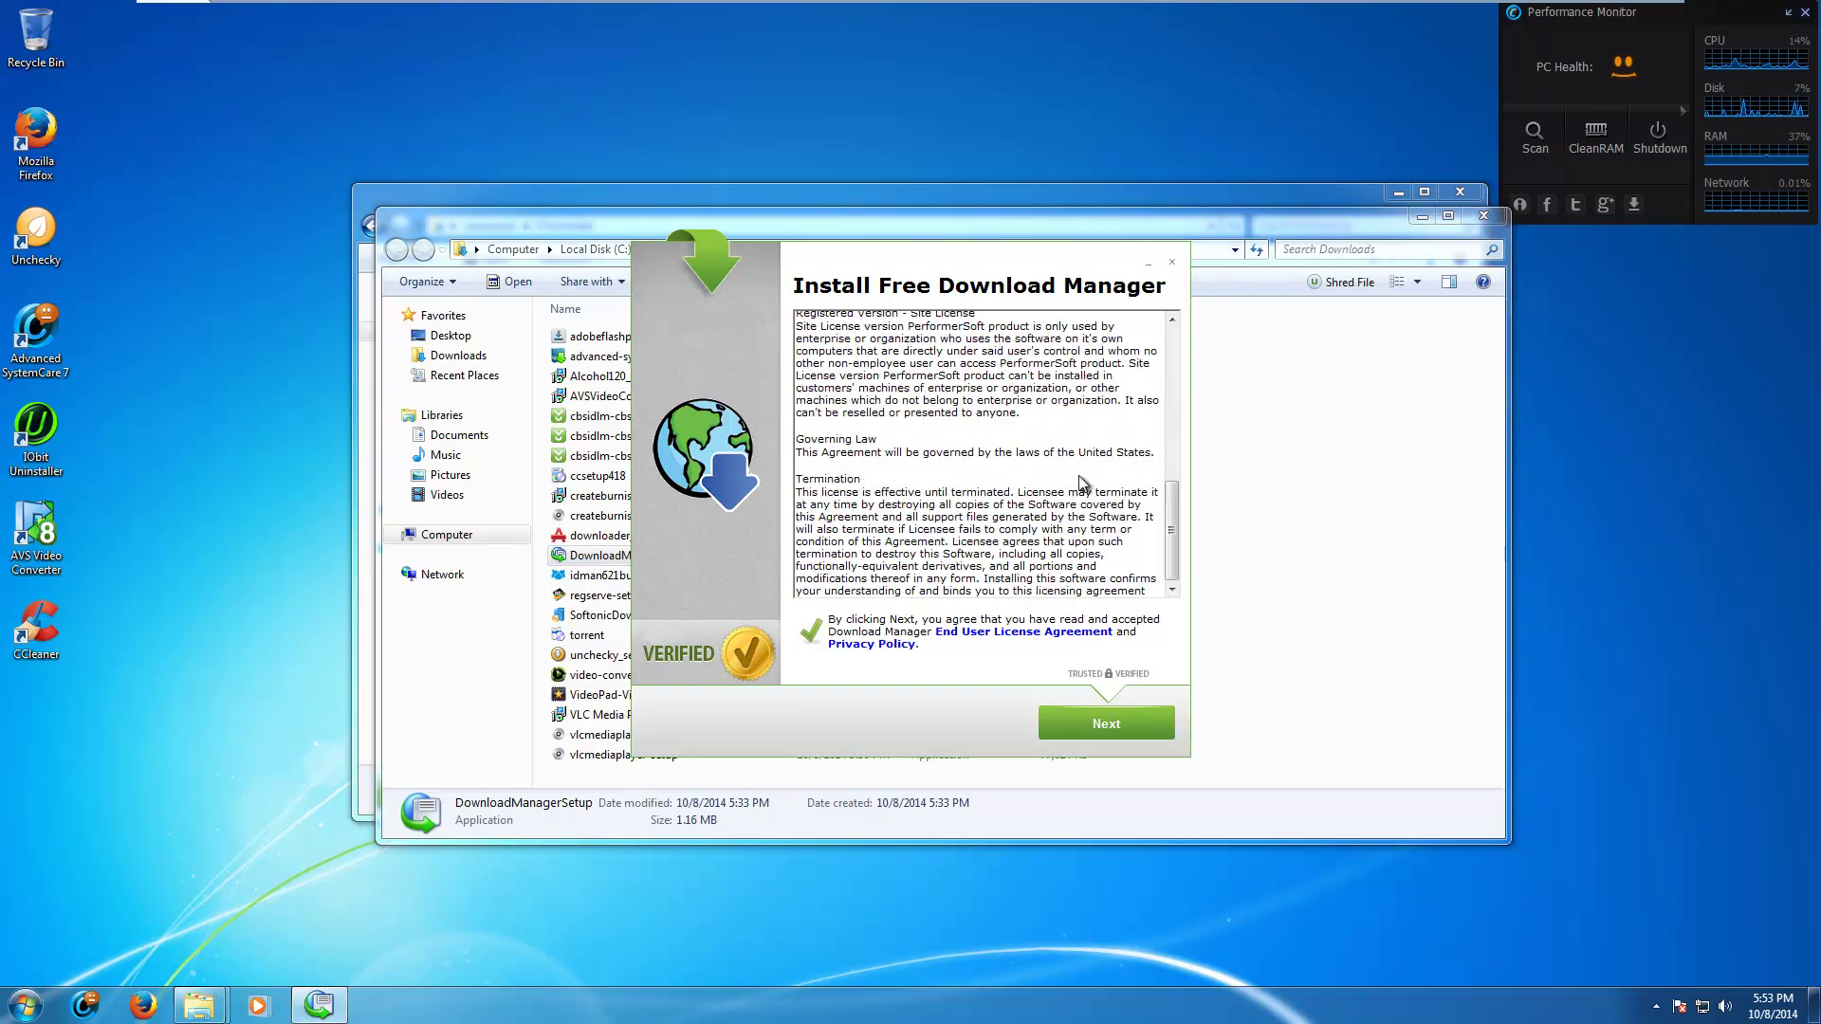
{"action": "left_click", "coordinate": [1107, 724]}
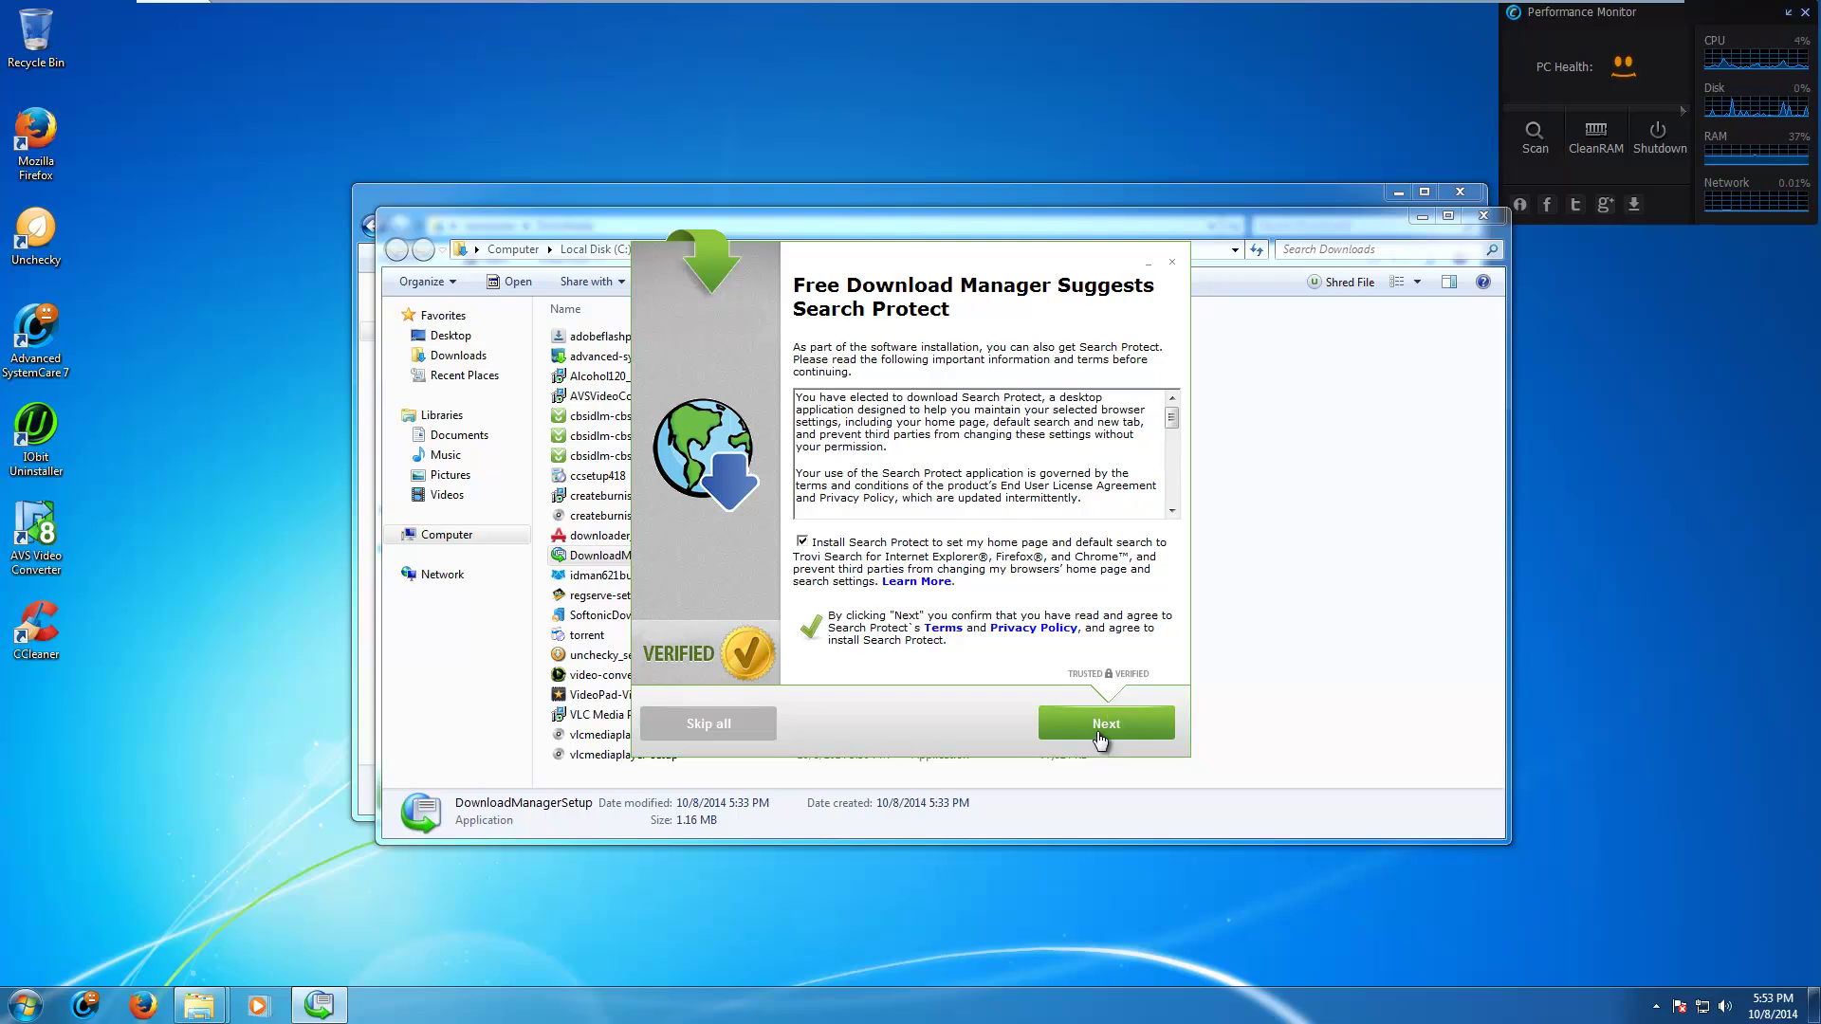
Step: Accept the Search Protect, MyPCBackup, SpeedAnalysis and PC Performer offers to start installing
{"action": "left_click", "coordinate": [1098, 734]}
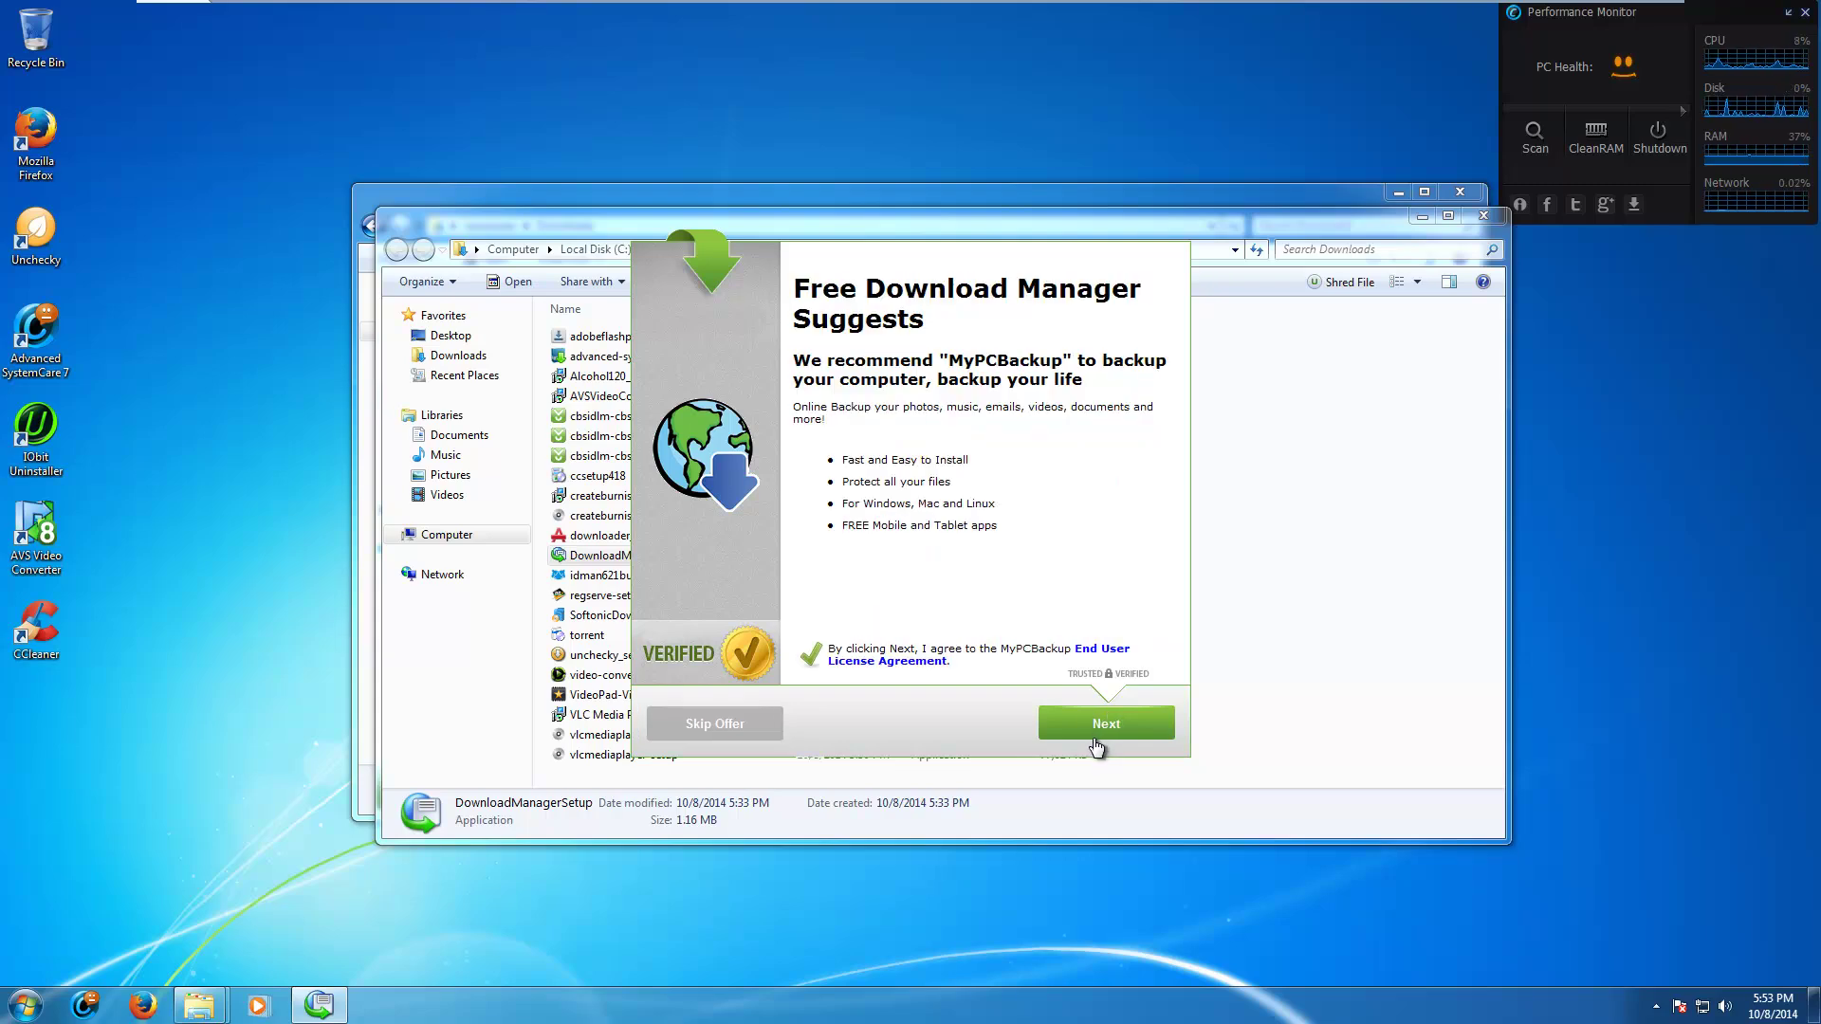
{"action": "left_click", "coordinate": [1089, 742]}
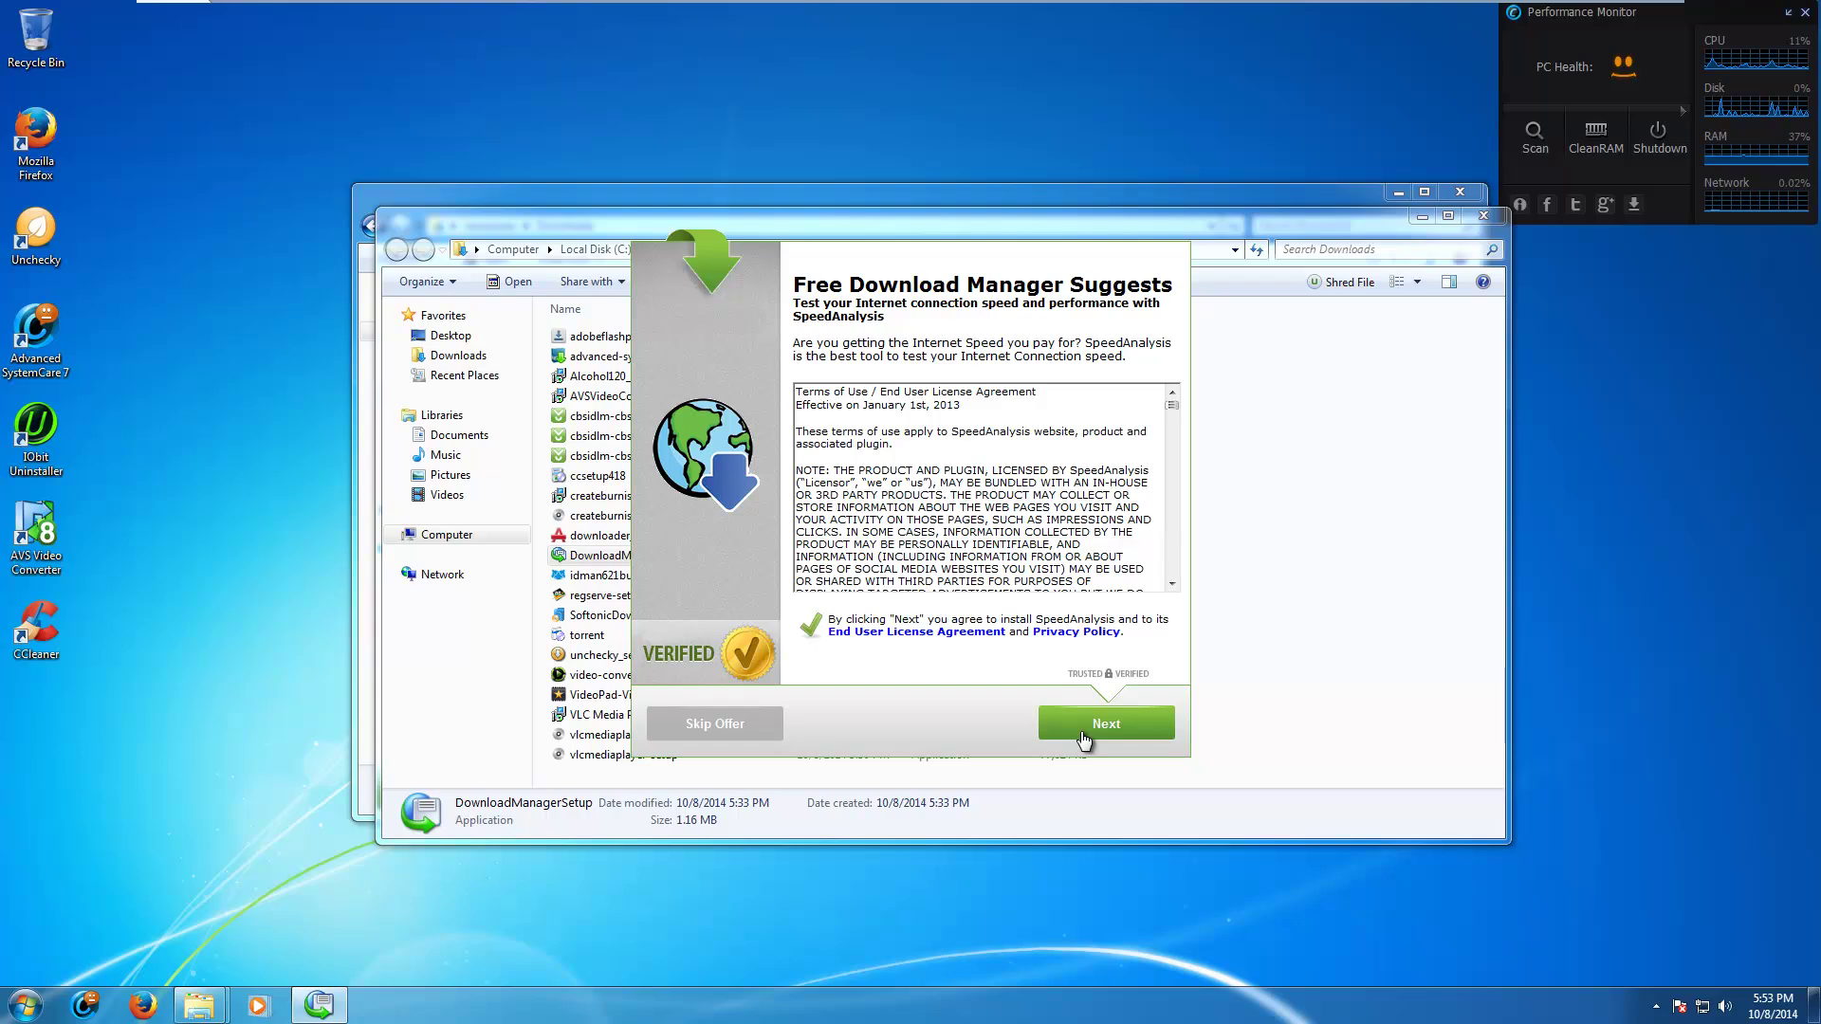
{"action": "left_click", "coordinate": [1084, 738]}
{"action": "left_click", "coordinate": [1084, 738]}
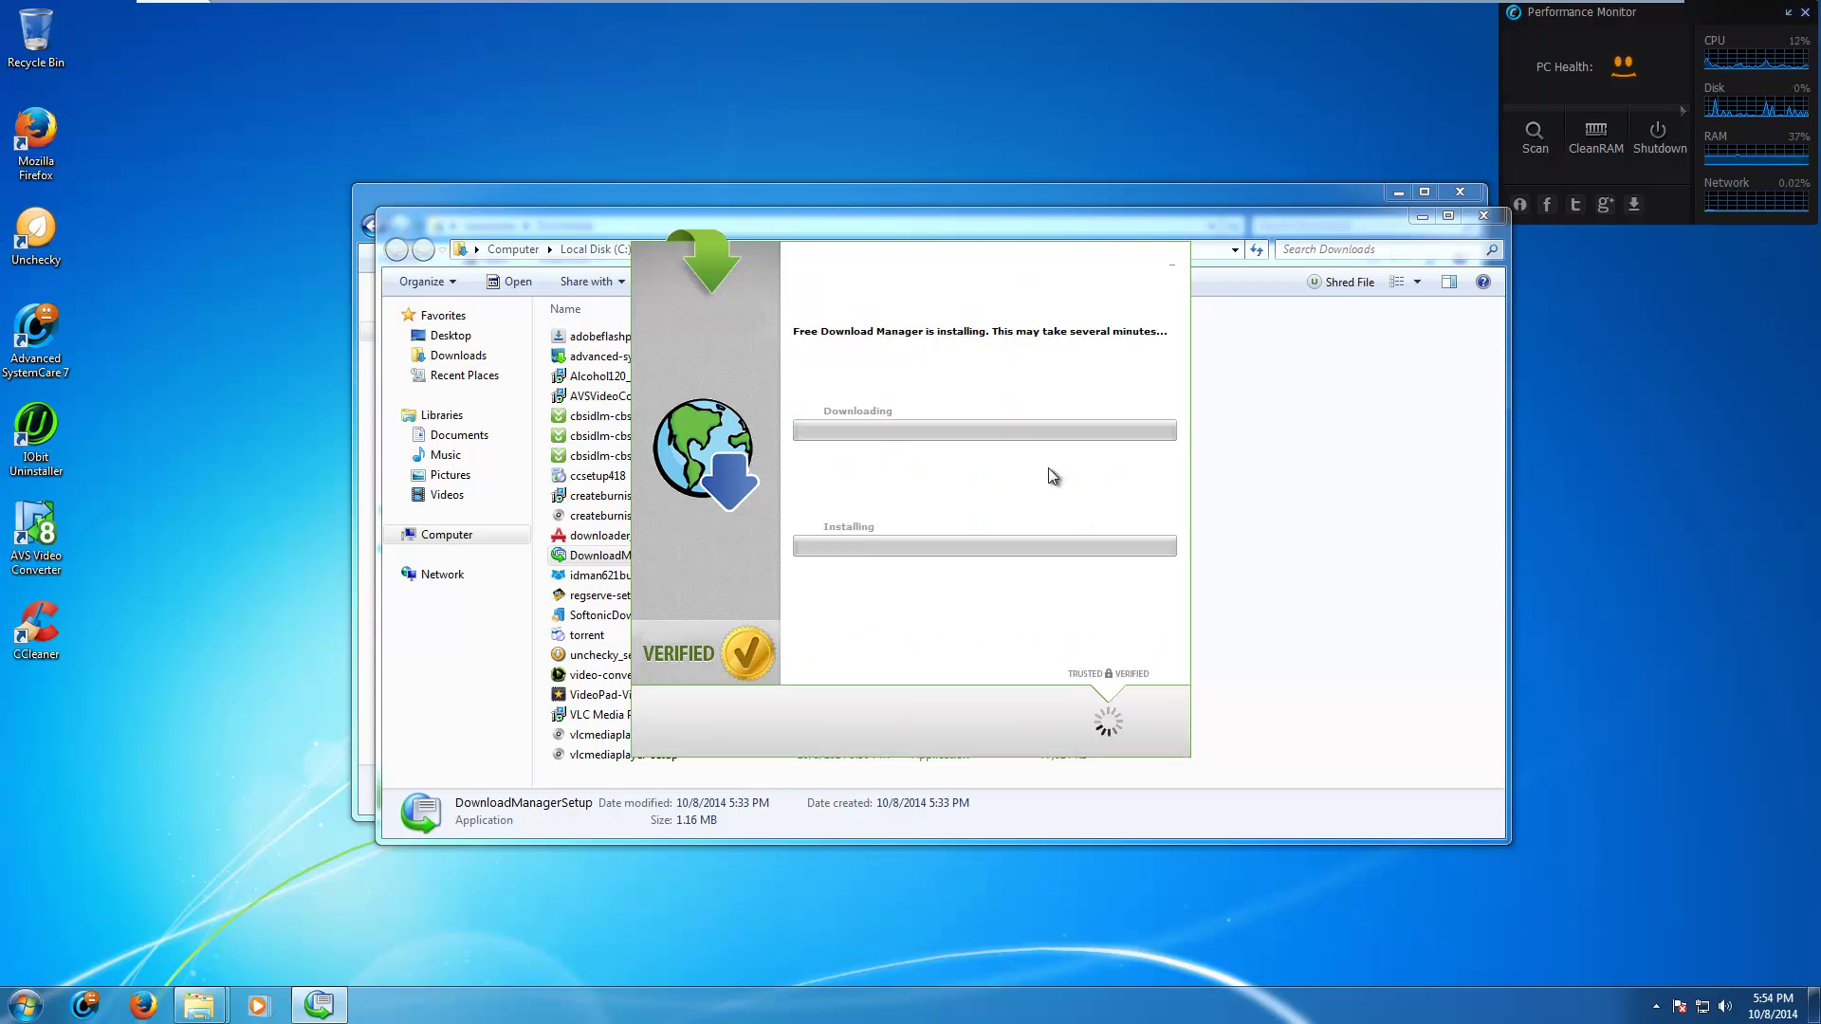
{"action": "left_click", "coordinate": [563, 577]}
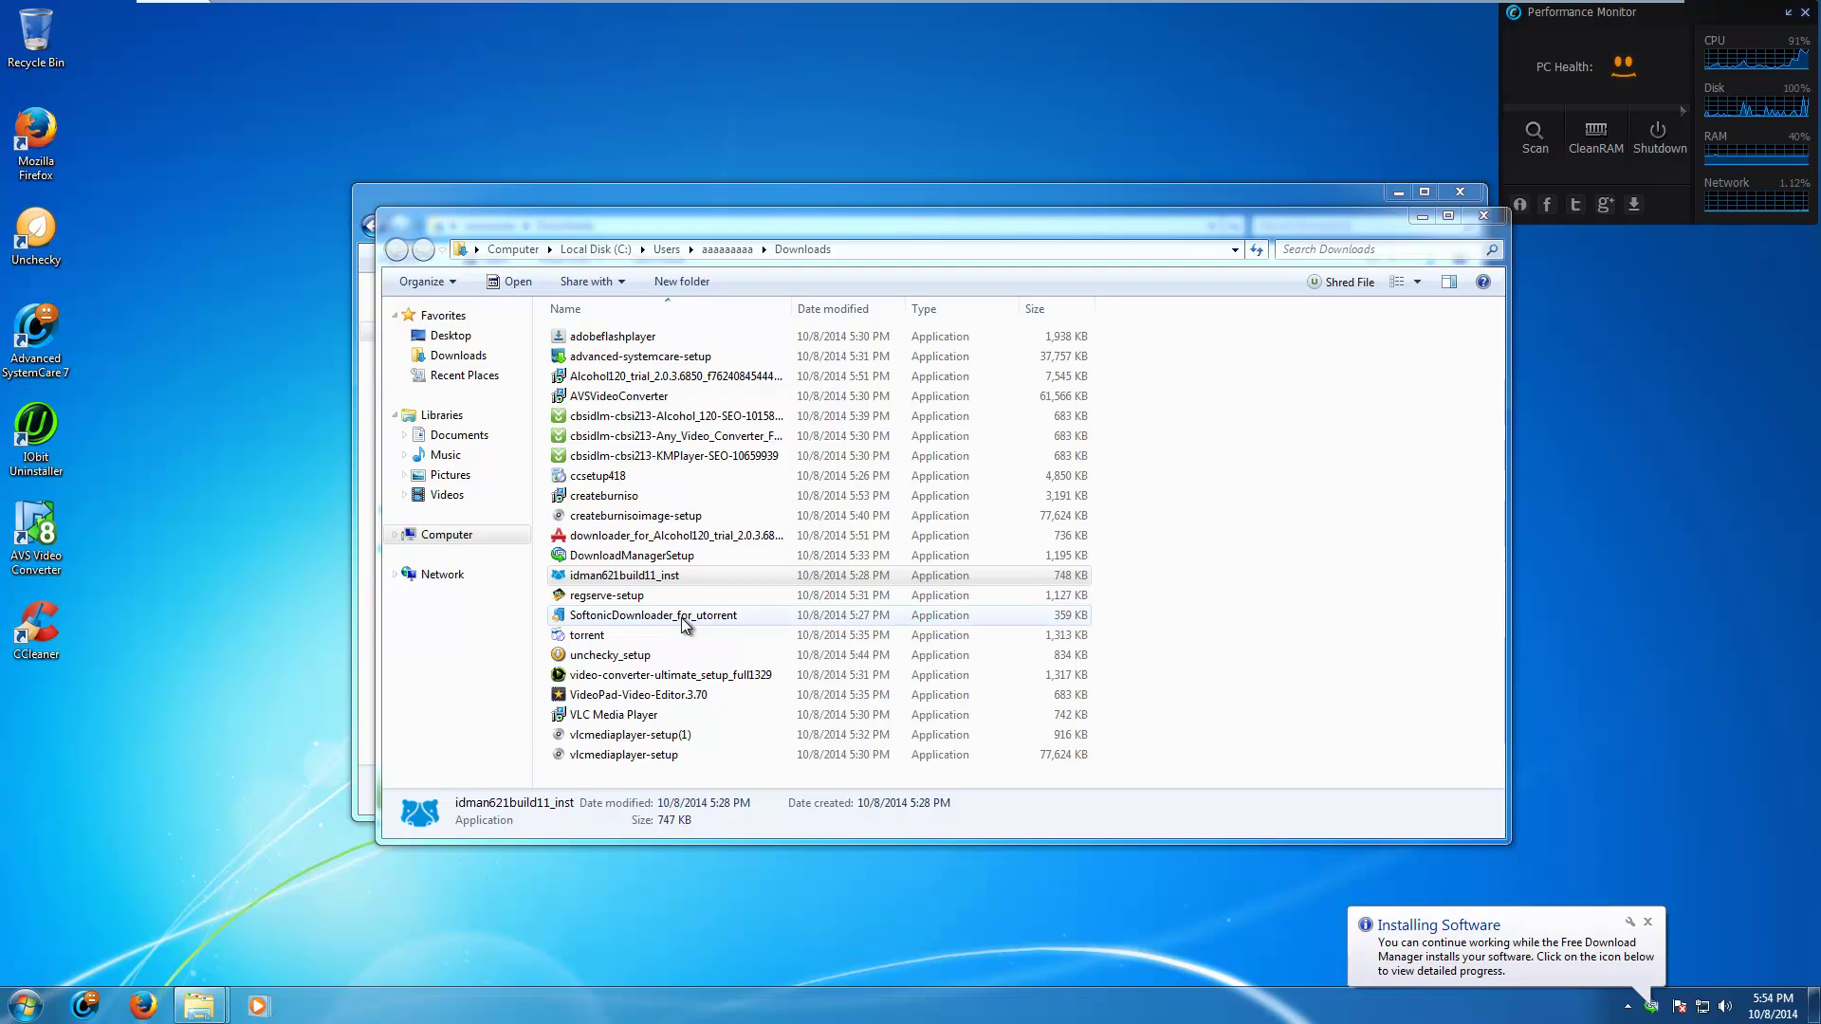
Step: Run the idman621build11_inst installer from the Downloads folder
{"action": "left_click", "coordinate": [724, 577]}
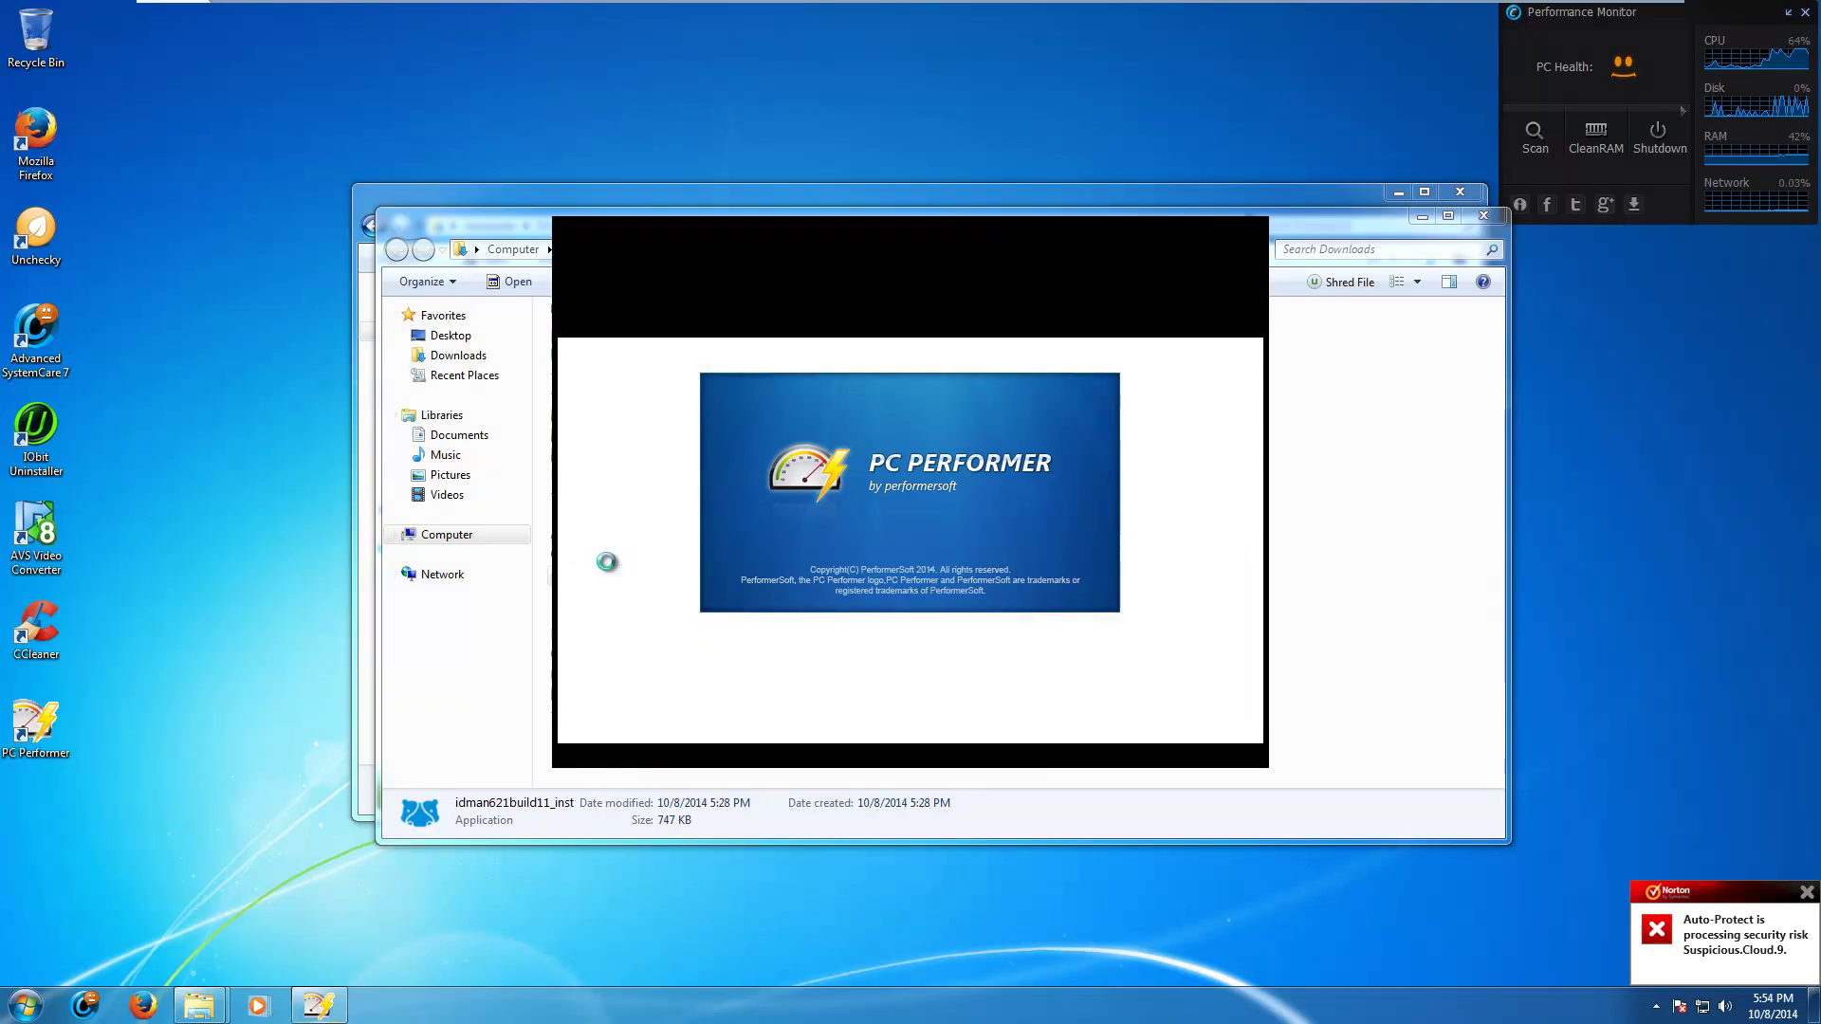
{"action": "left_click", "coordinate": [480, 675]}
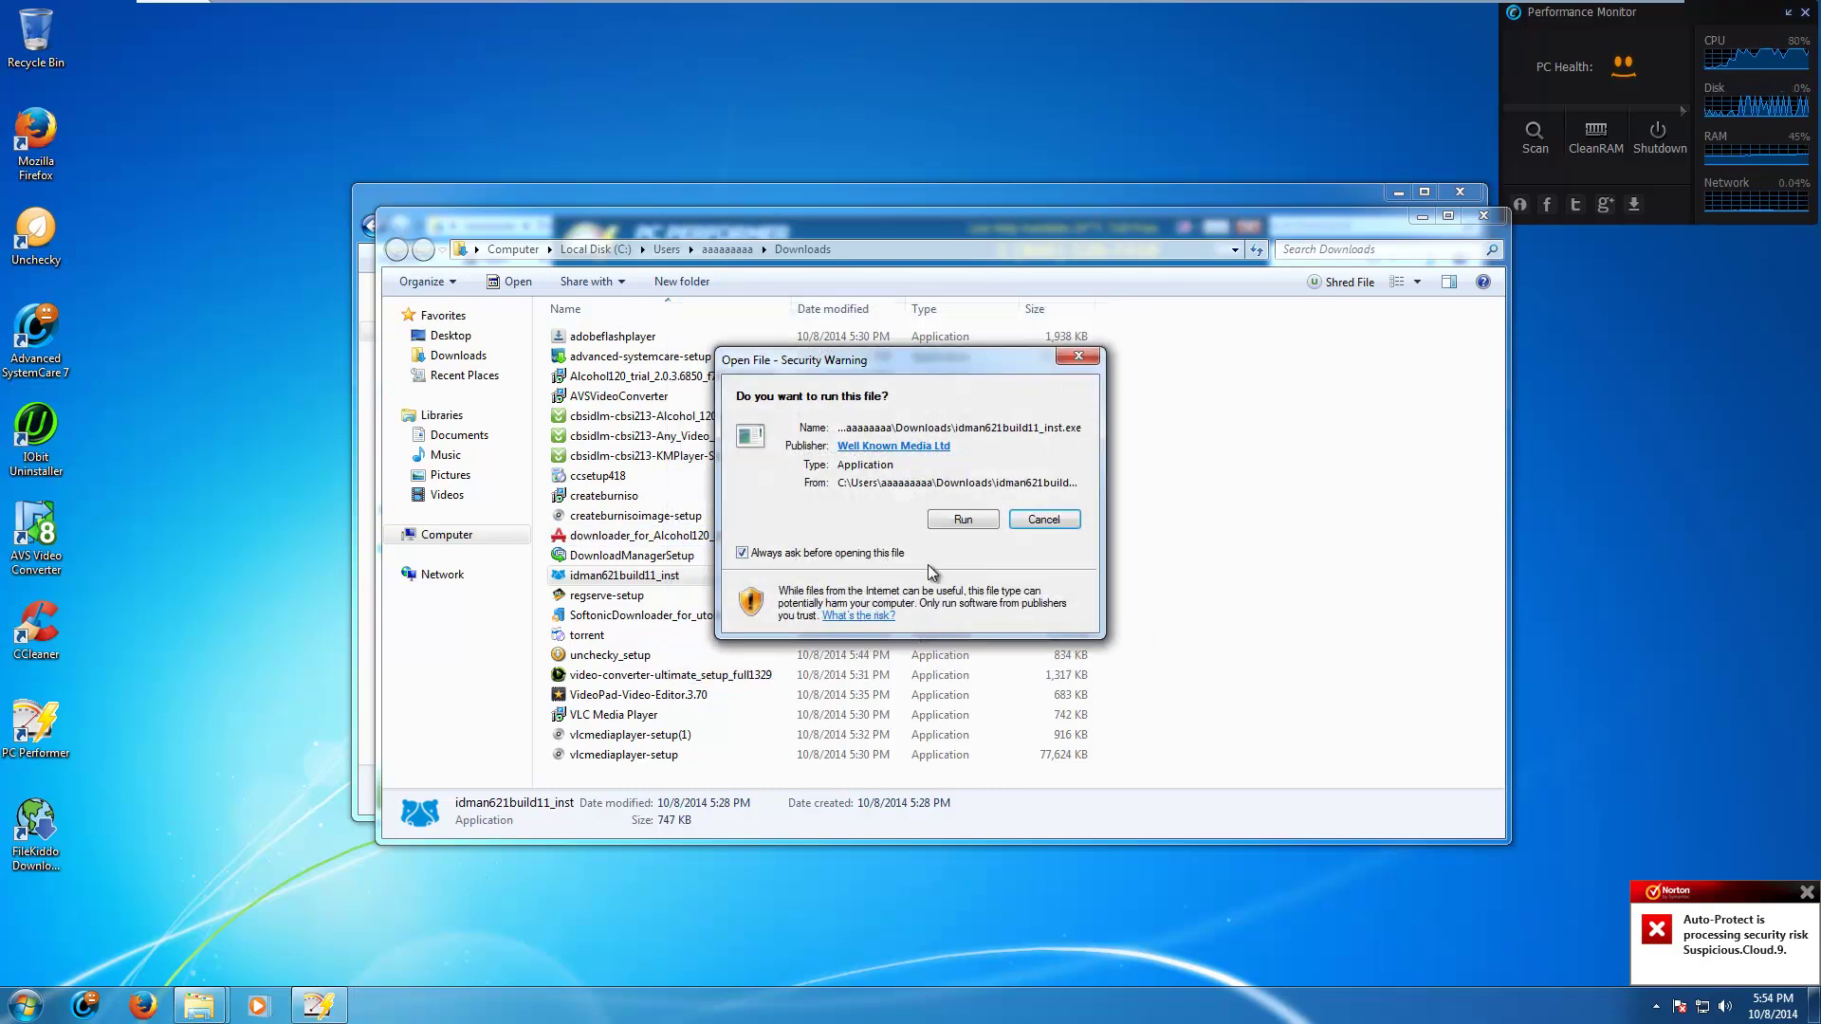
{"action": "left_click", "coordinate": [953, 517]}
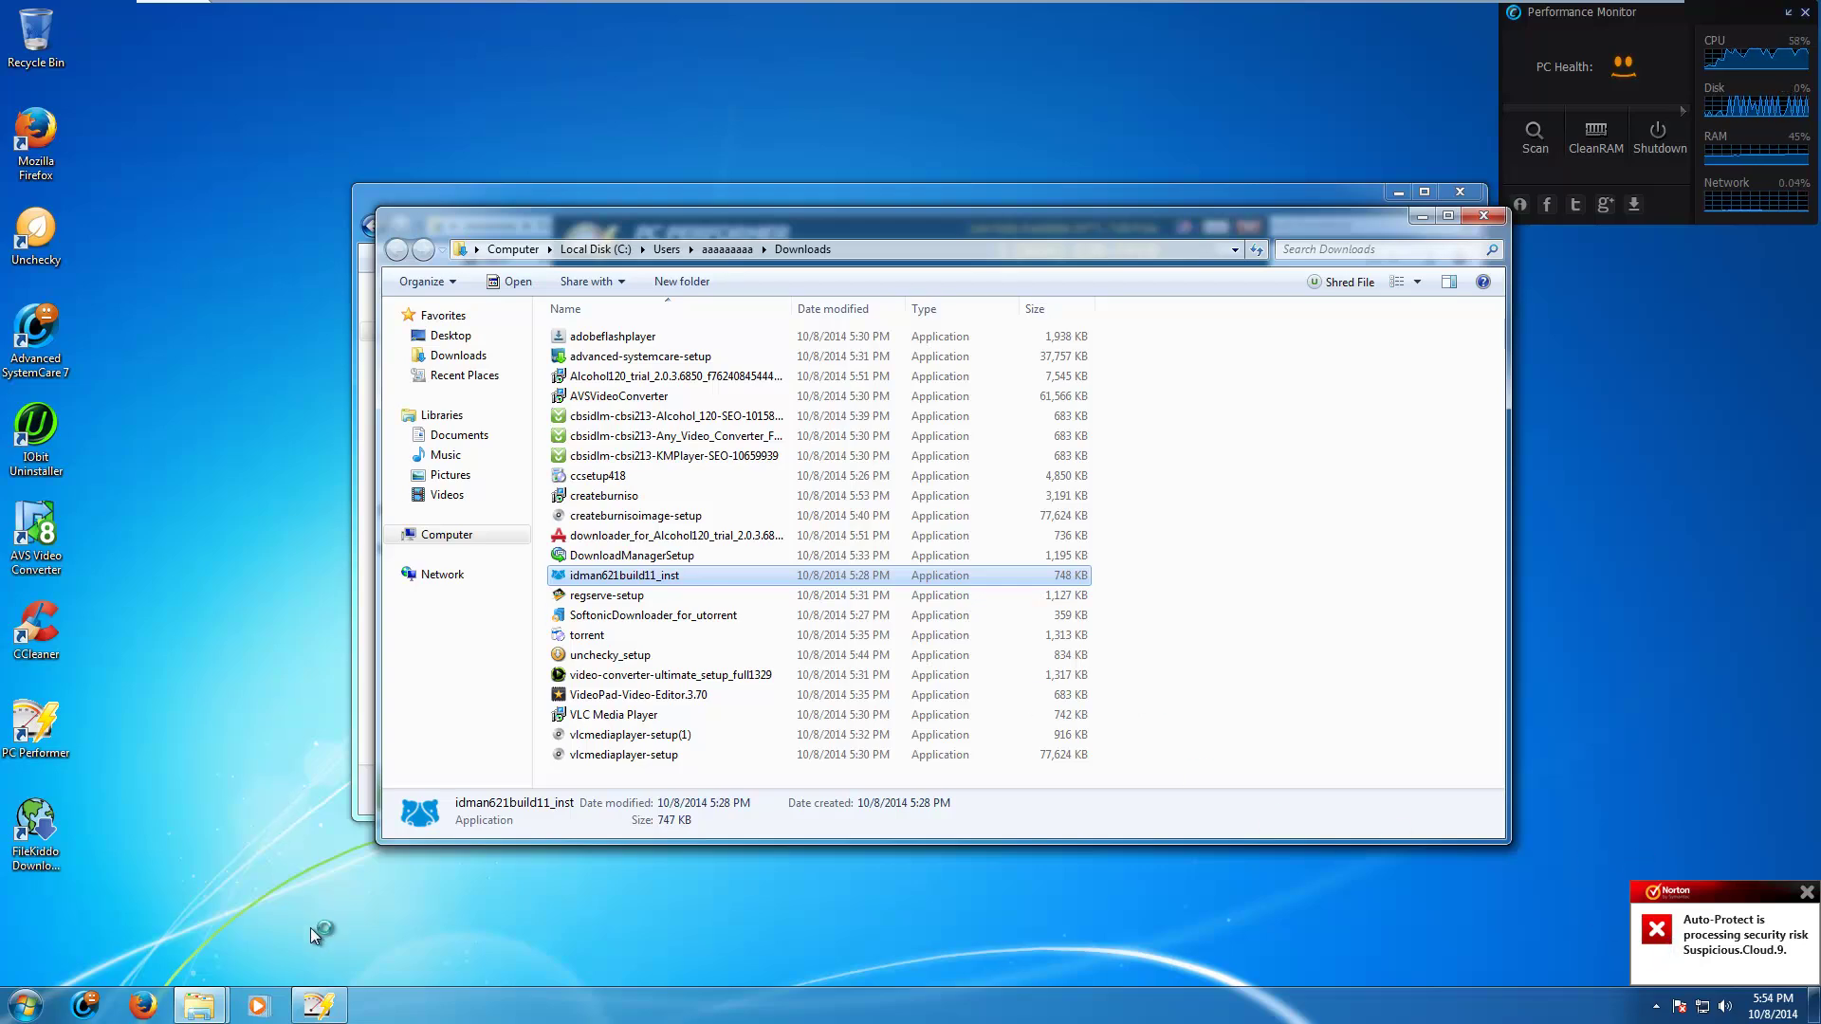
Step: Close FileKiddo, then quit PC Performer after its scan reports 167 registry errors
{"action": "left_click", "coordinate": [319, 1007]}
{"action": "right_click", "coordinate": [317, 1005]}
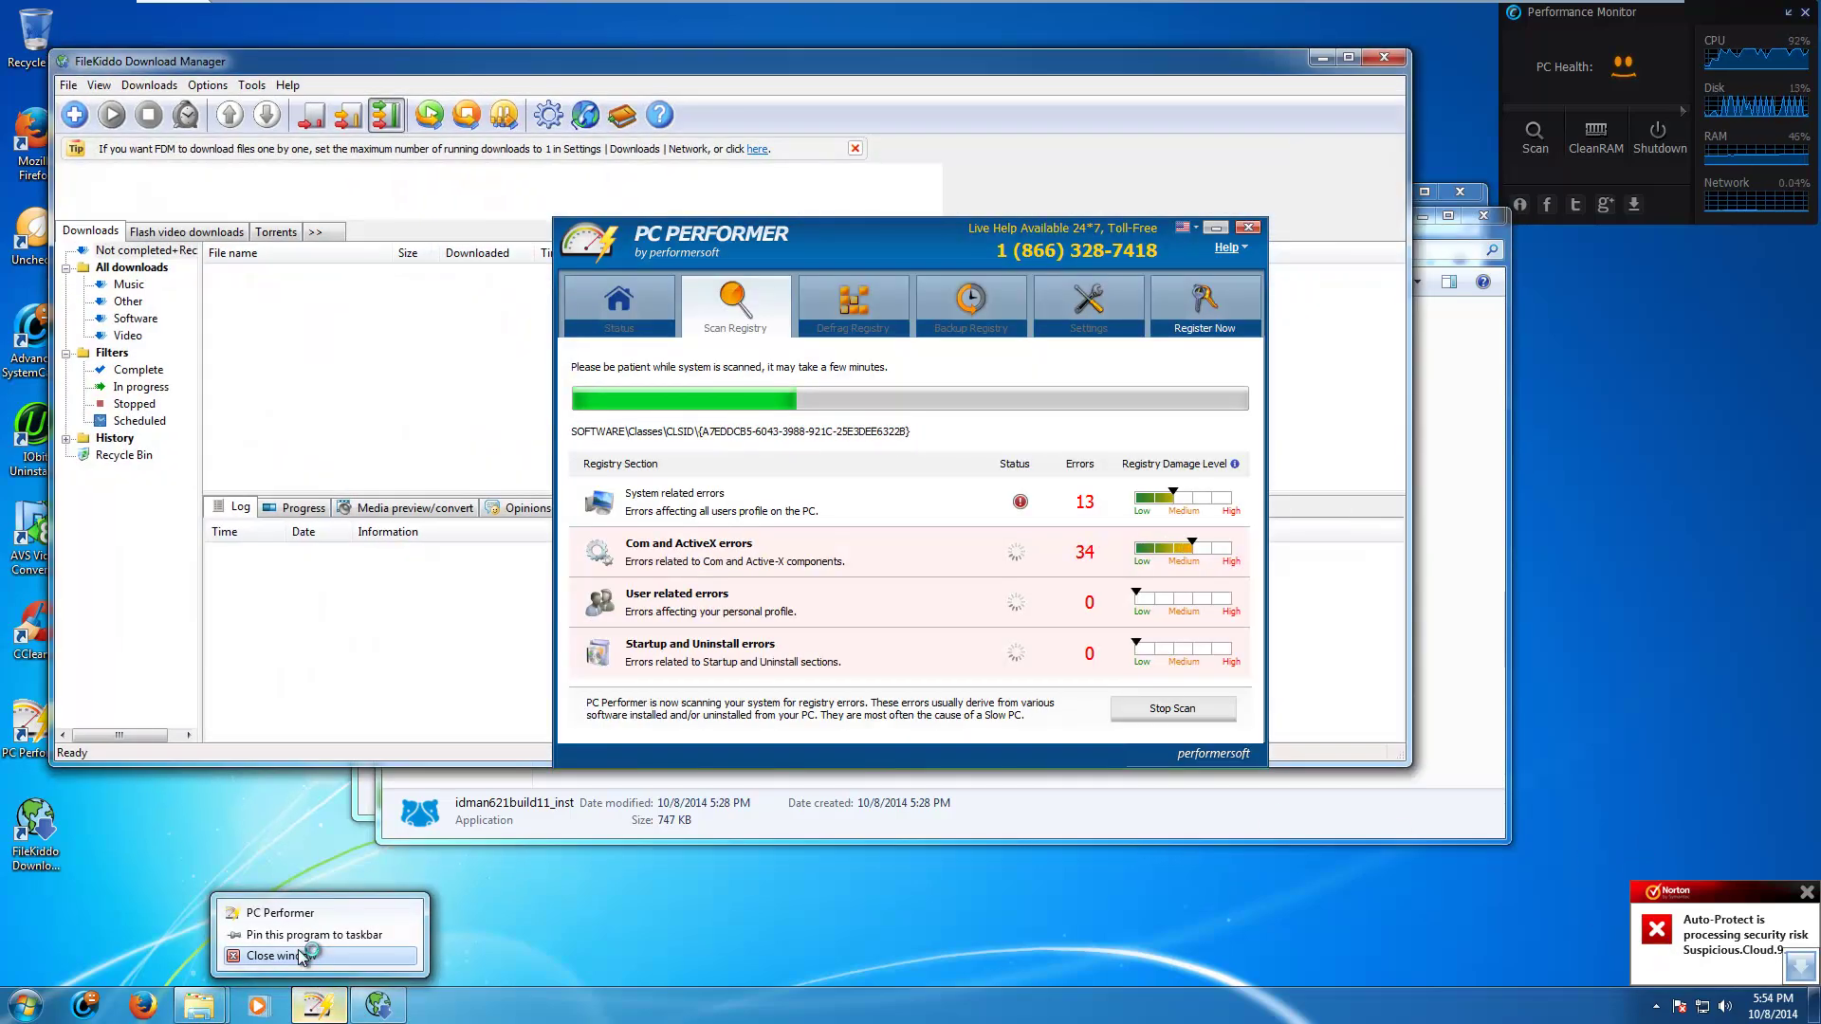
{"action": "left_click", "coordinate": [267, 674]}
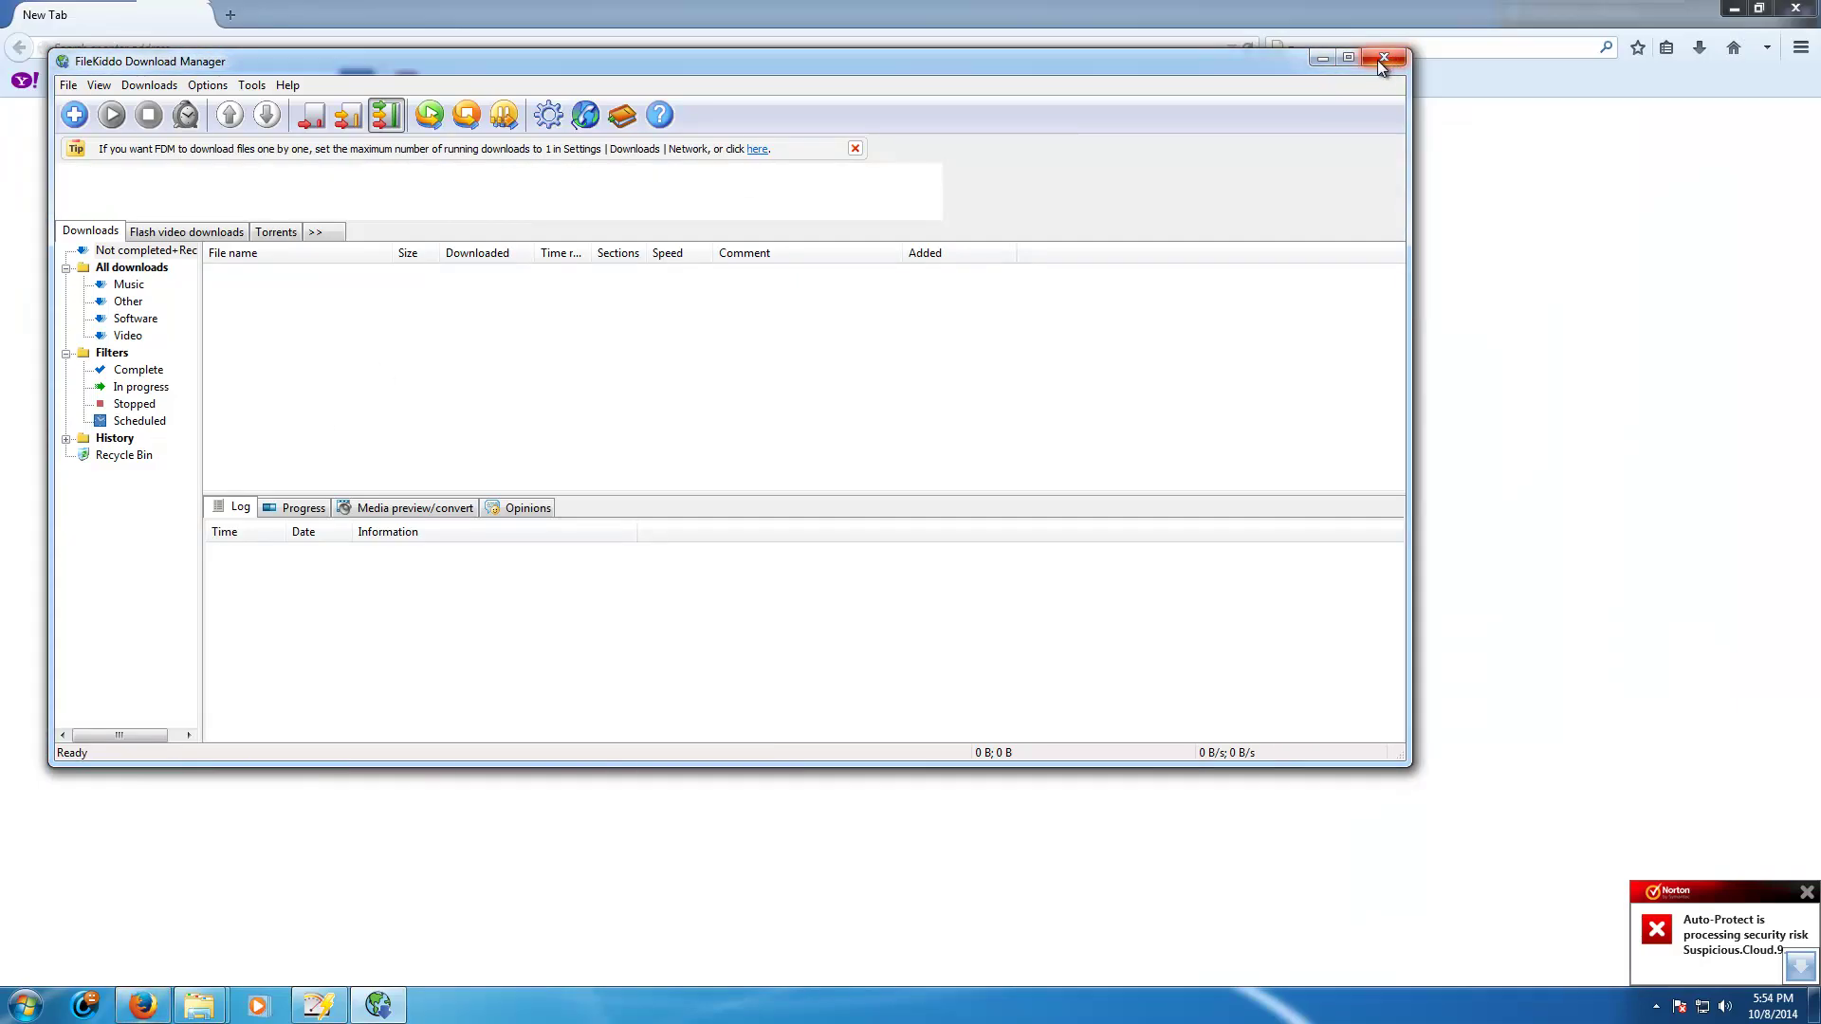
{"action": "left_click", "coordinate": [1380, 63]}
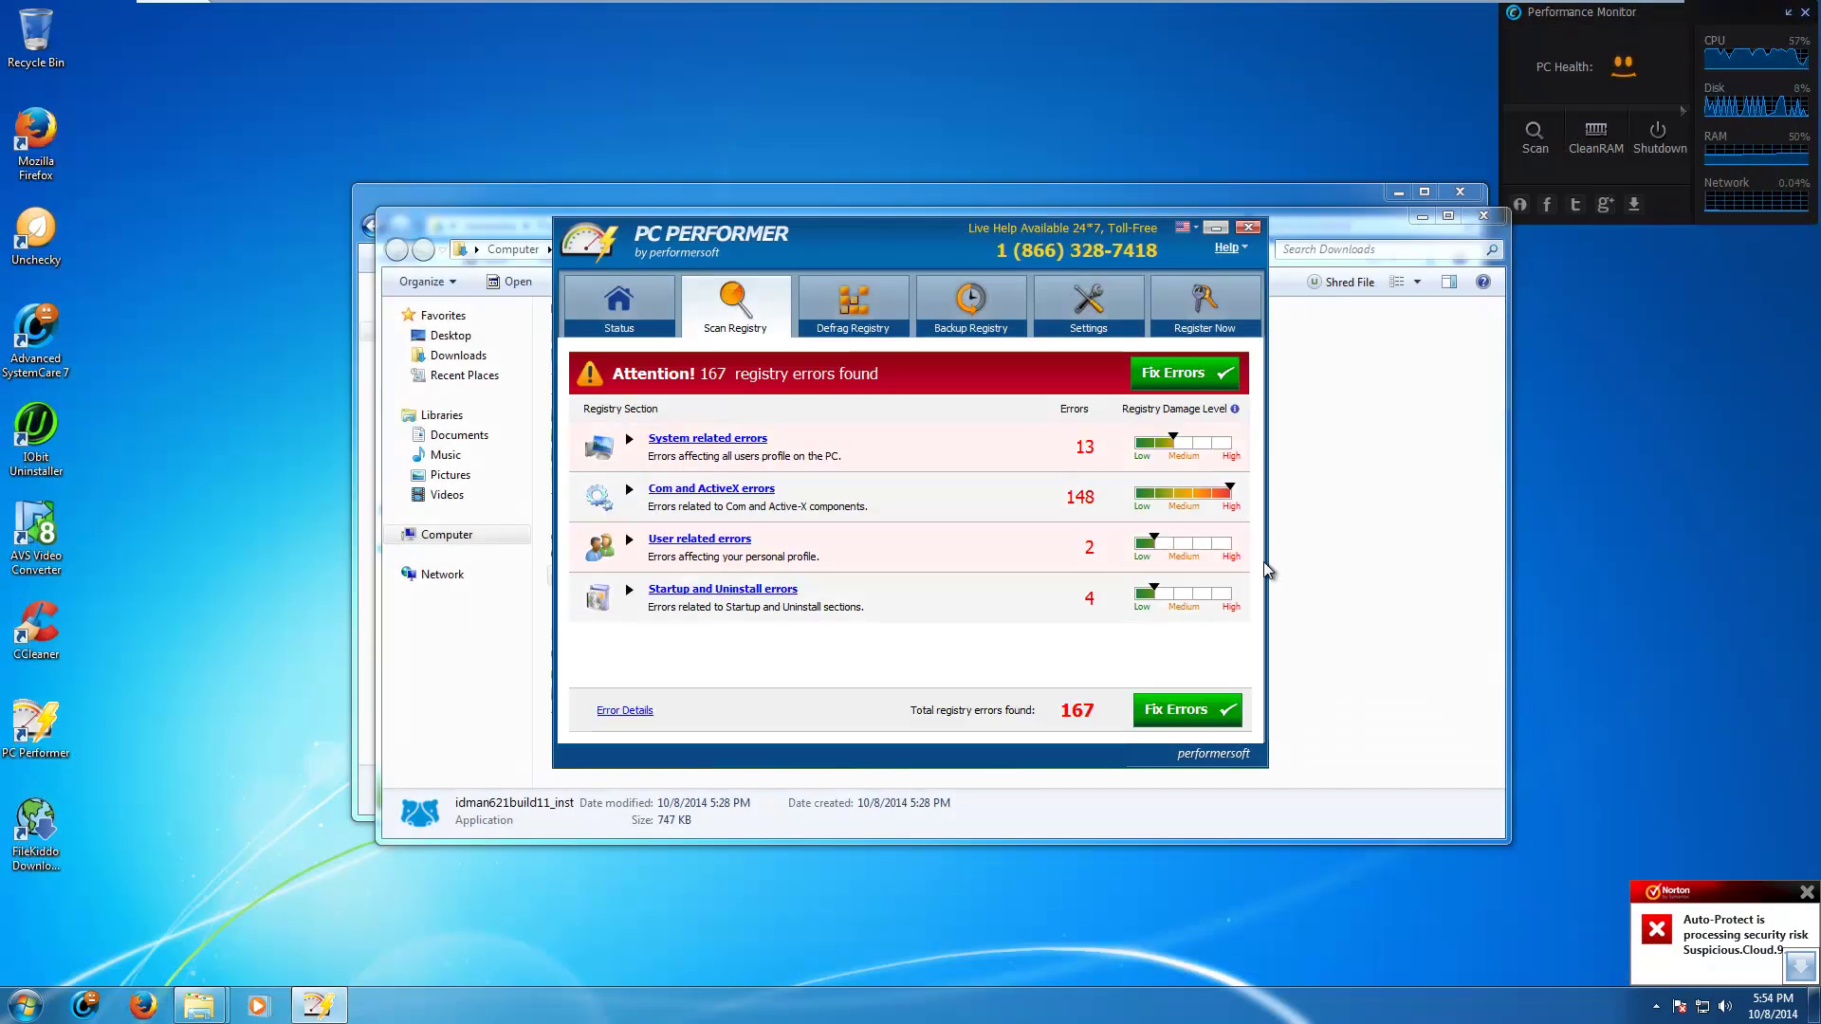
{"action": "left_click", "coordinate": [1250, 228]}
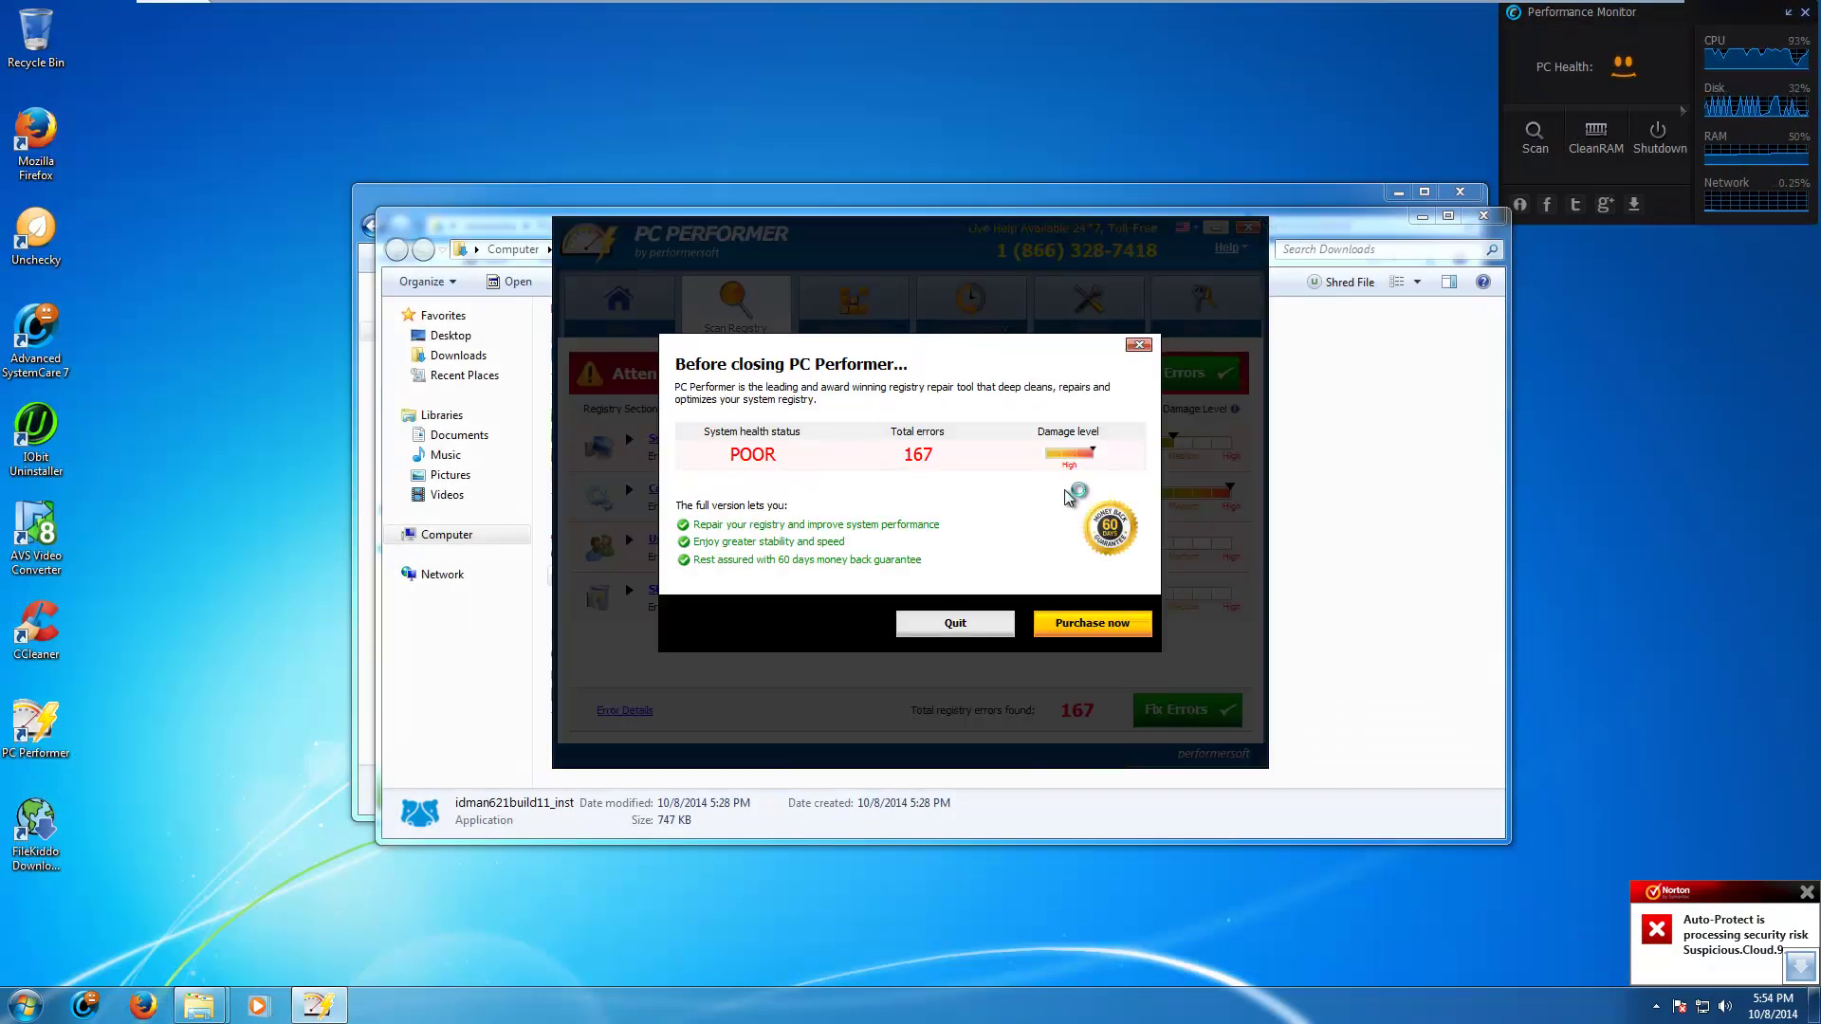
{"action": "left_click", "coordinate": [992, 624]}
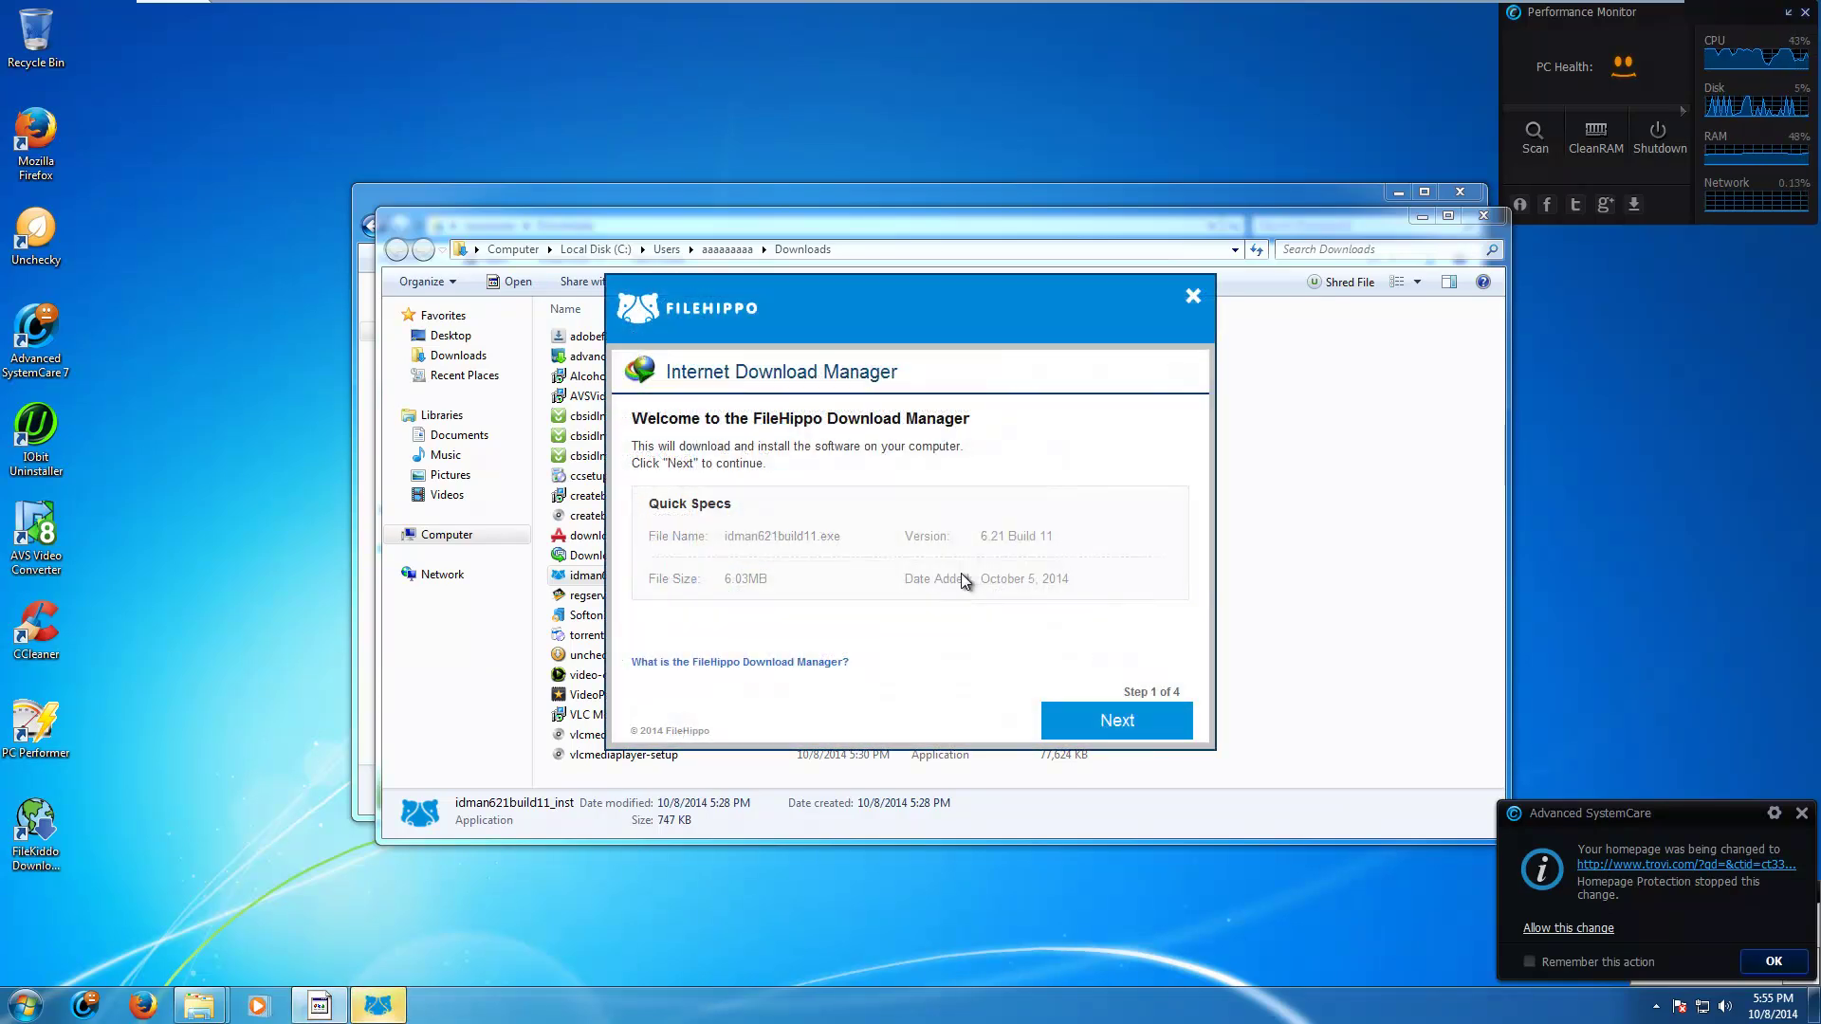
Step: Download Internet Download Manager through FileHippo and launch its setup
{"action": "left_click", "coordinate": [1072, 726]}
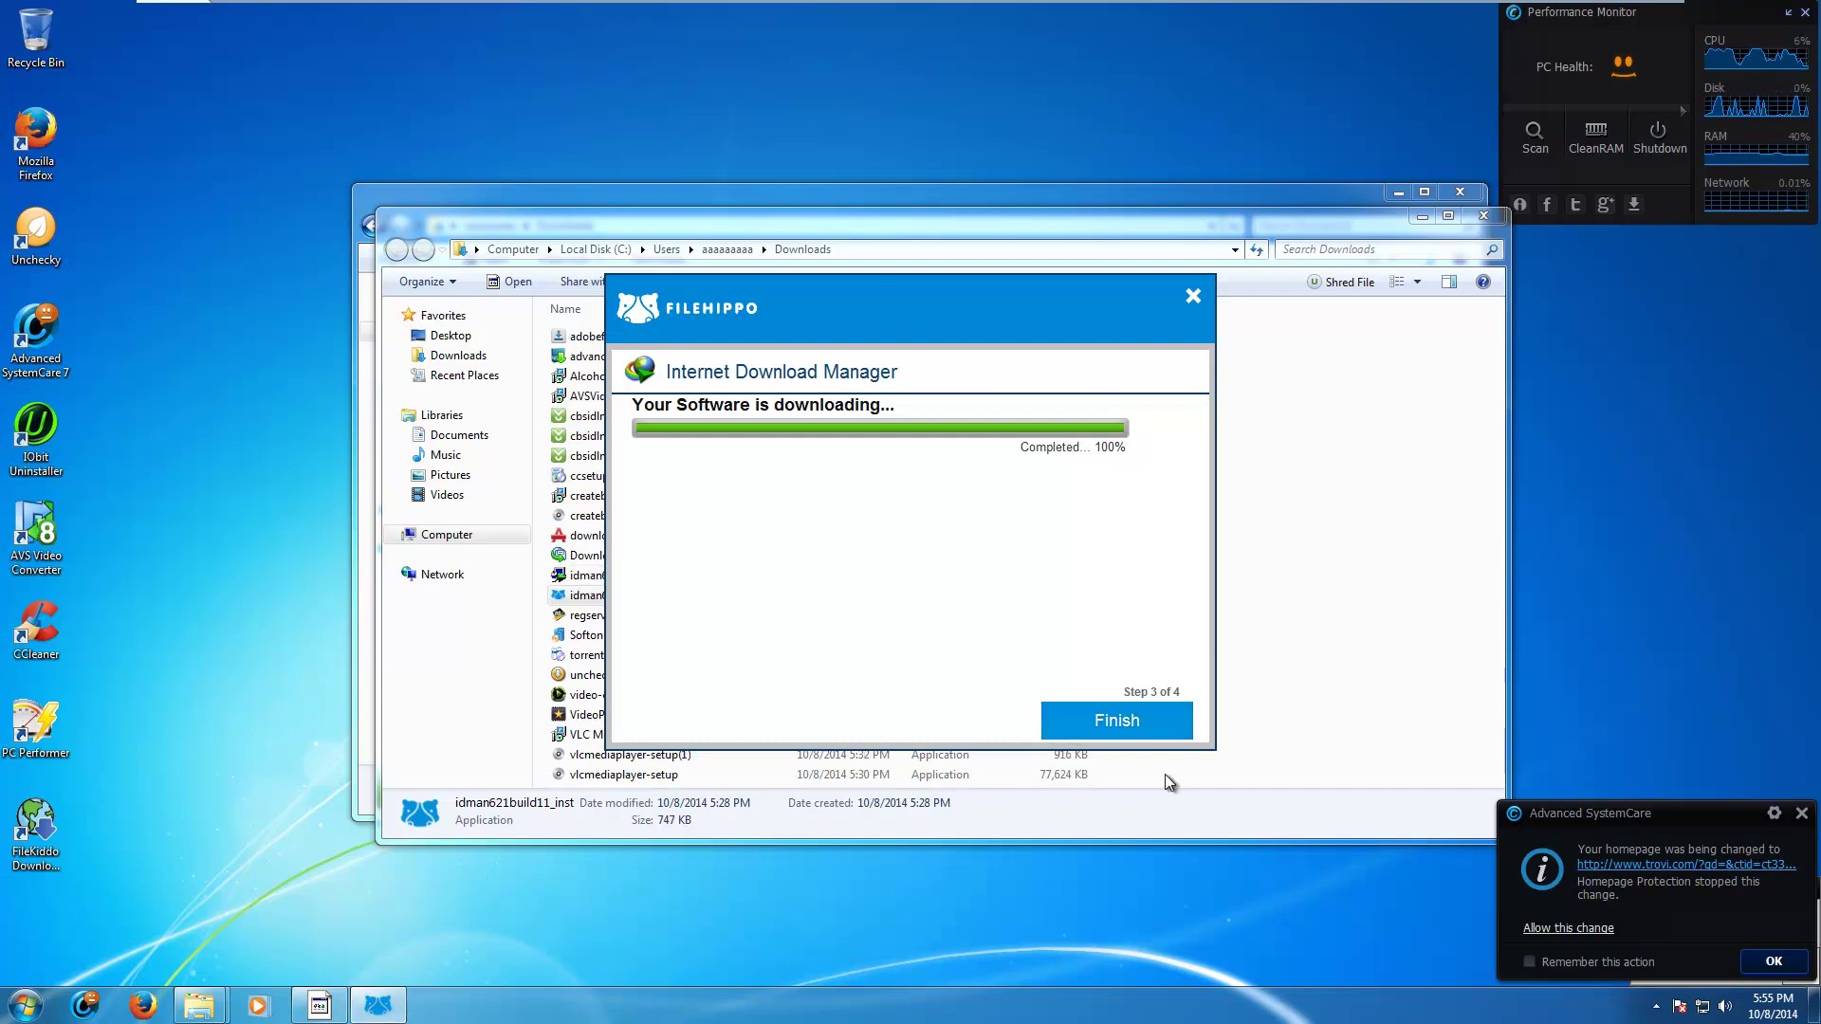
{"action": "left_click", "coordinate": [1160, 732]}
{"action": "left_click", "coordinate": [1111, 728]}
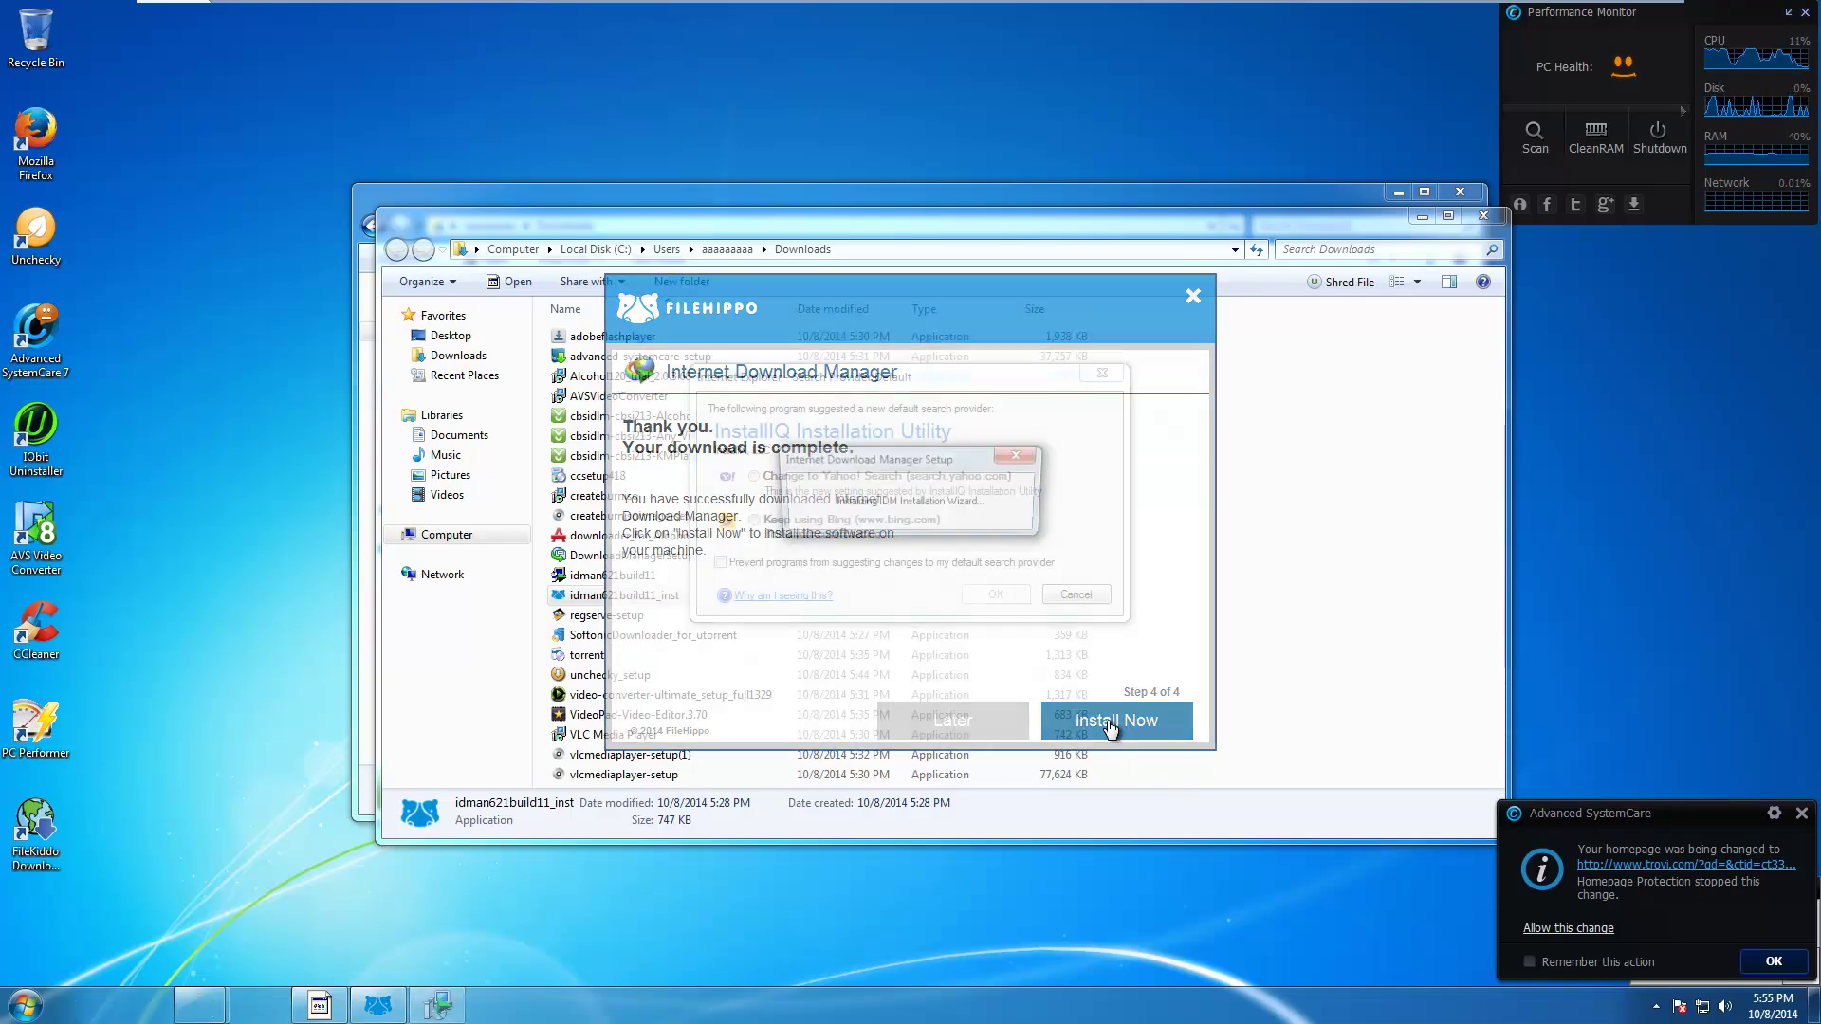
Step: Install IDM with the default location, then dismiss the search-provider and Firefox integration prompts
{"action": "left_click", "coordinate": [991, 645]}
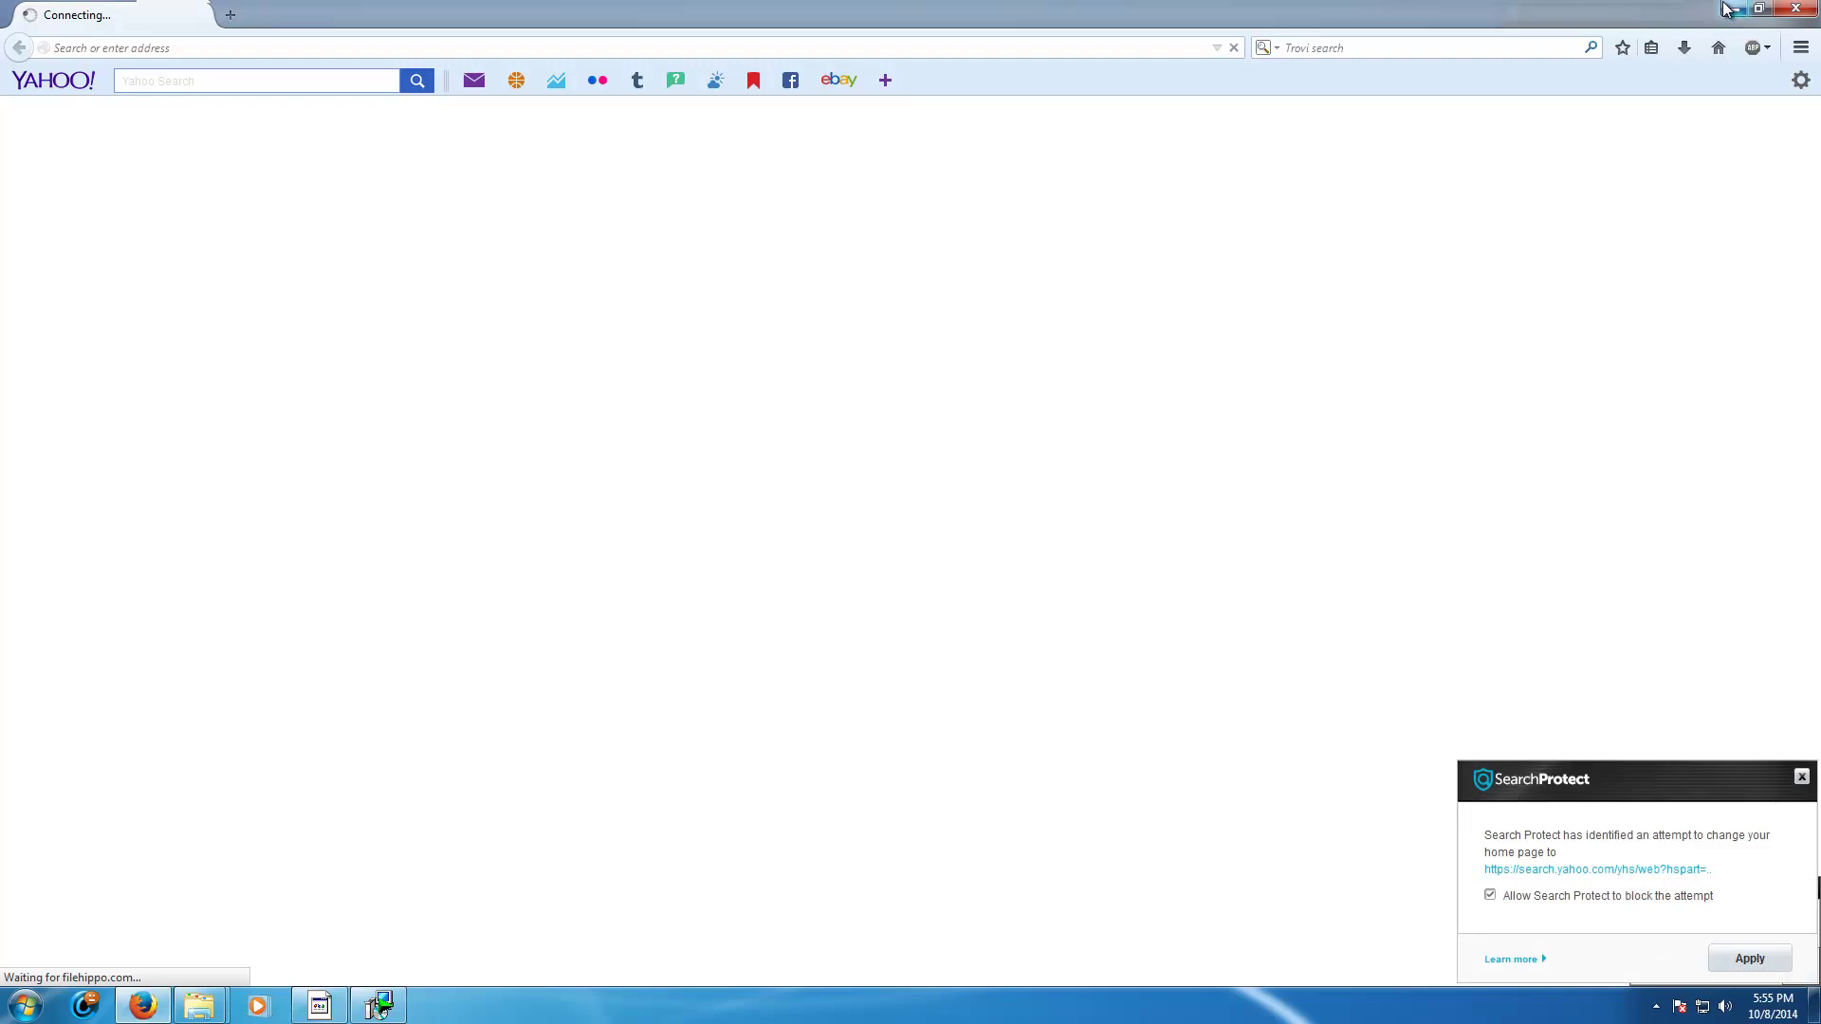
{"action": "left_click", "coordinate": [1728, 10]}
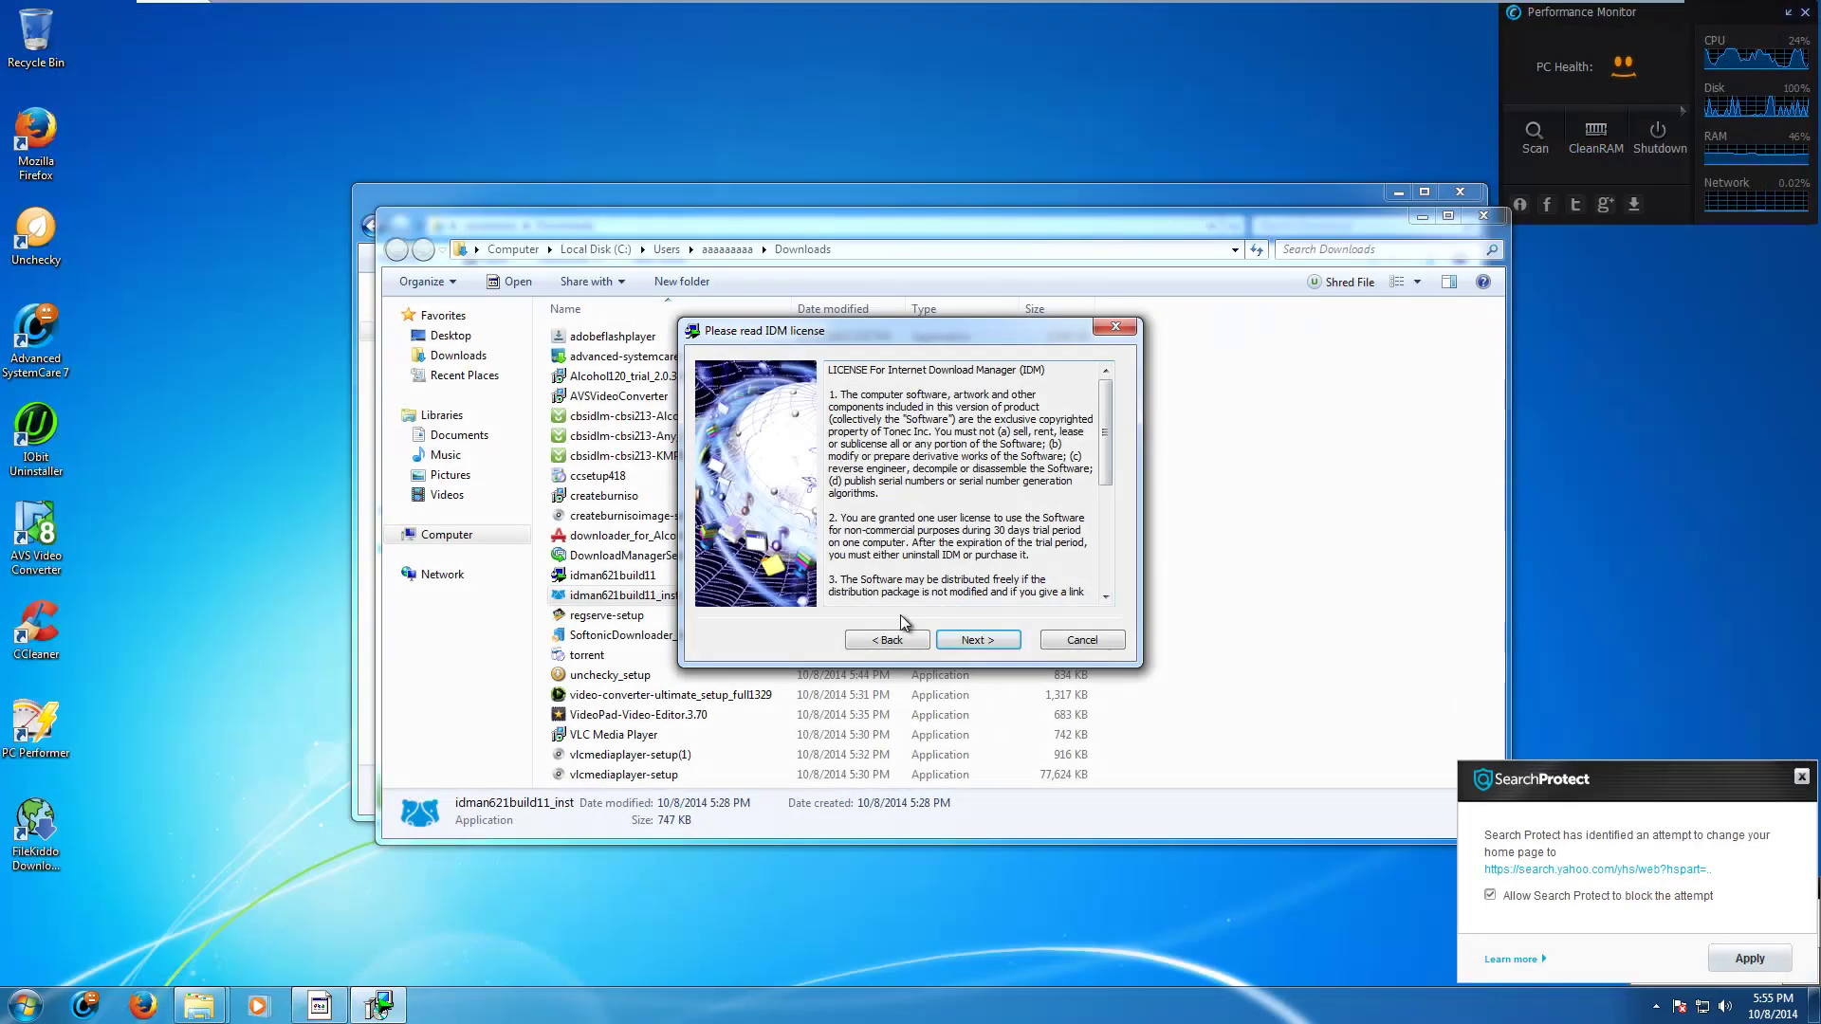
{"action": "left_click", "coordinate": [1008, 641]}
{"action": "left_click", "coordinate": [1009, 640]}
{"action": "left_click", "coordinate": [1005, 640]}
{"action": "left_click", "coordinate": [1652, 1009]}
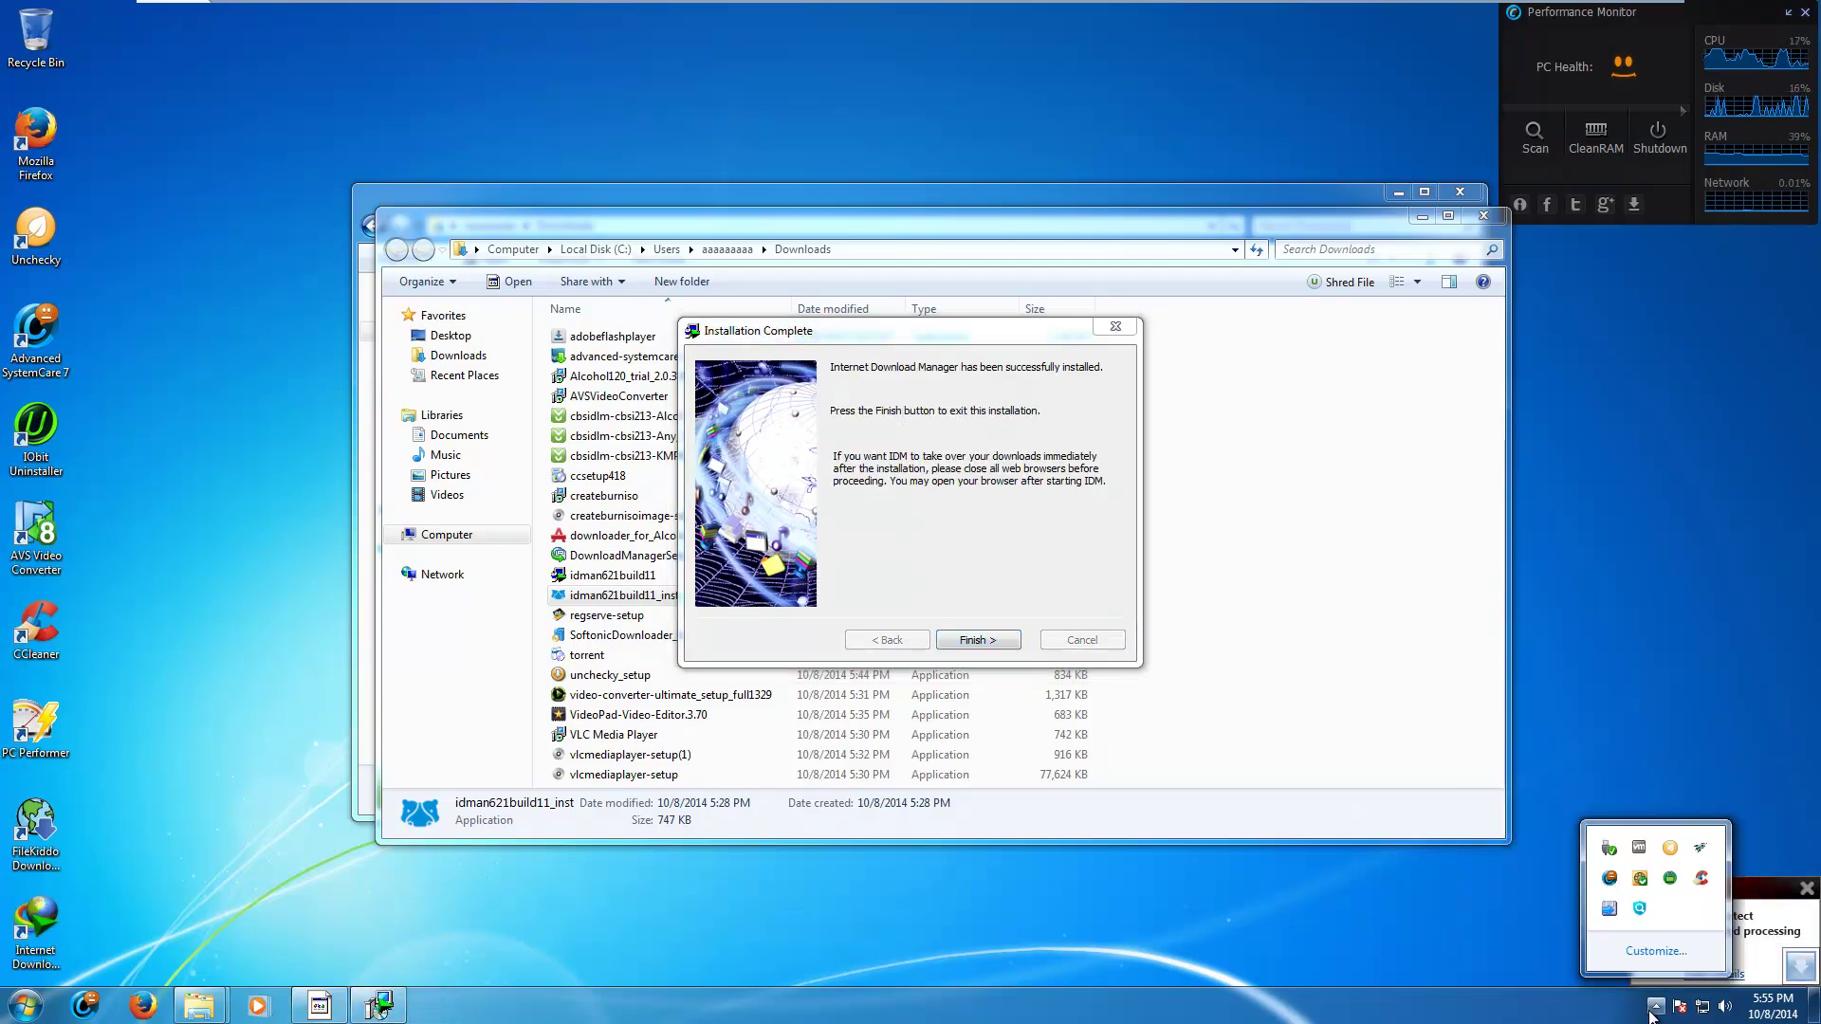
{"action": "left_click", "coordinate": [981, 648]}
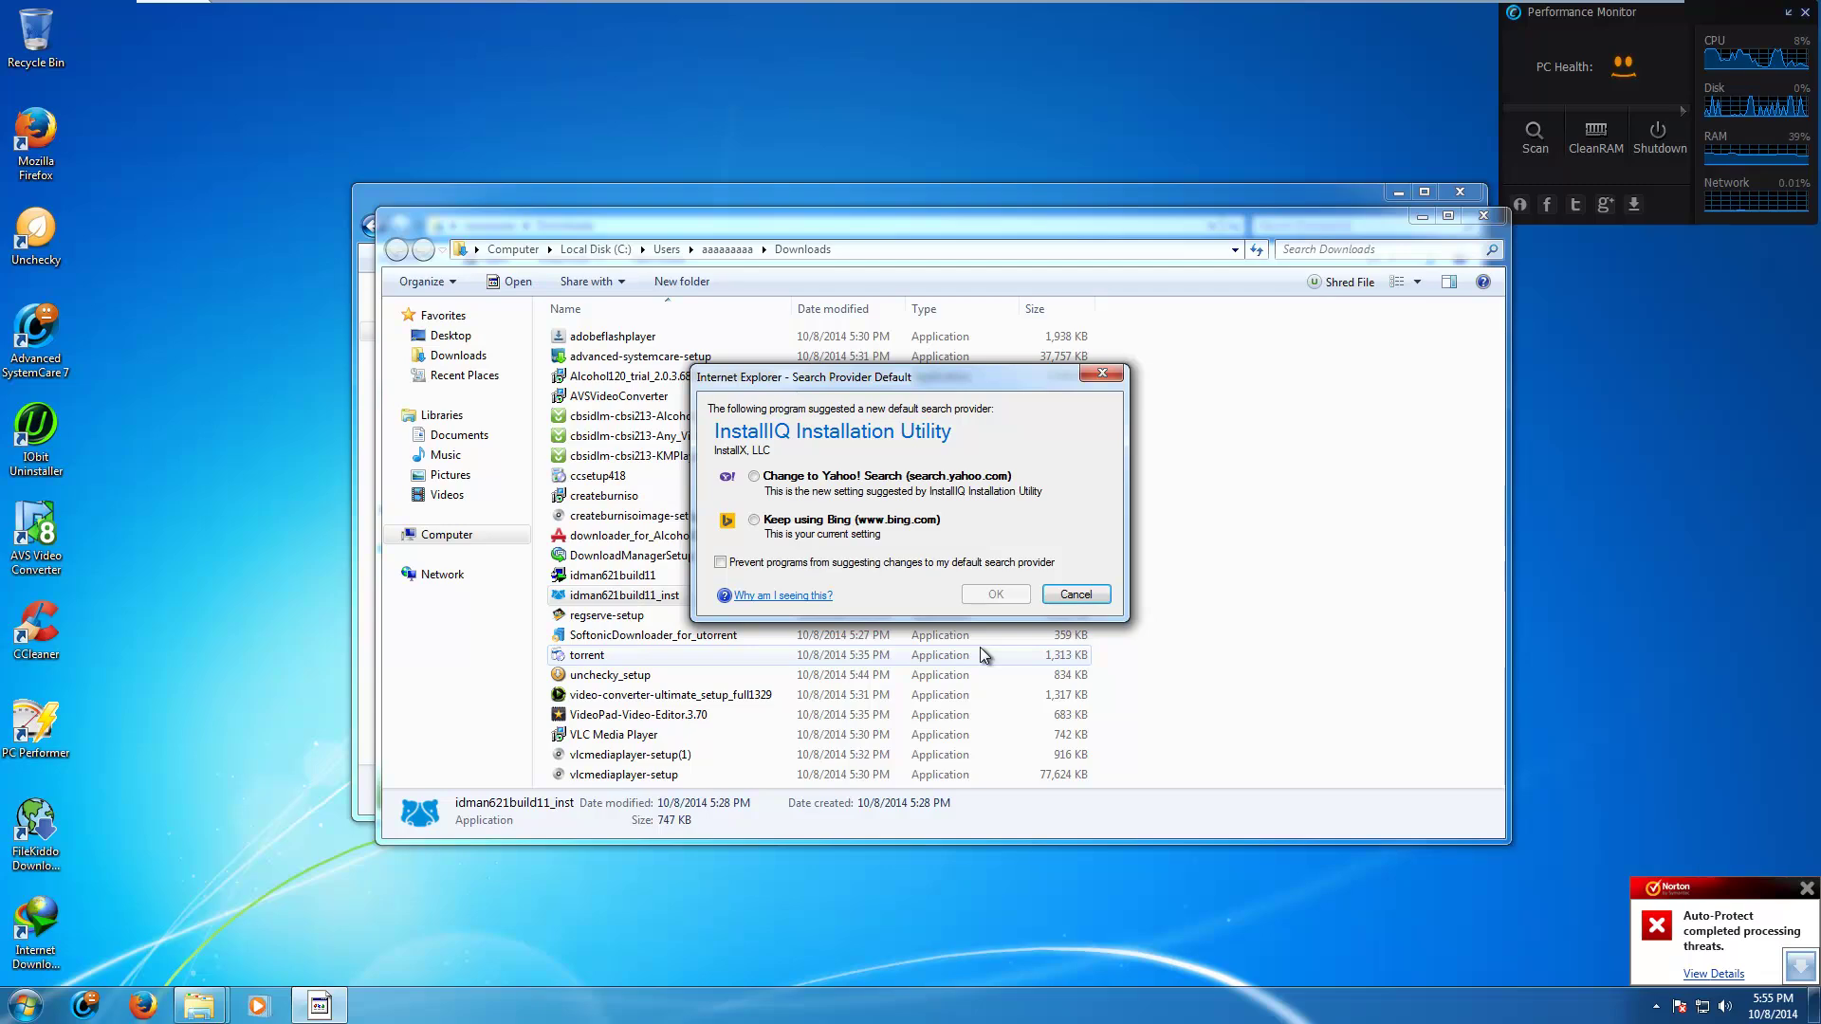
{"action": "left_click", "coordinate": [1091, 599]}
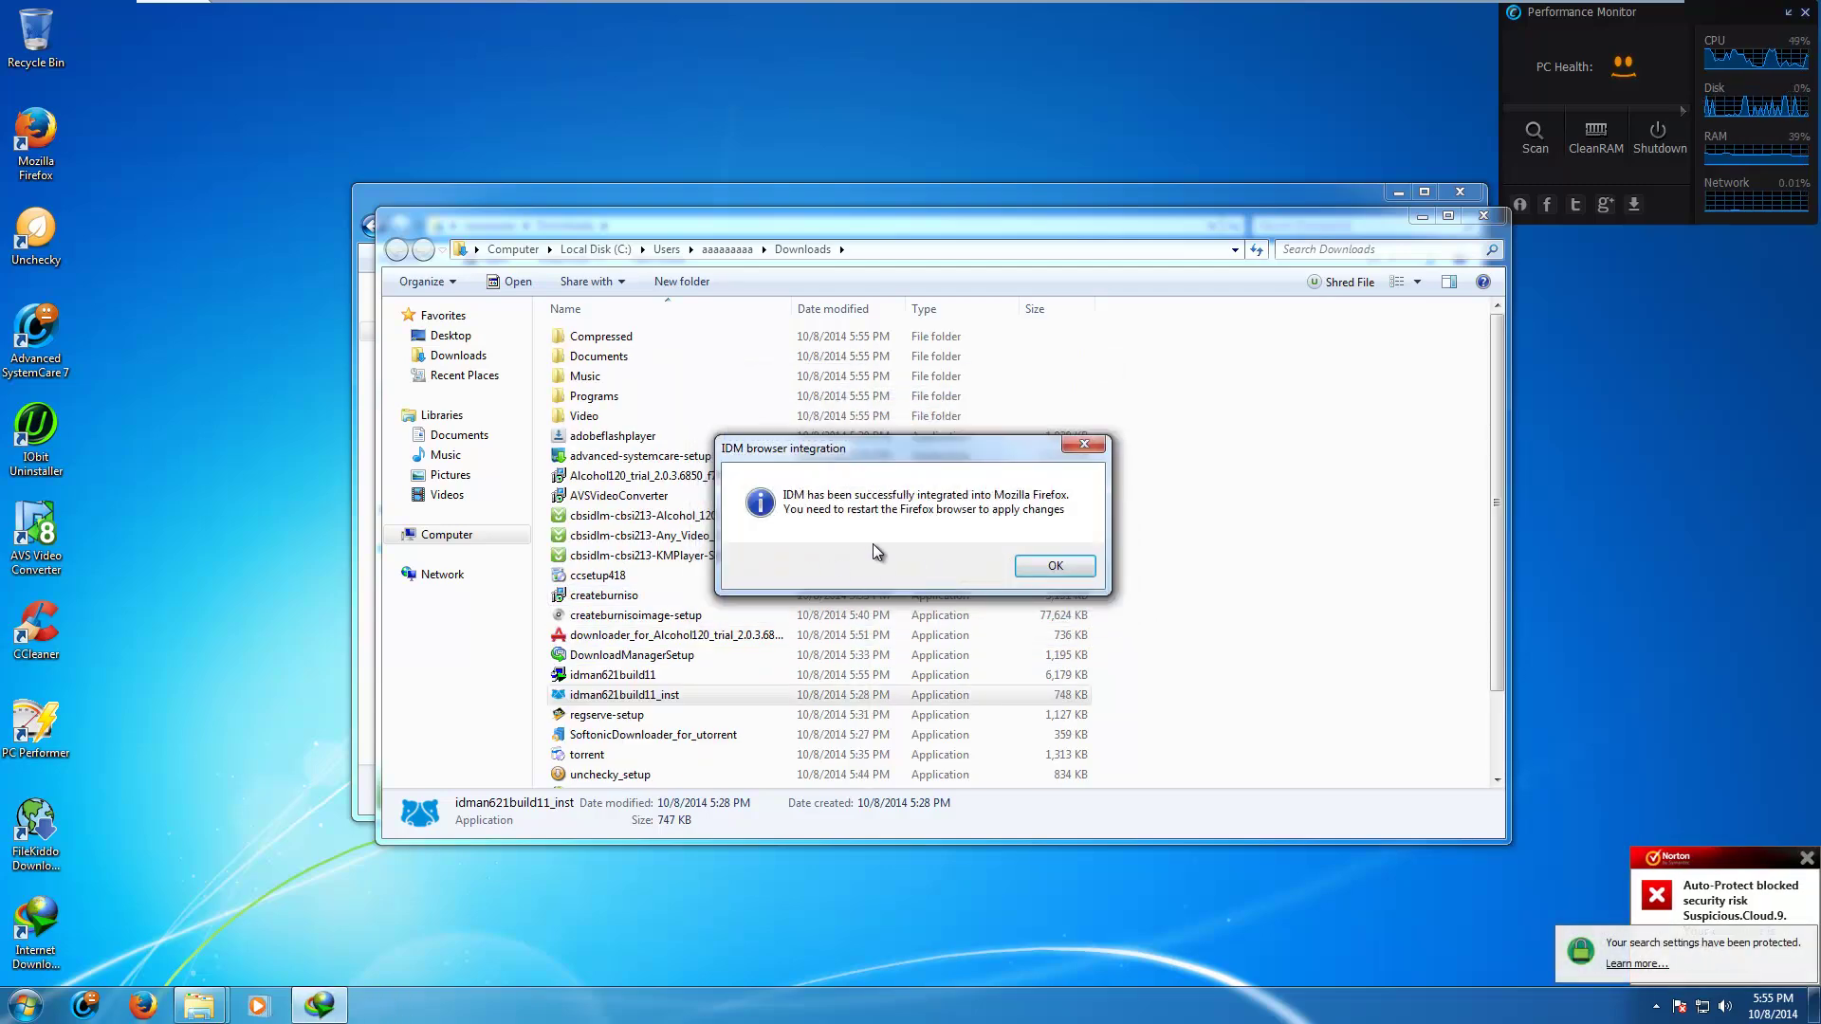
{"action": "left_click", "coordinate": [1056, 566]}
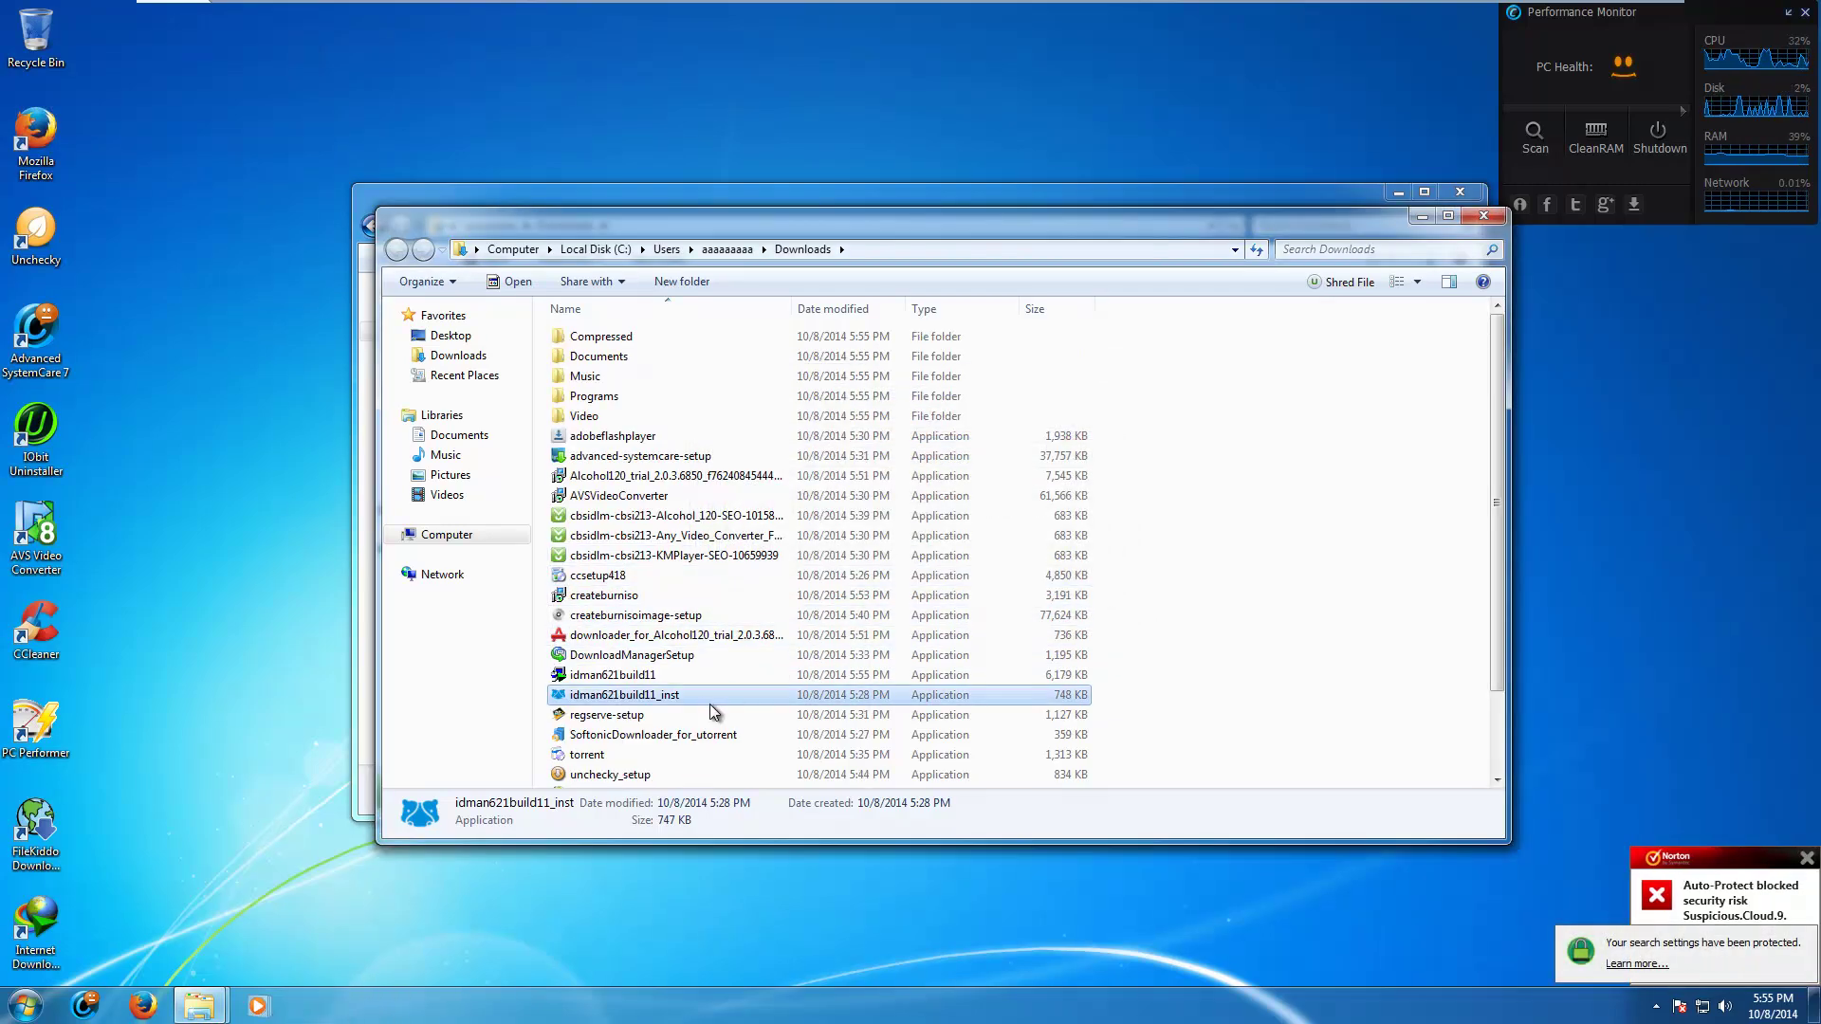
Step: Run regserve-setup, install with default components and Start Menu folder, then close RegServe
{"action": "double_click", "coordinate": [621, 717]}
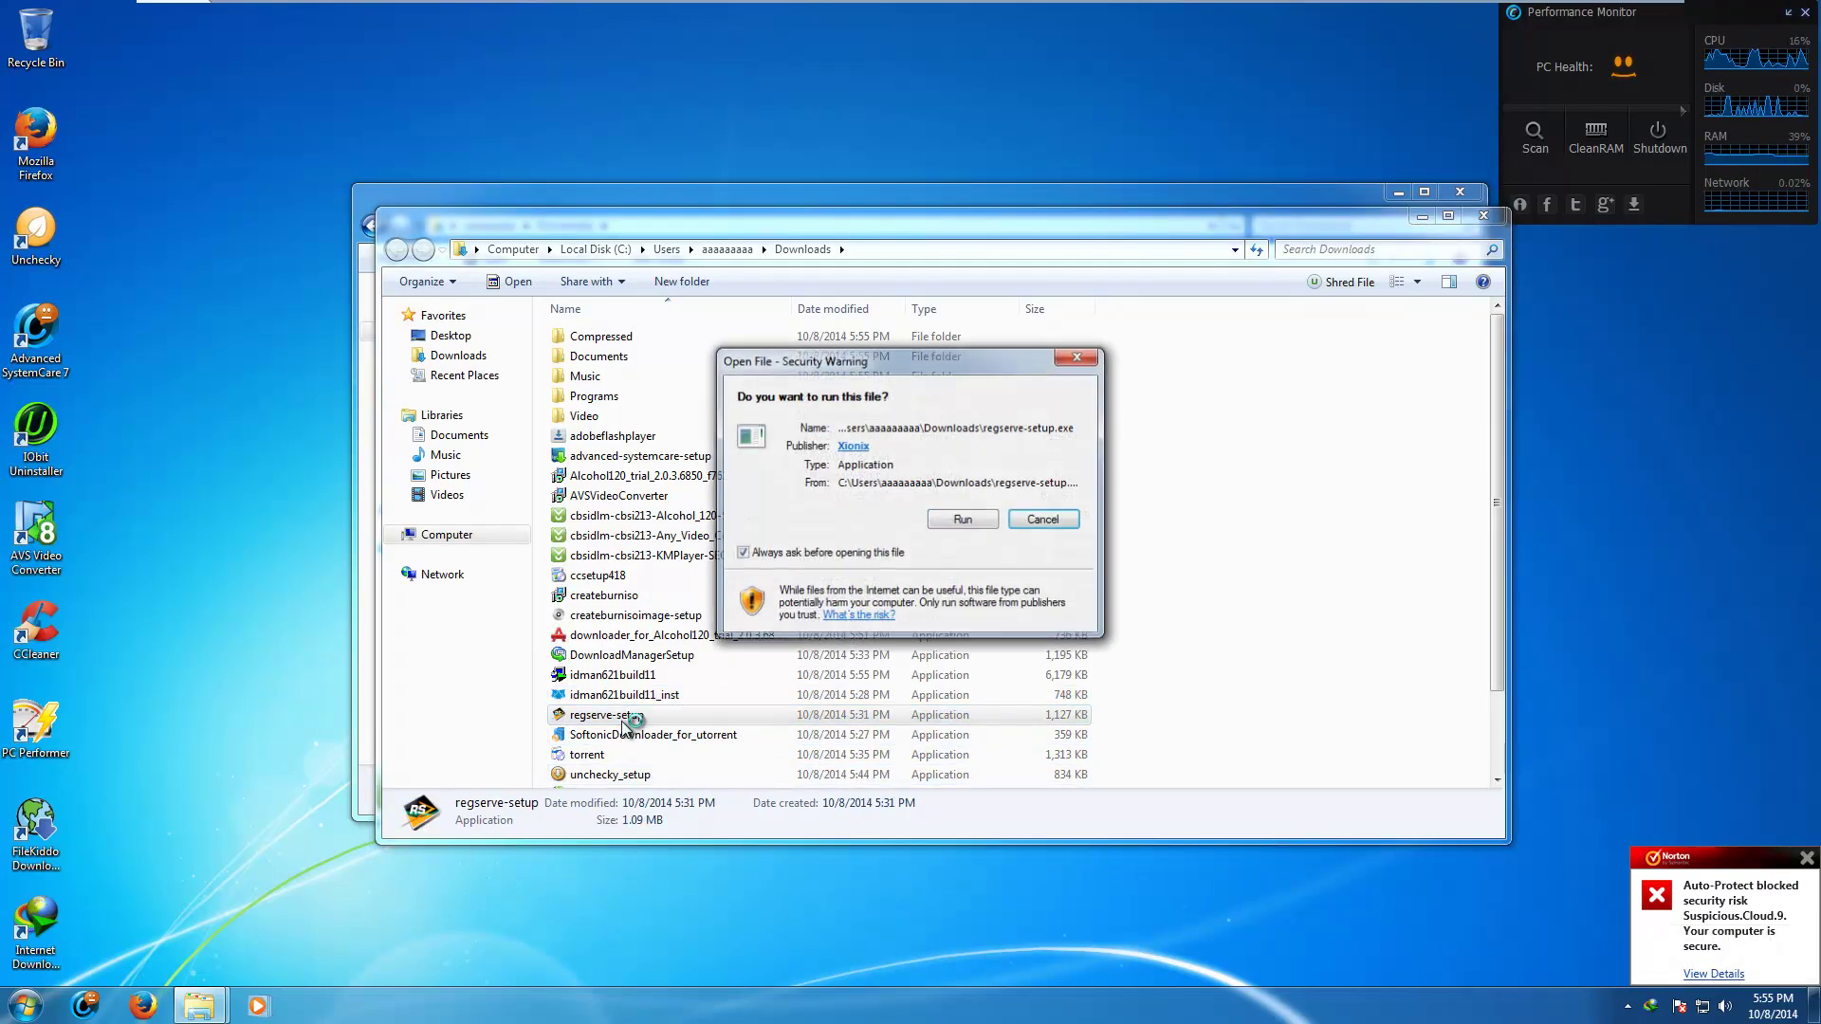
{"action": "left_click", "coordinate": [963, 519]}
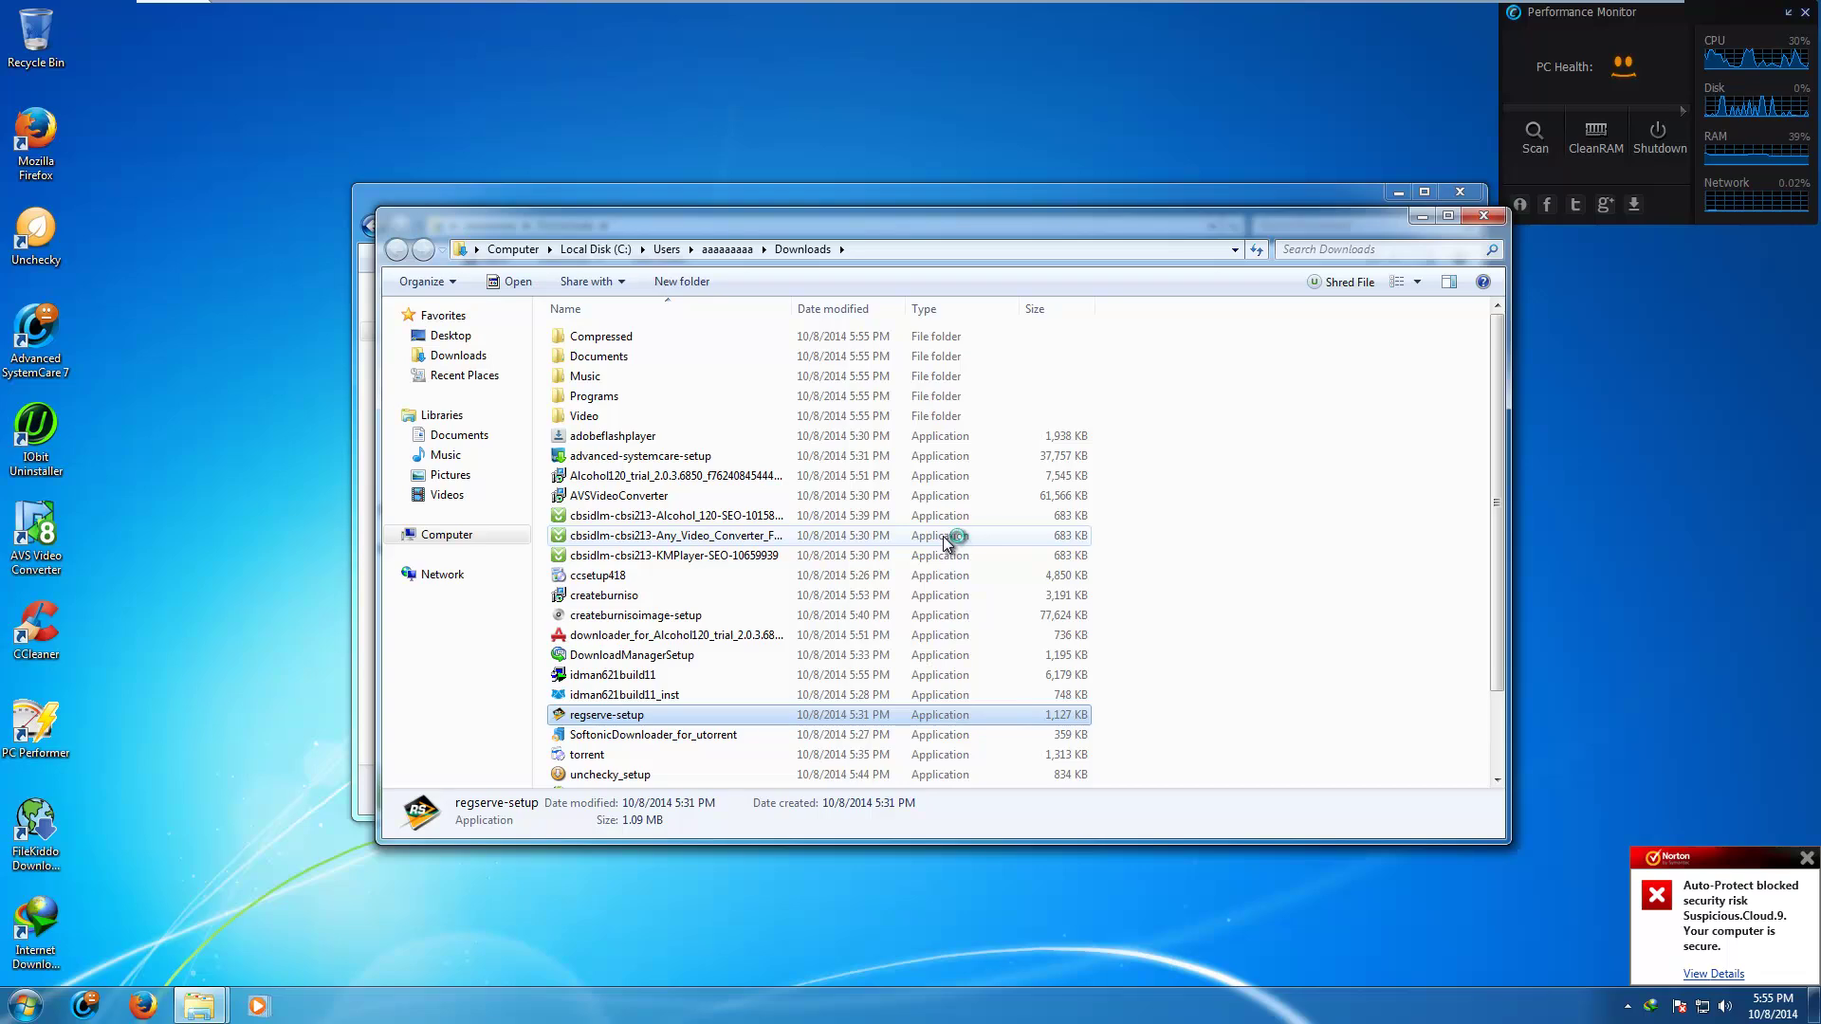
{"action": "scroll", "coordinate": [797, 631], "scroll_direction": "down", "scroll_amount": 2}
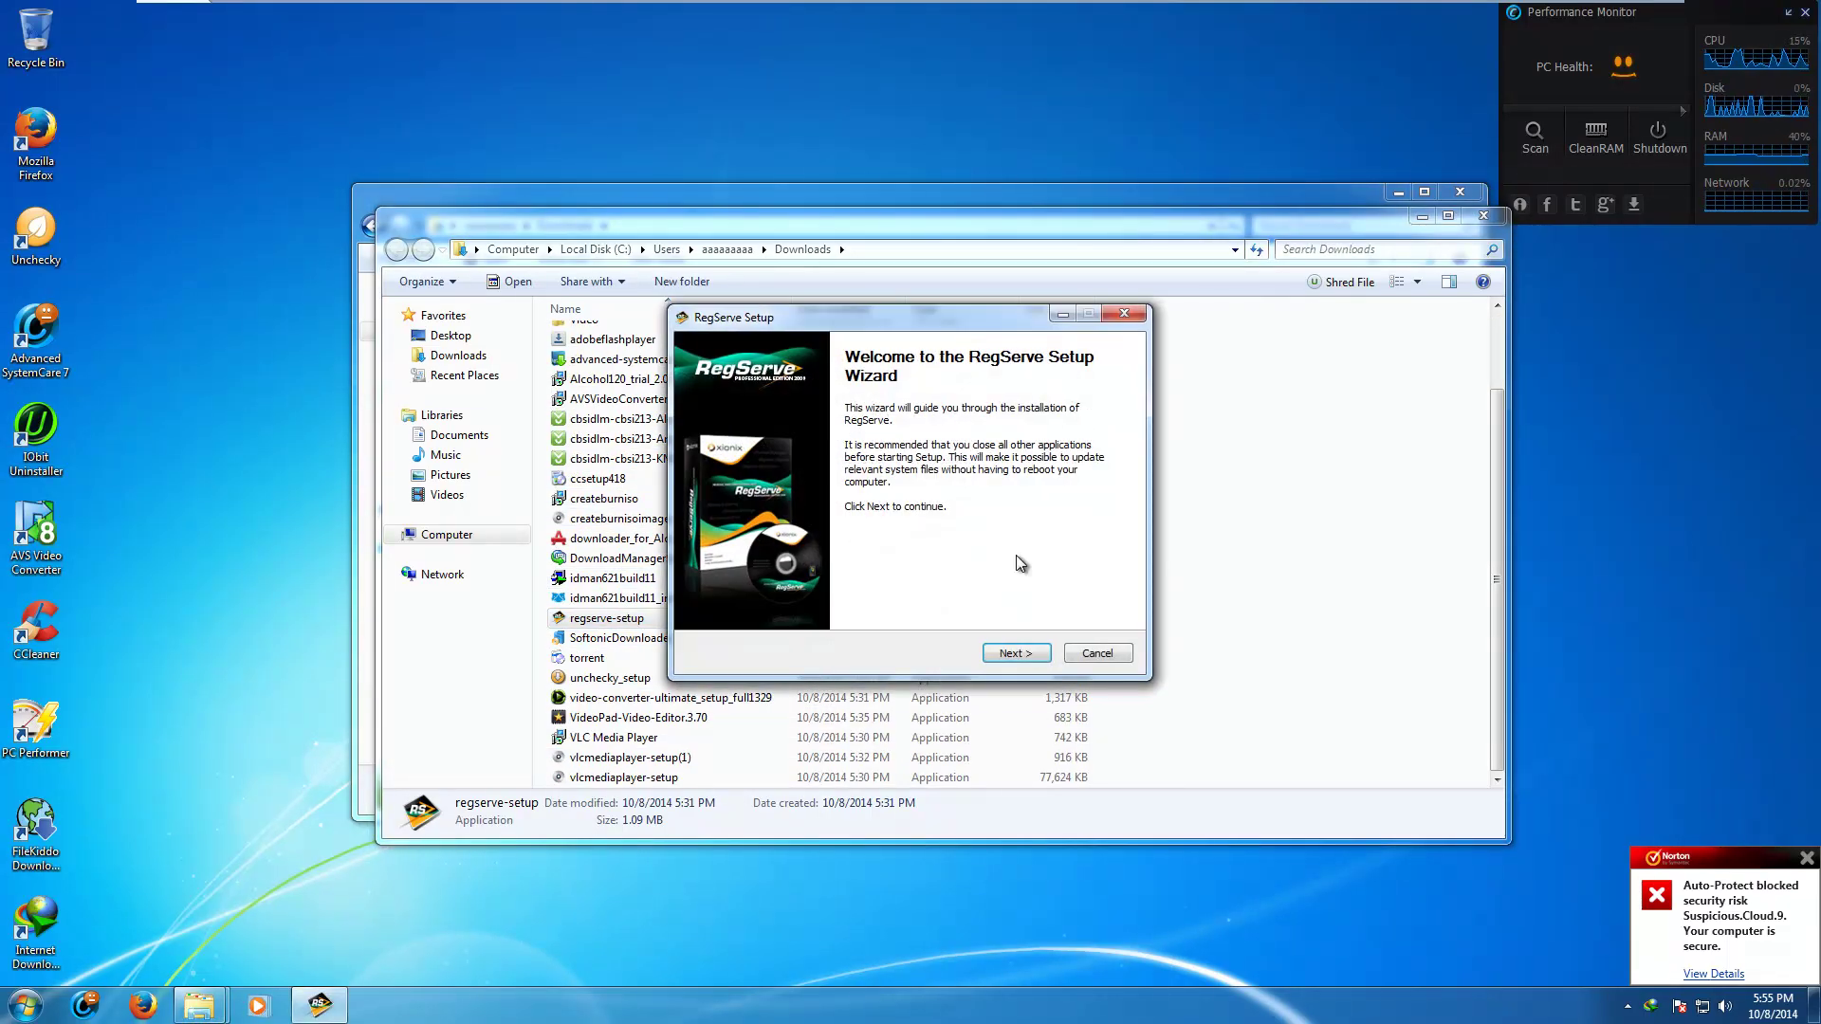
{"action": "left_click", "coordinate": [1013, 654]}
{"action": "left_click", "coordinate": [1013, 653]}
{"action": "left_click", "coordinate": [1013, 653]}
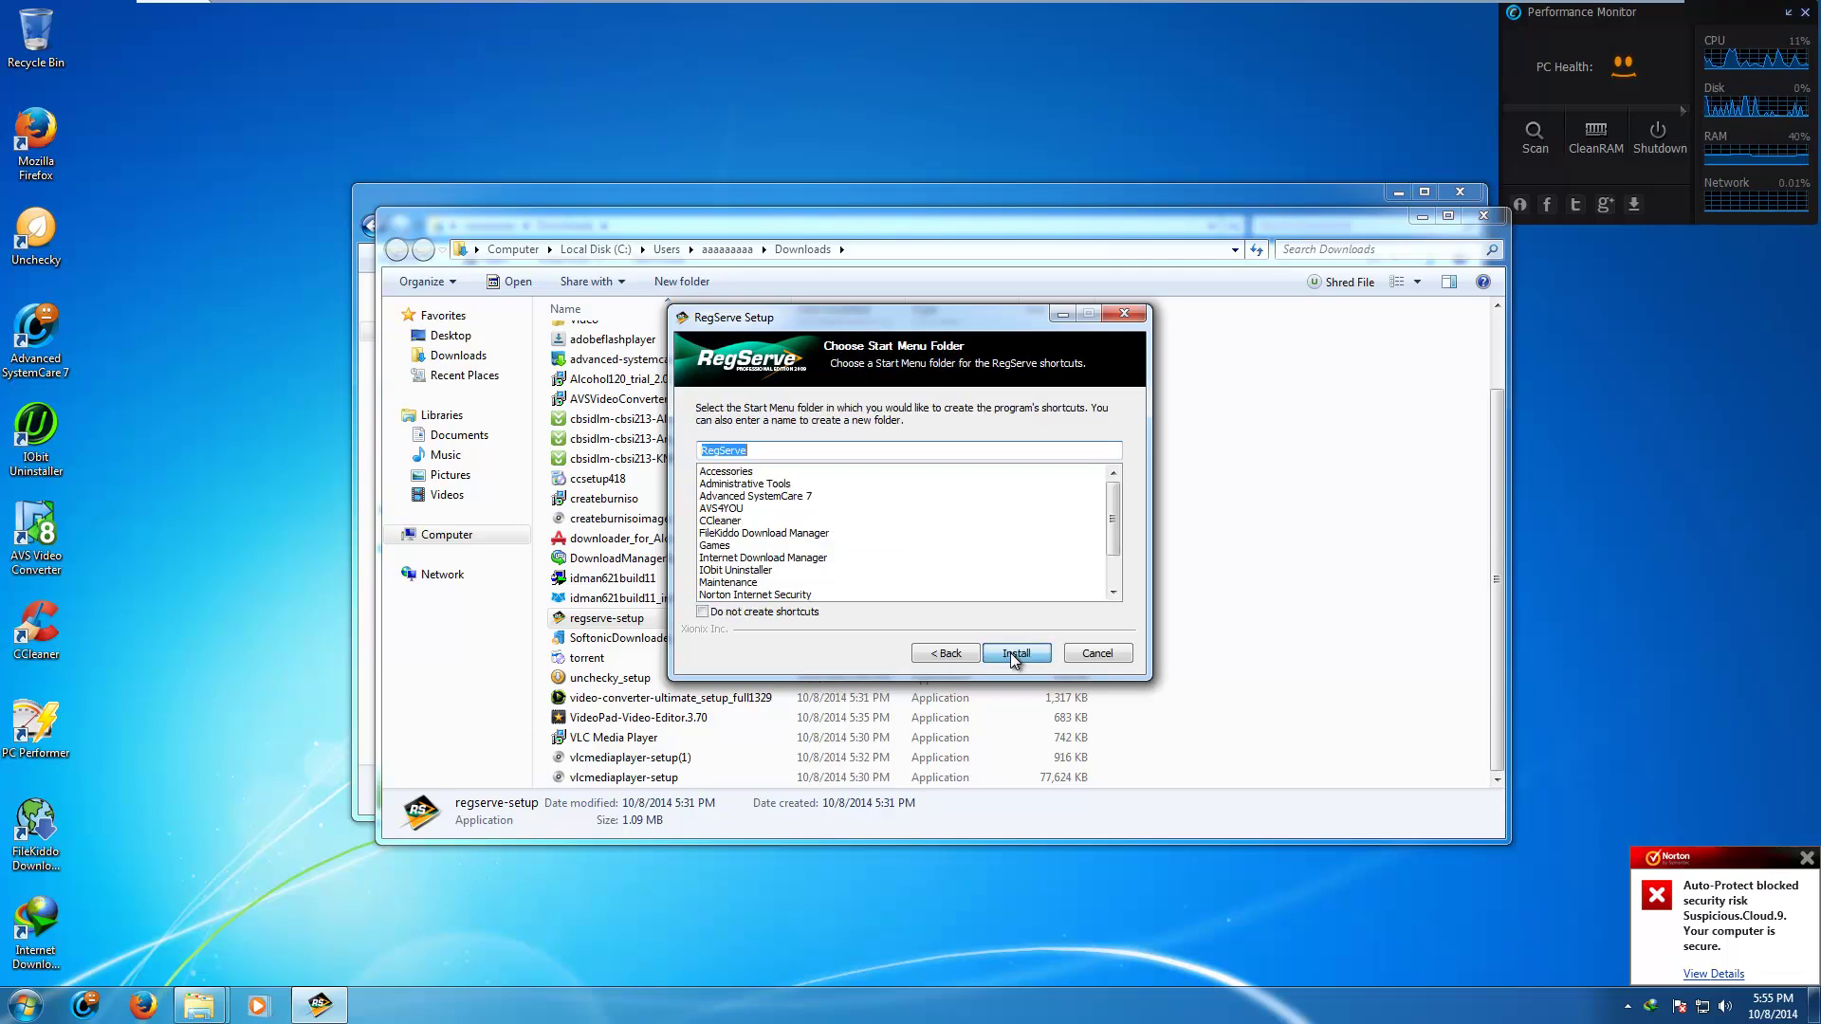
{"action": "left_click", "coordinate": [1013, 654]}
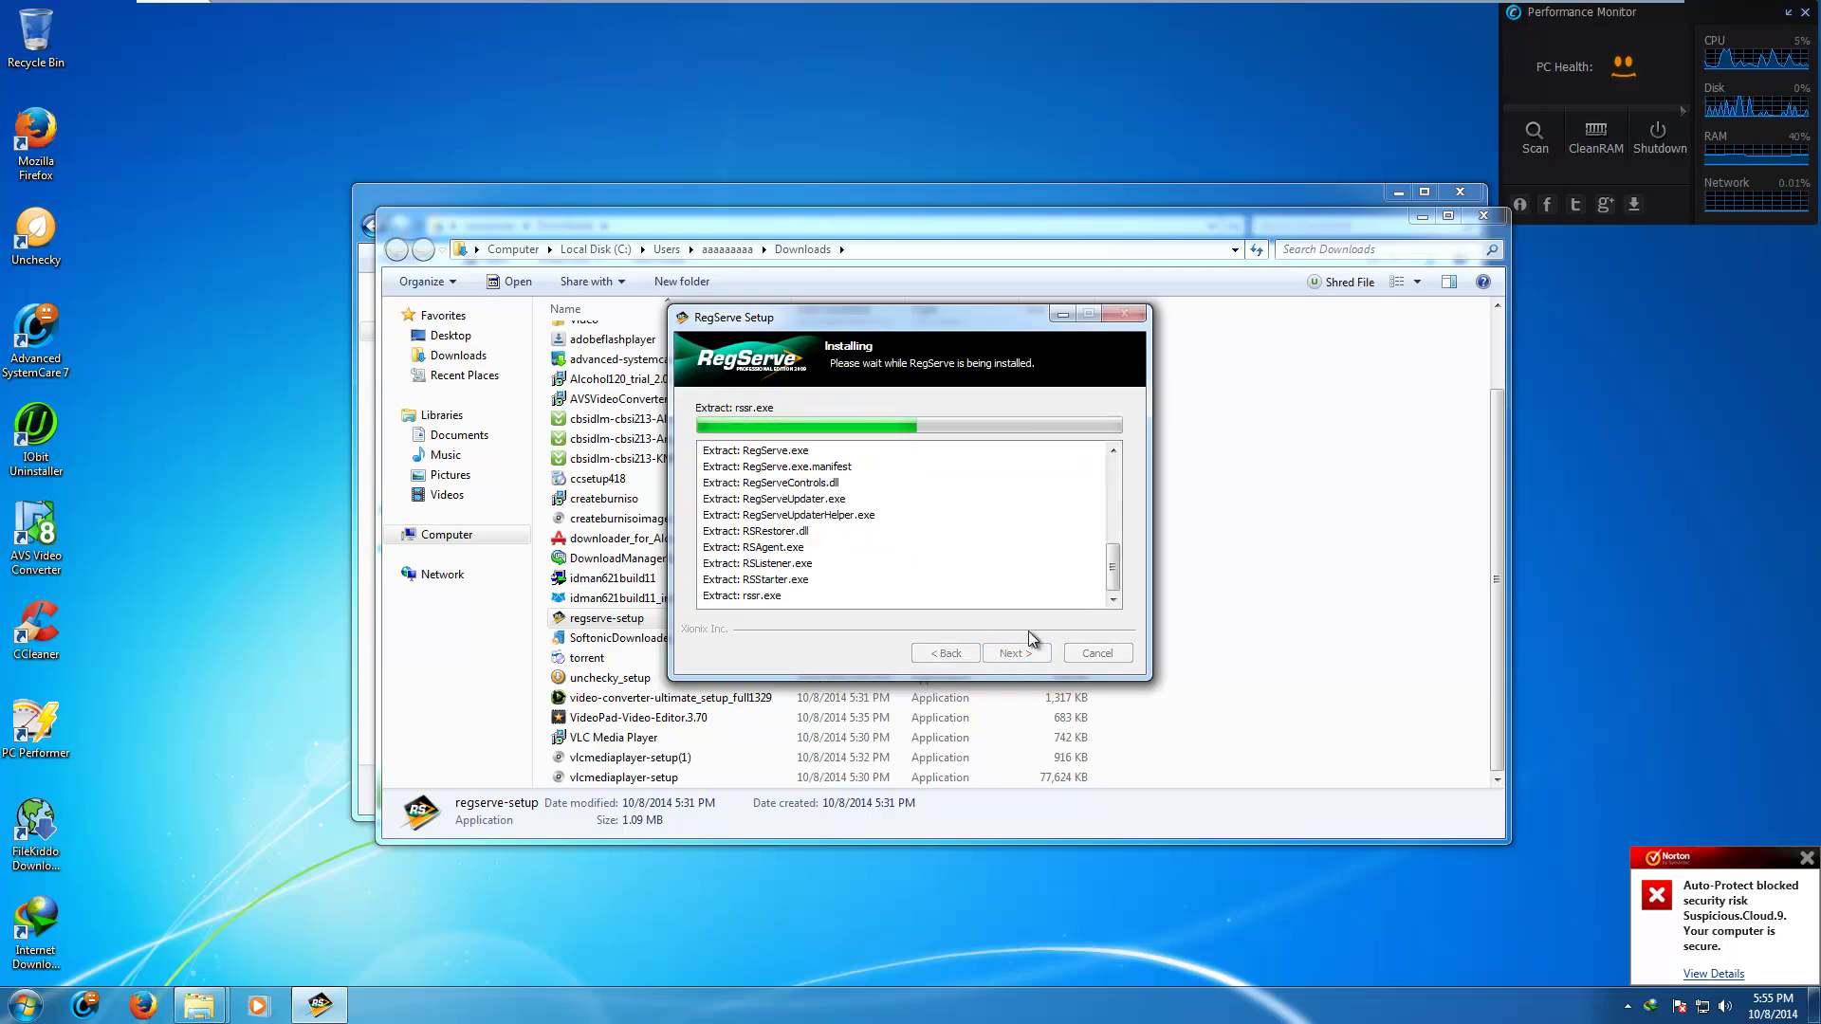
{"action": "left_click", "coordinate": [1040, 653]}
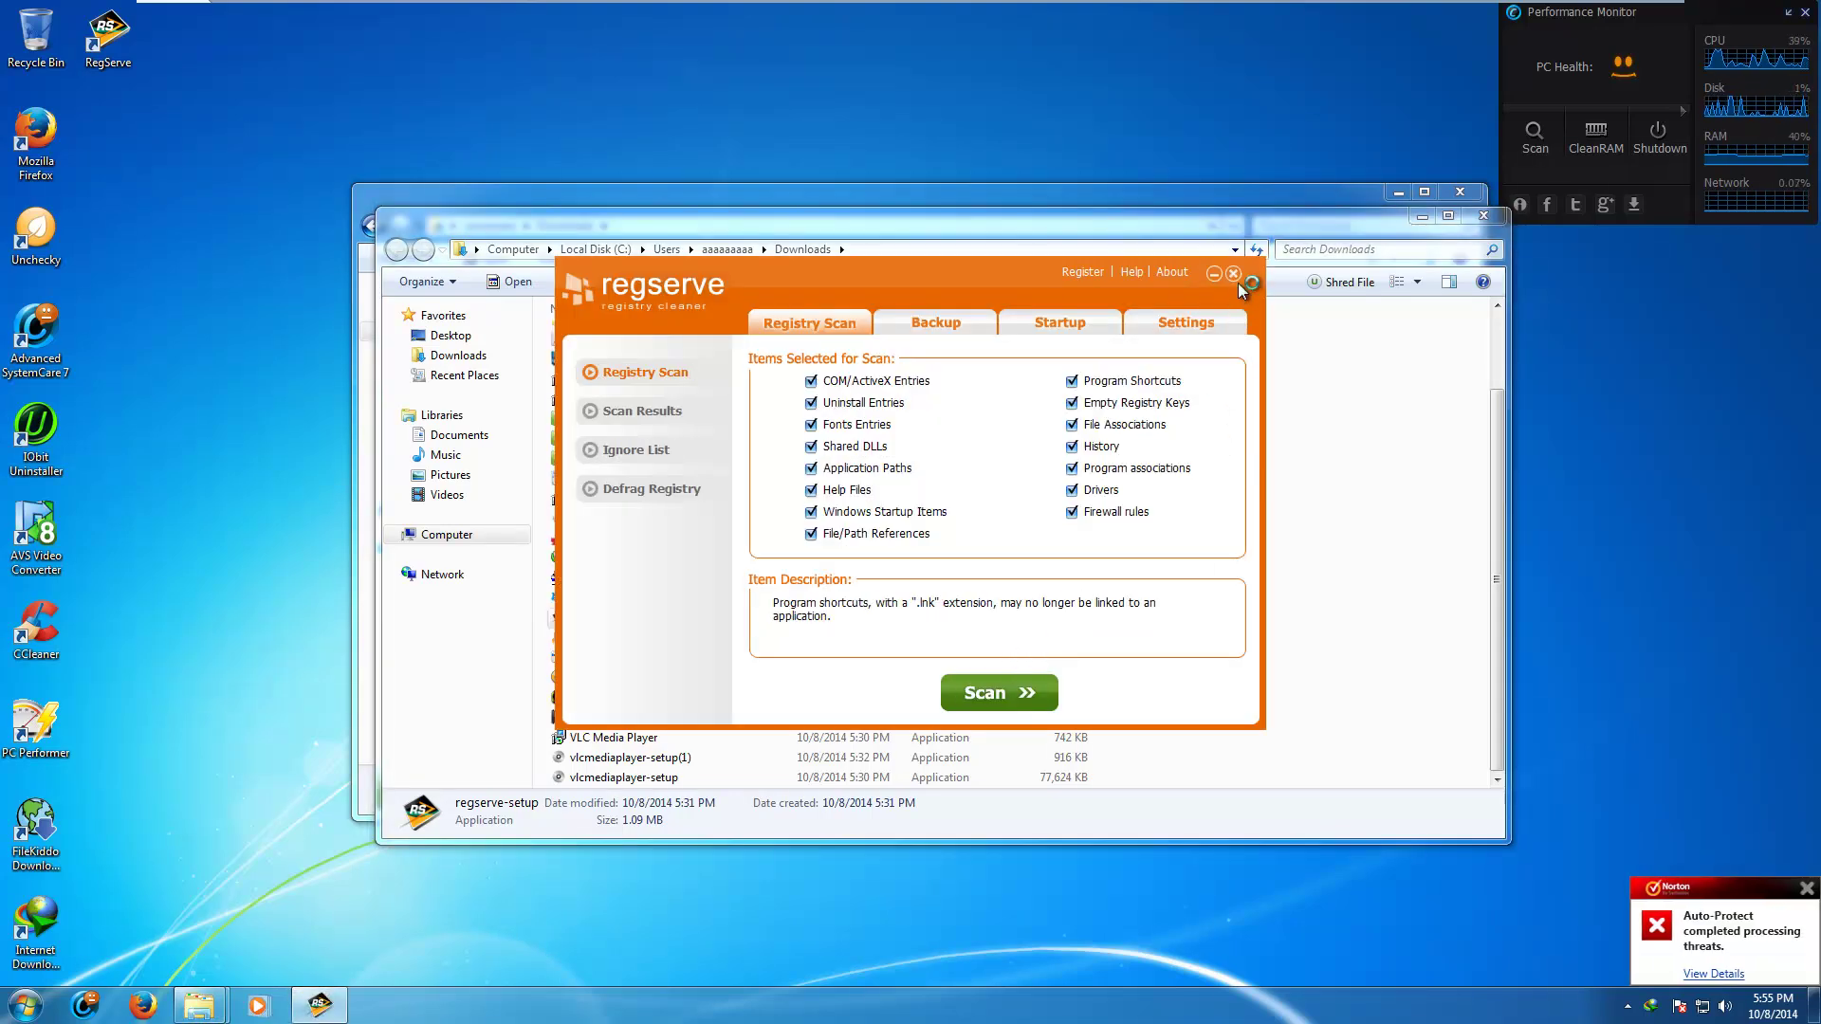
{"action": "left_click", "coordinate": [1234, 275]}
Step: Run the Softonic downloader for uTorrent and accept its licence
{"action": "double_click", "coordinate": [663, 642]}
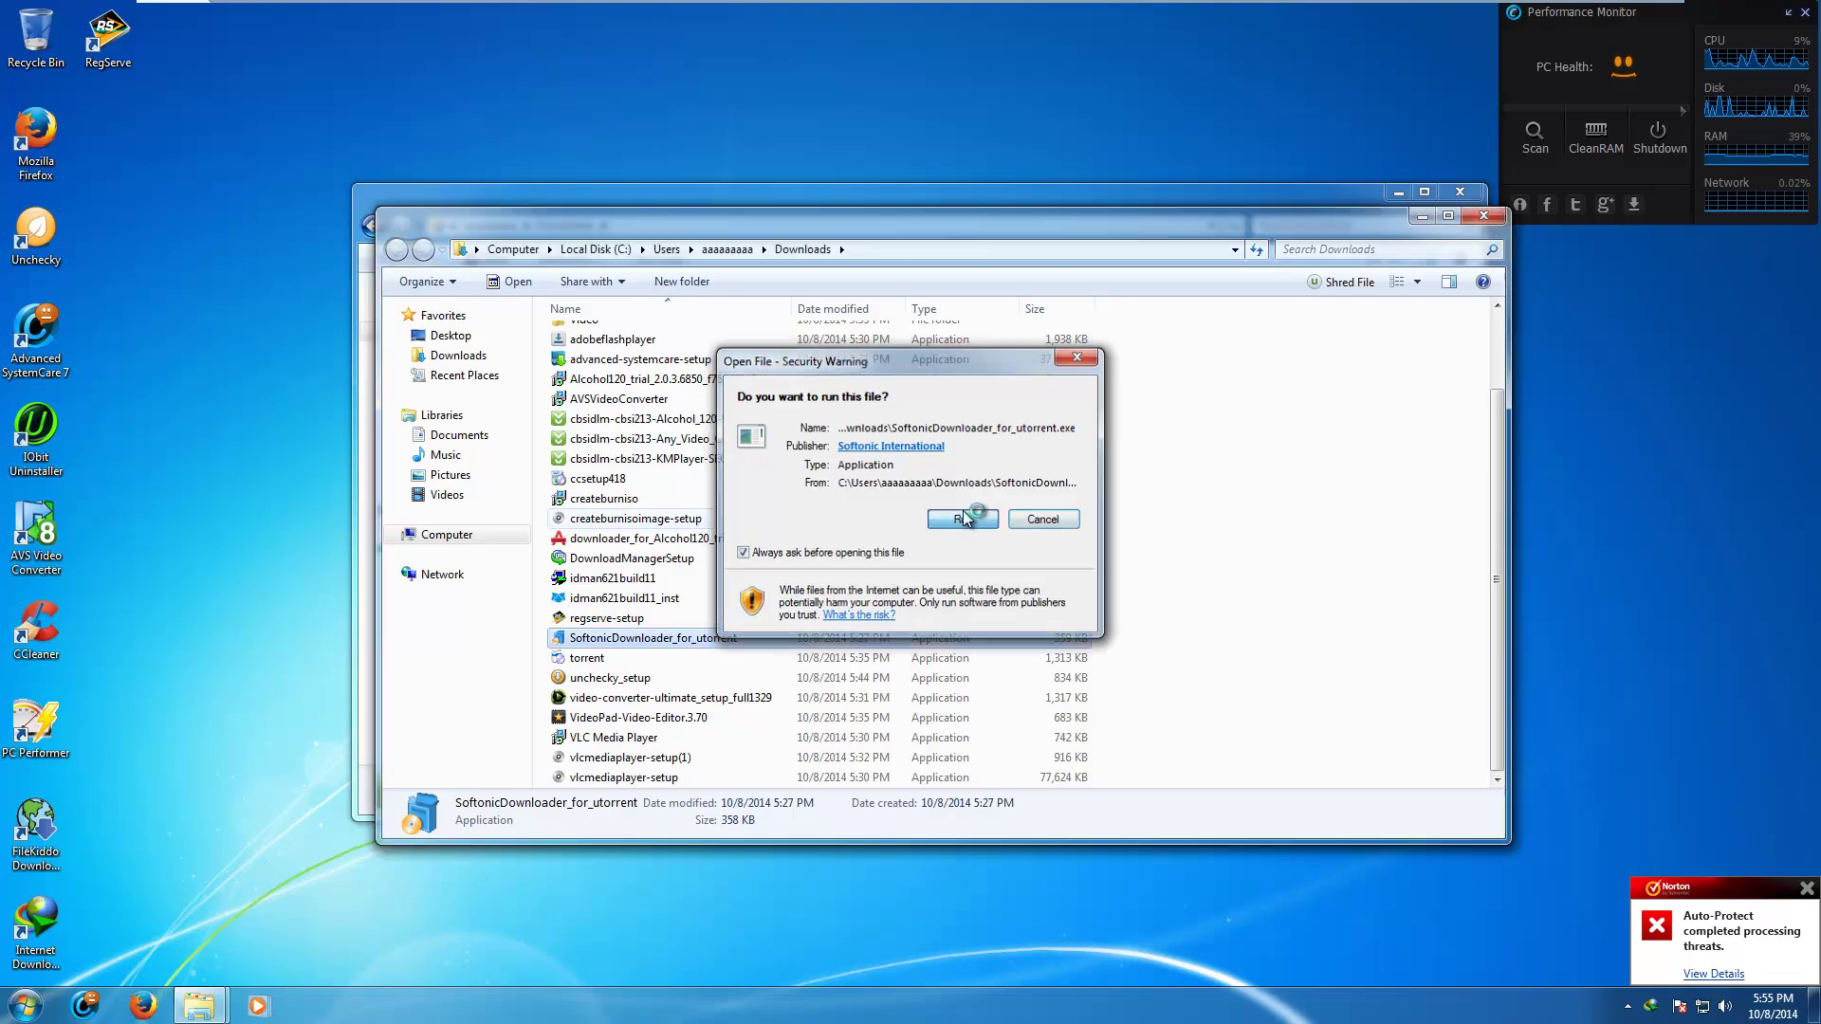
{"action": "left_click", "coordinate": [964, 519]}
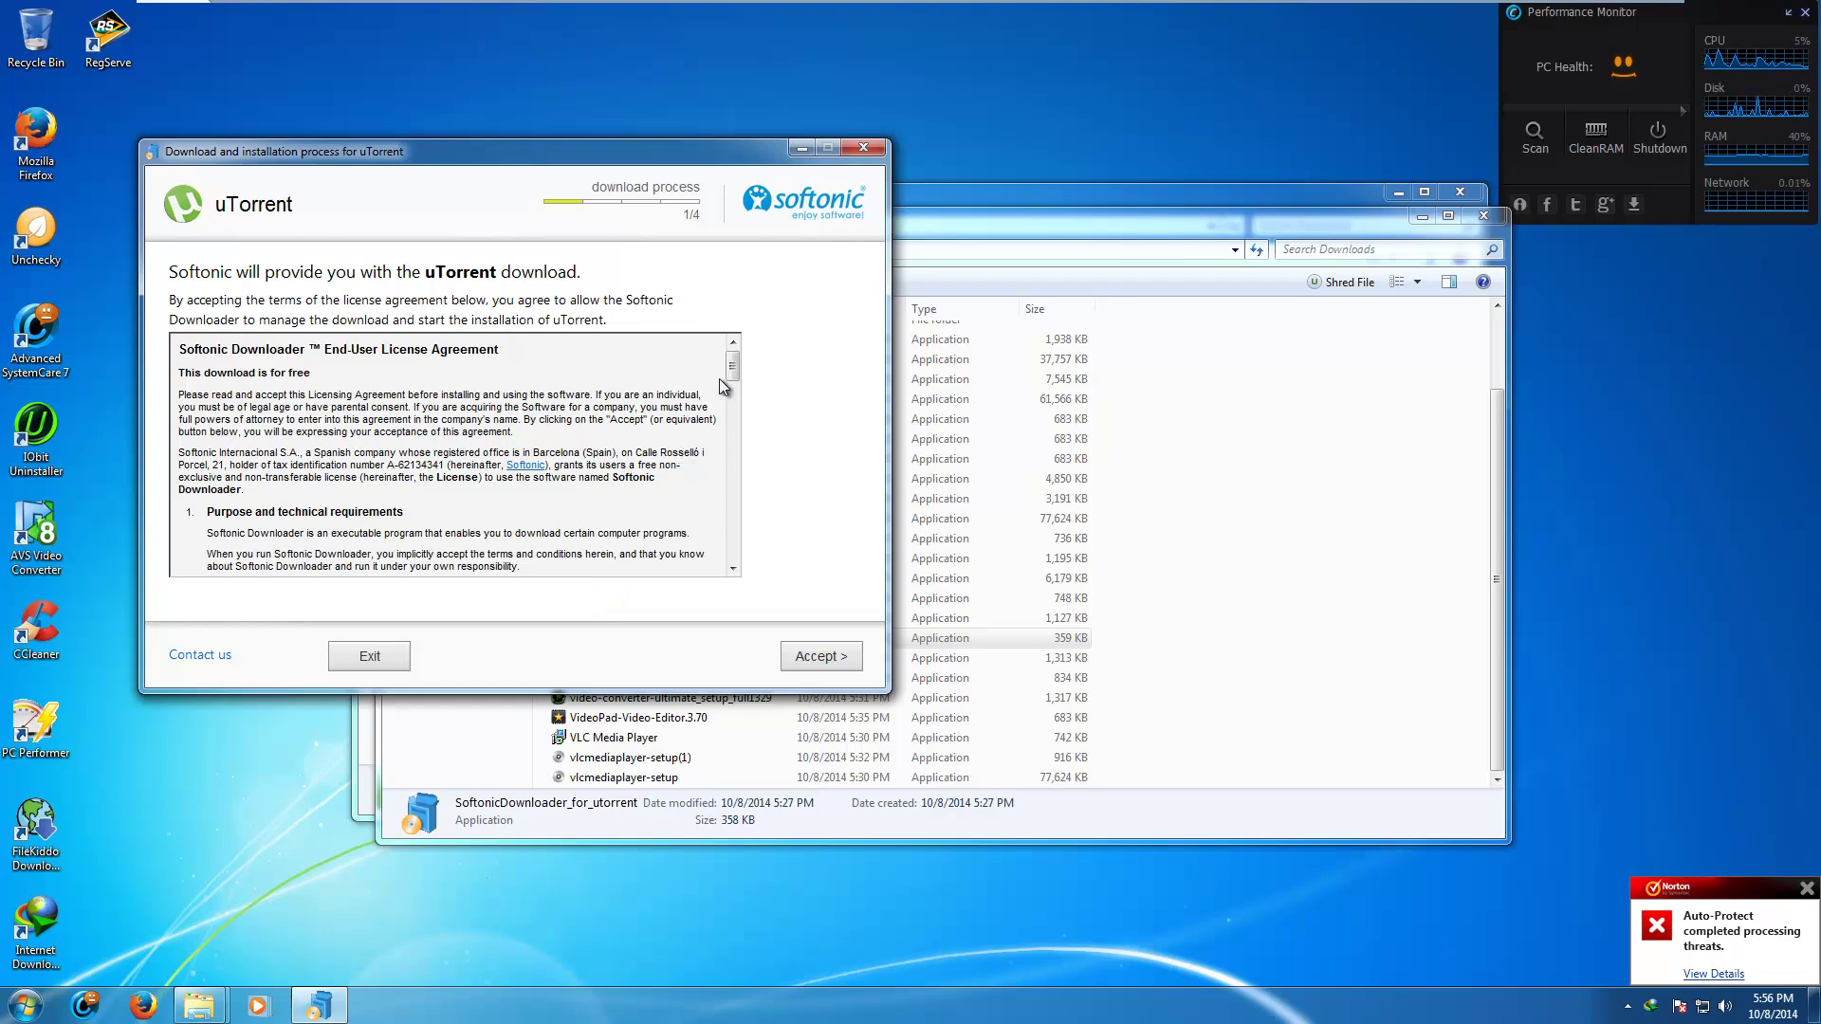
{"action": "left_click_drag", "start_coordinate": [727, 378], "coordinate": [727, 558]}
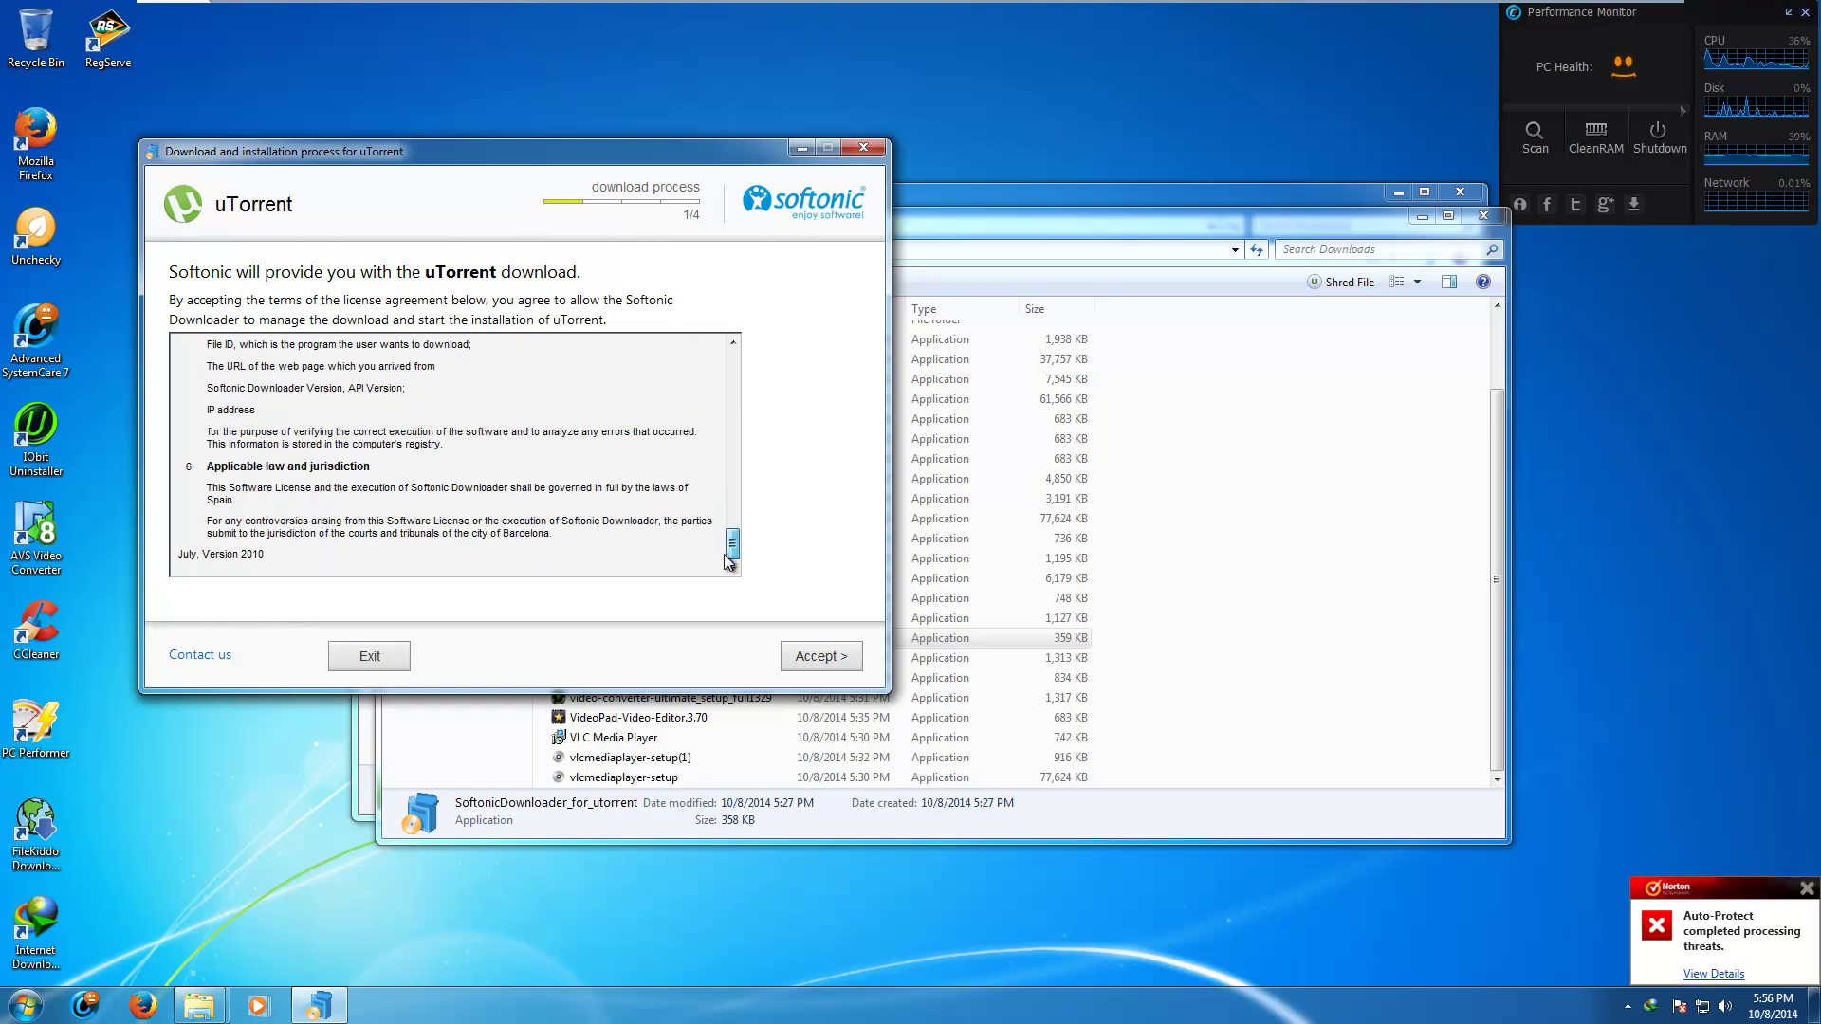
{"action": "left_click", "coordinate": [838, 670]}
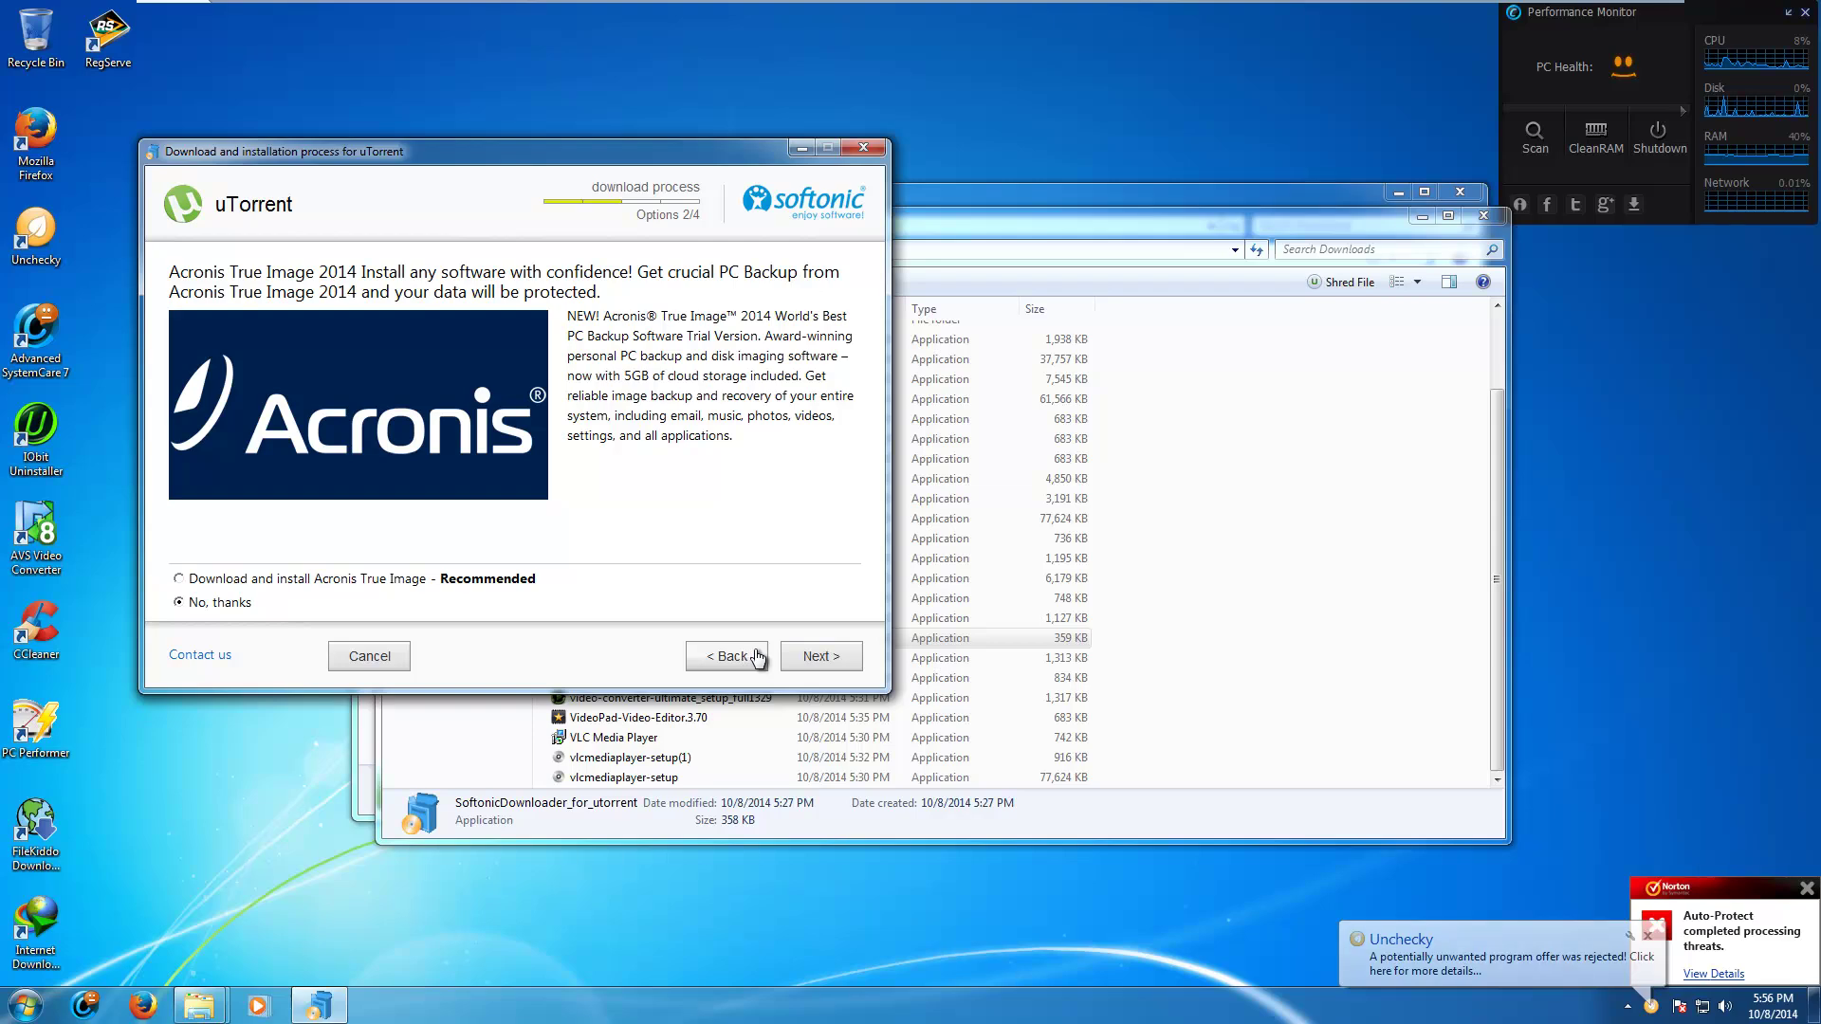
Step: Skip the Acronis offer and decline Optimizer Pro via Unchecky's warning
{"action": "left_click", "coordinate": [817, 657]}
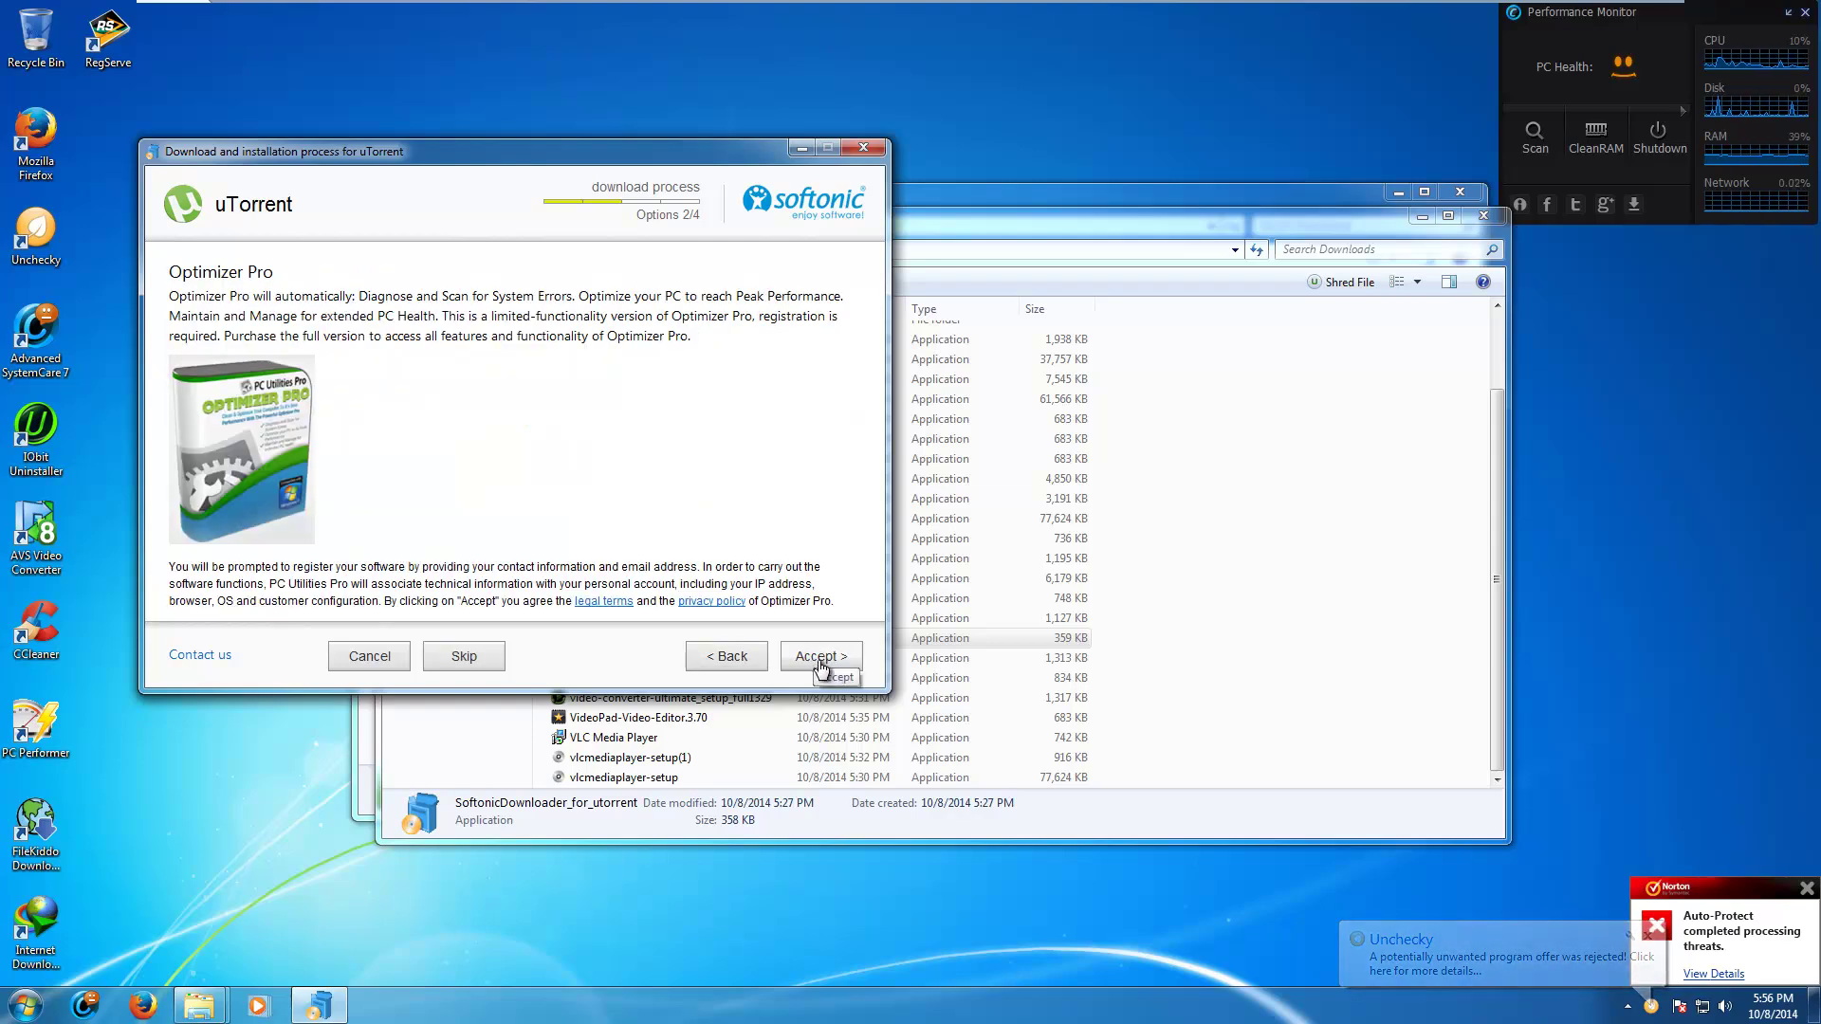
{"action": "left_click", "coordinate": [821, 664]}
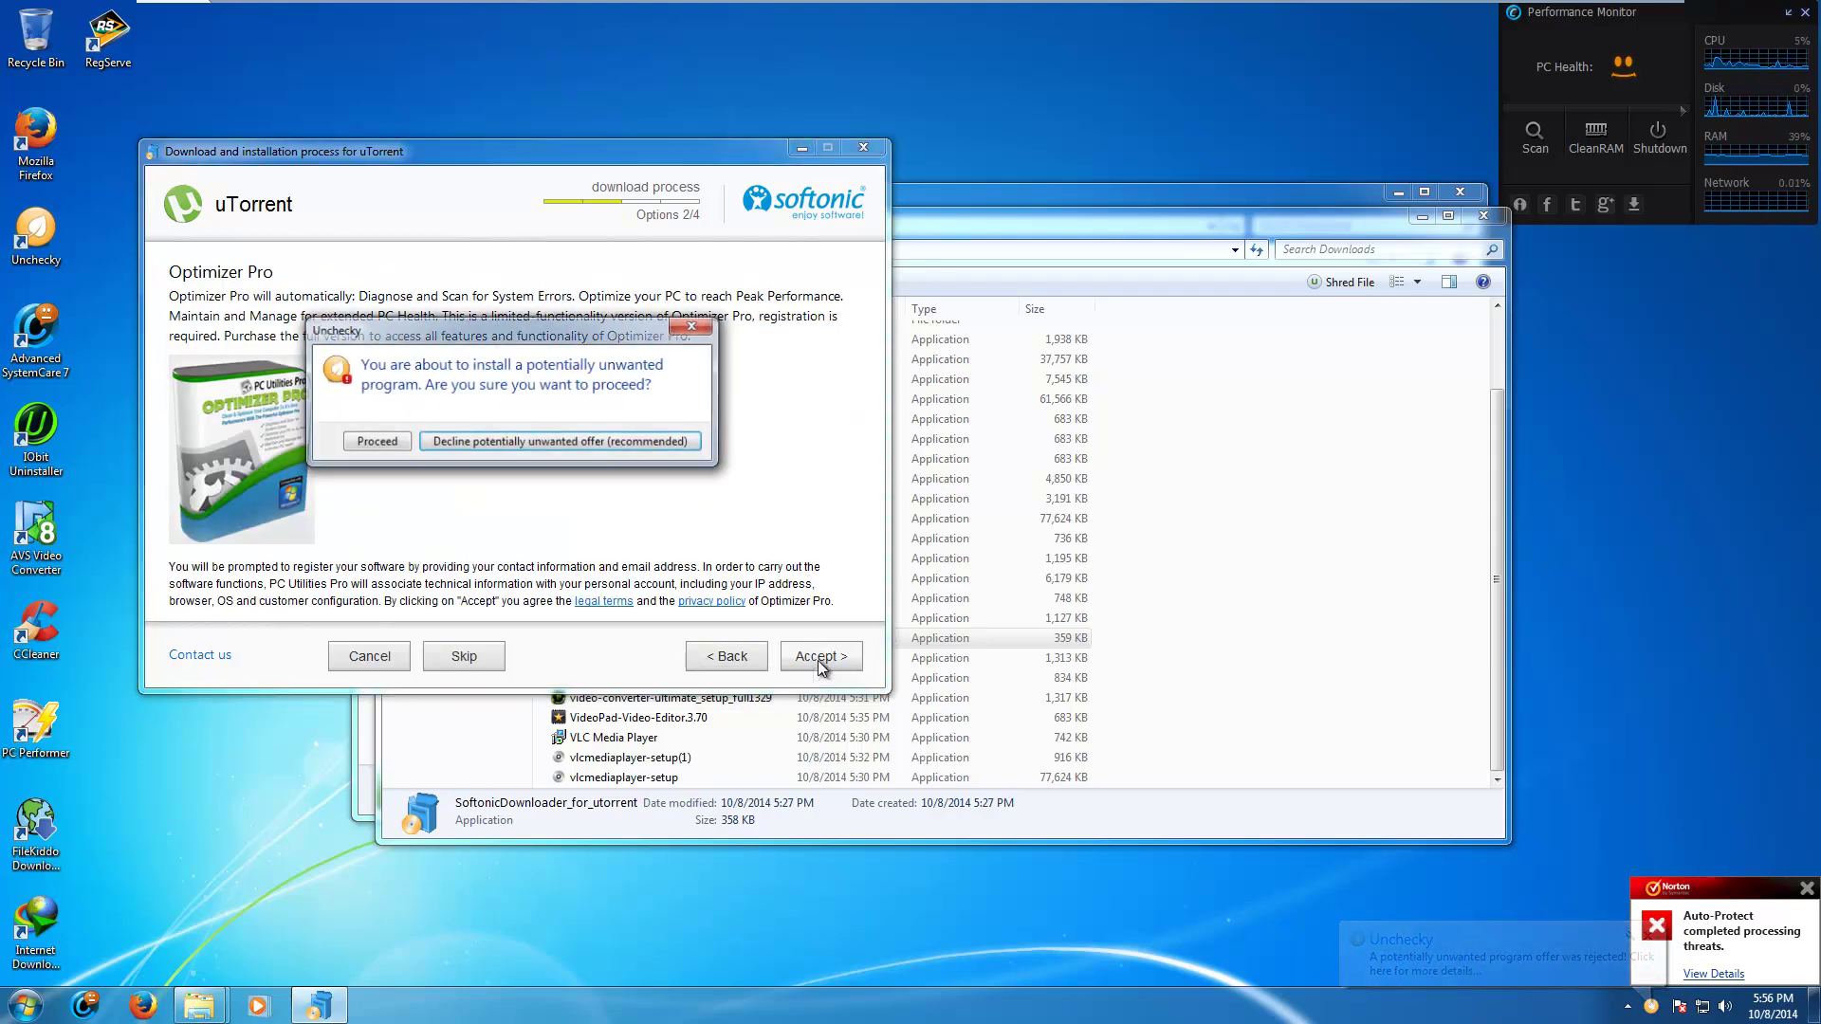
{"action": "left_click", "coordinate": [484, 442]}
{"action": "left_click", "coordinate": [470, 663]}
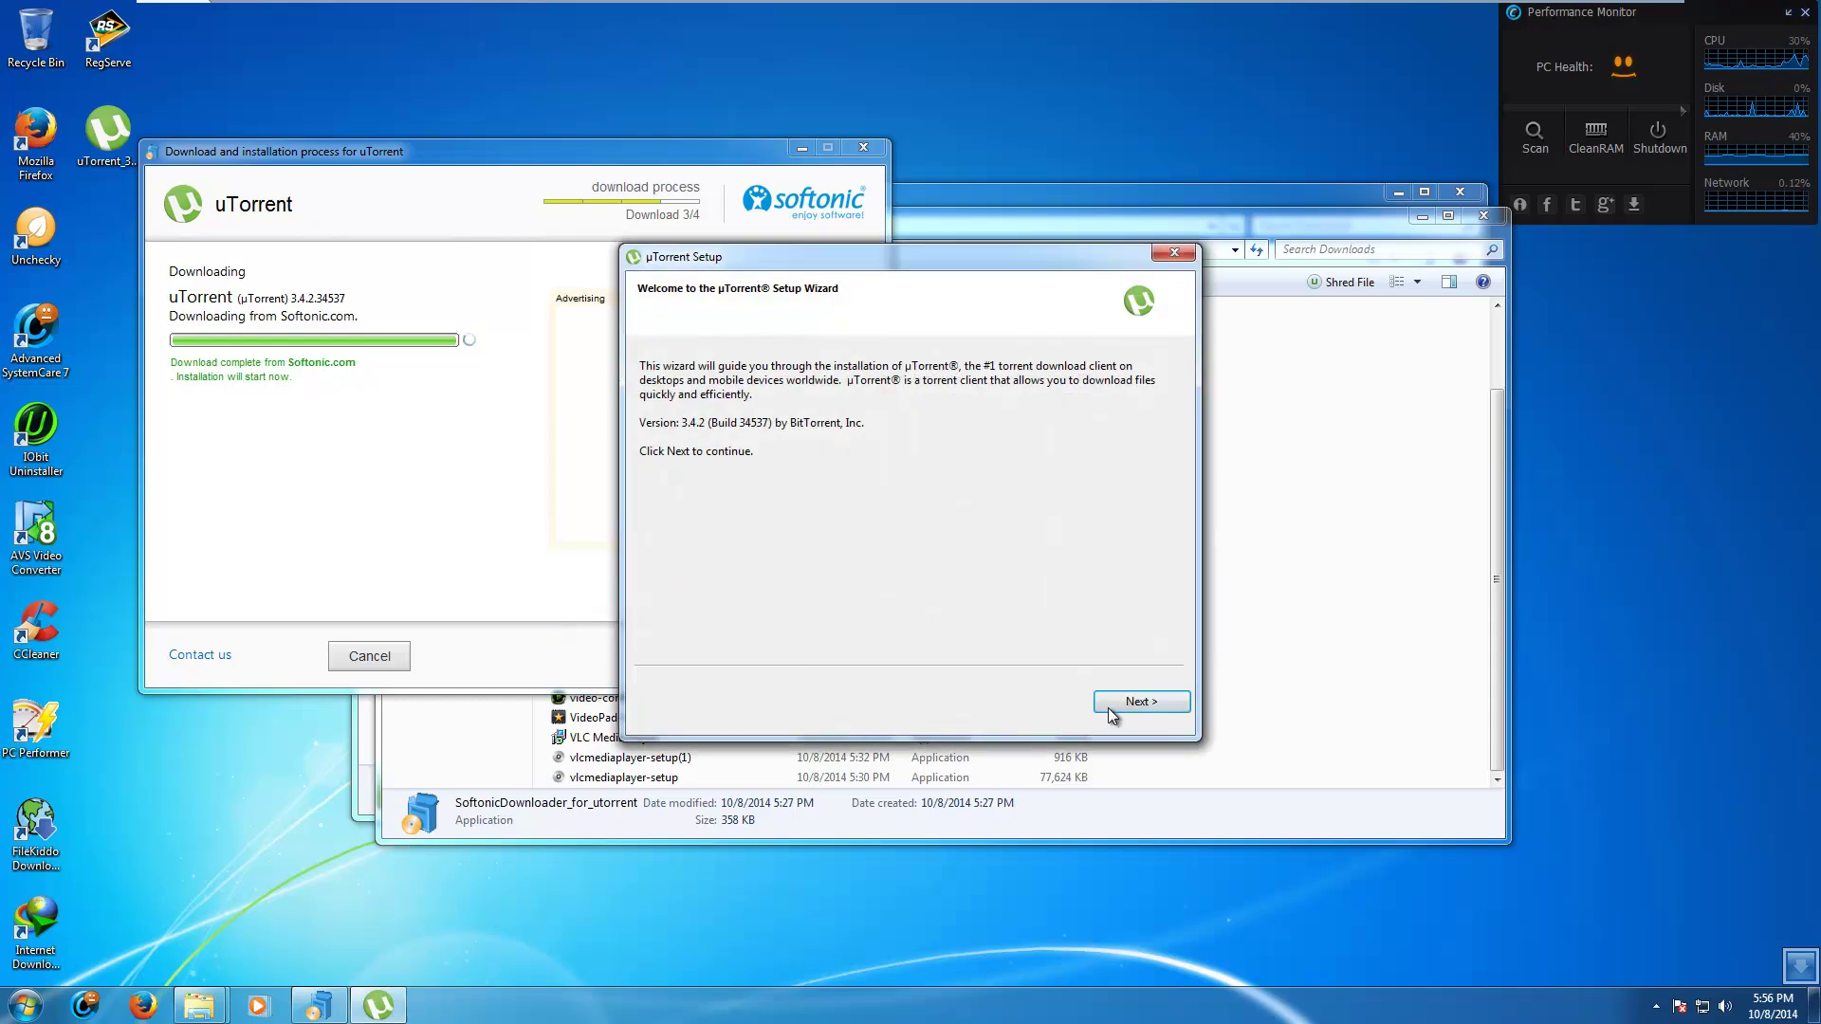
Step: Go through the uTorrent wizard with default options, leaving the Thom Yorke bundle unchecked
{"action": "left_click", "coordinate": [1118, 705]}
{"action": "left_click", "coordinate": [1121, 707]}
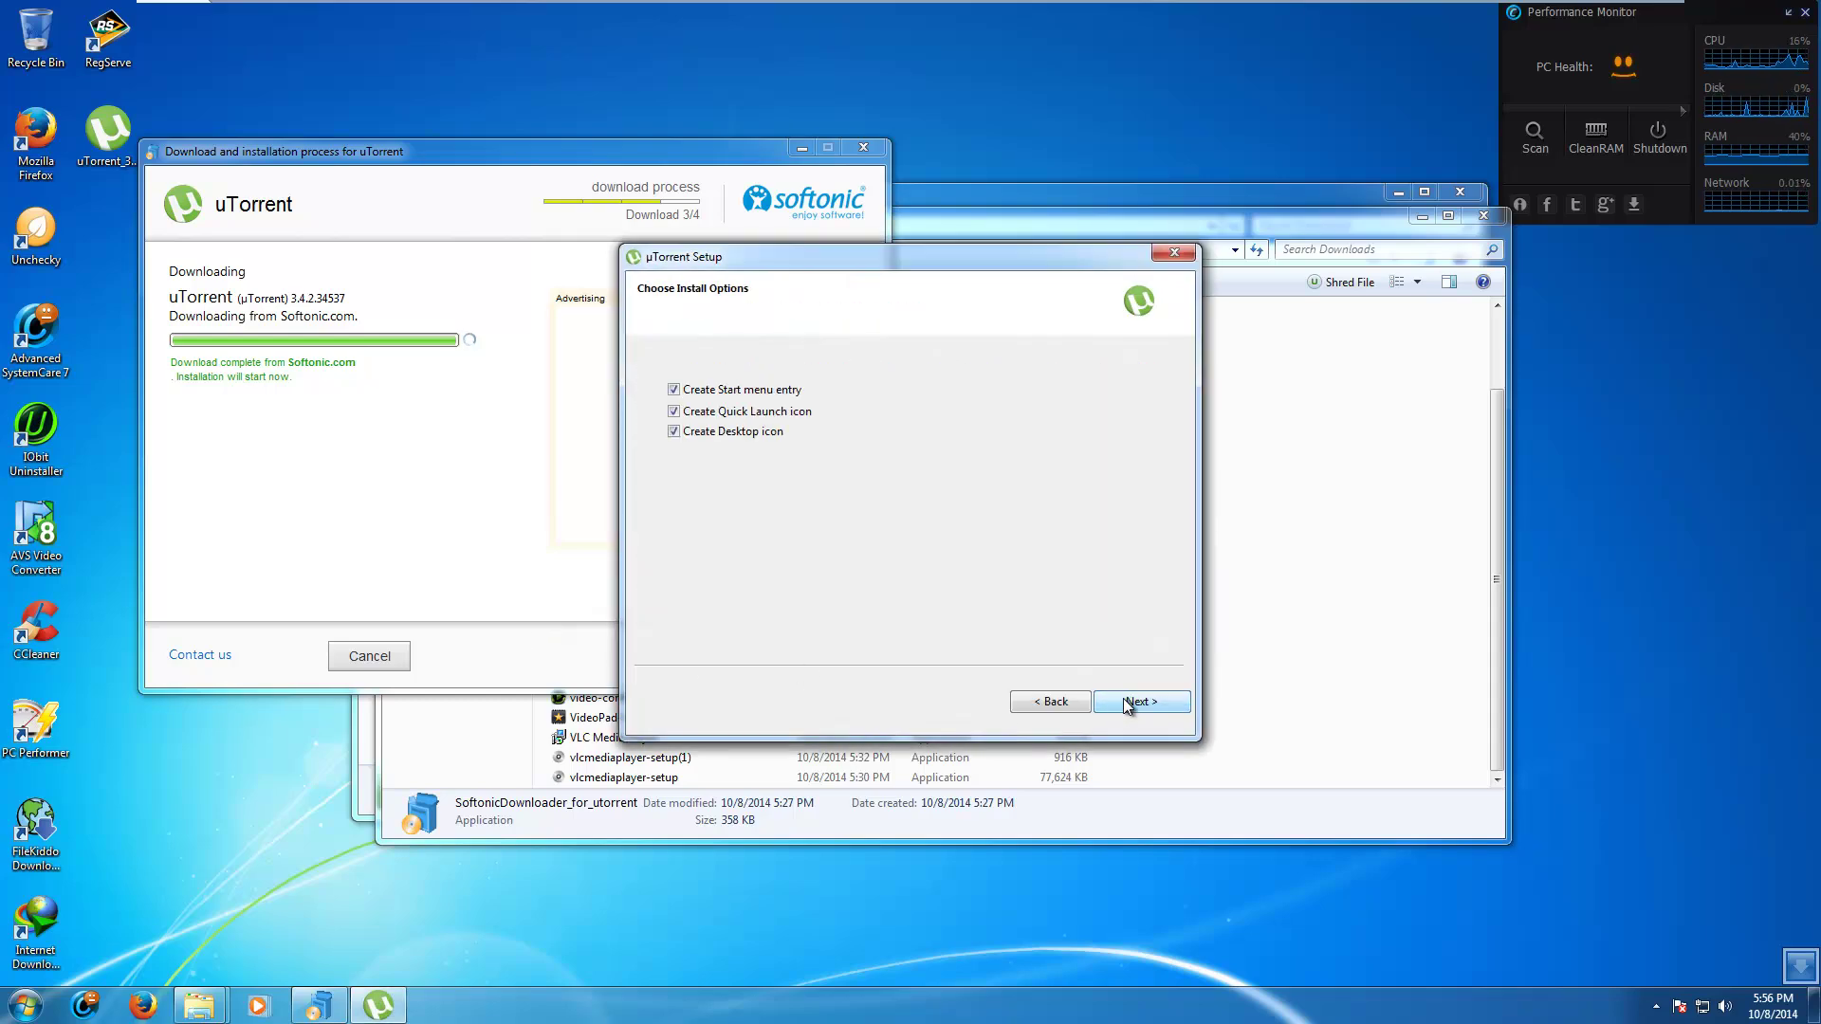
{"action": "left_click", "coordinate": [1138, 707]}
{"action": "left_click", "coordinate": [1141, 707]}
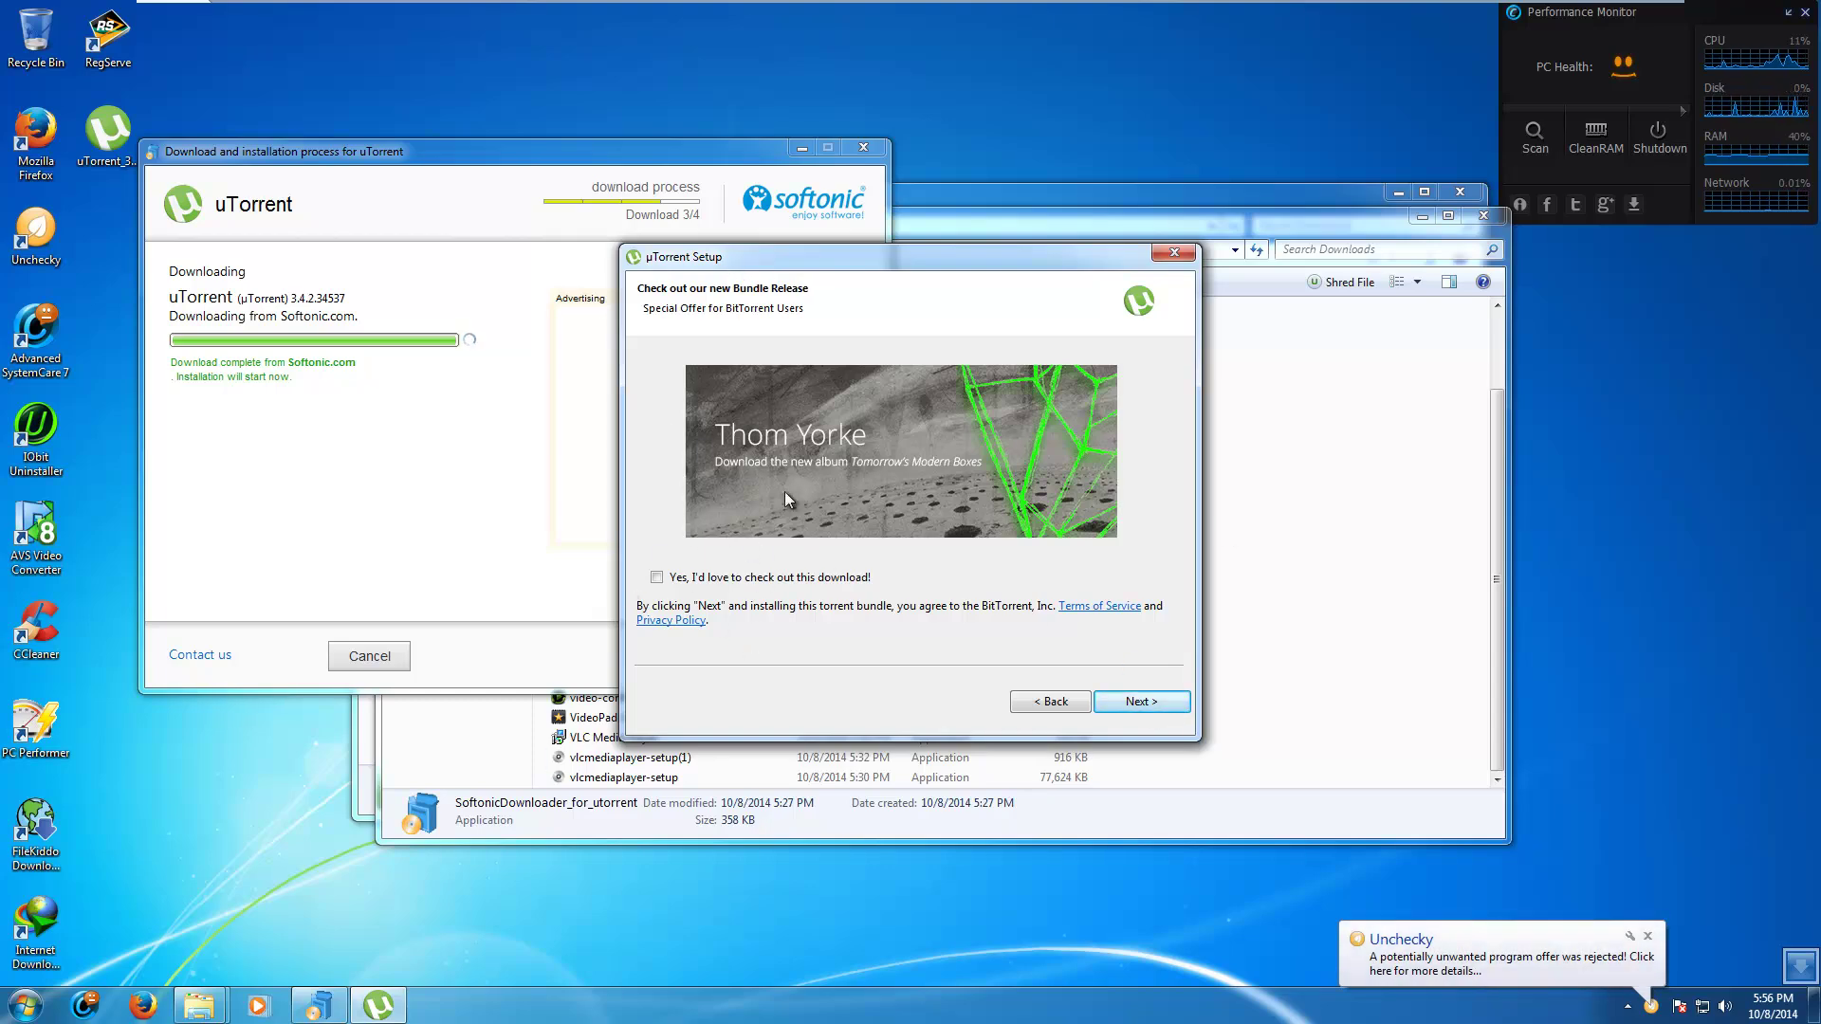
{"action": "left_click", "coordinate": [1141, 701]}
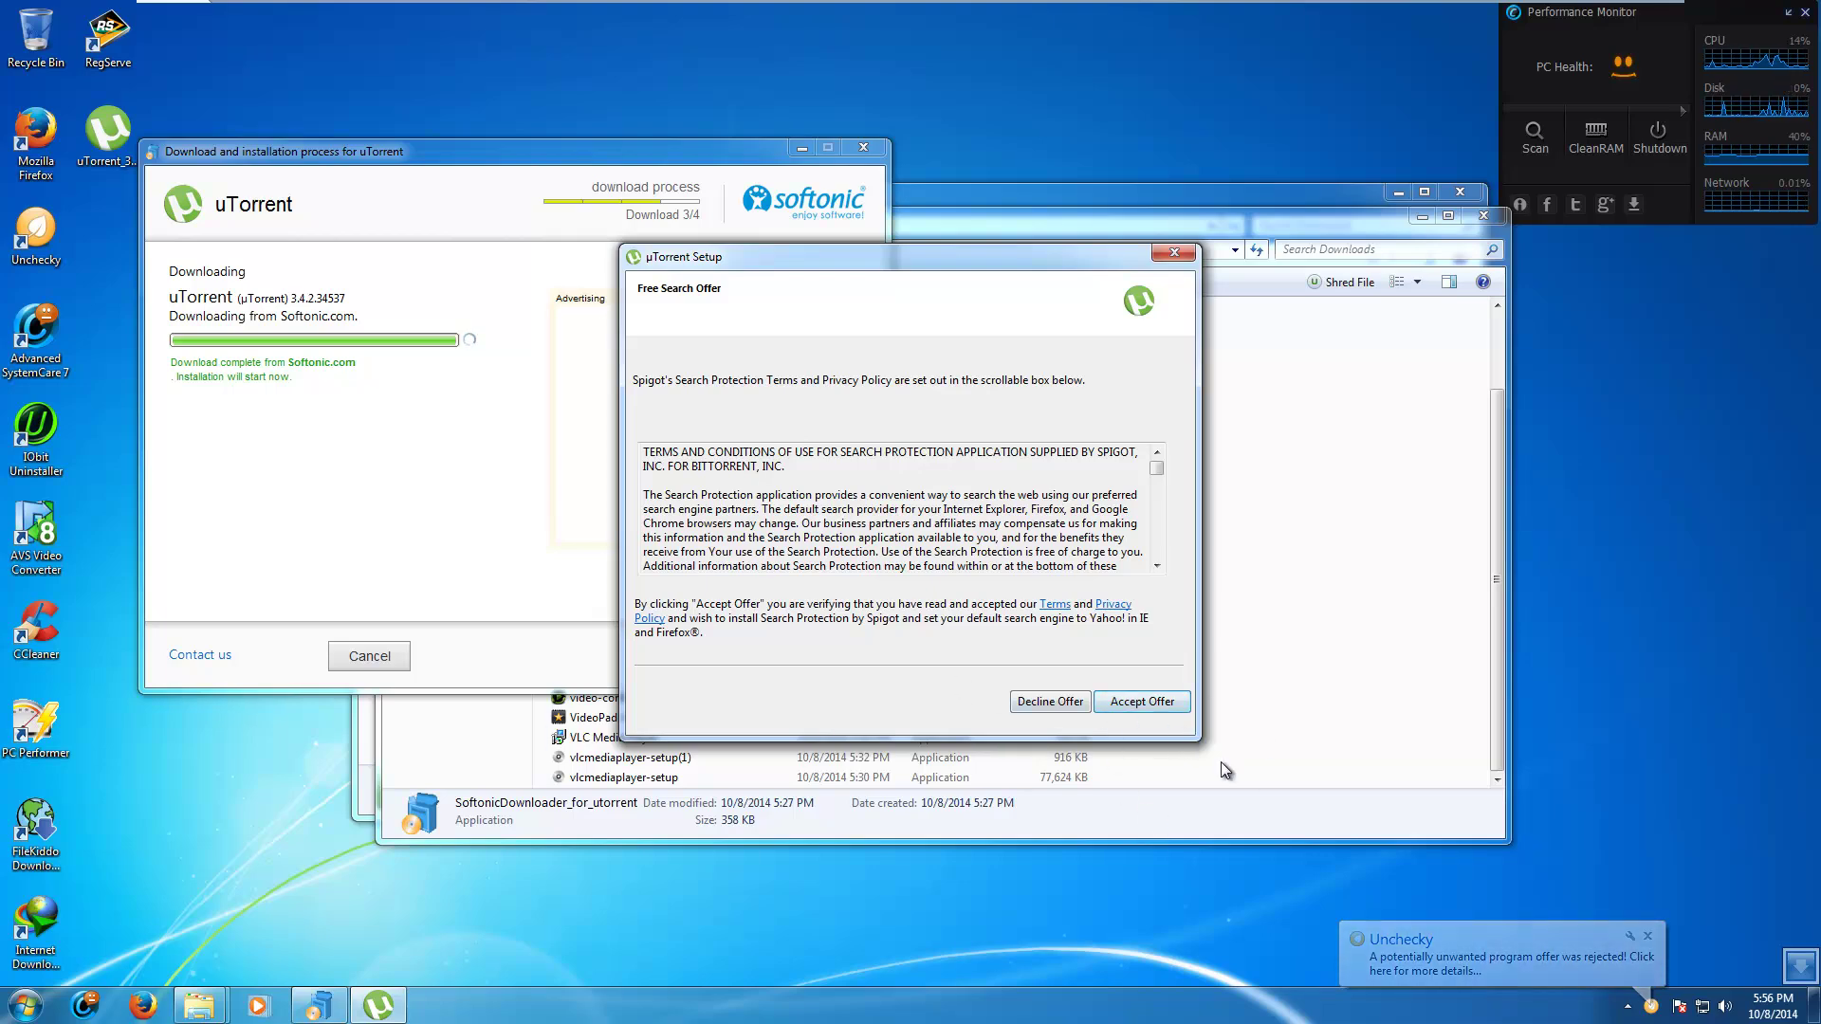
Step: Decline the Spigot search offer in Unchecky's warning and close the Softonic window
{"action": "left_click", "coordinate": [1132, 702]}
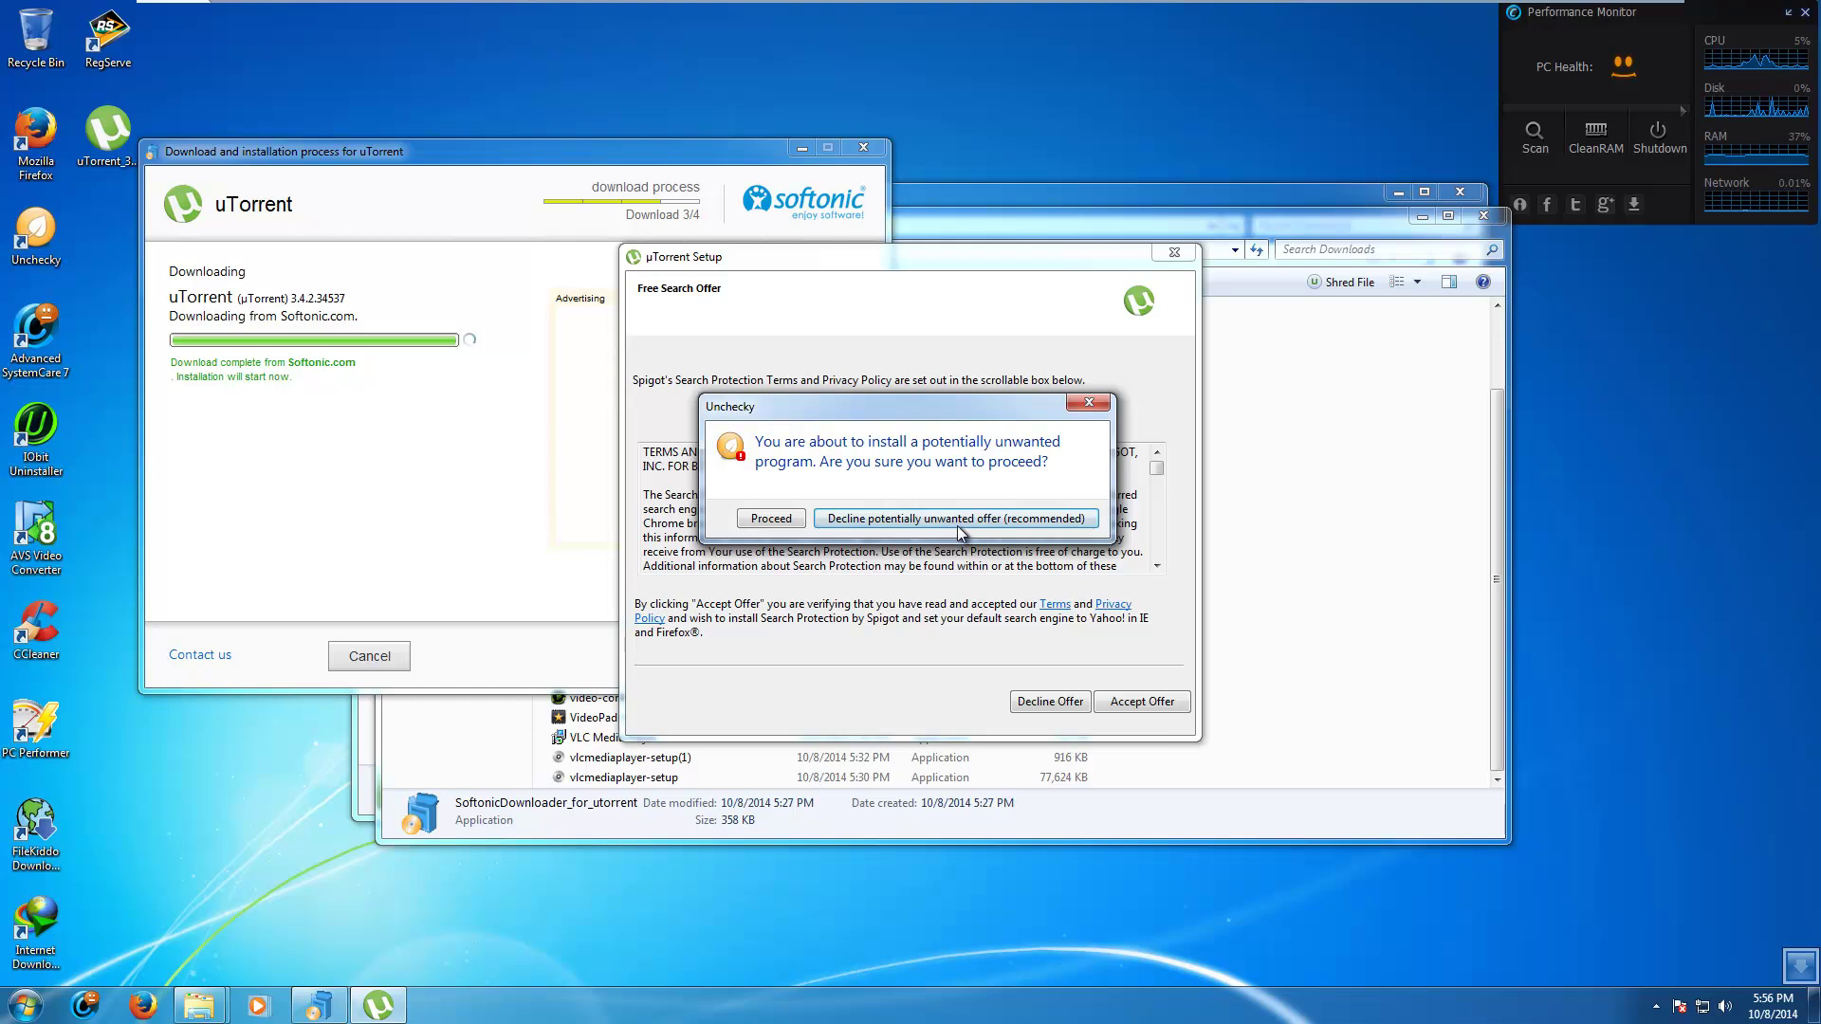
{"action": "left_click", "coordinate": [957, 524]}
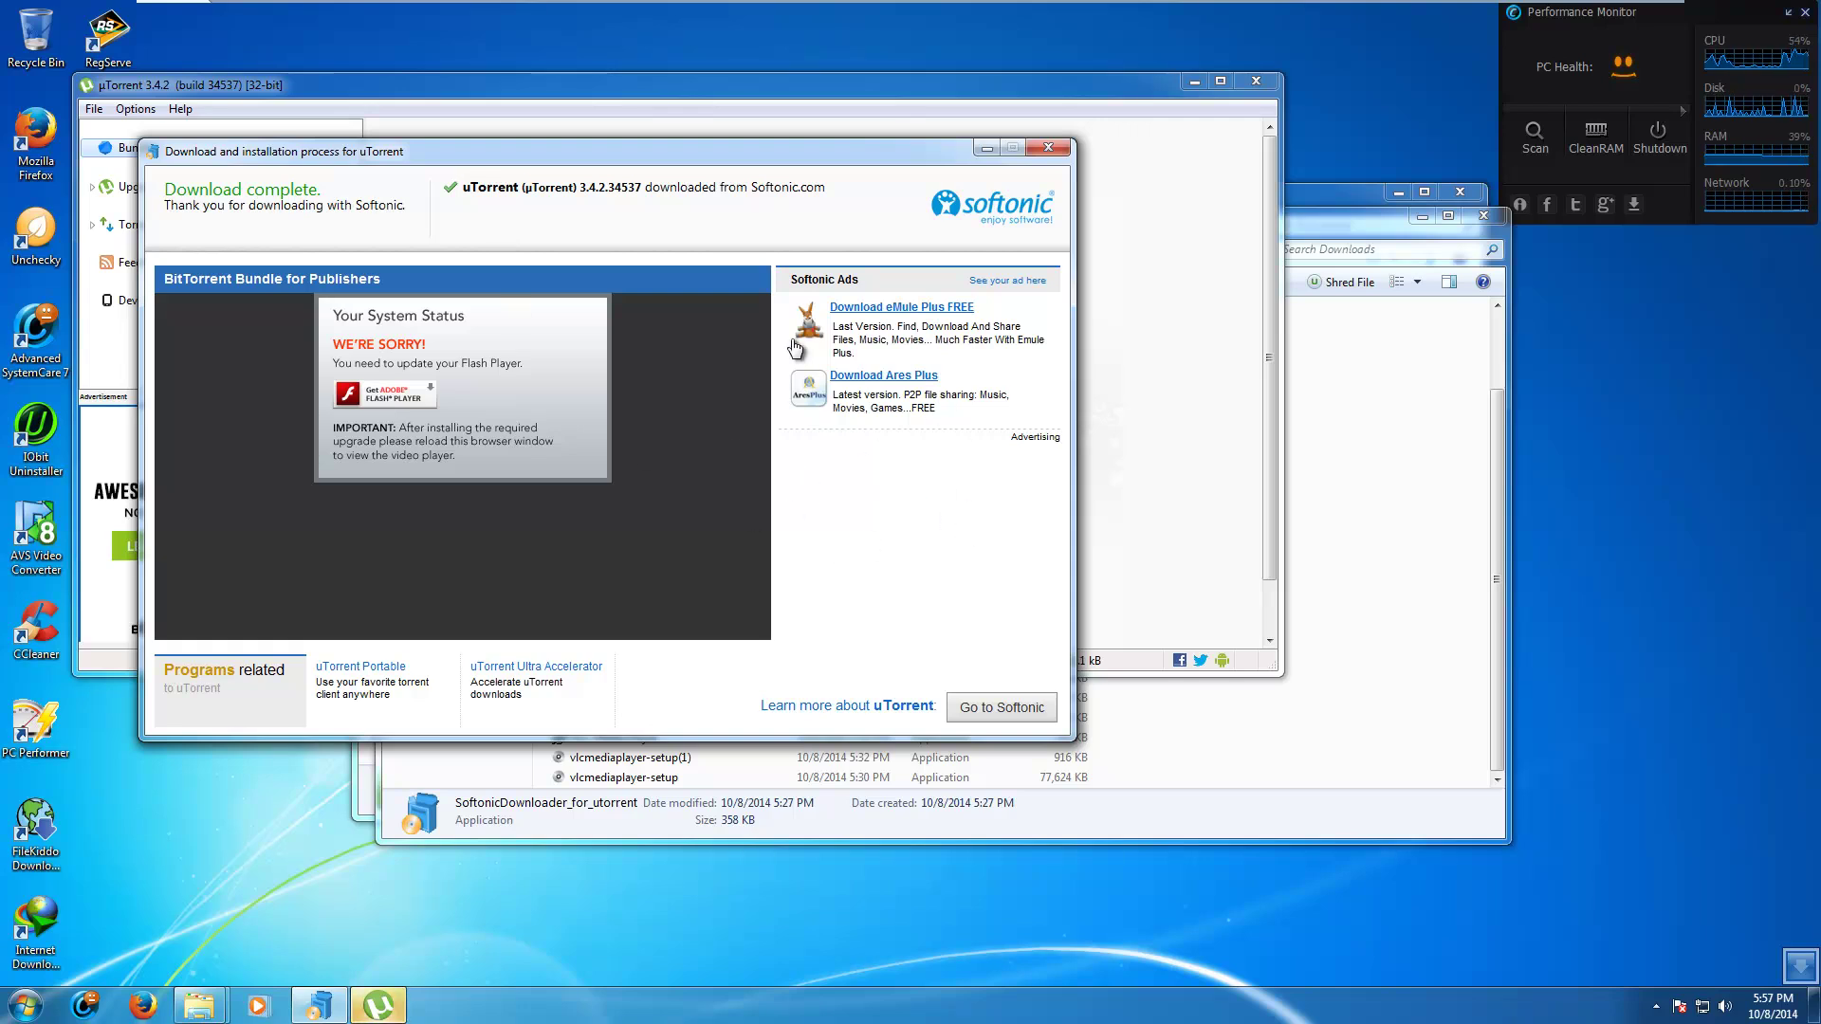
{"action": "left_click", "coordinate": [1050, 149]}
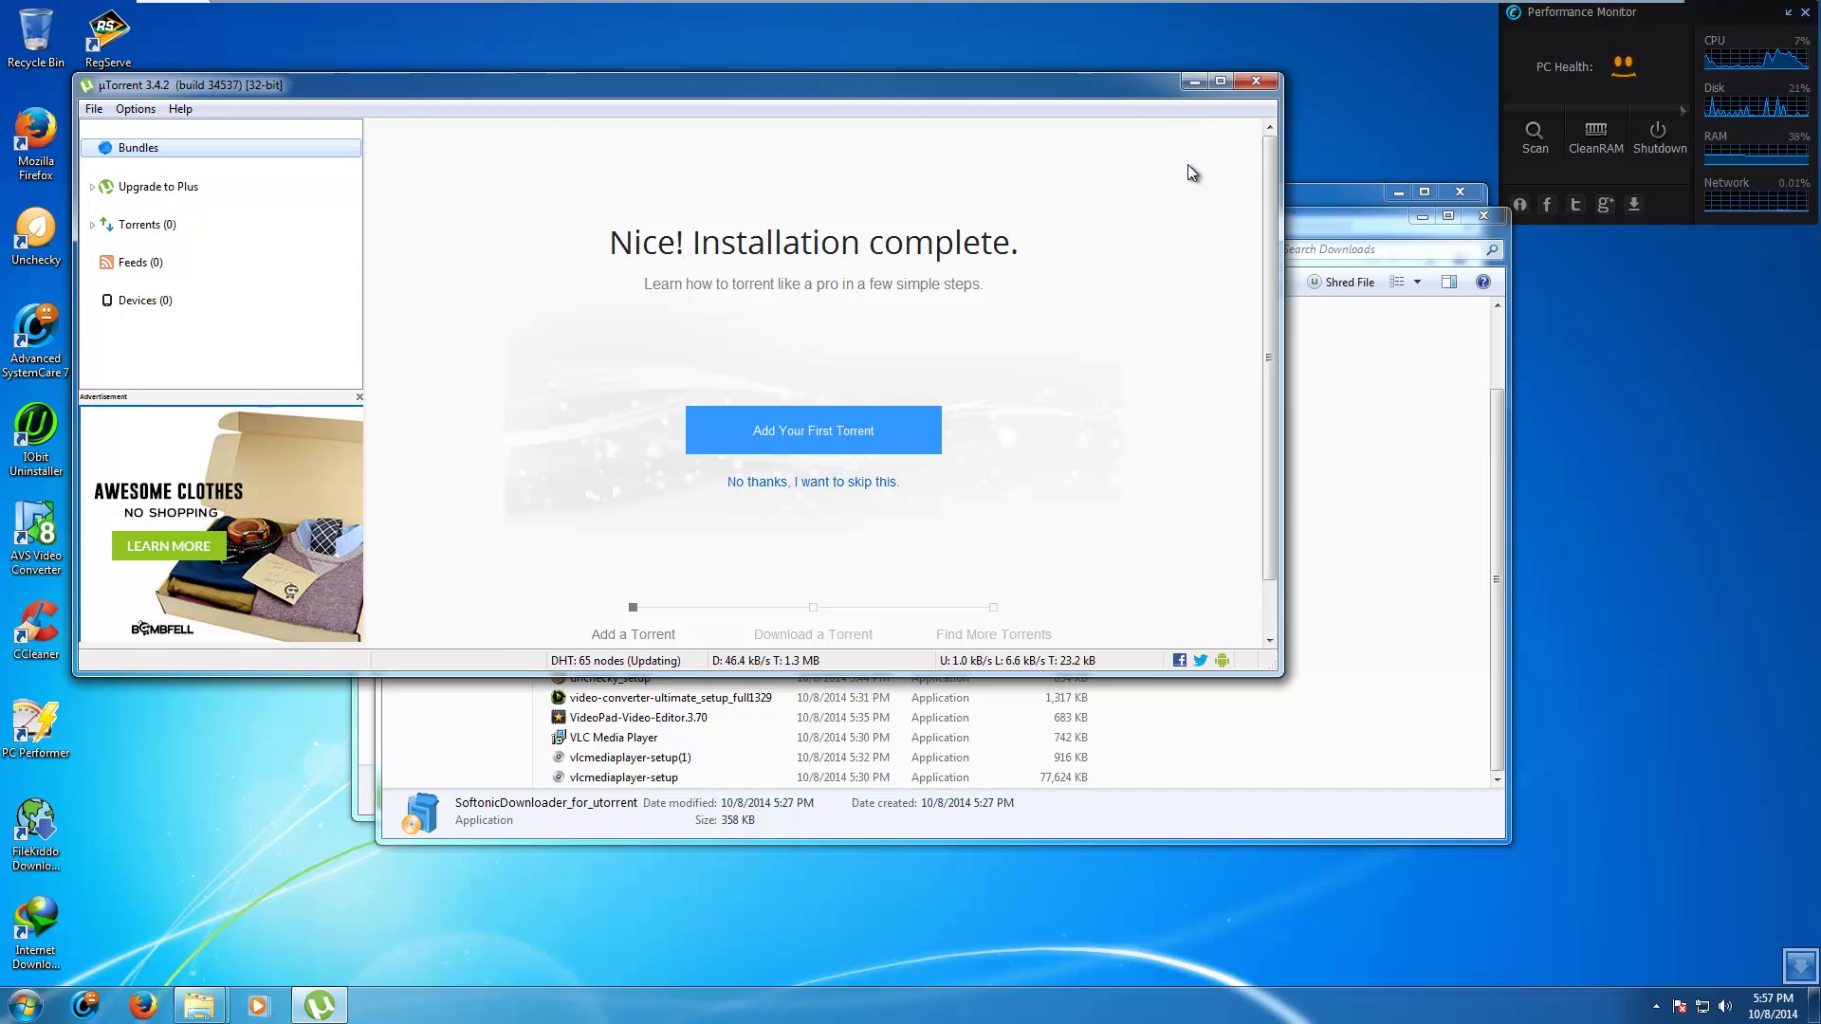
Step: Close uTorrent and run the torrent file, letting Norton run it anyway
{"action": "left_click", "coordinate": [1256, 82]}
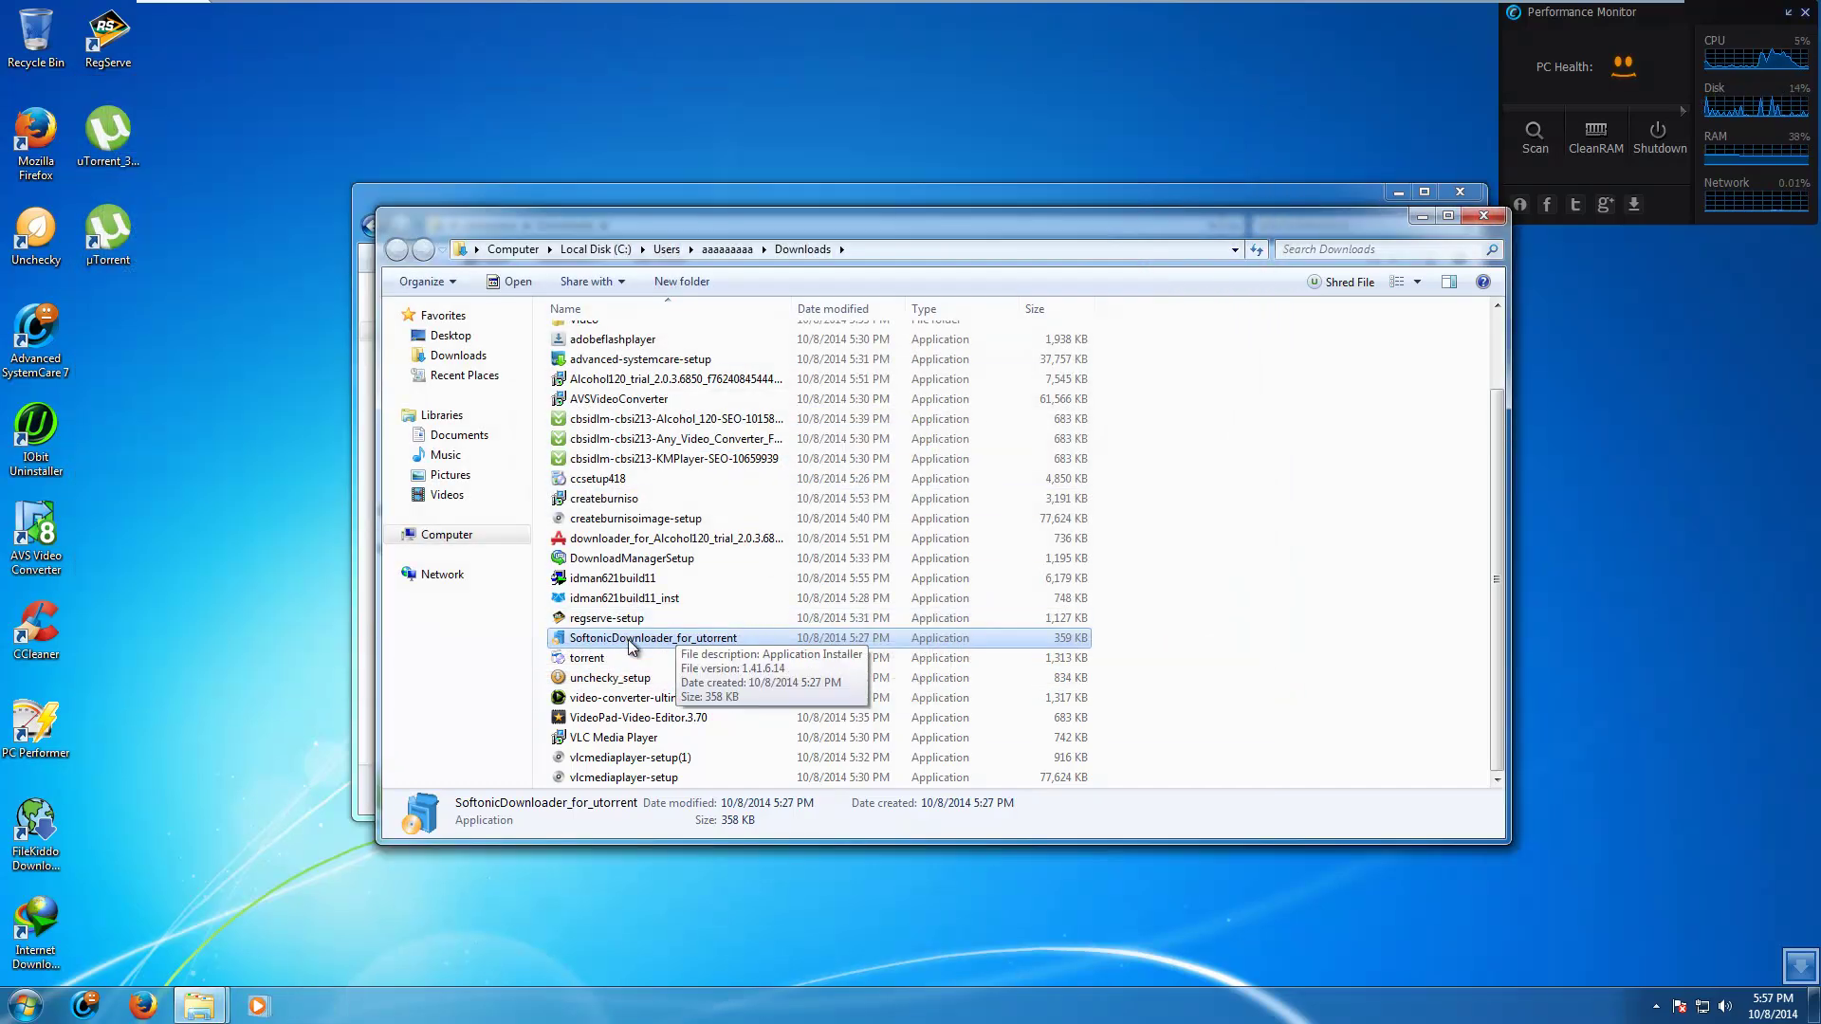
{"action": "double_click", "coordinate": [601, 662]}
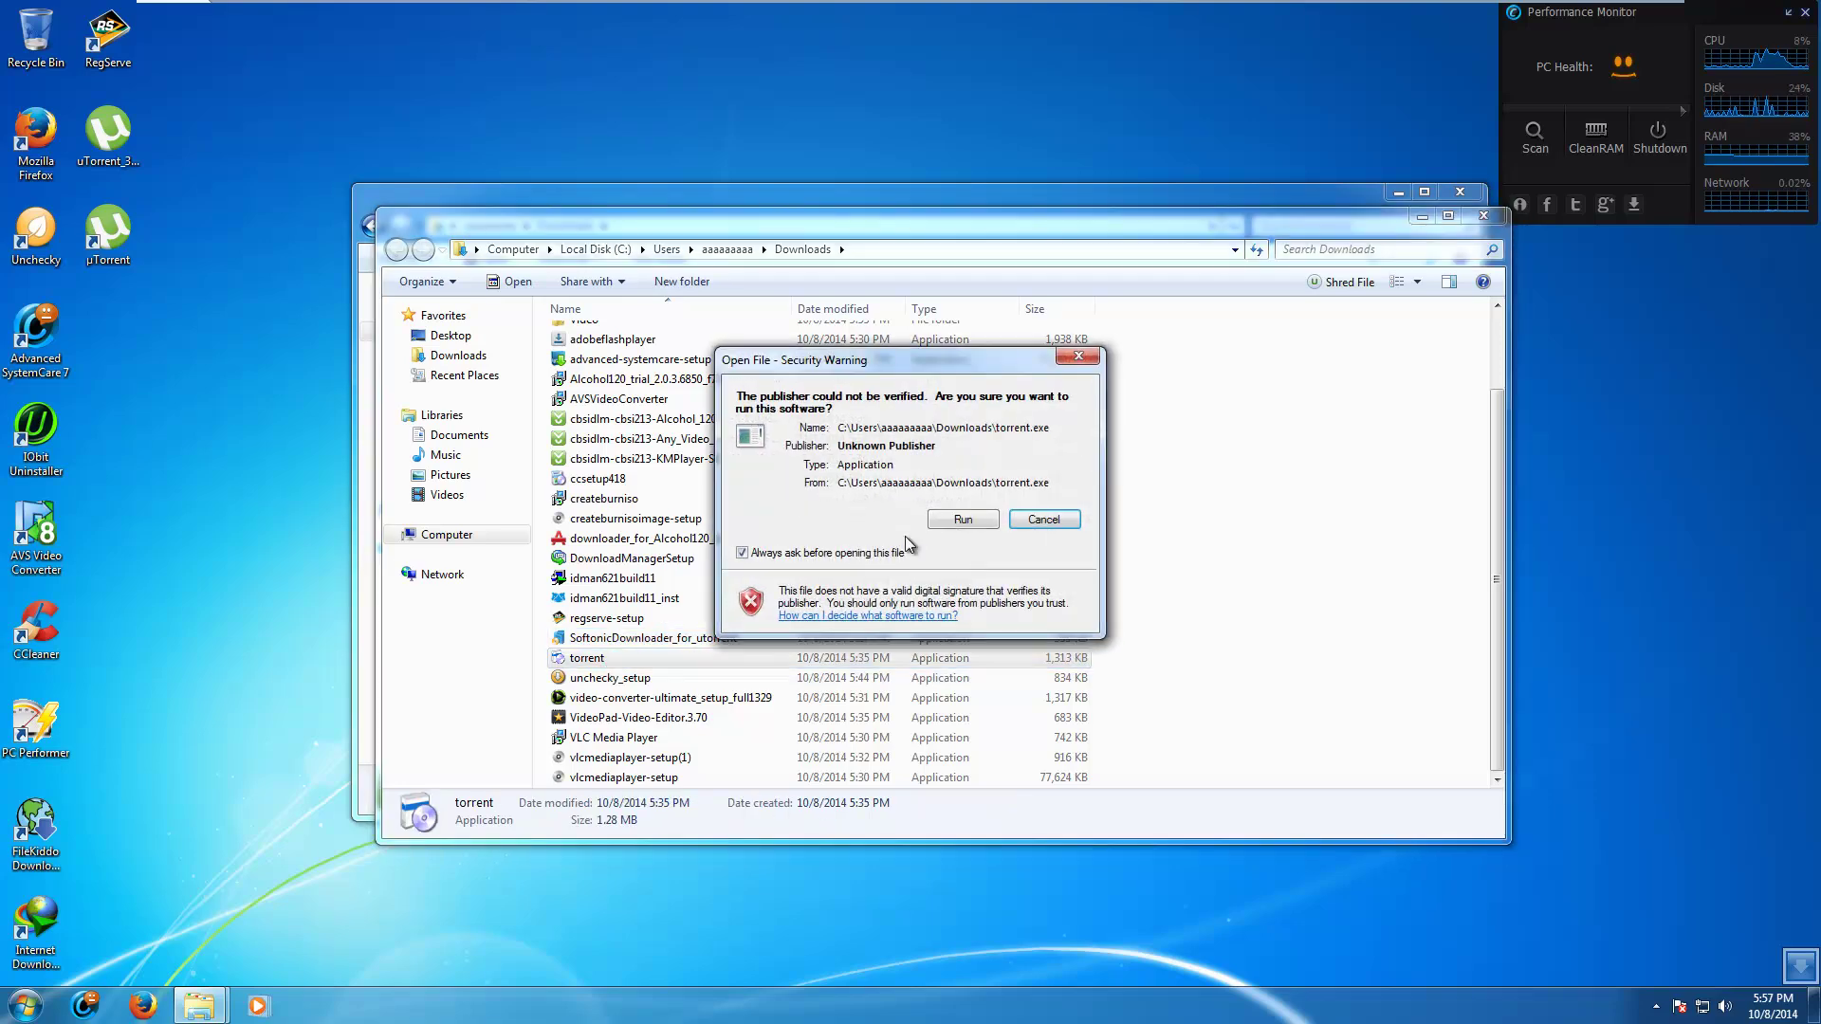
{"action": "left_click", "coordinate": [969, 514]}
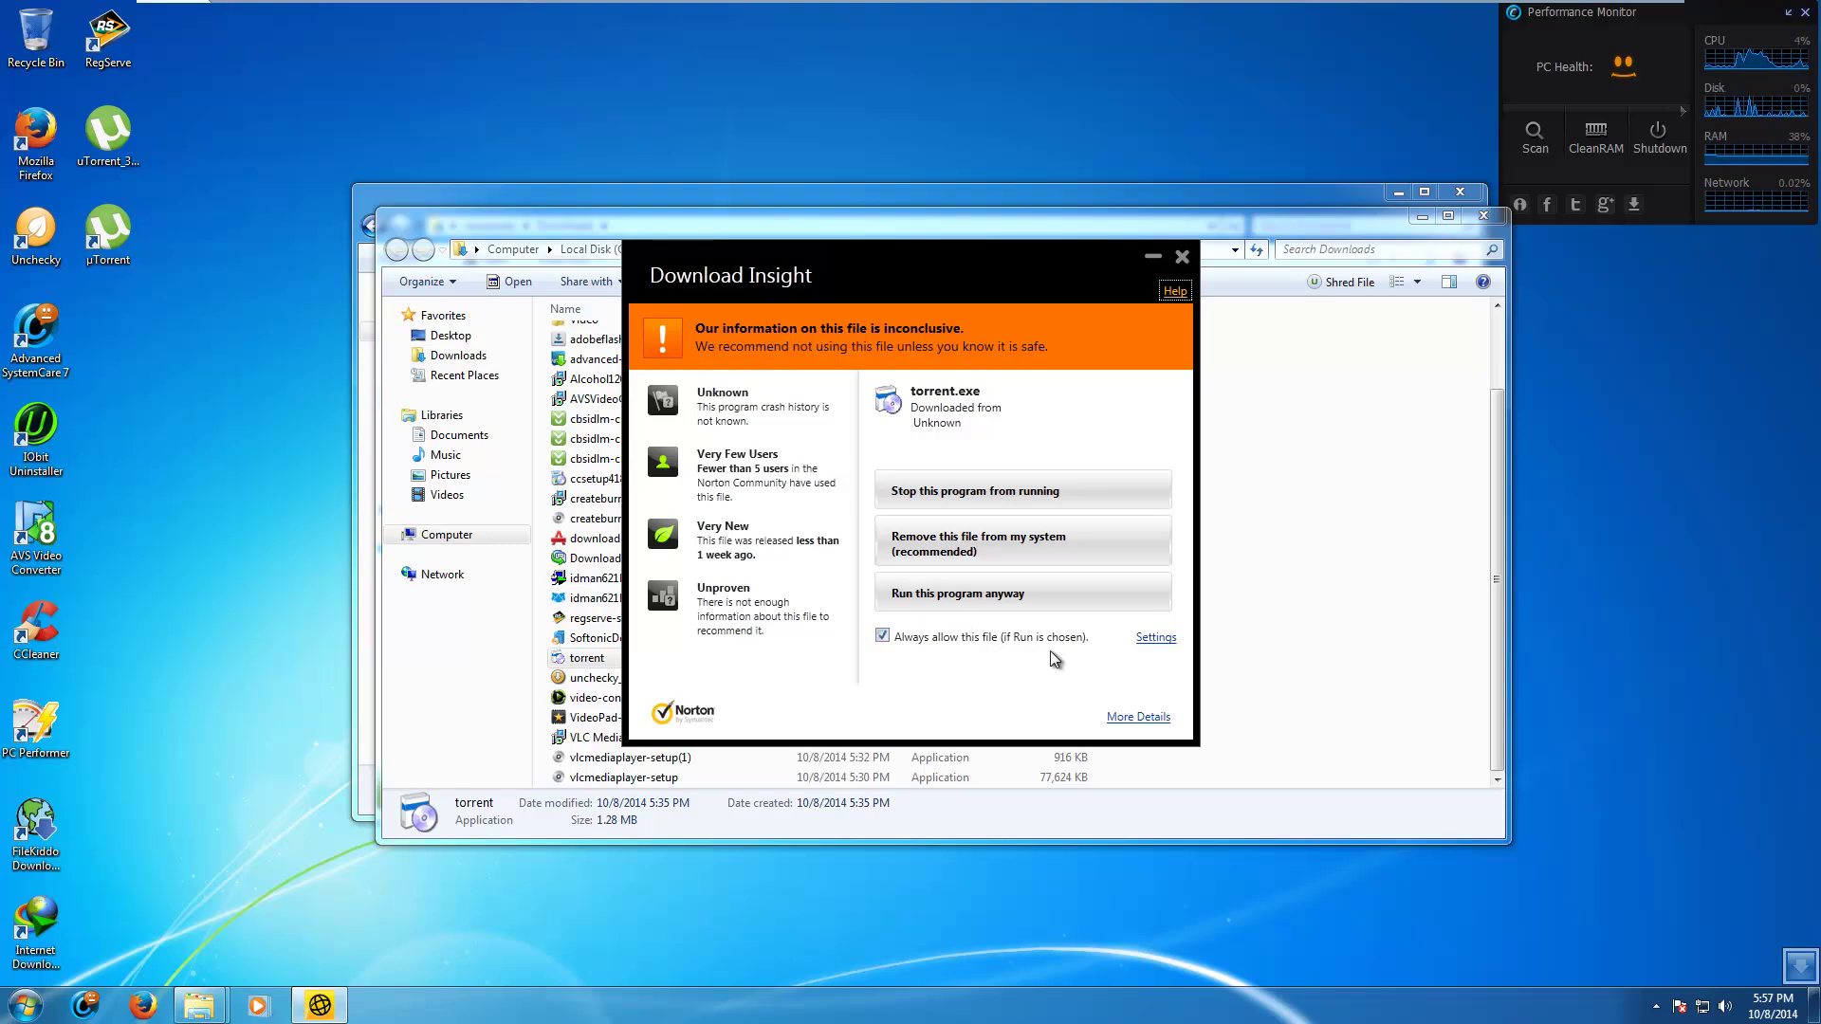
{"action": "left_click", "coordinate": [987, 598]}
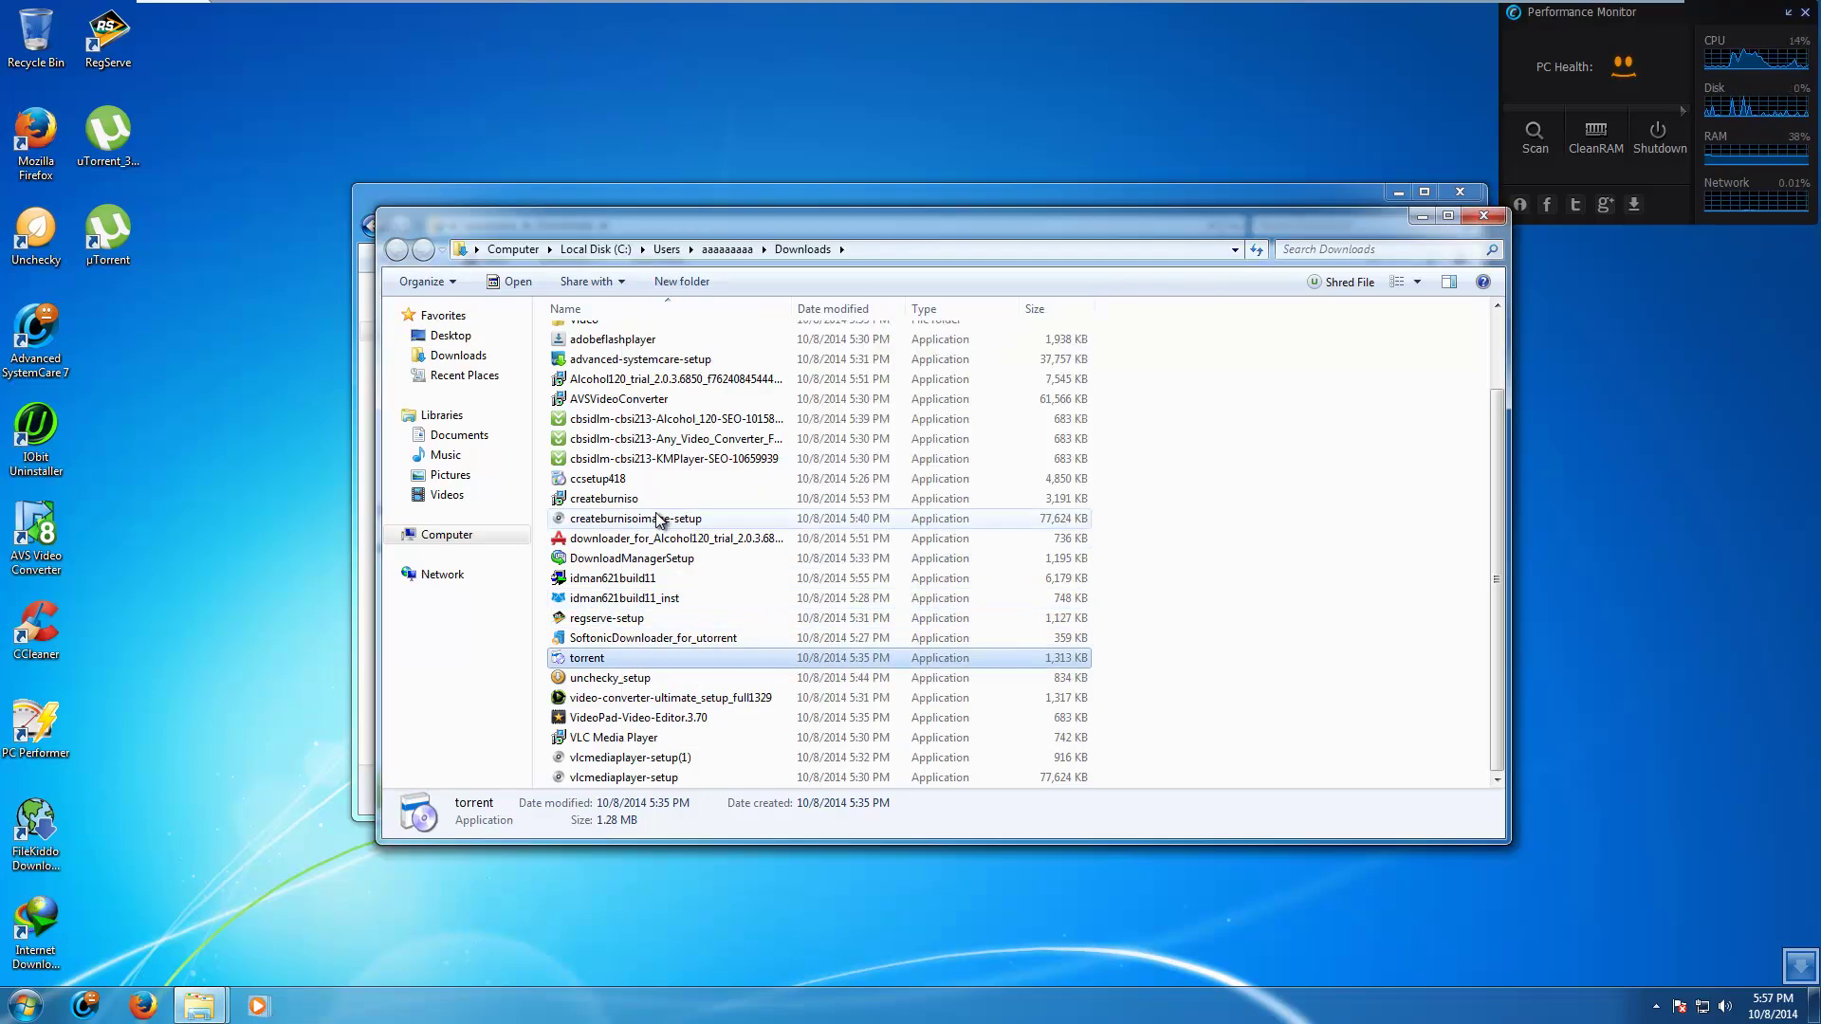
{"action": "left_click", "coordinate": [1657, 1006]}
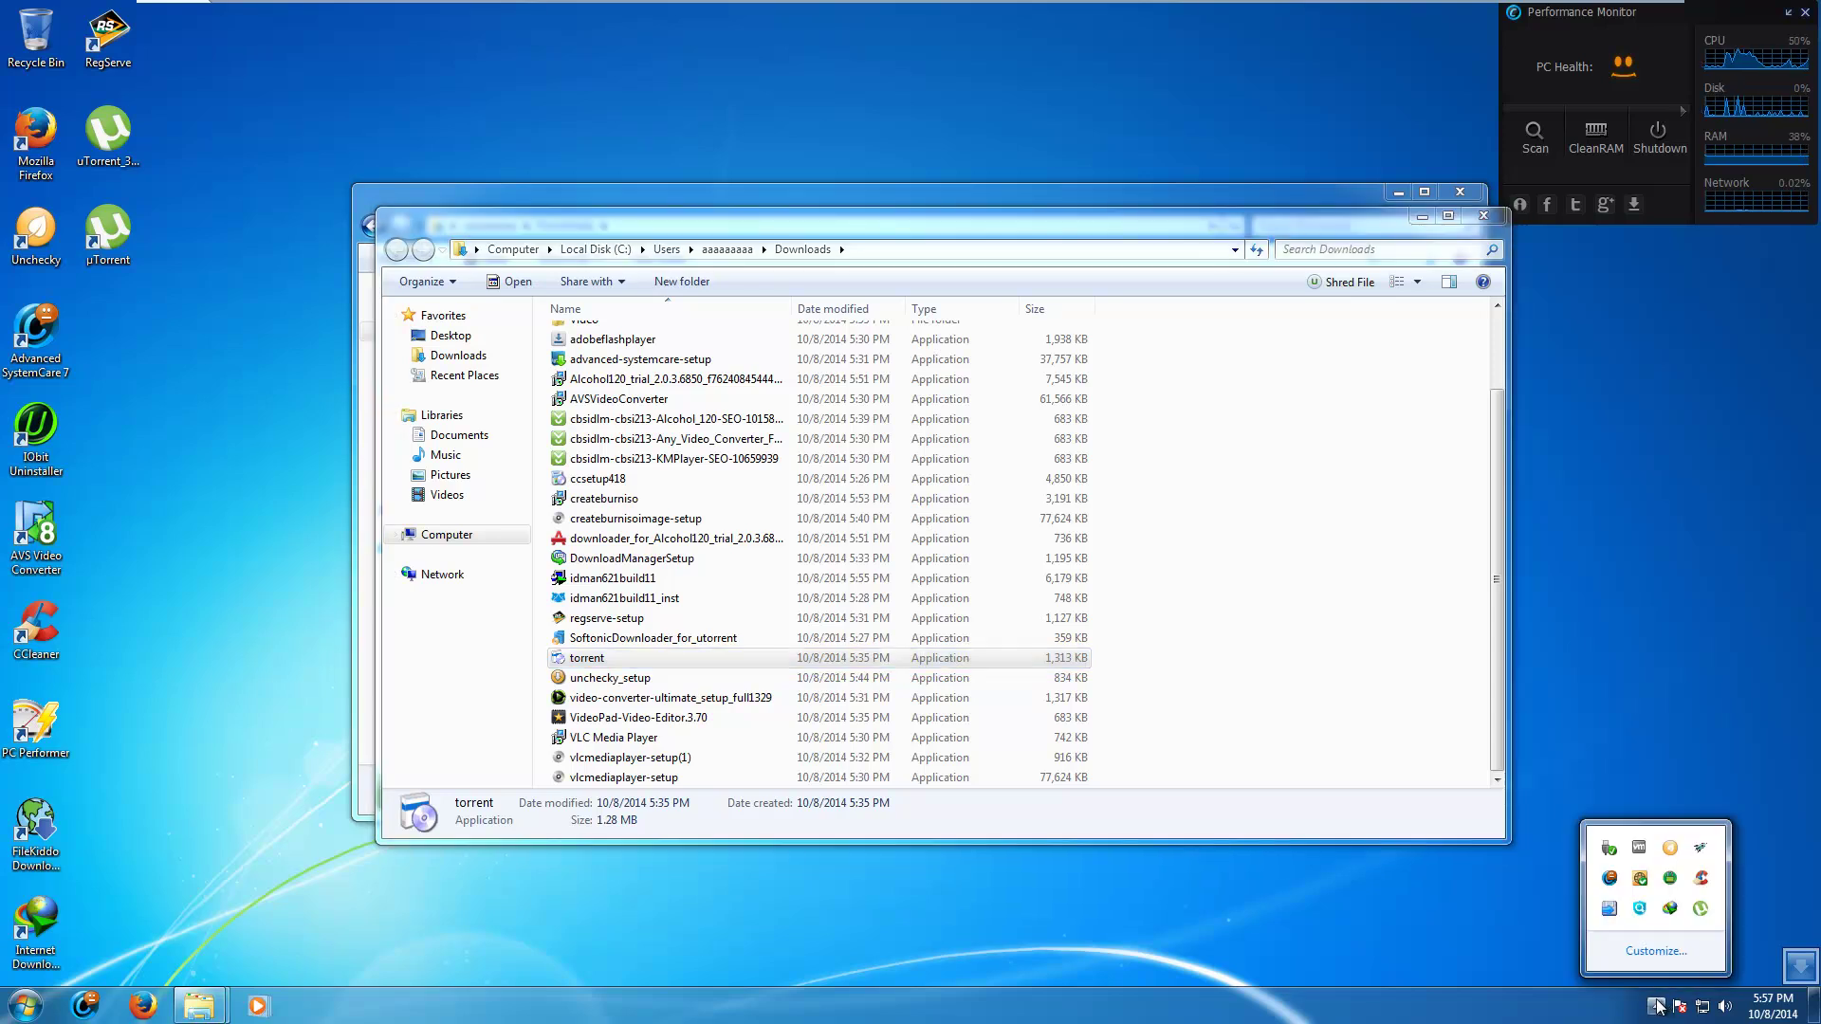
{"action": "left_click", "coordinate": [1657, 1006]}
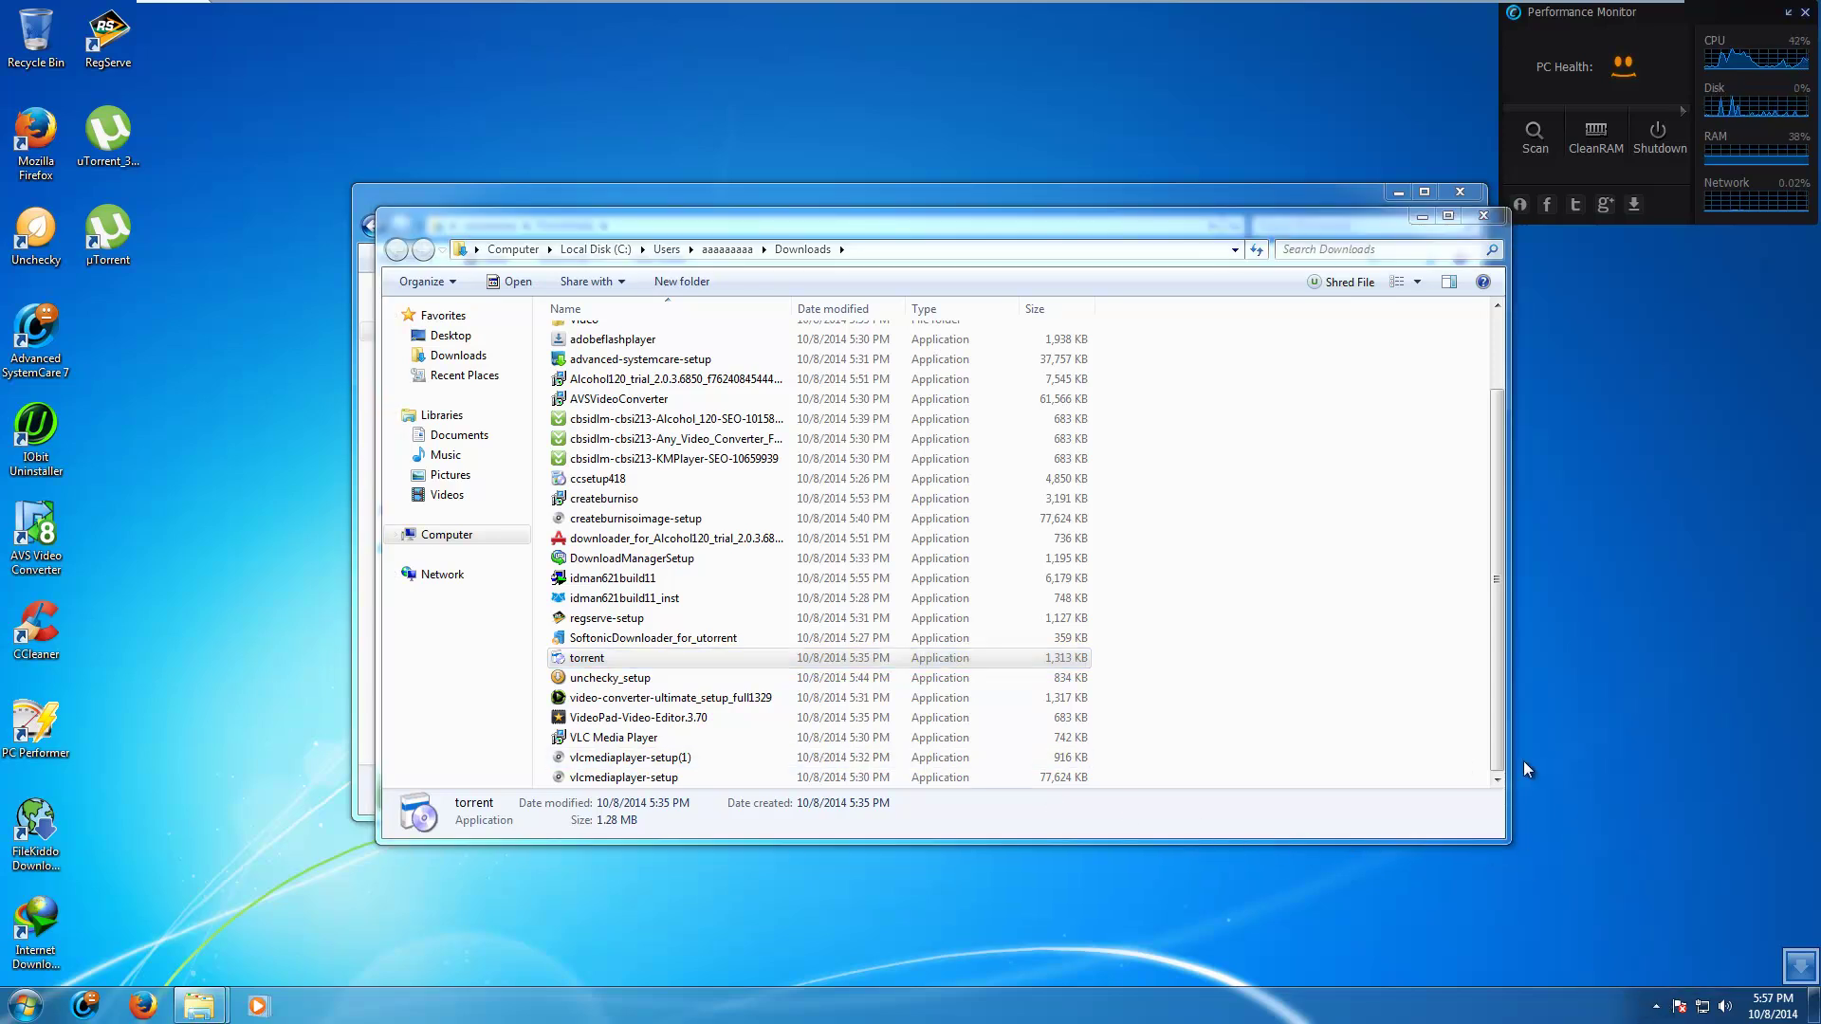
{"action": "left_click", "coordinate": [1439, 772]}
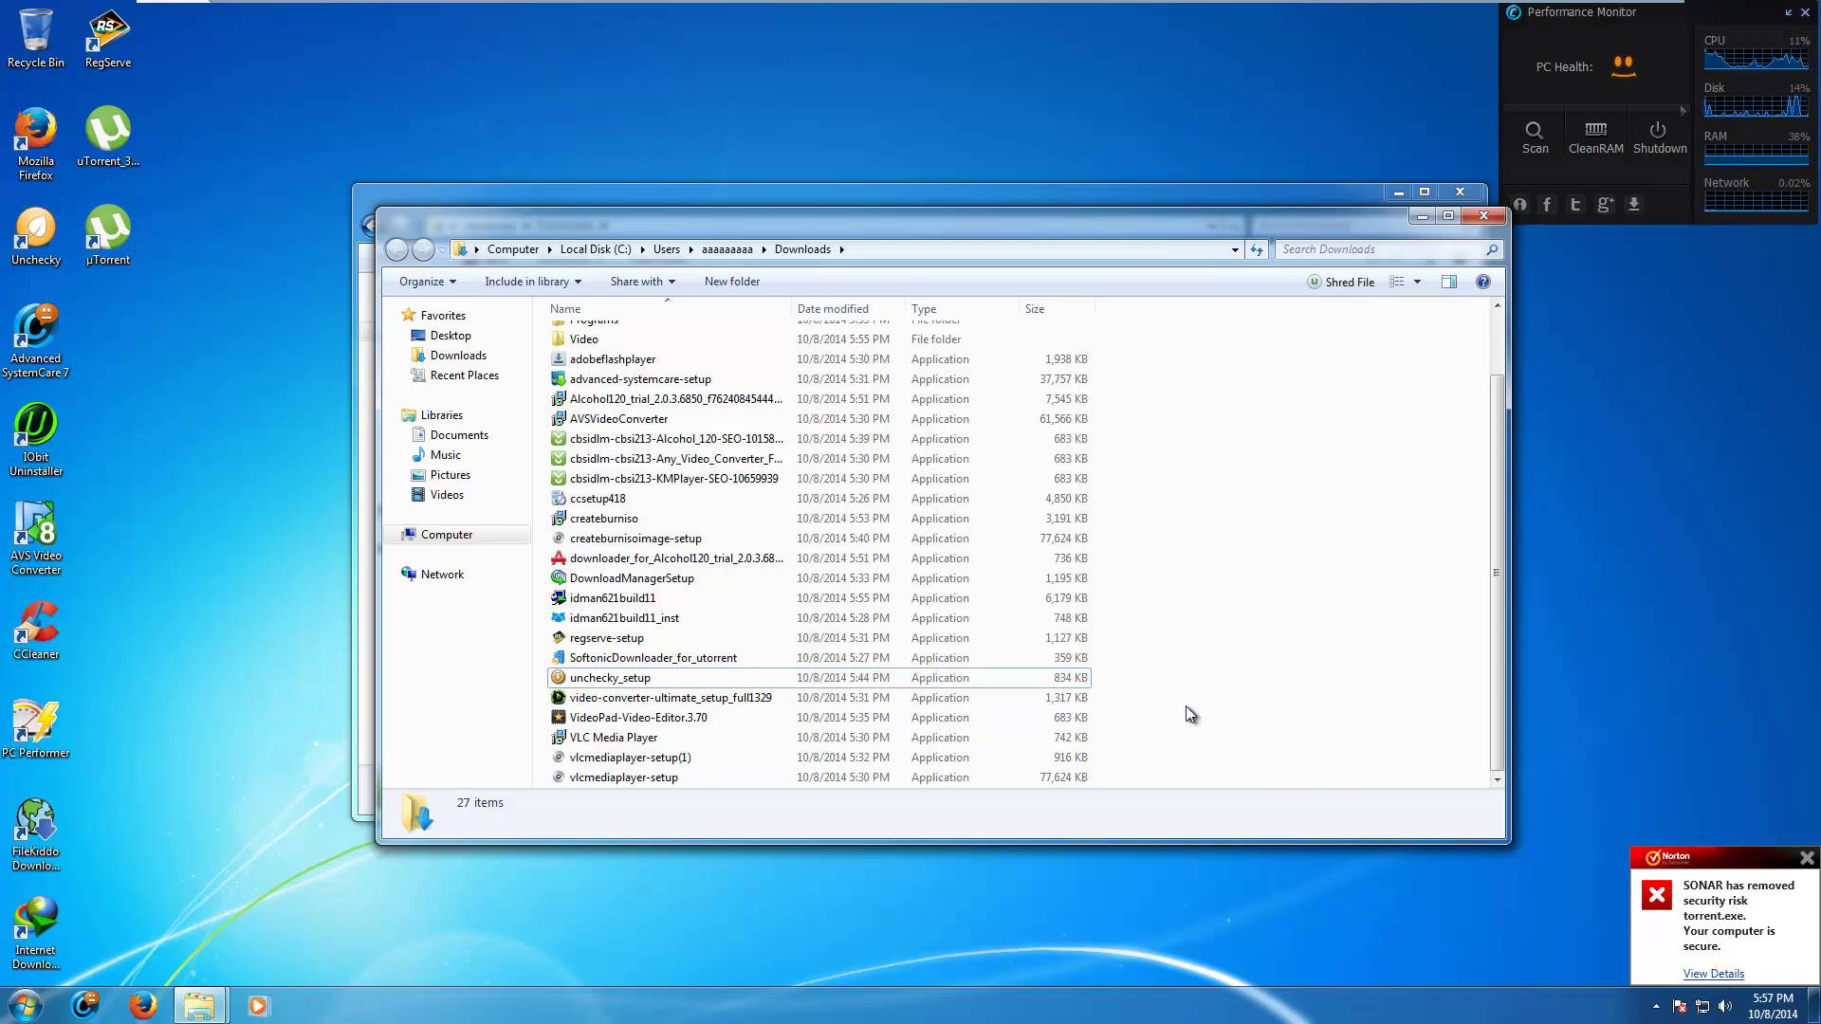
Step: View Norton's File Insight on SONAR.Heuristic.110, allow the IDM CC add-on, then close the report
{"action": "left_click", "coordinate": [1715, 974]}
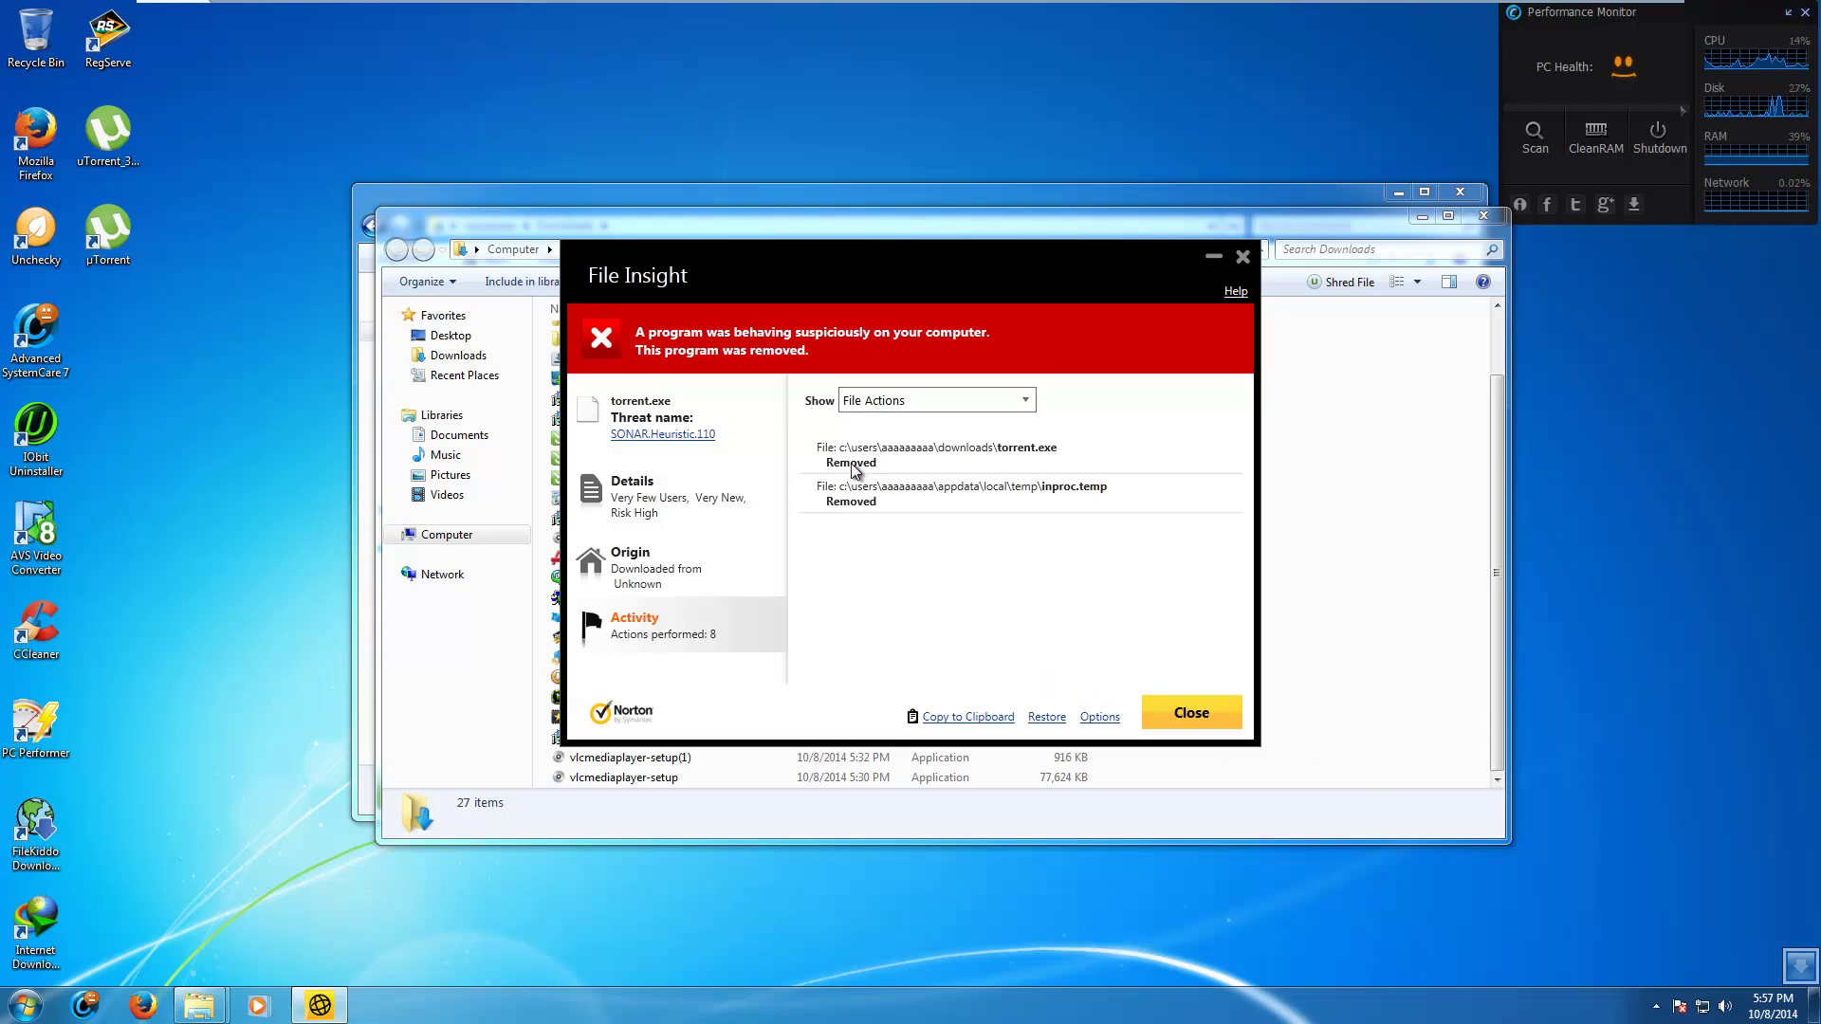
{"action": "left_click", "coordinate": [690, 441]}
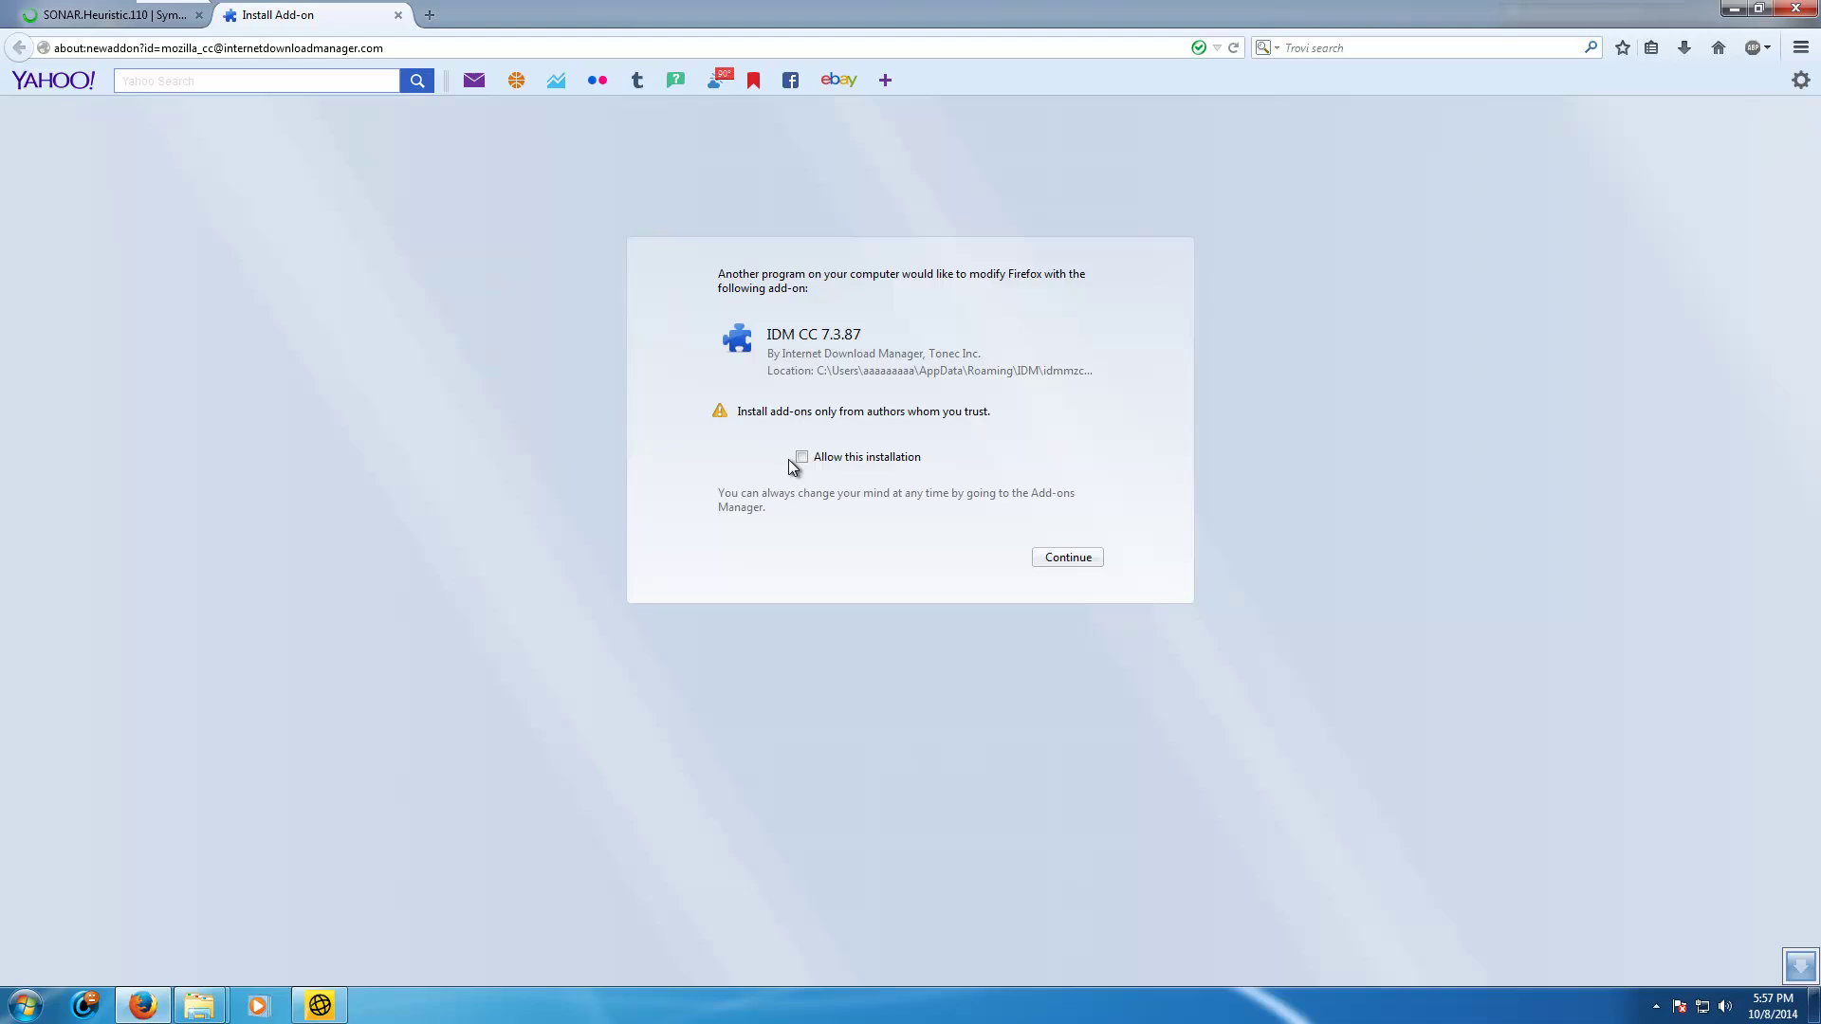
{"action": "left_click", "coordinate": [1059, 565]}
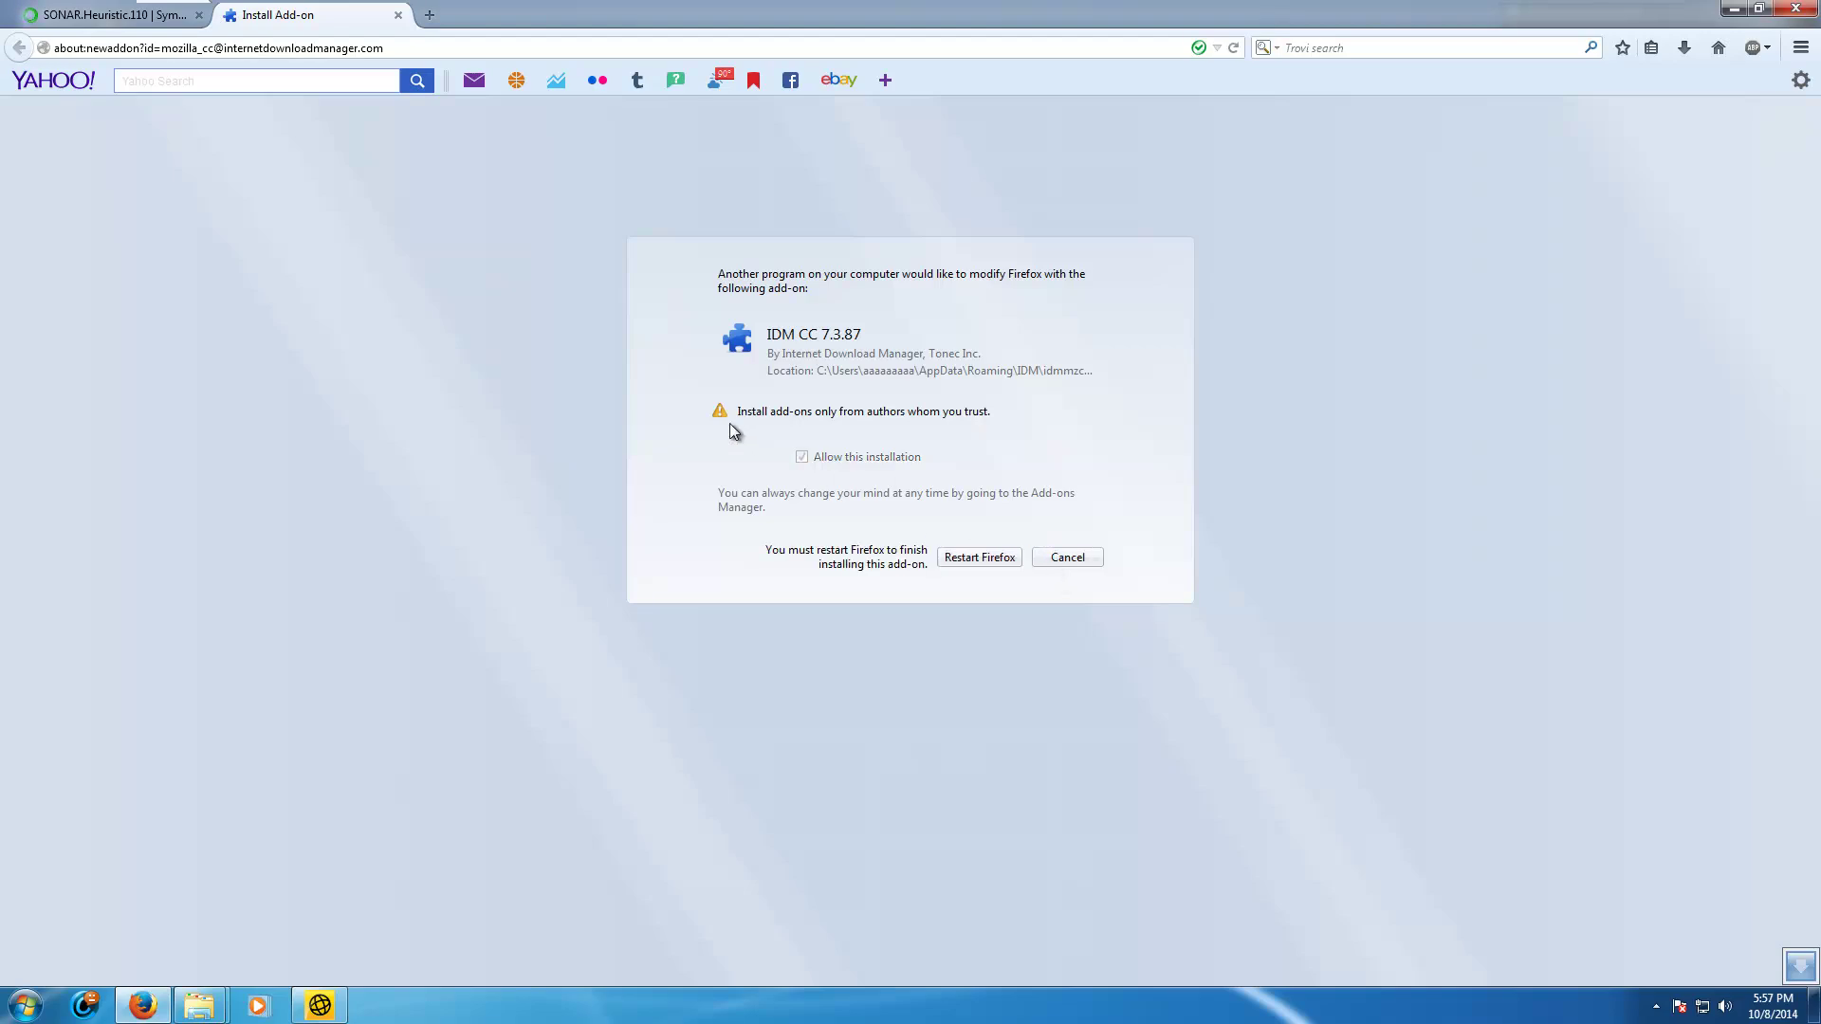
{"action": "left_click", "coordinate": [1009, 563]}
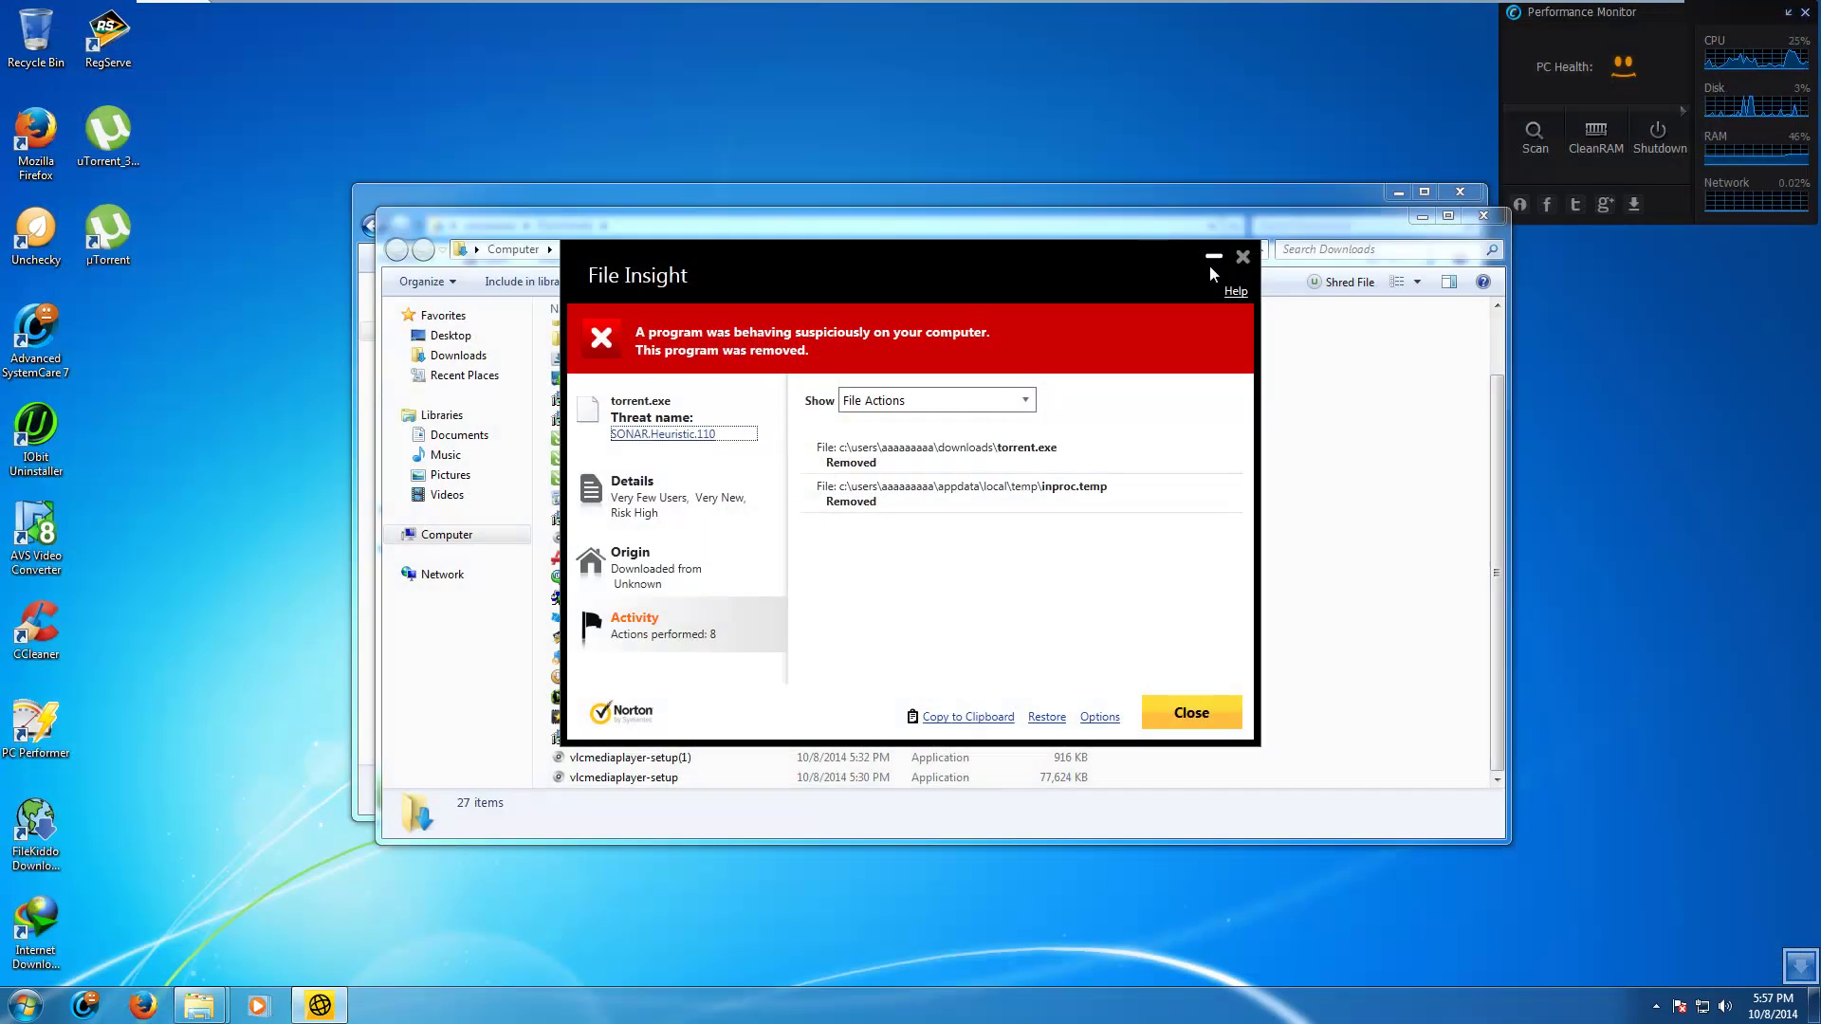
{"action": "left_click", "coordinate": [1242, 257]}
{"action": "left_click", "coordinate": [699, 700]}
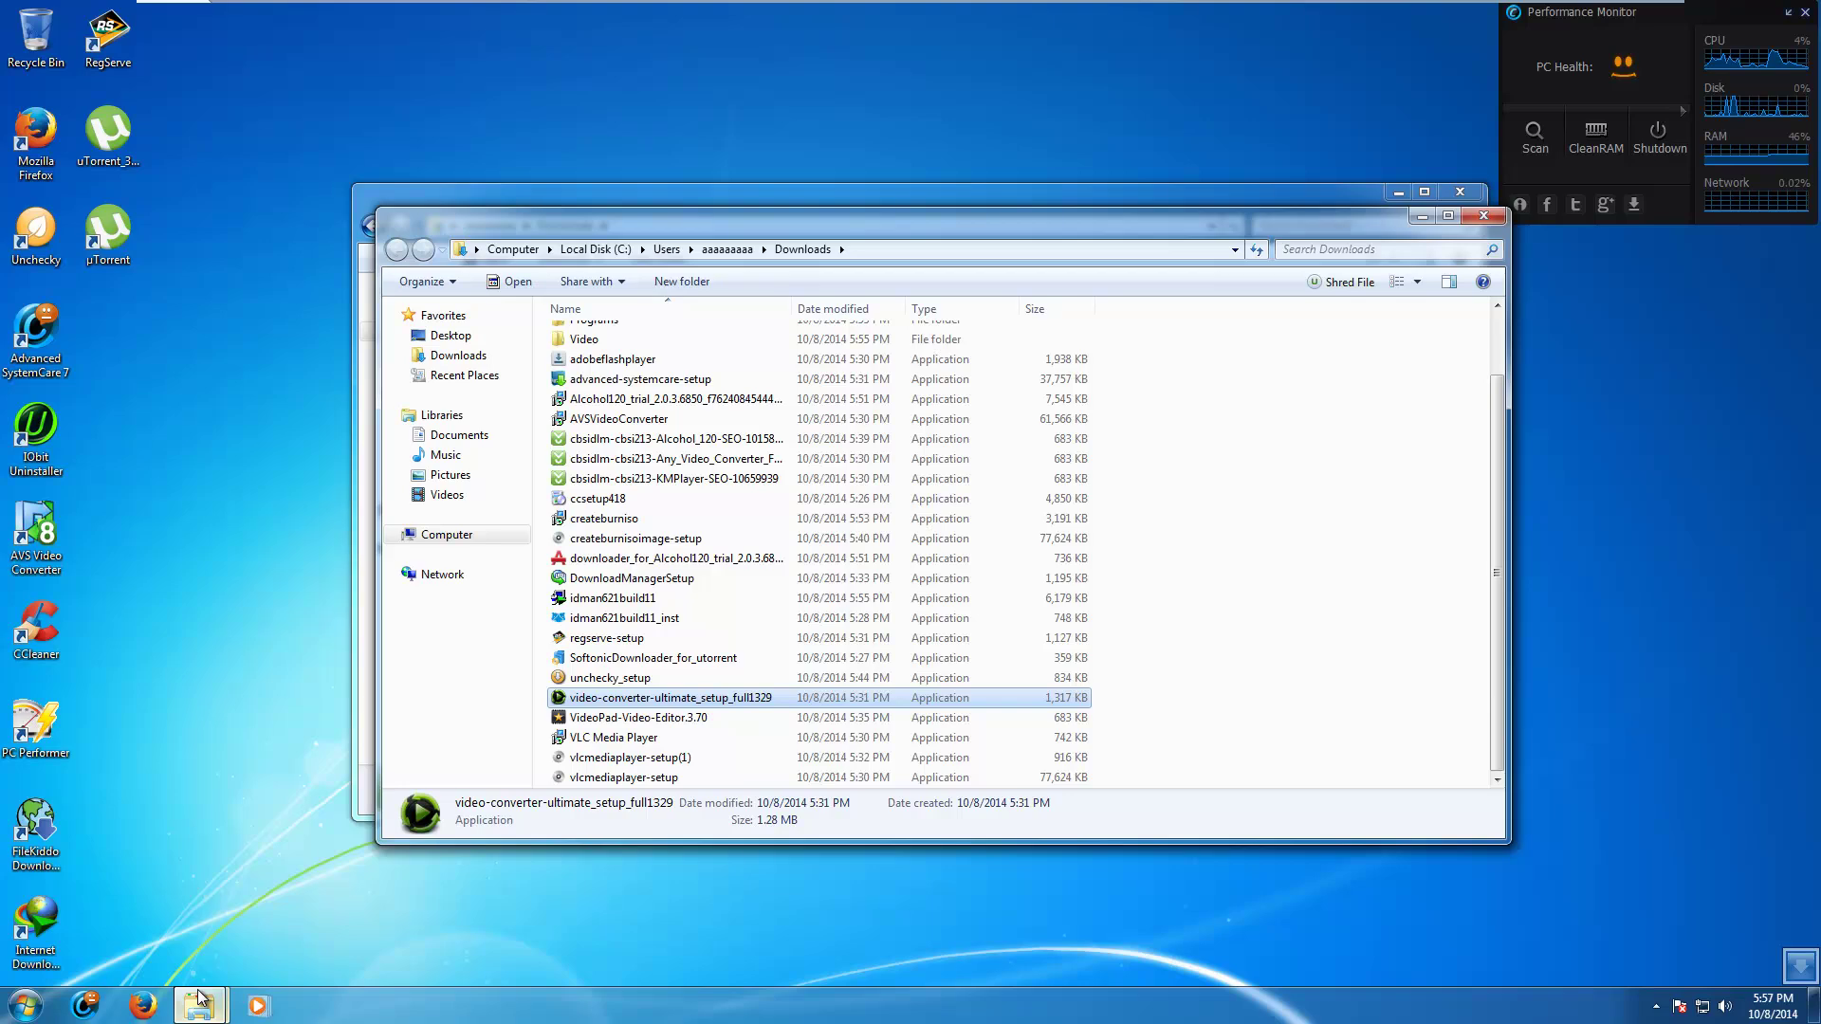
Step: Run video-converter-ultimate_setup_full1329 and install it to the default Program Files folder
{"action": "mouse_move", "coordinate": [201, 996]}
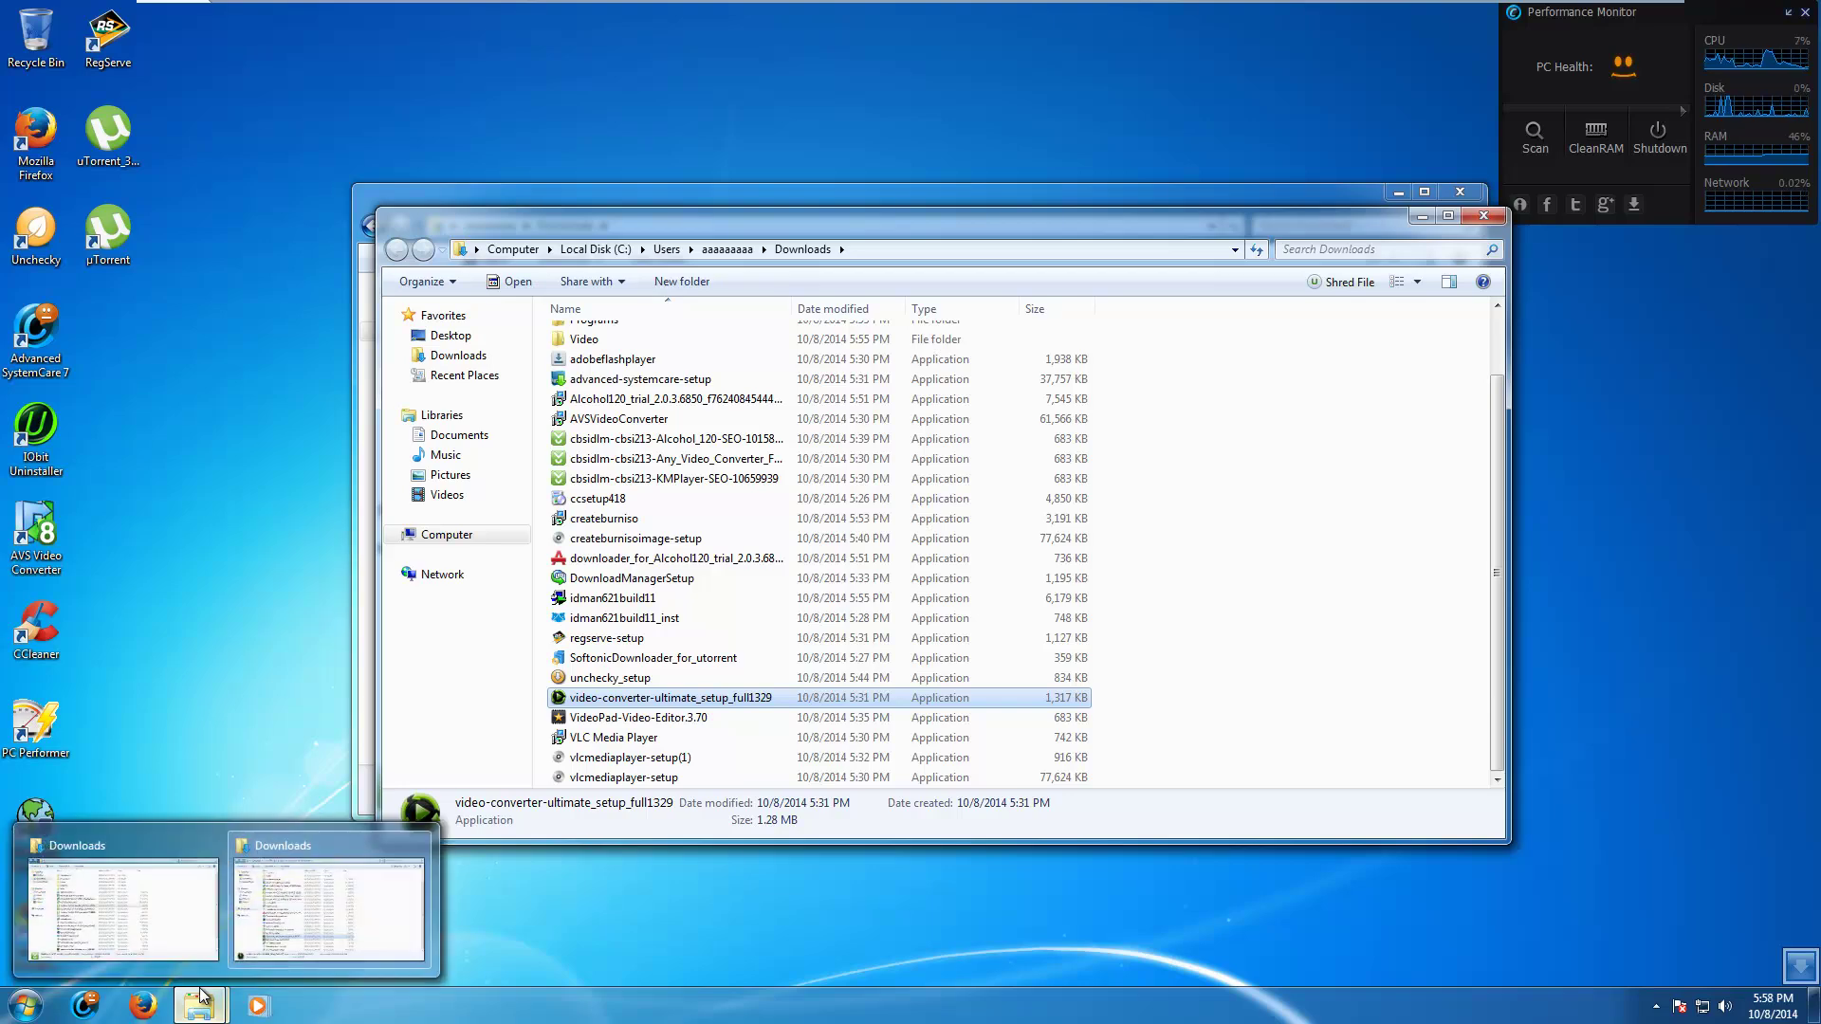
{"action": "key", "text": "Return"}
{"action": "left_click", "coordinate": [967, 521]}
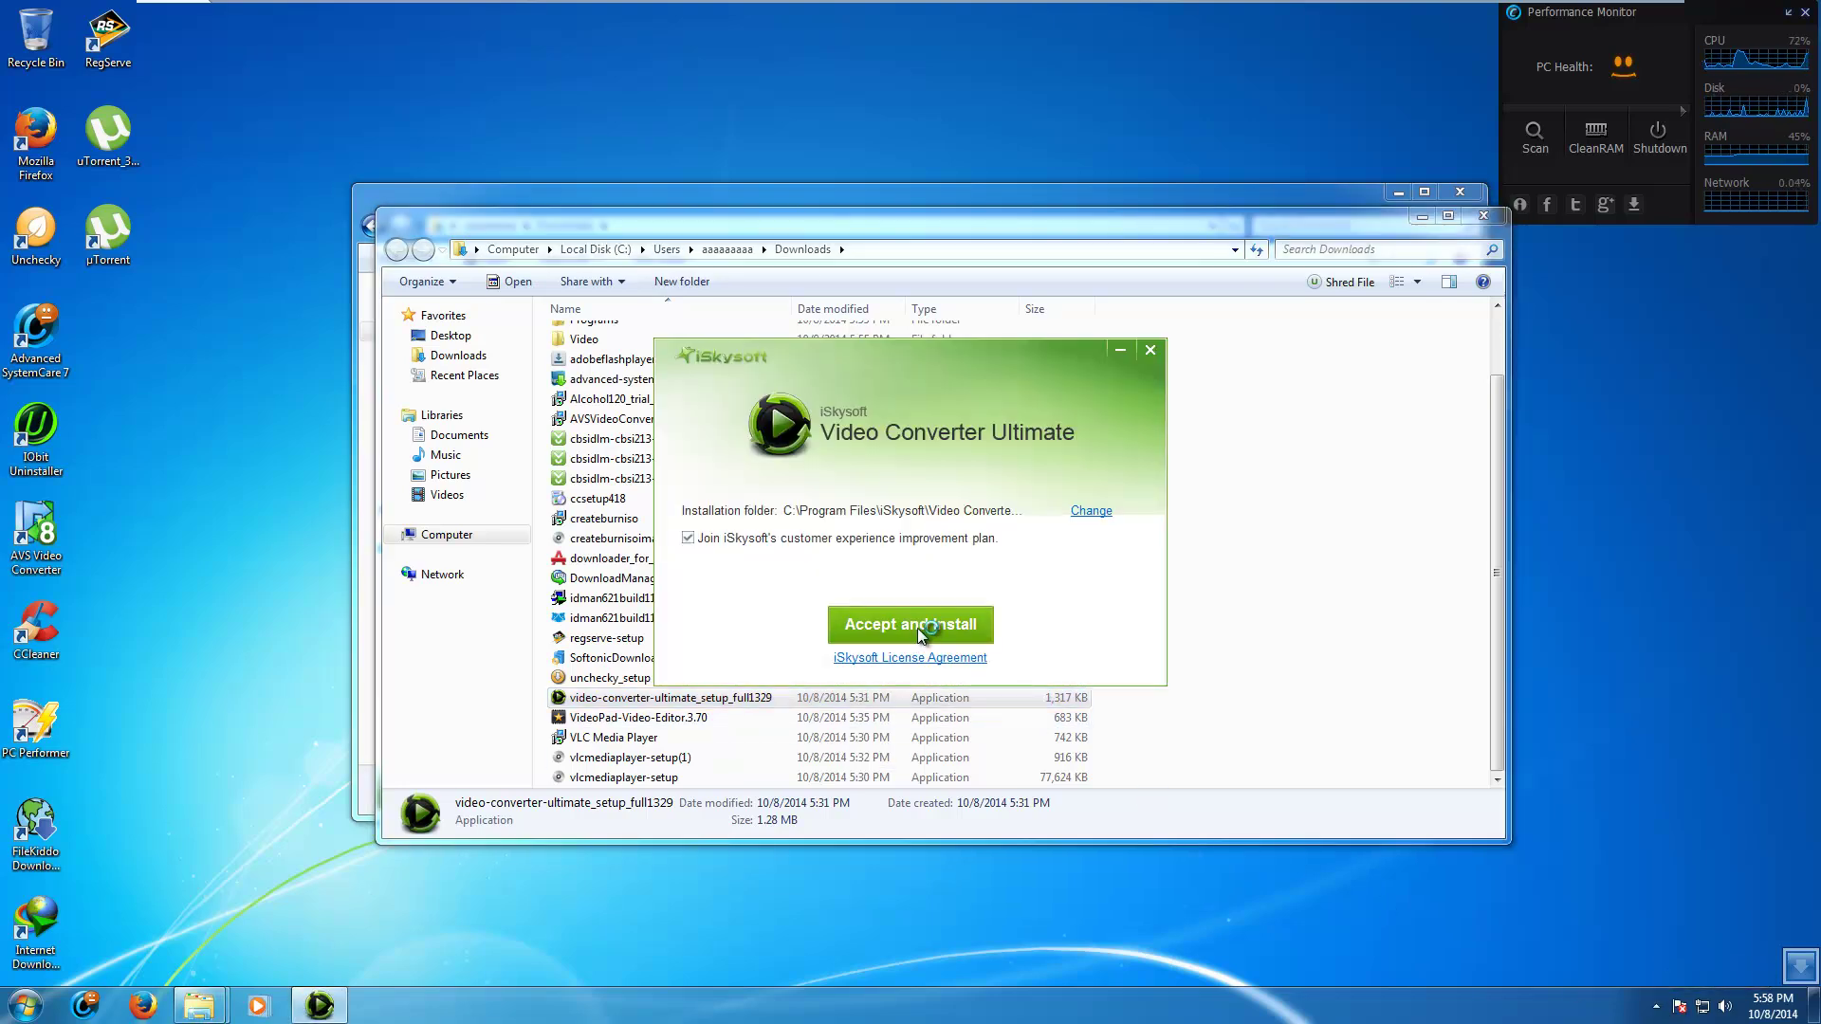
{"action": "left_click", "coordinate": [926, 624]}
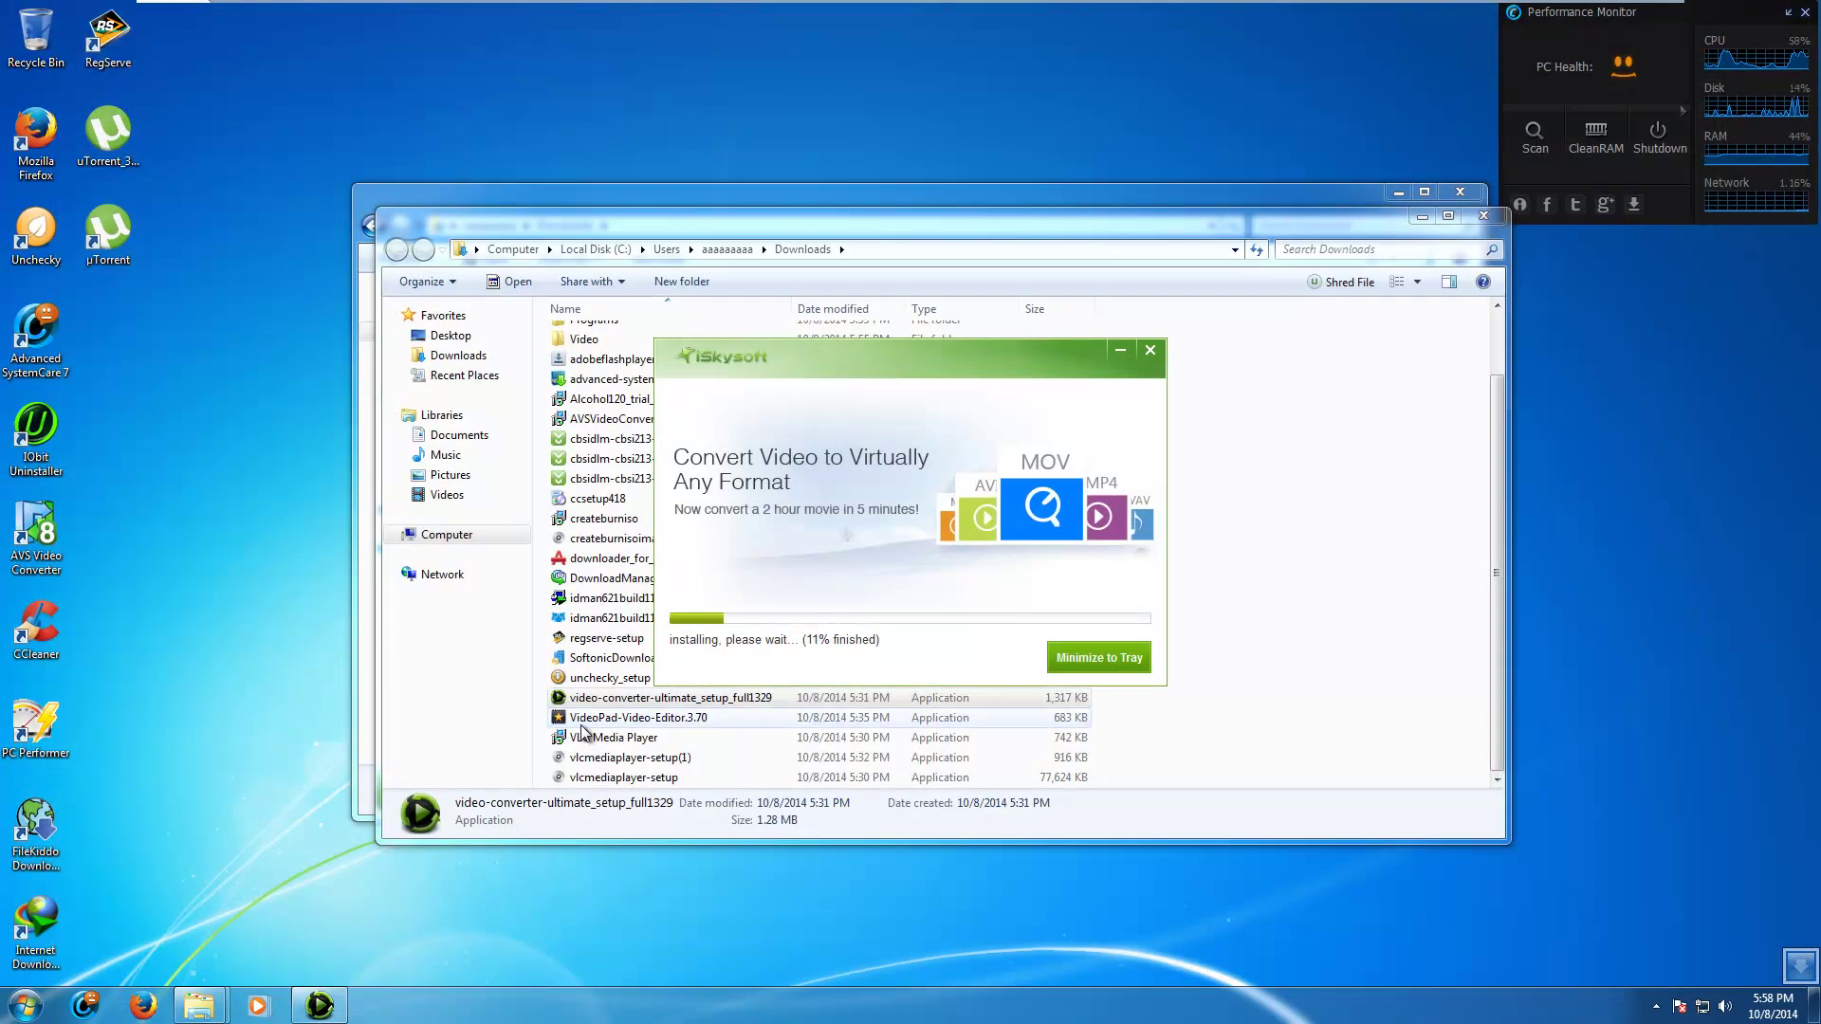
Step: Run the VideoPad installer, accept its licence and decline the Yahoo! Search change offer
{"action": "double_click", "coordinate": [608, 719]}
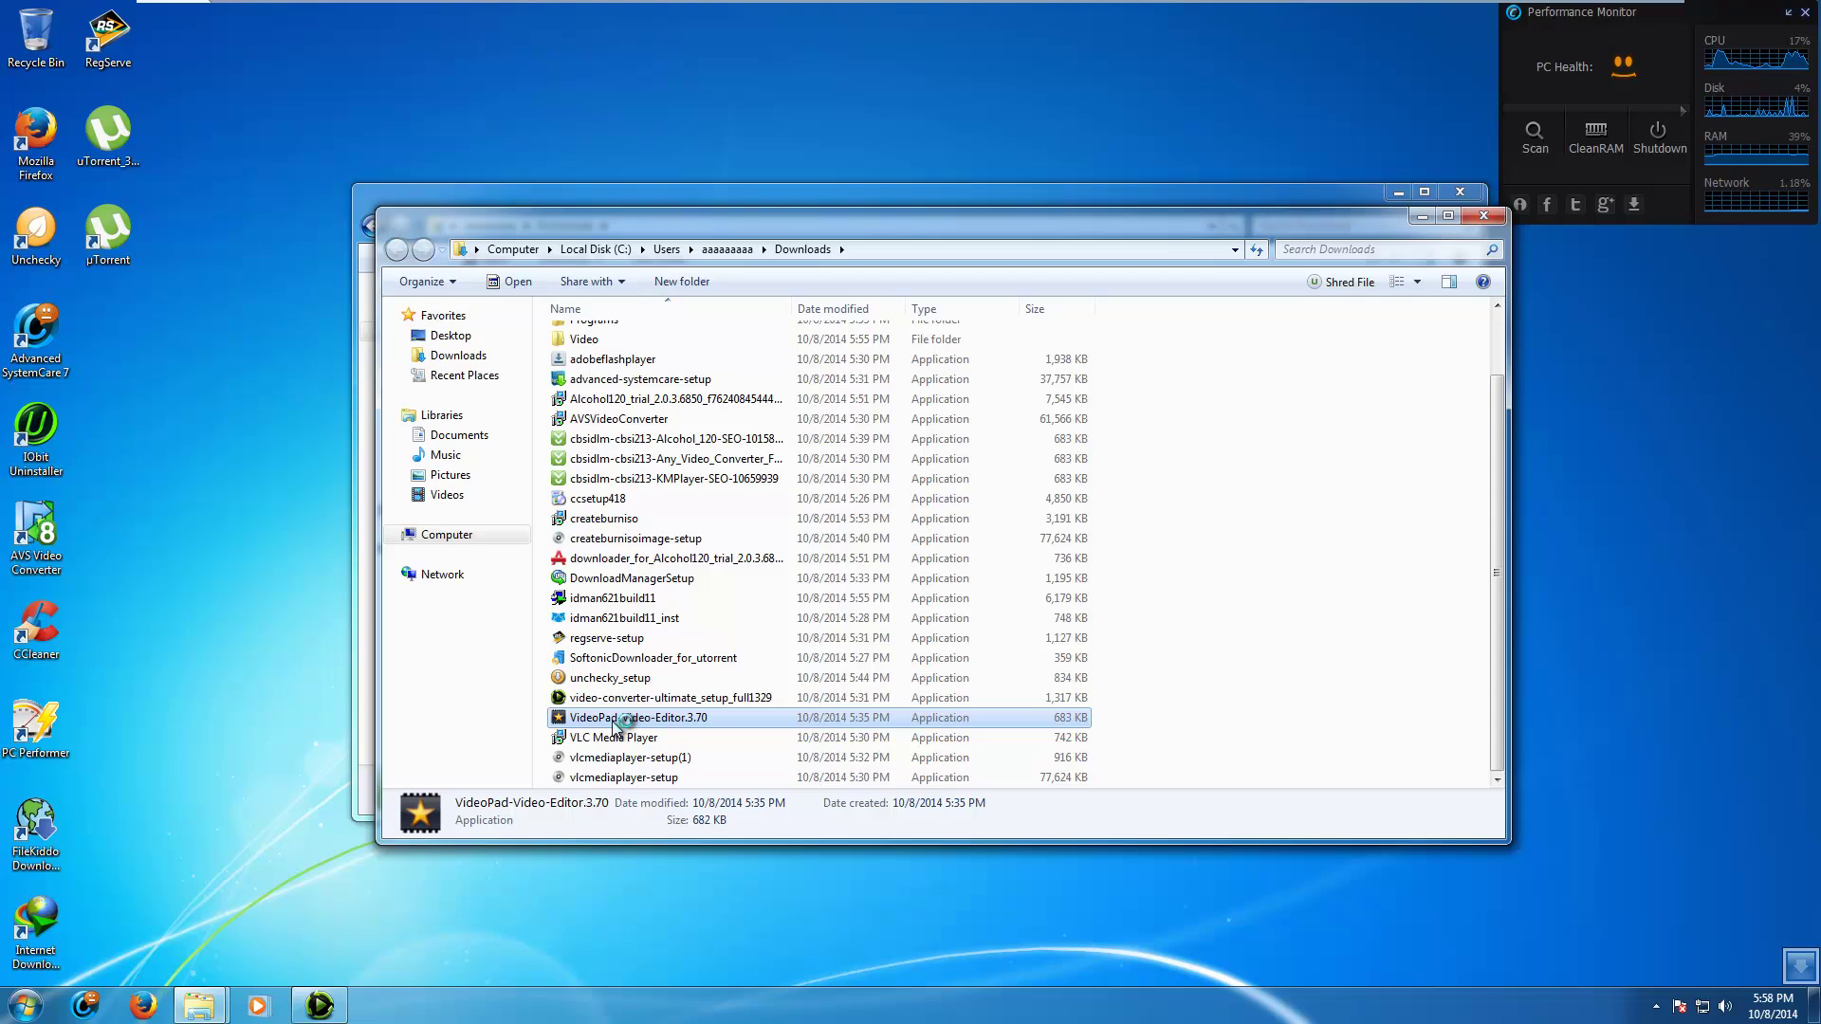
{"action": "left_click", "coordinate": [991, 520]}
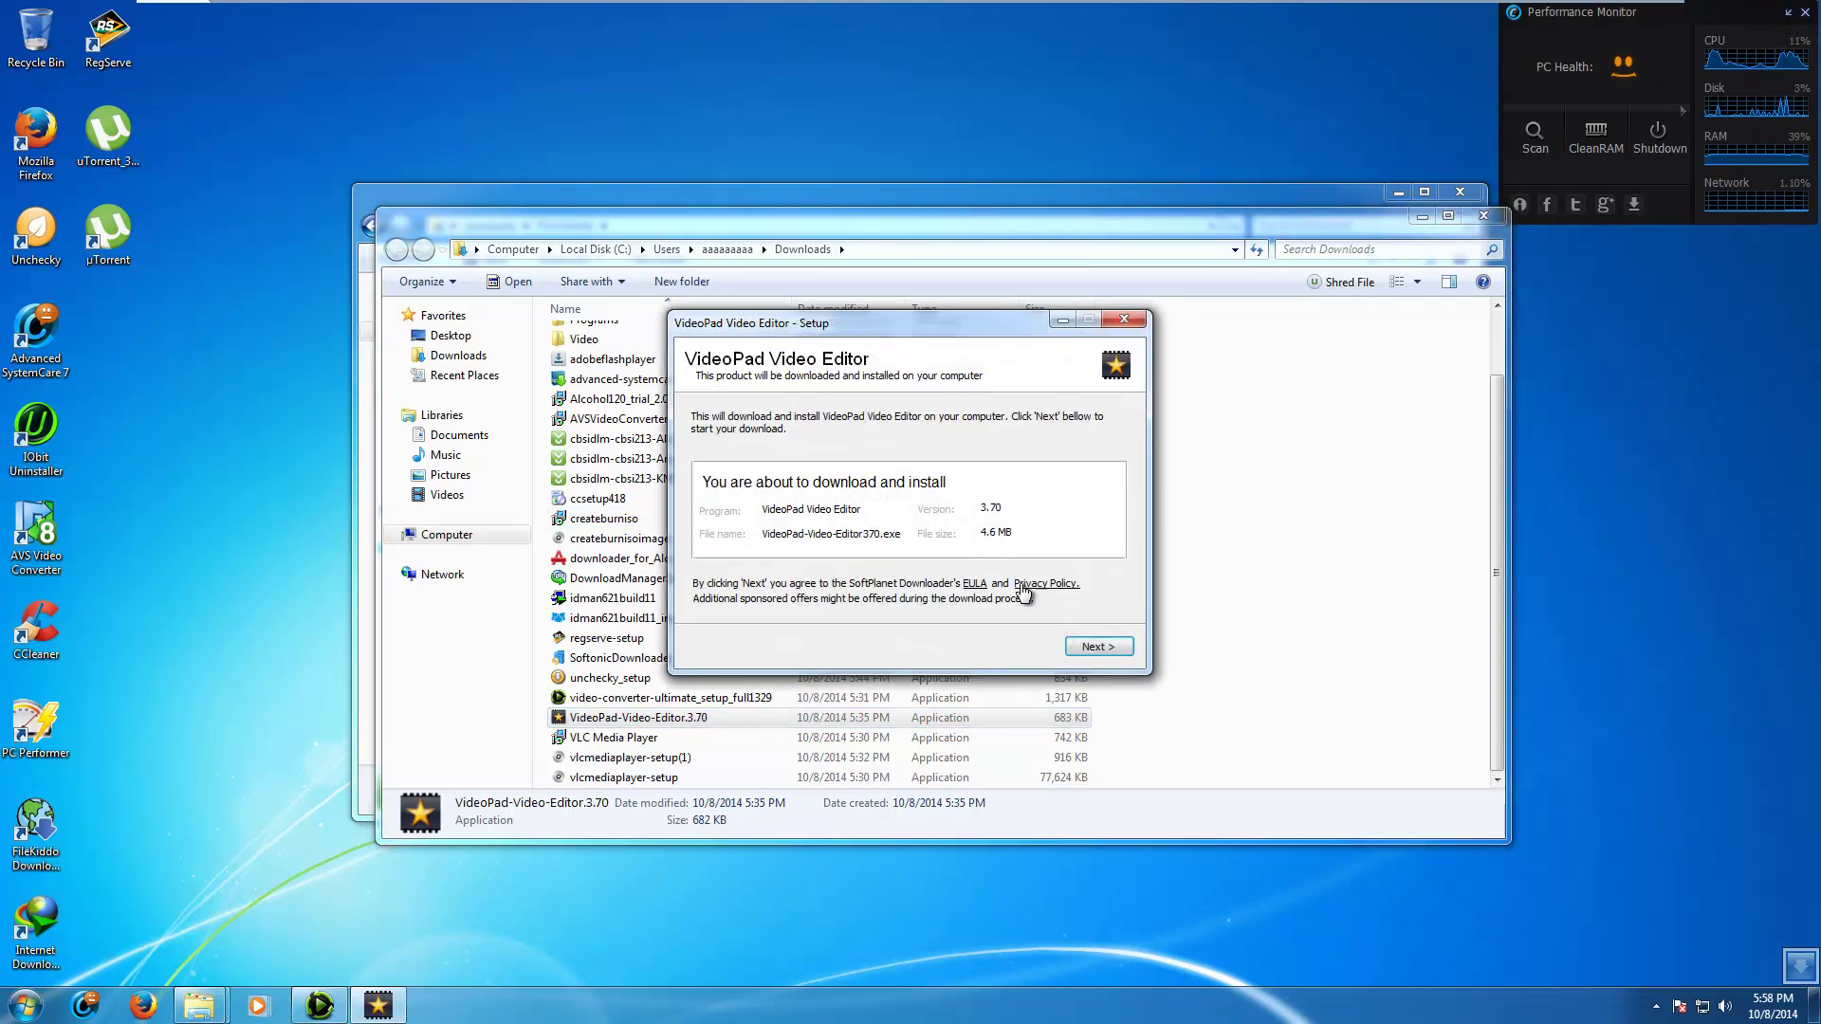
{"action": "left_click", "coordinate": [1098, 645]}
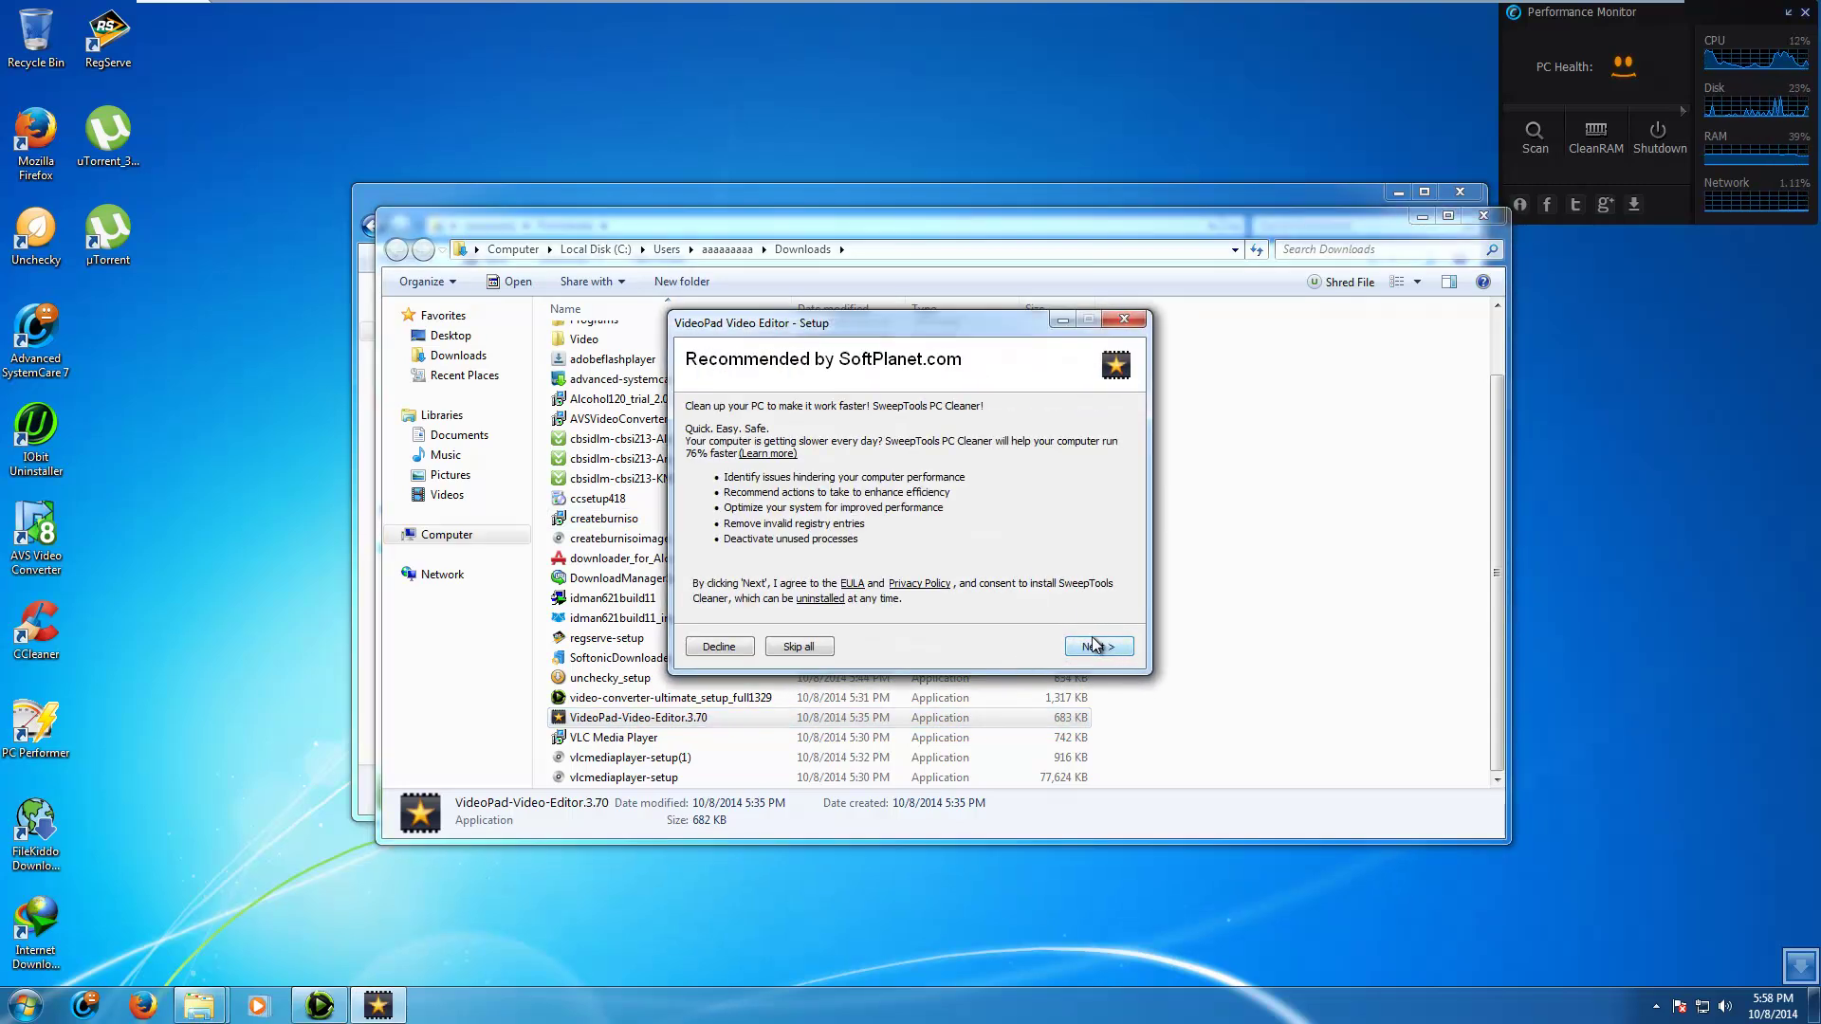
{"action": "left_click", "coordinate": [1096, 650]}
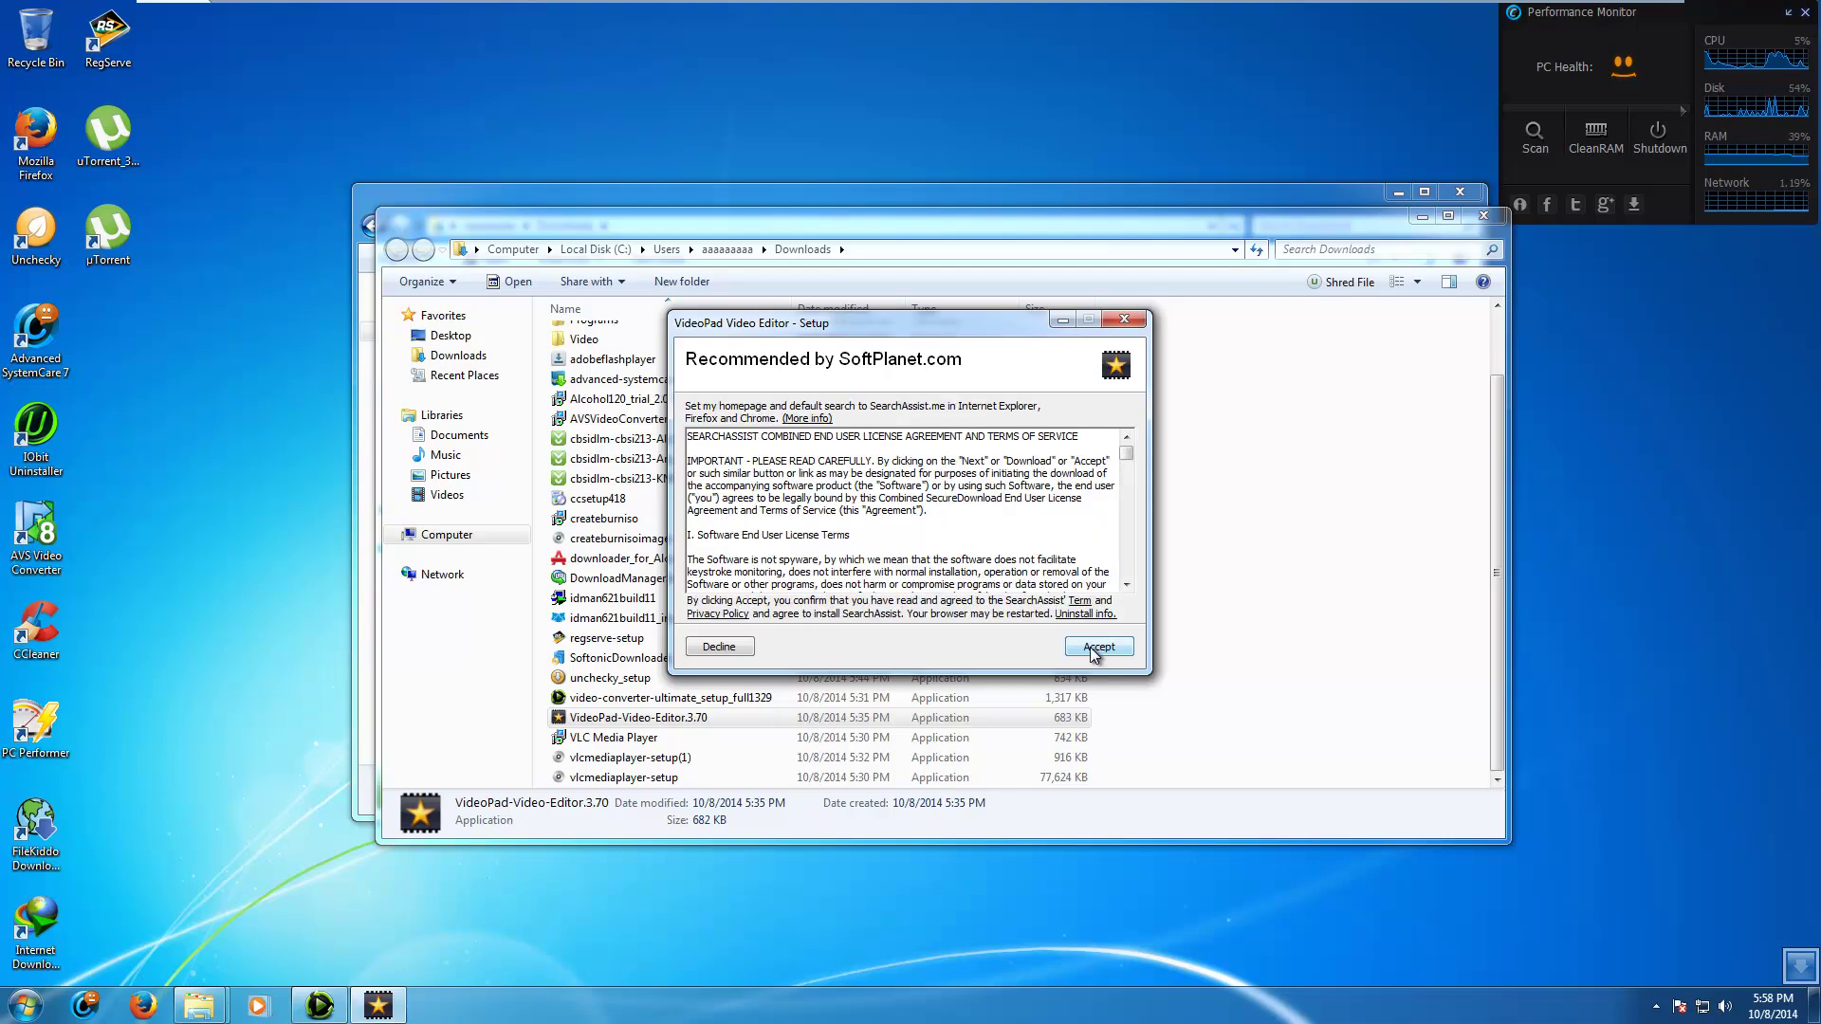
{"action": "left_click", "coordinate": [1093, 649]}
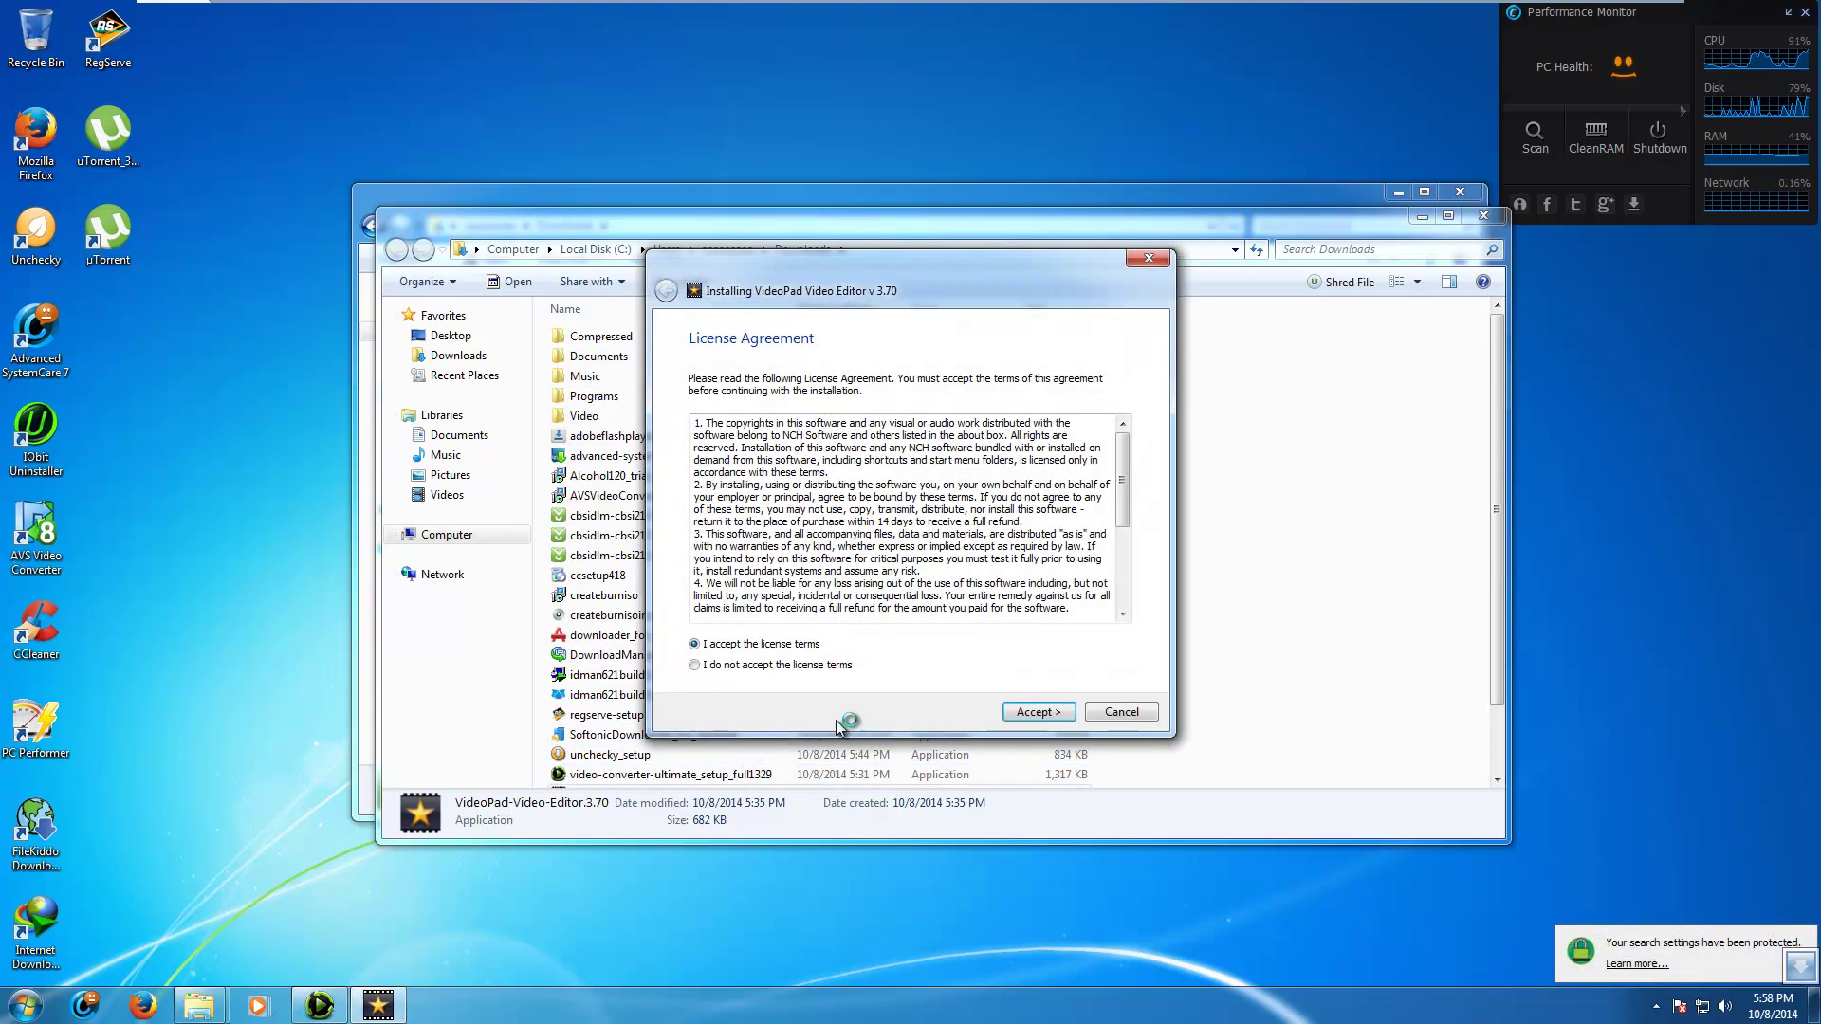
{"action": "left_click", "coordinate": [1049, 713]}
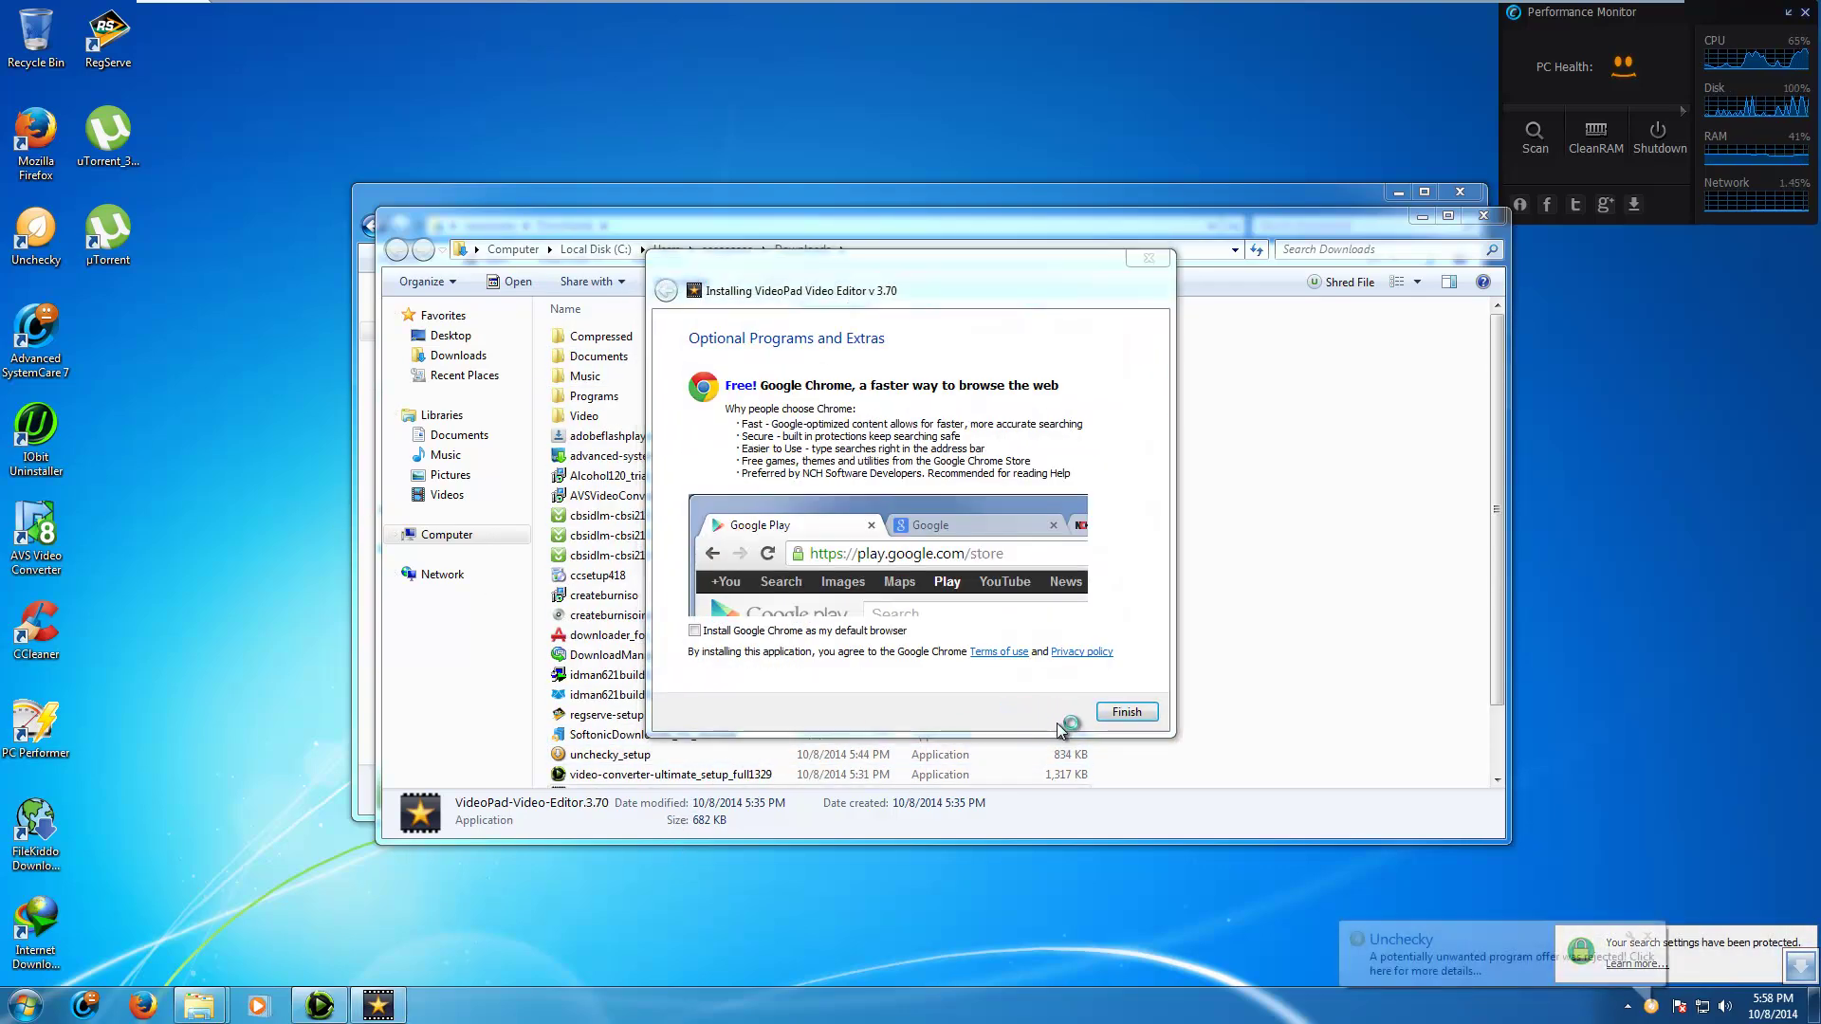
{"action": "left_click", "coordinate": [1076, 595]}
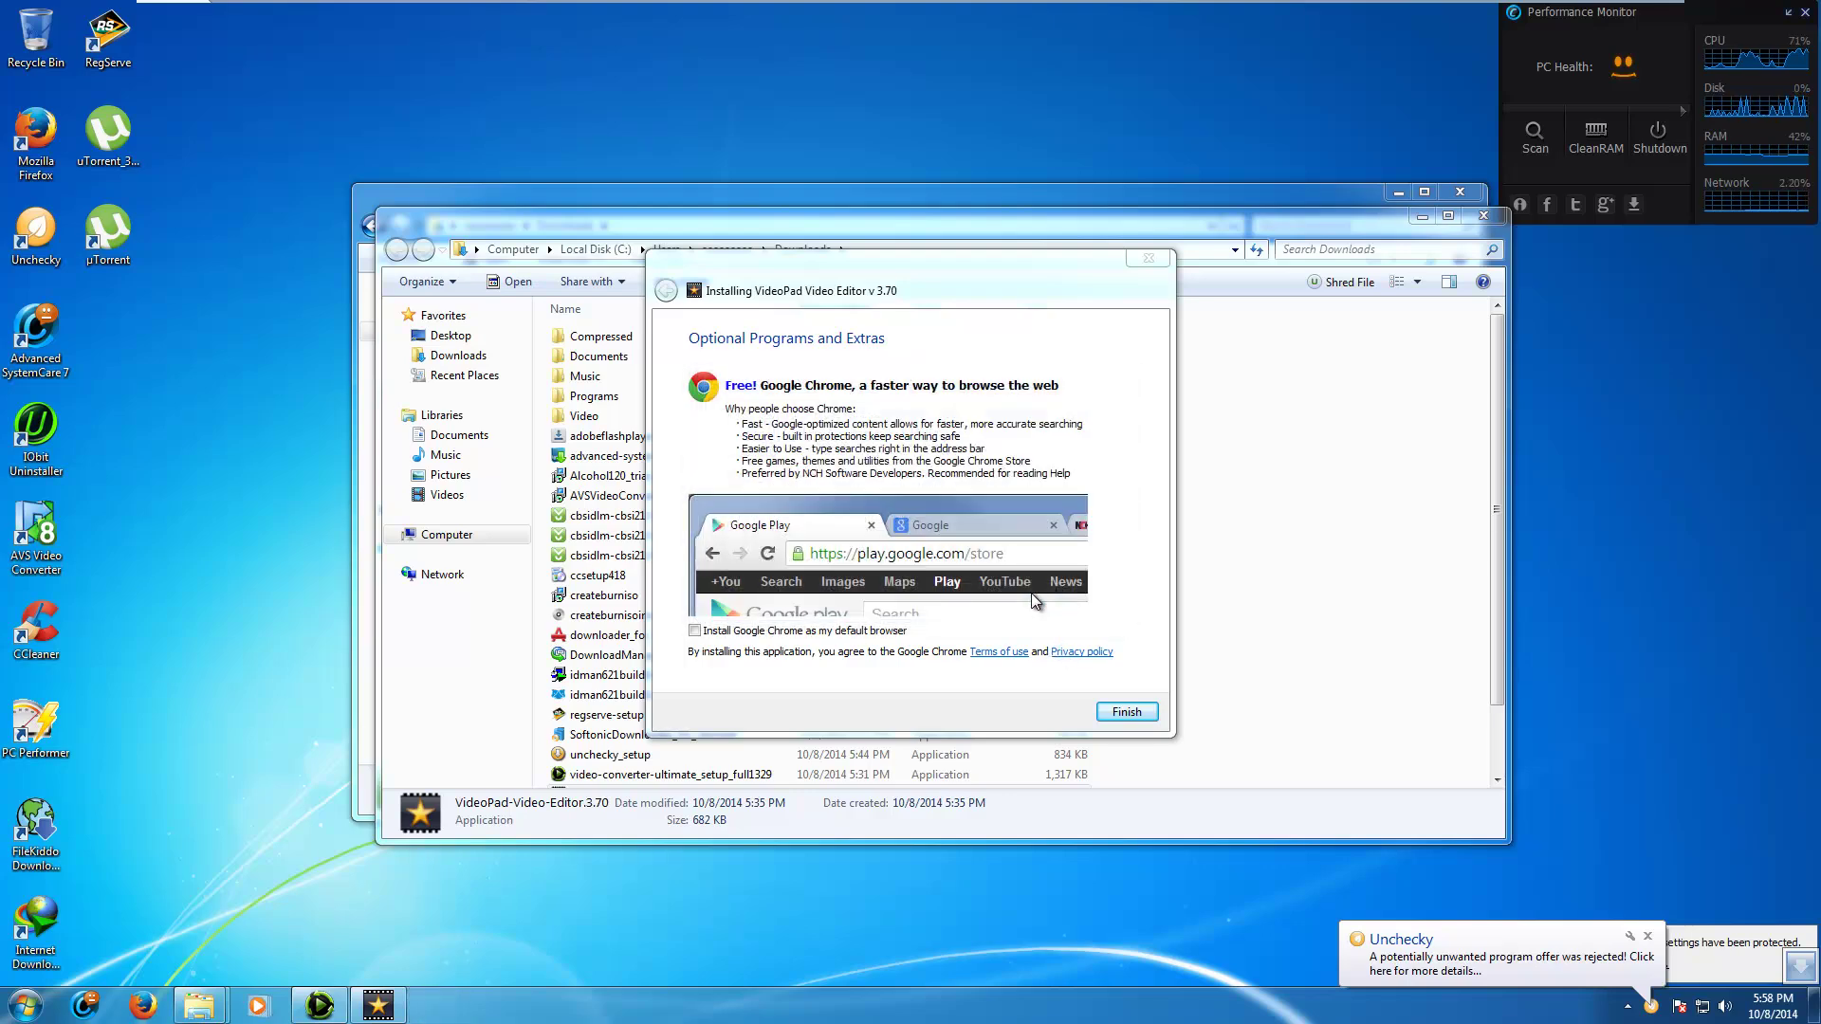
Step: Finish the installation, then close VideoPad and exit the SweepTools PC Cleaner prompt
{"action": "left_click", "coordinate": [1125, 712]}
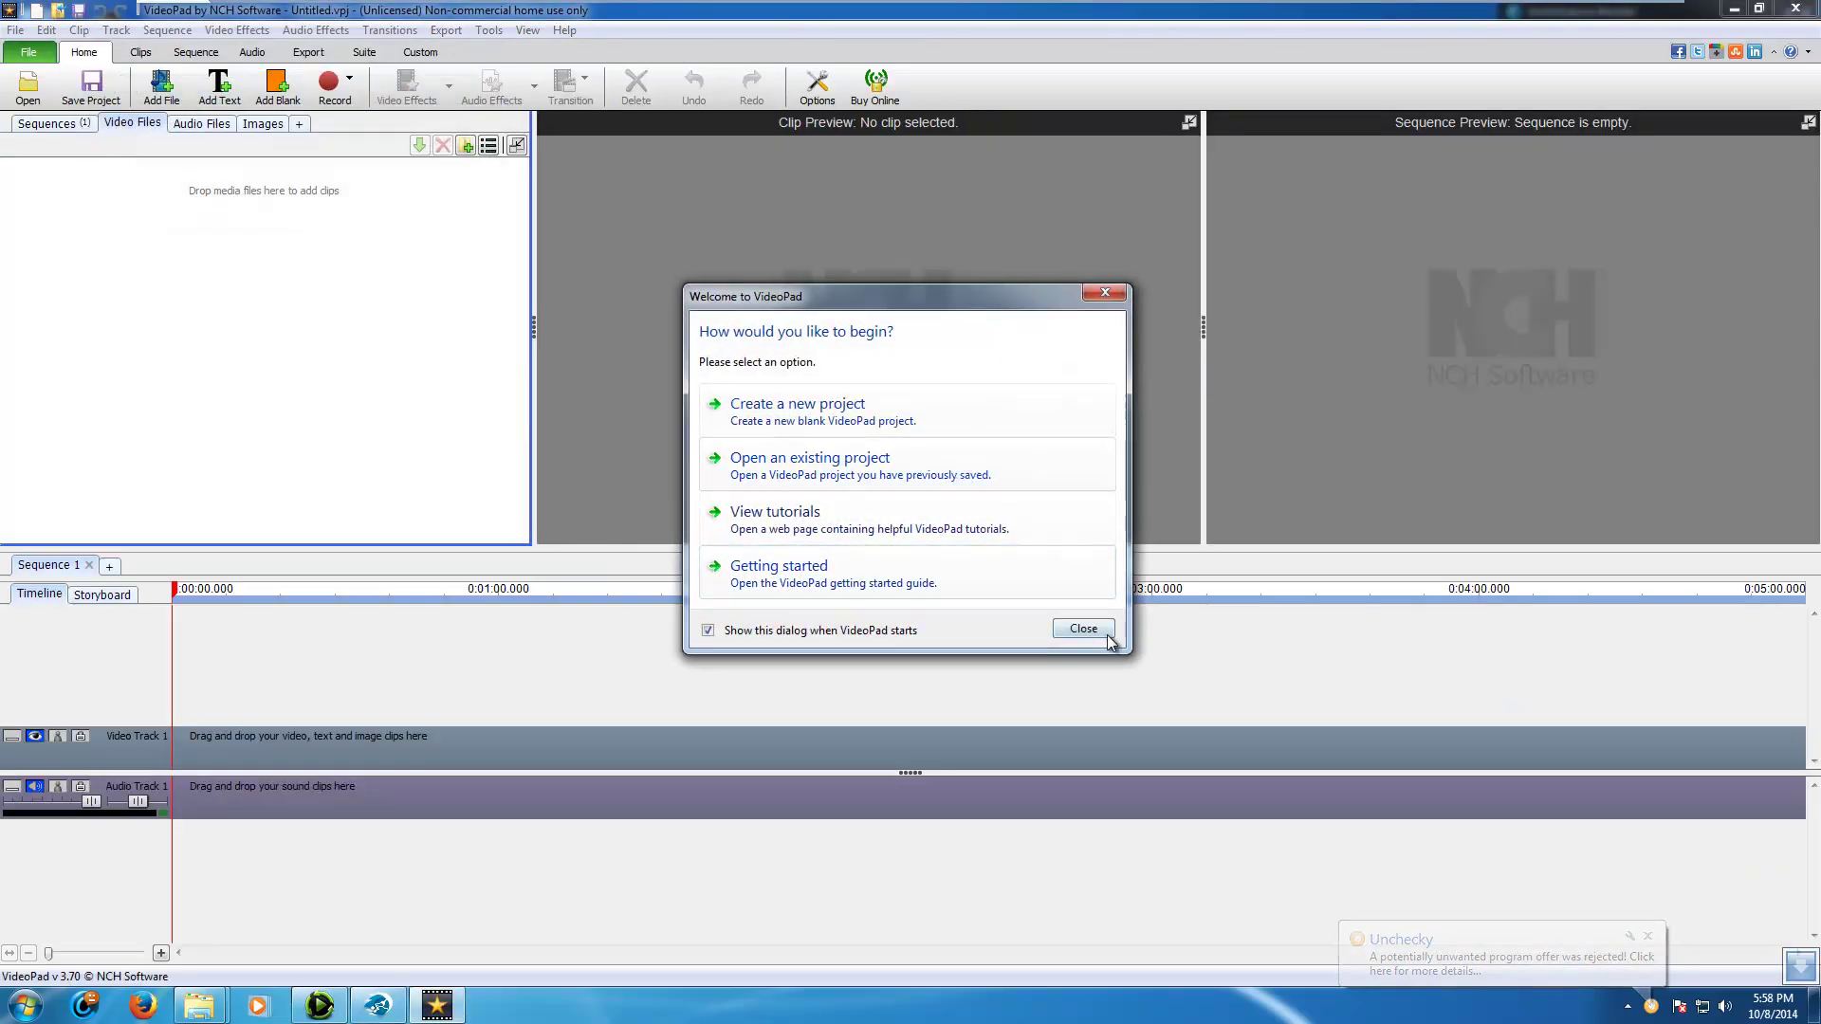
{"action": "left_click", "coordinate": [1107, 635]}
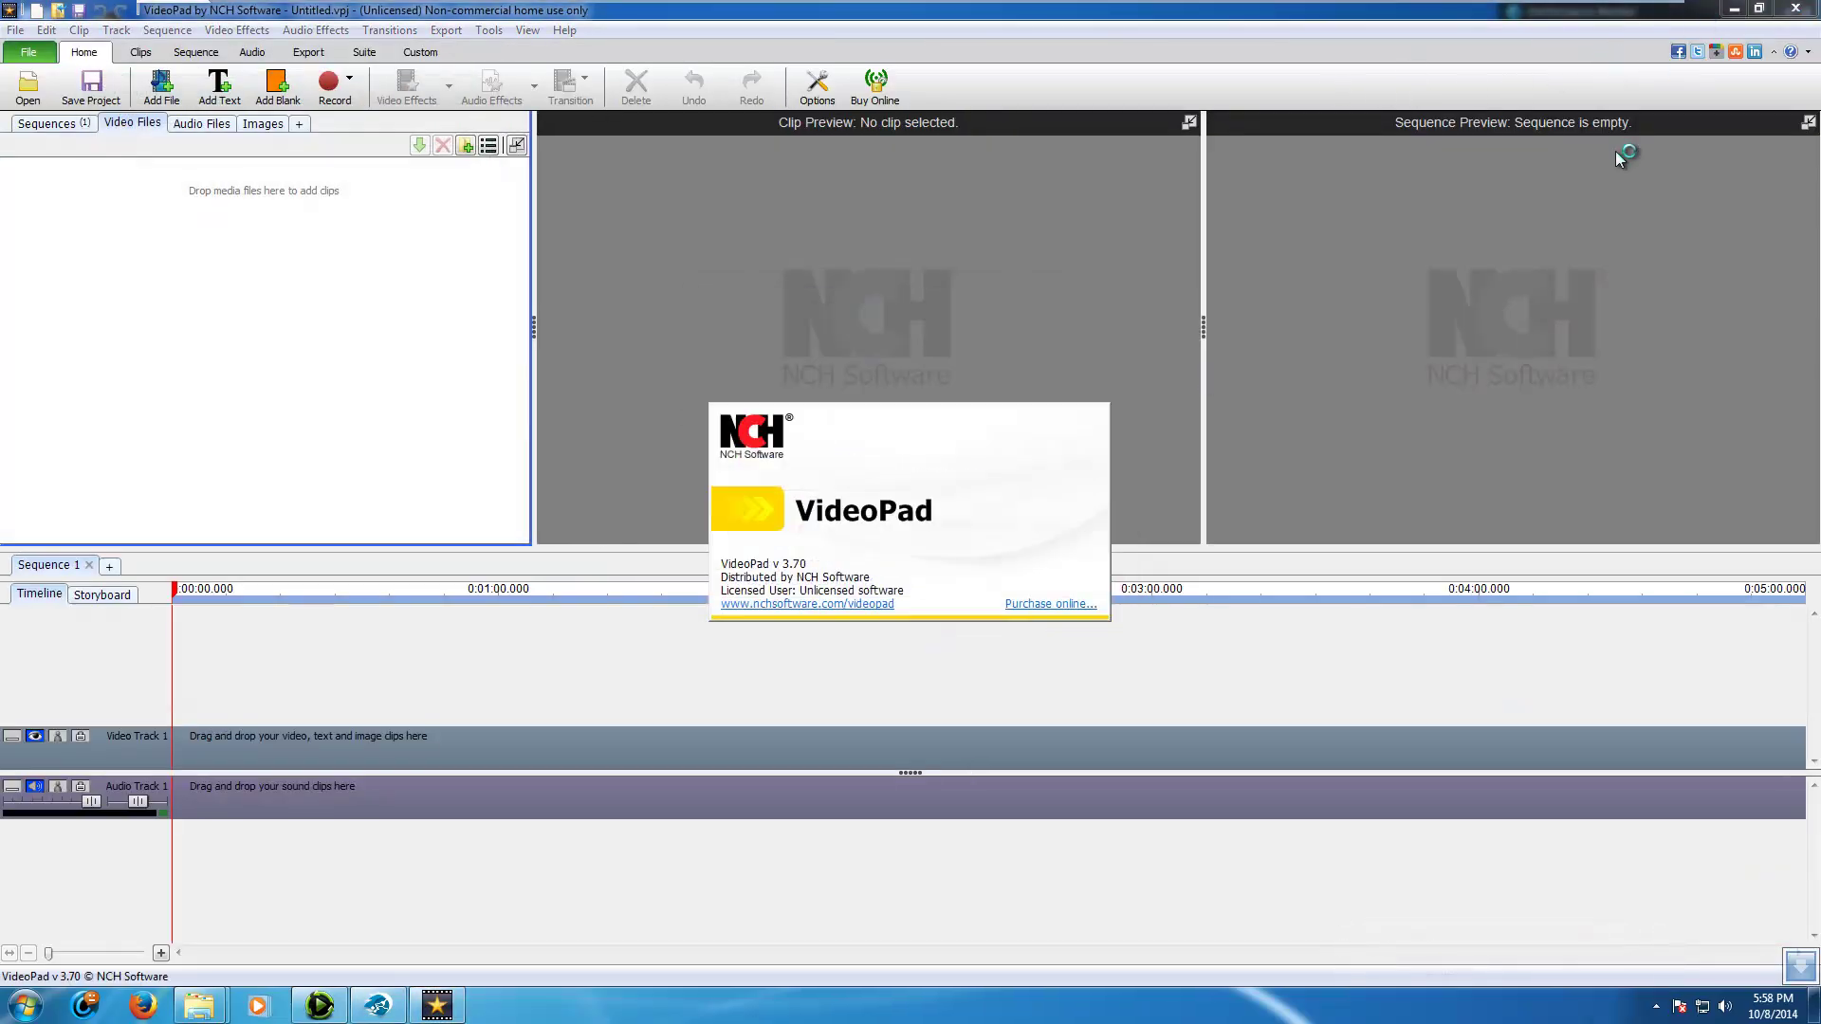
{"action": "left_click", "coordinate": [1796, 8]}
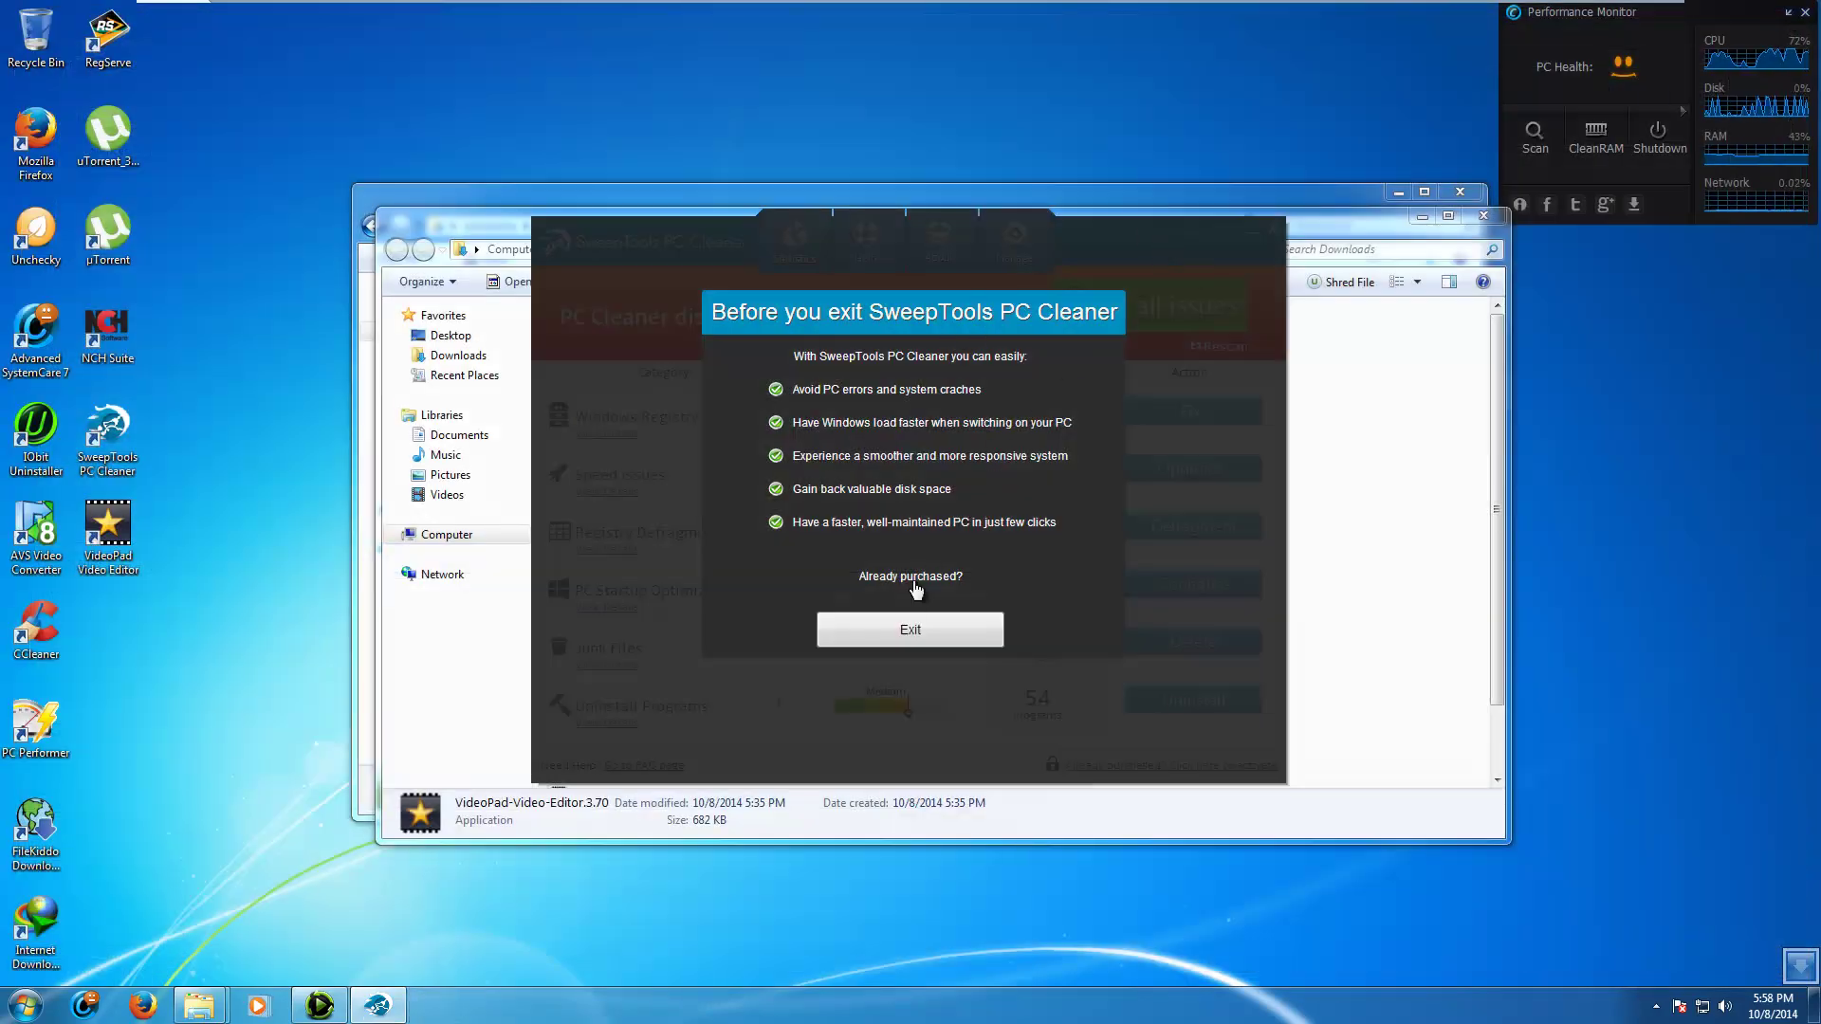
{"action": "left_click", "coordinate": [912, 629]}
{"action": "left_click", "coordinate": [747, 736]}
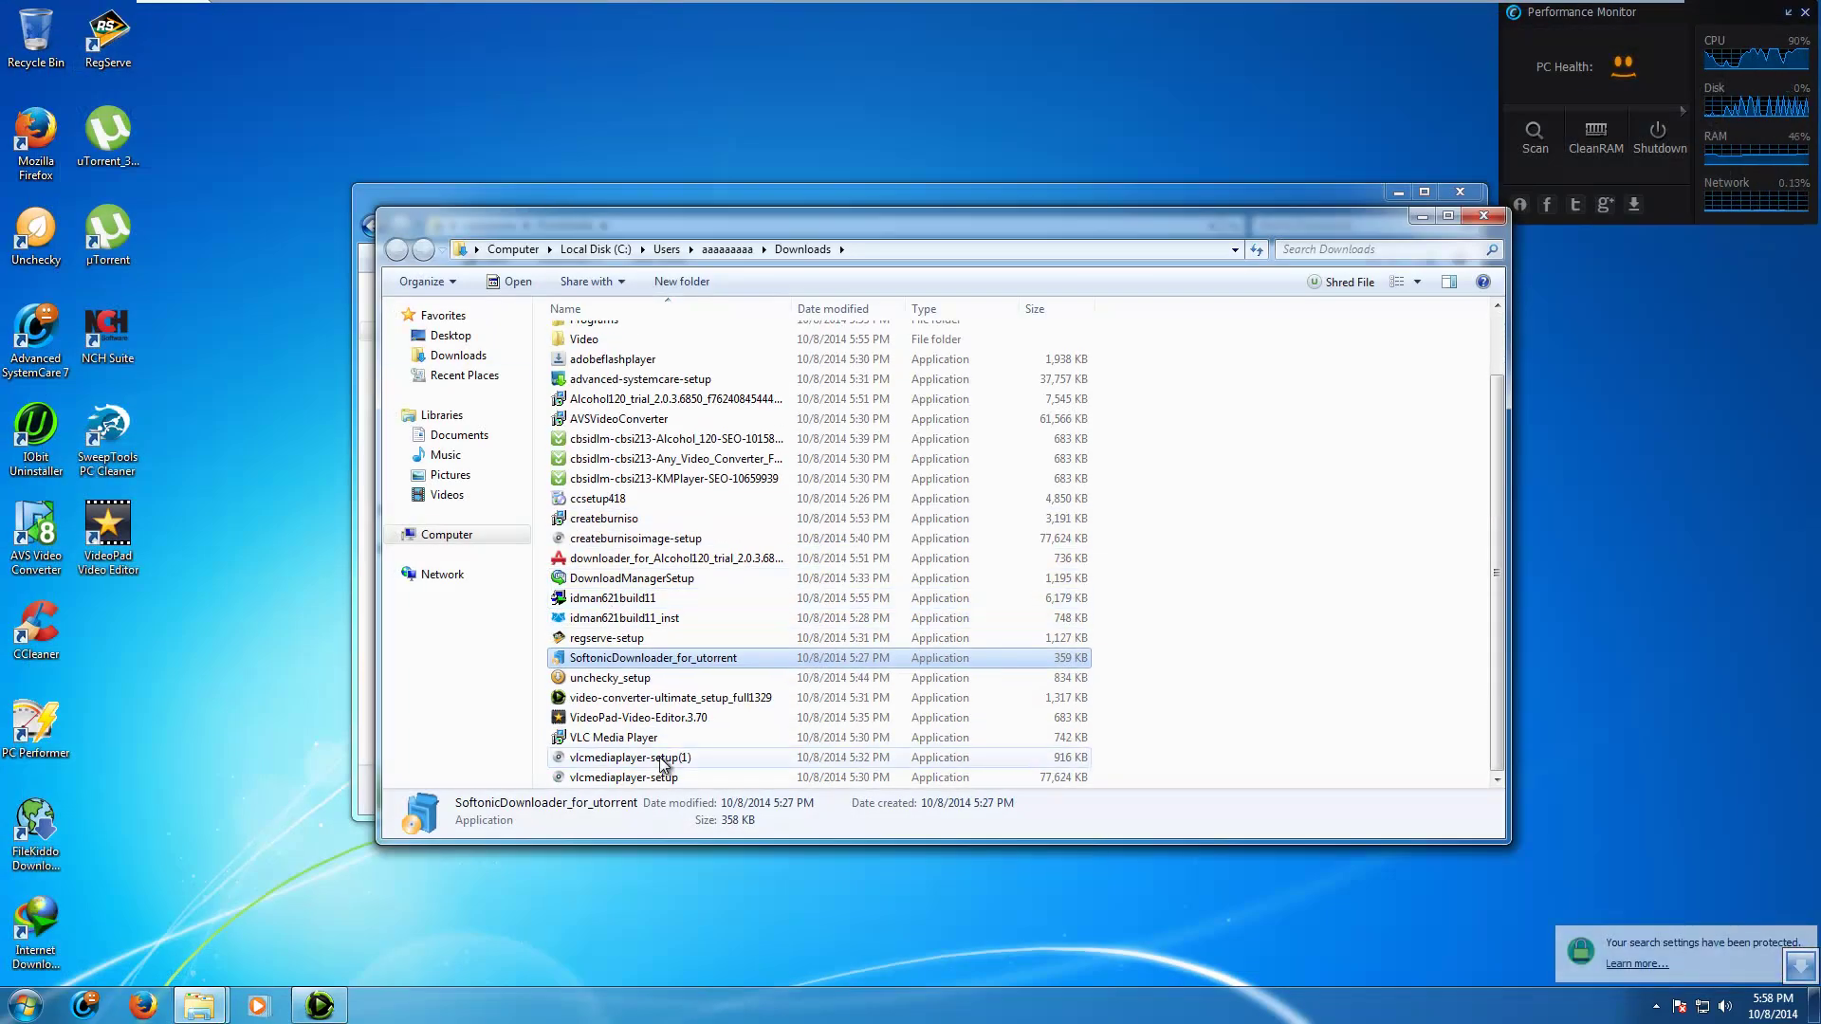
Step: Run the VLC Media Player downloader past the Norton warning and download VLC 2.1.3
{"action": "double_click", "coordinate": [612, 739]}
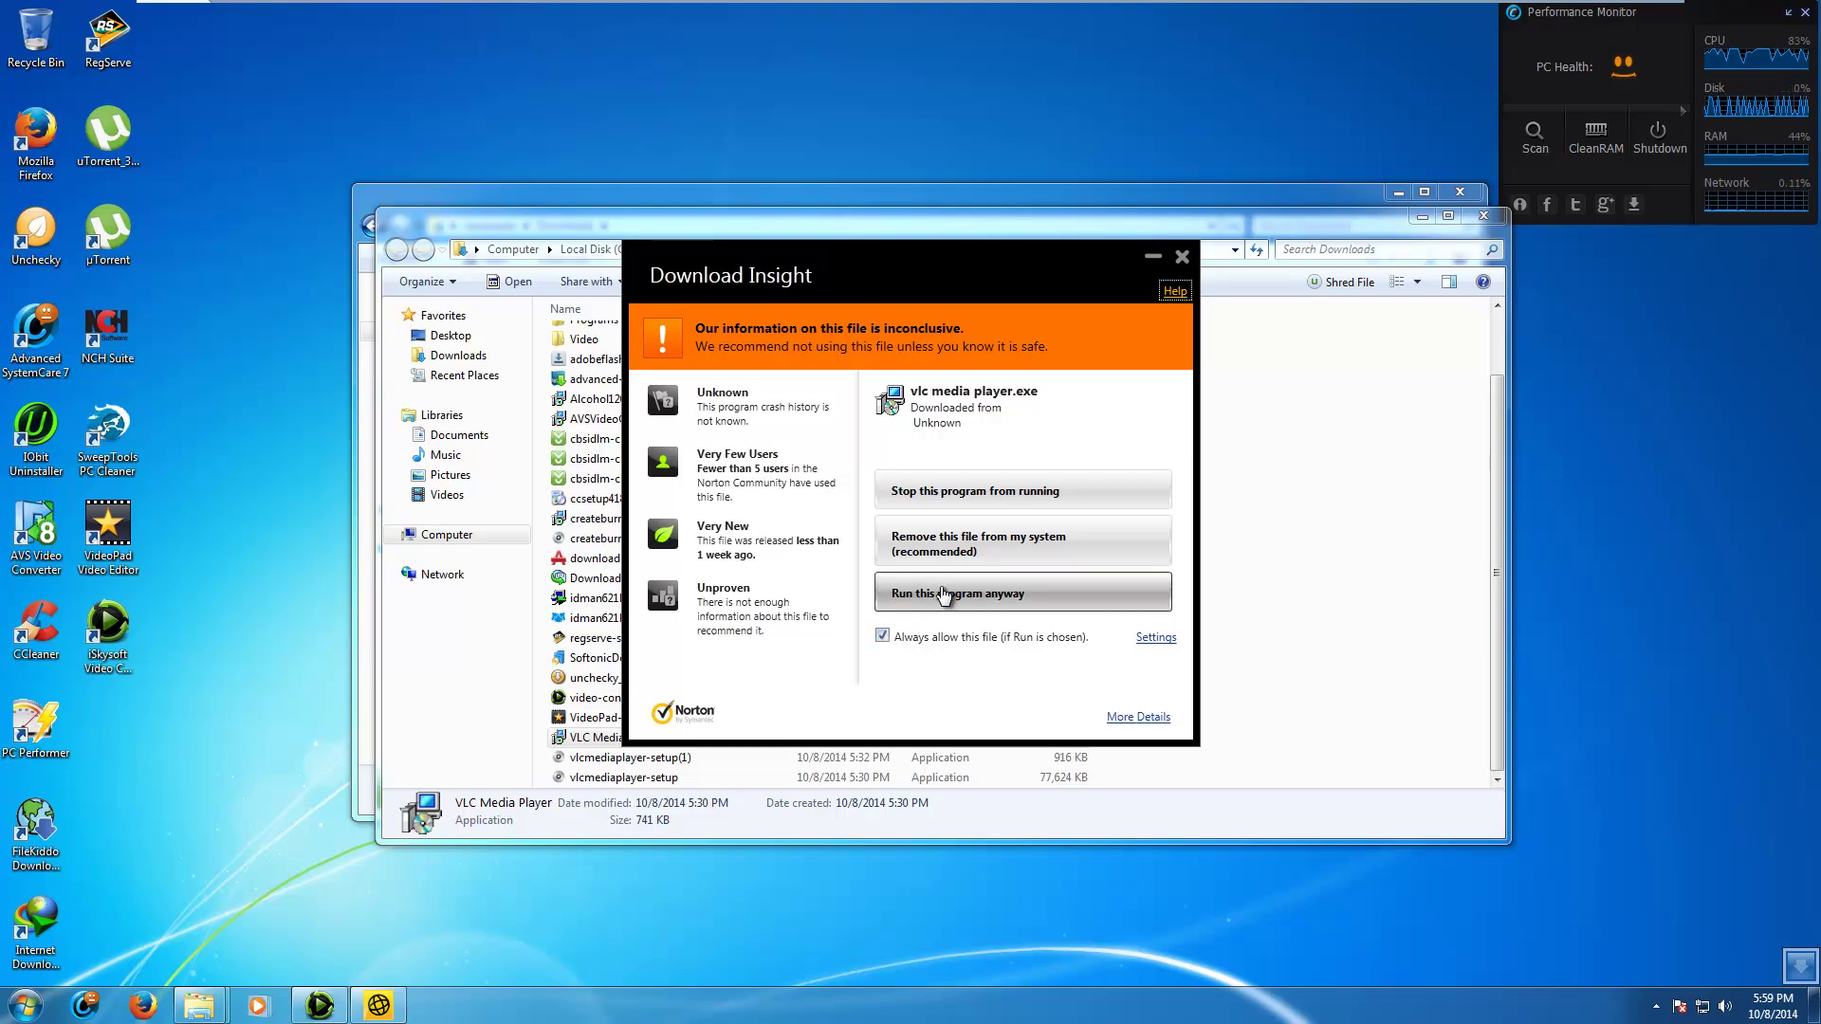
{"action": "left_click", "coordinate": [953, 590]}
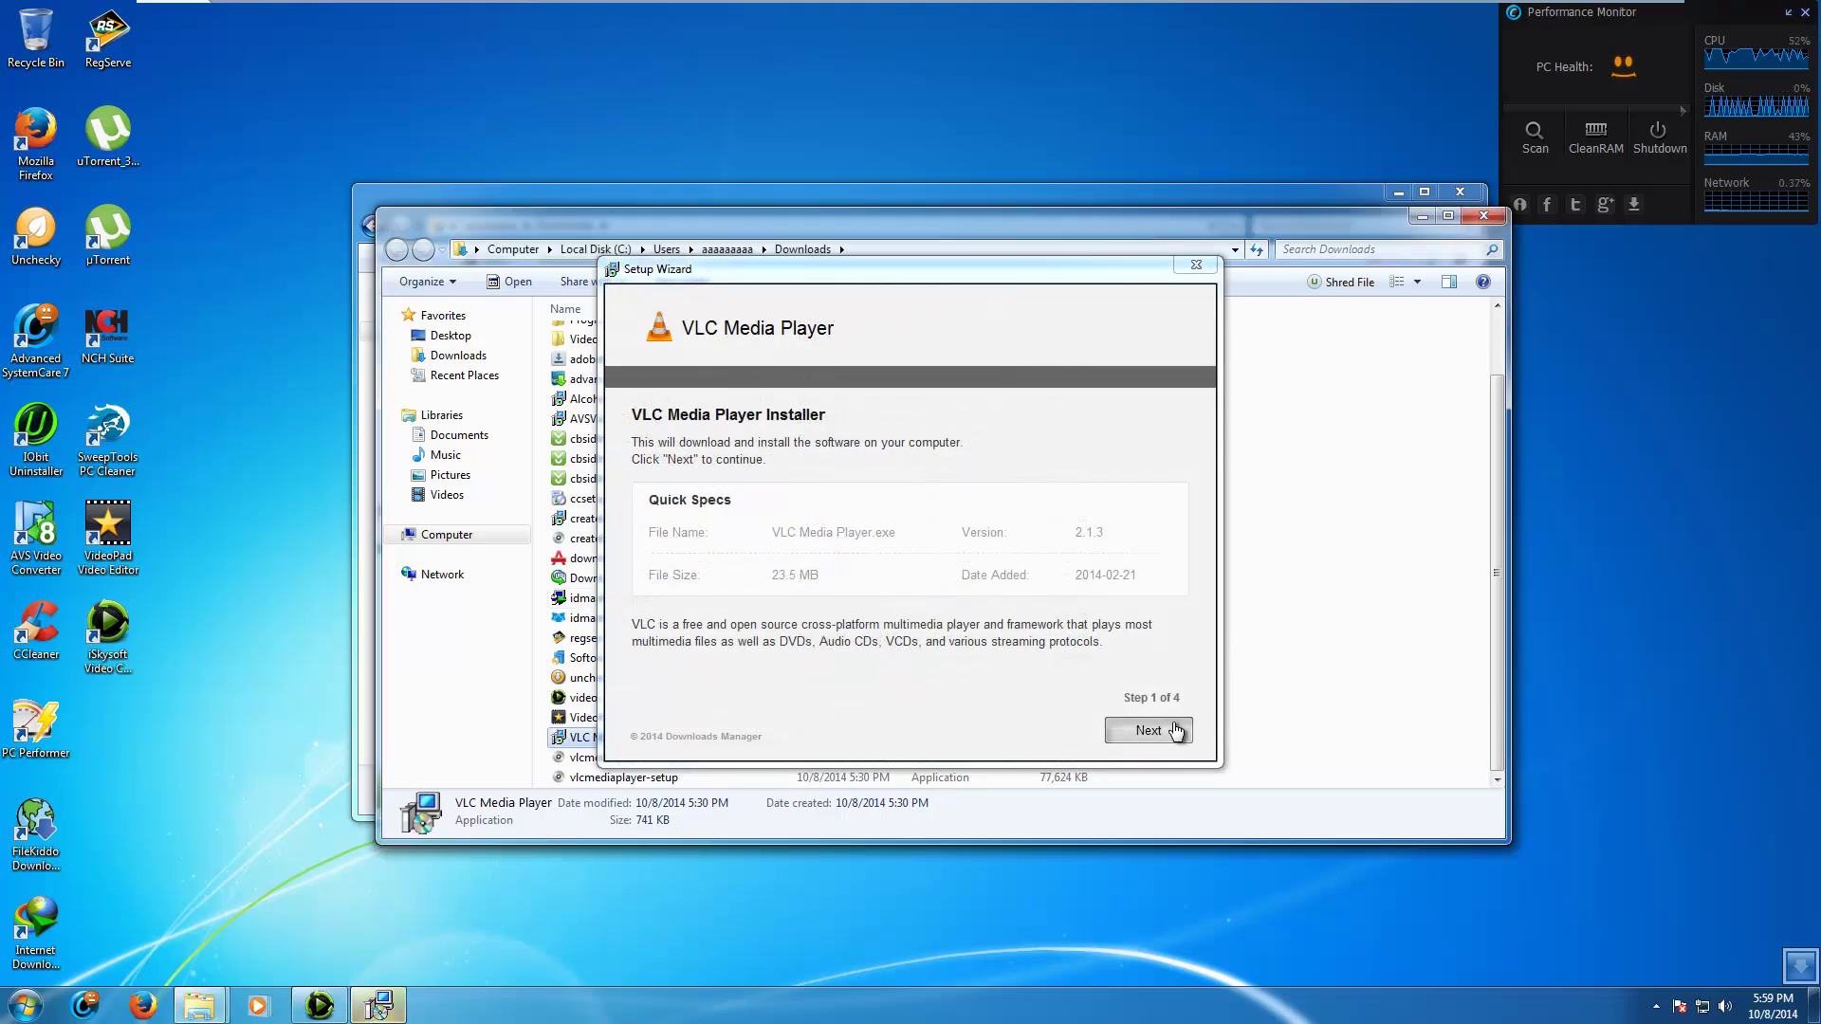
{"action": "left_click", "coordinate": [1147, 729]}
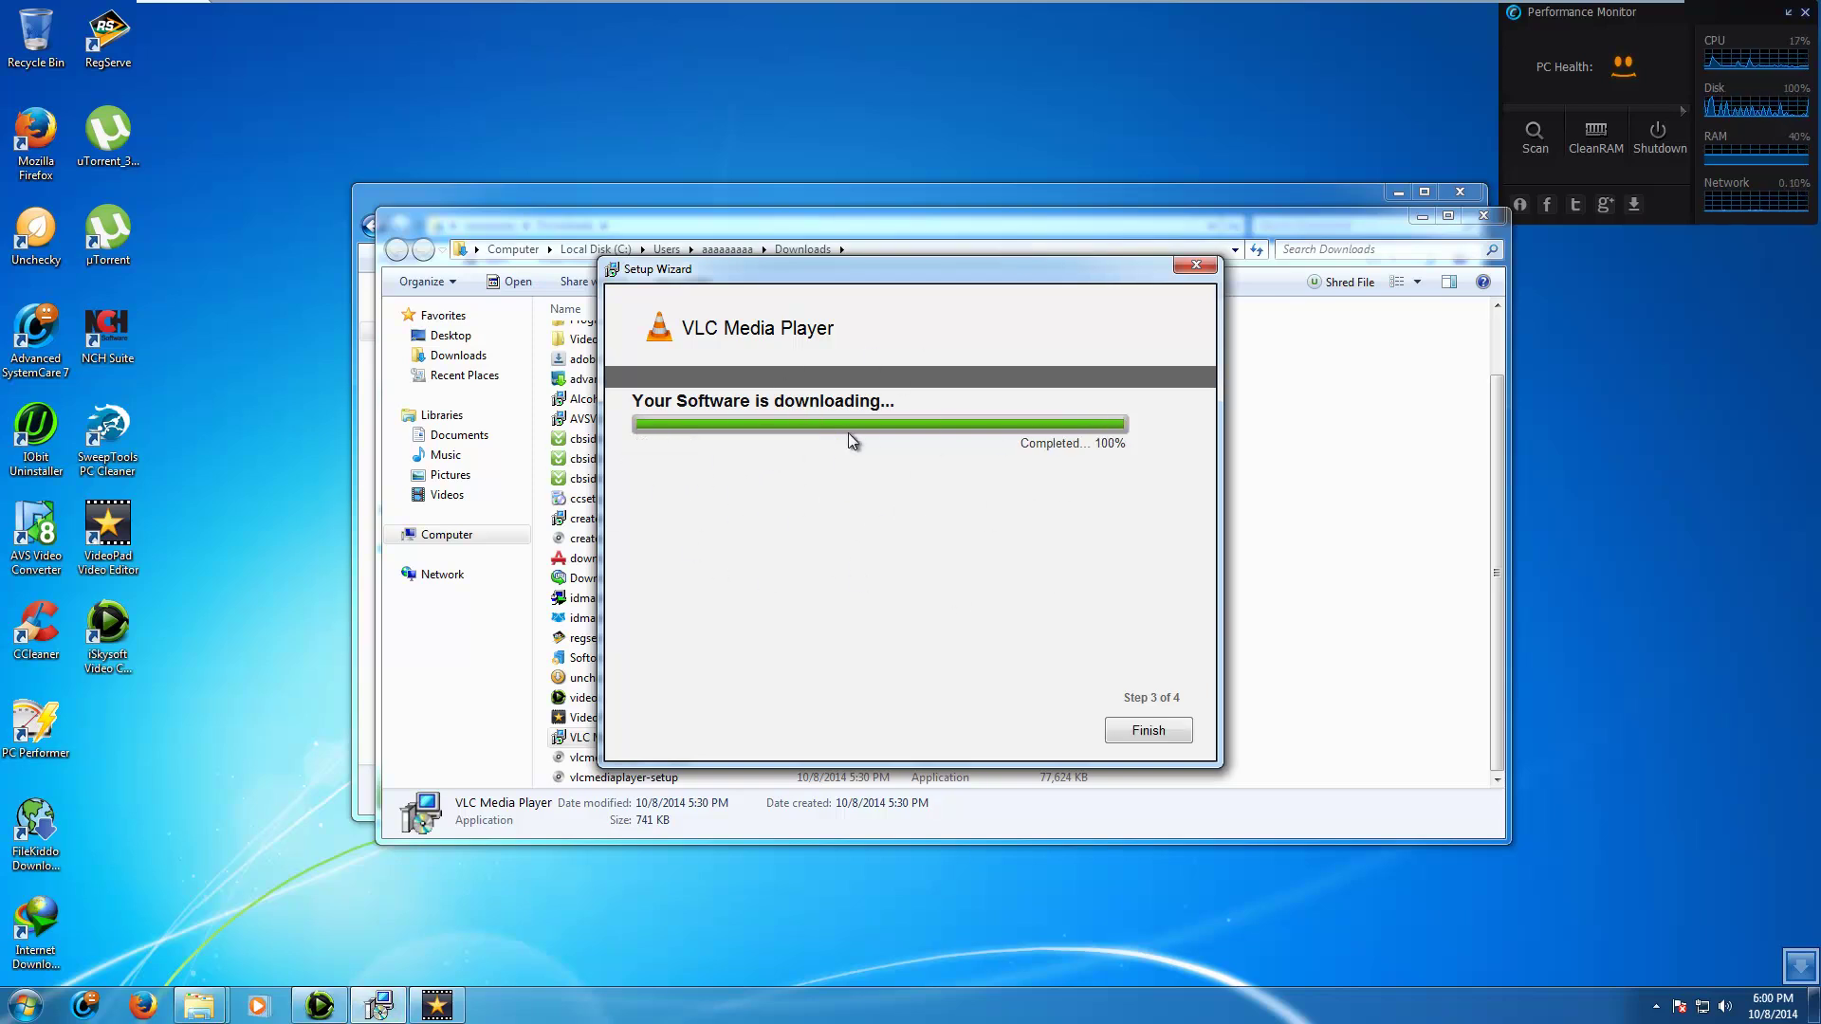
{"action": "left_click", "coordinate": [1148, 732]}
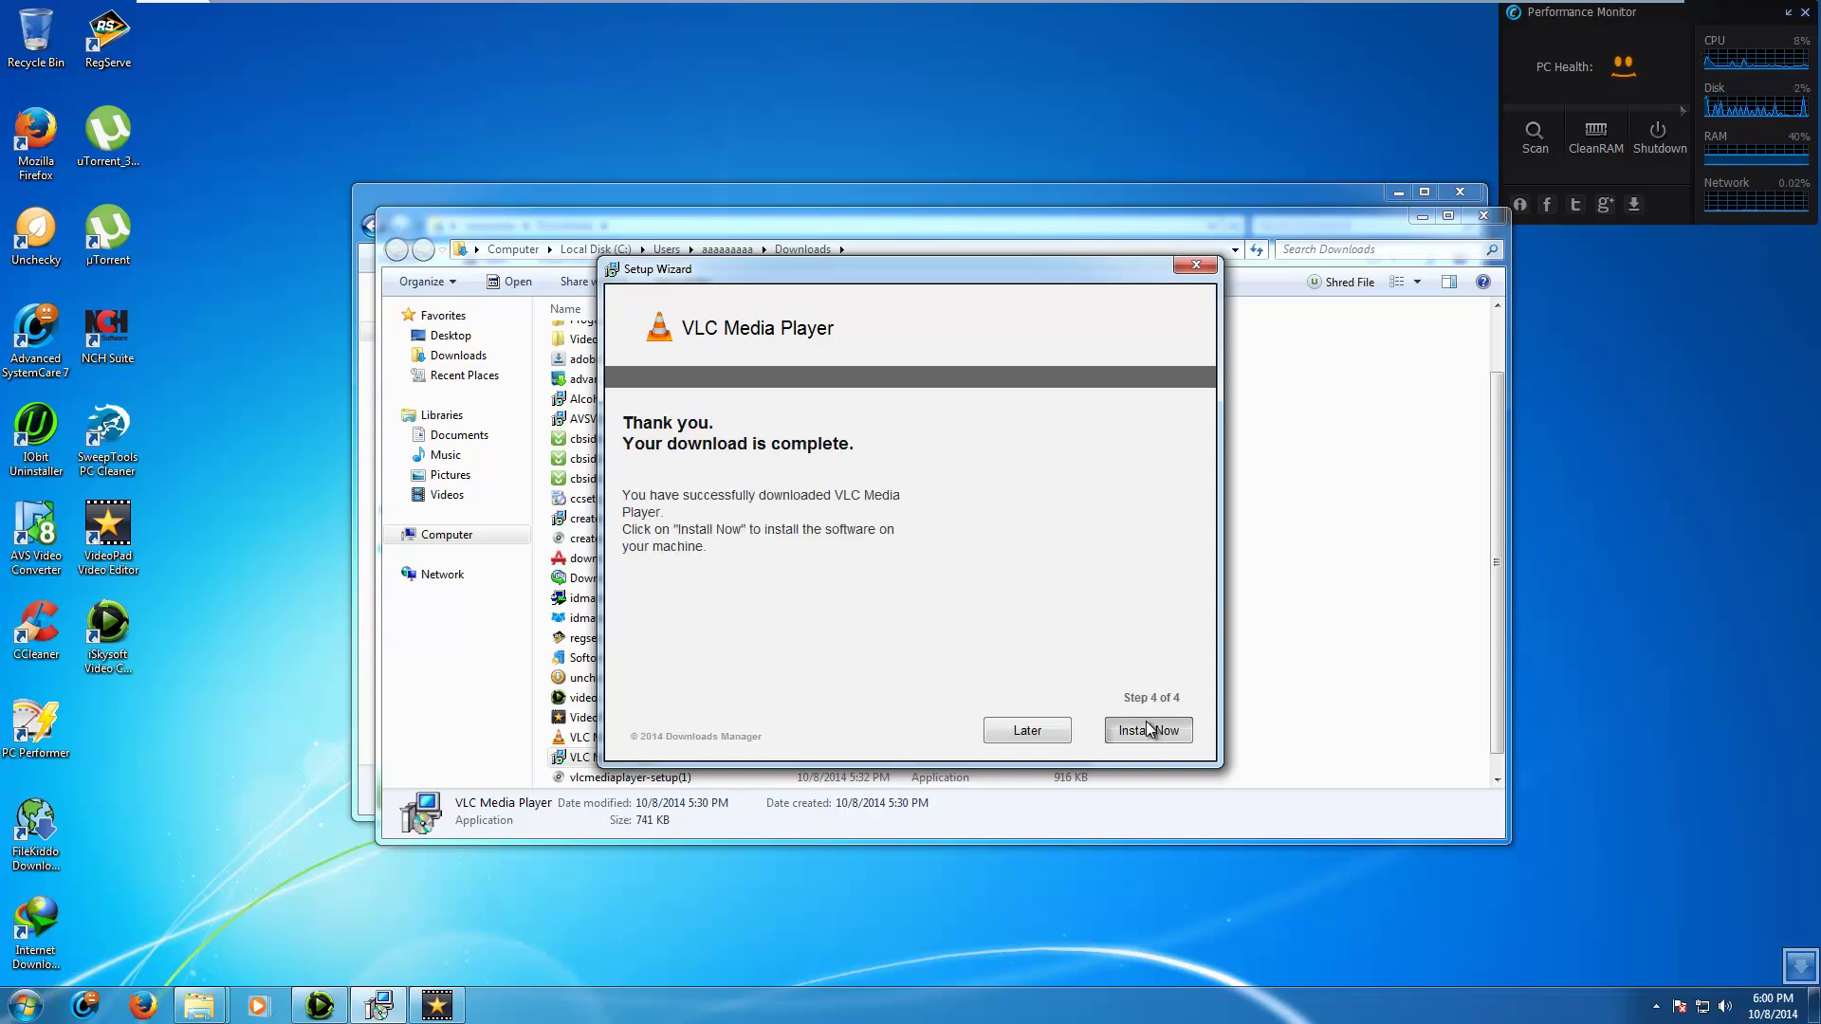
{"action": "left_click", "coordinate": [1146, 733]}
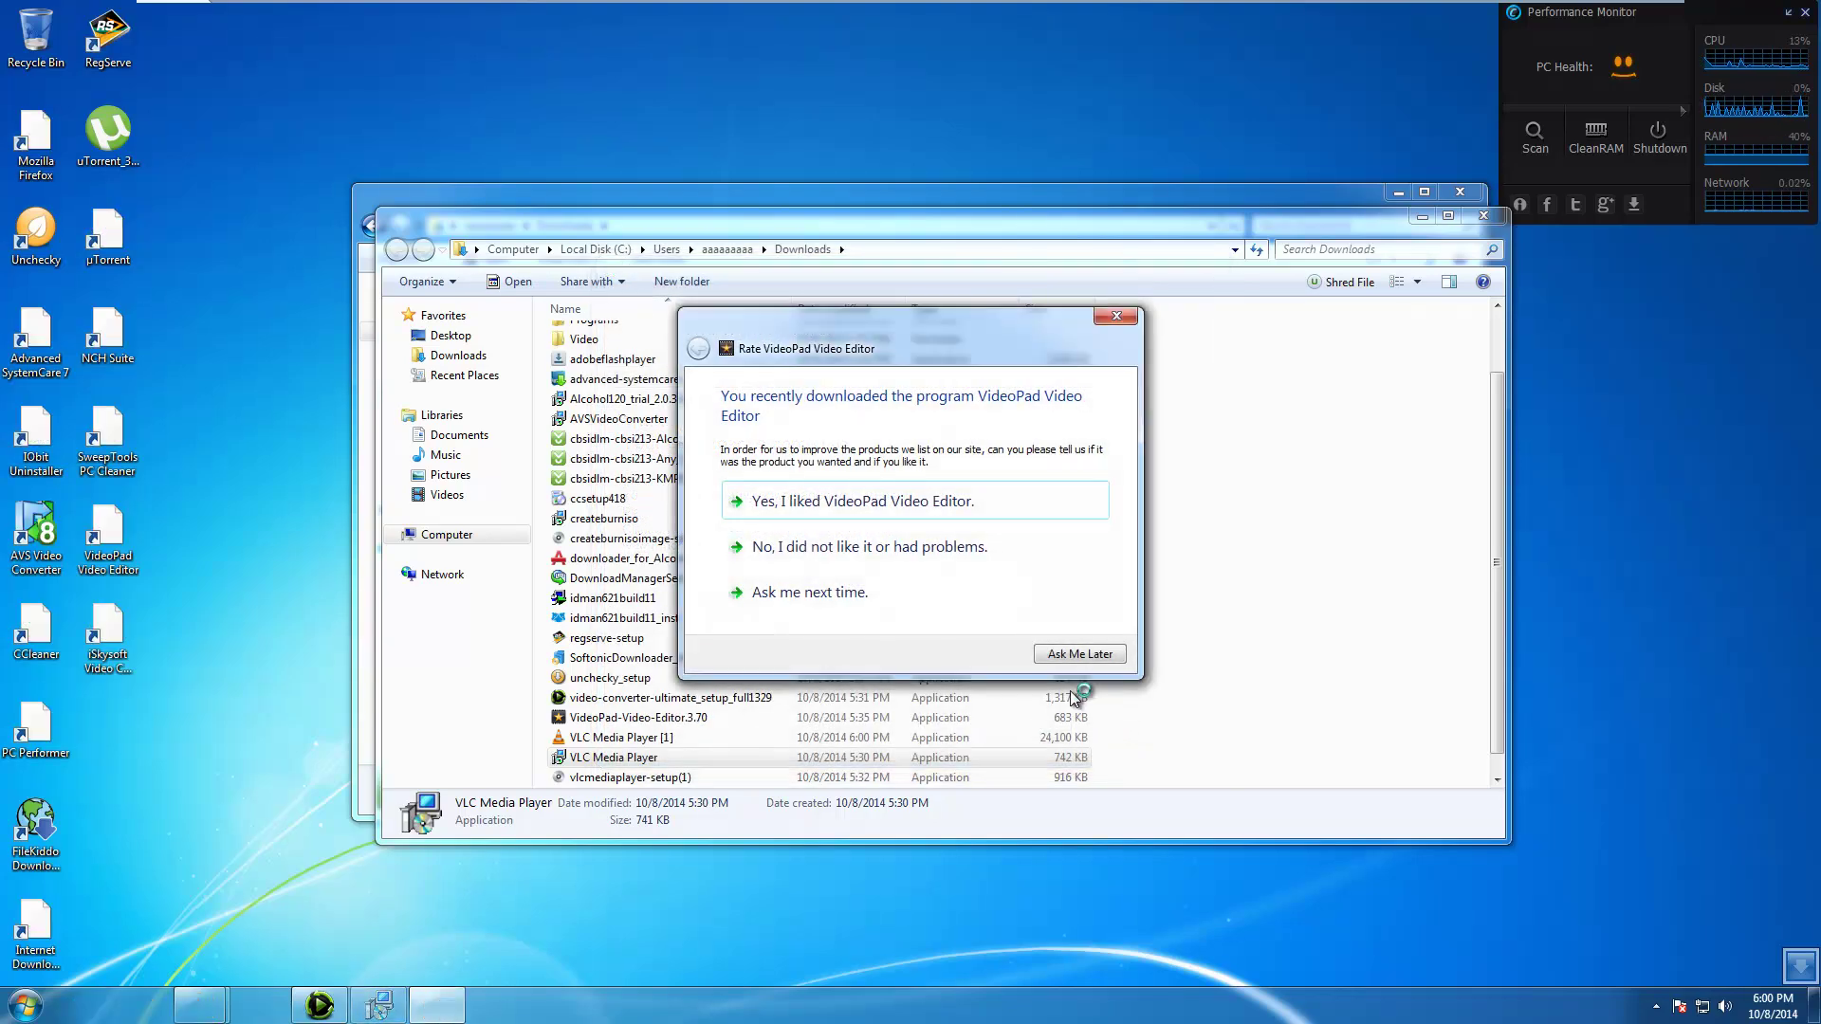
Step: Postpone the VideoPad rating, keep English, and install VLC to the default folder
{"action": "left_click", "coordinate": [1071, 654]}
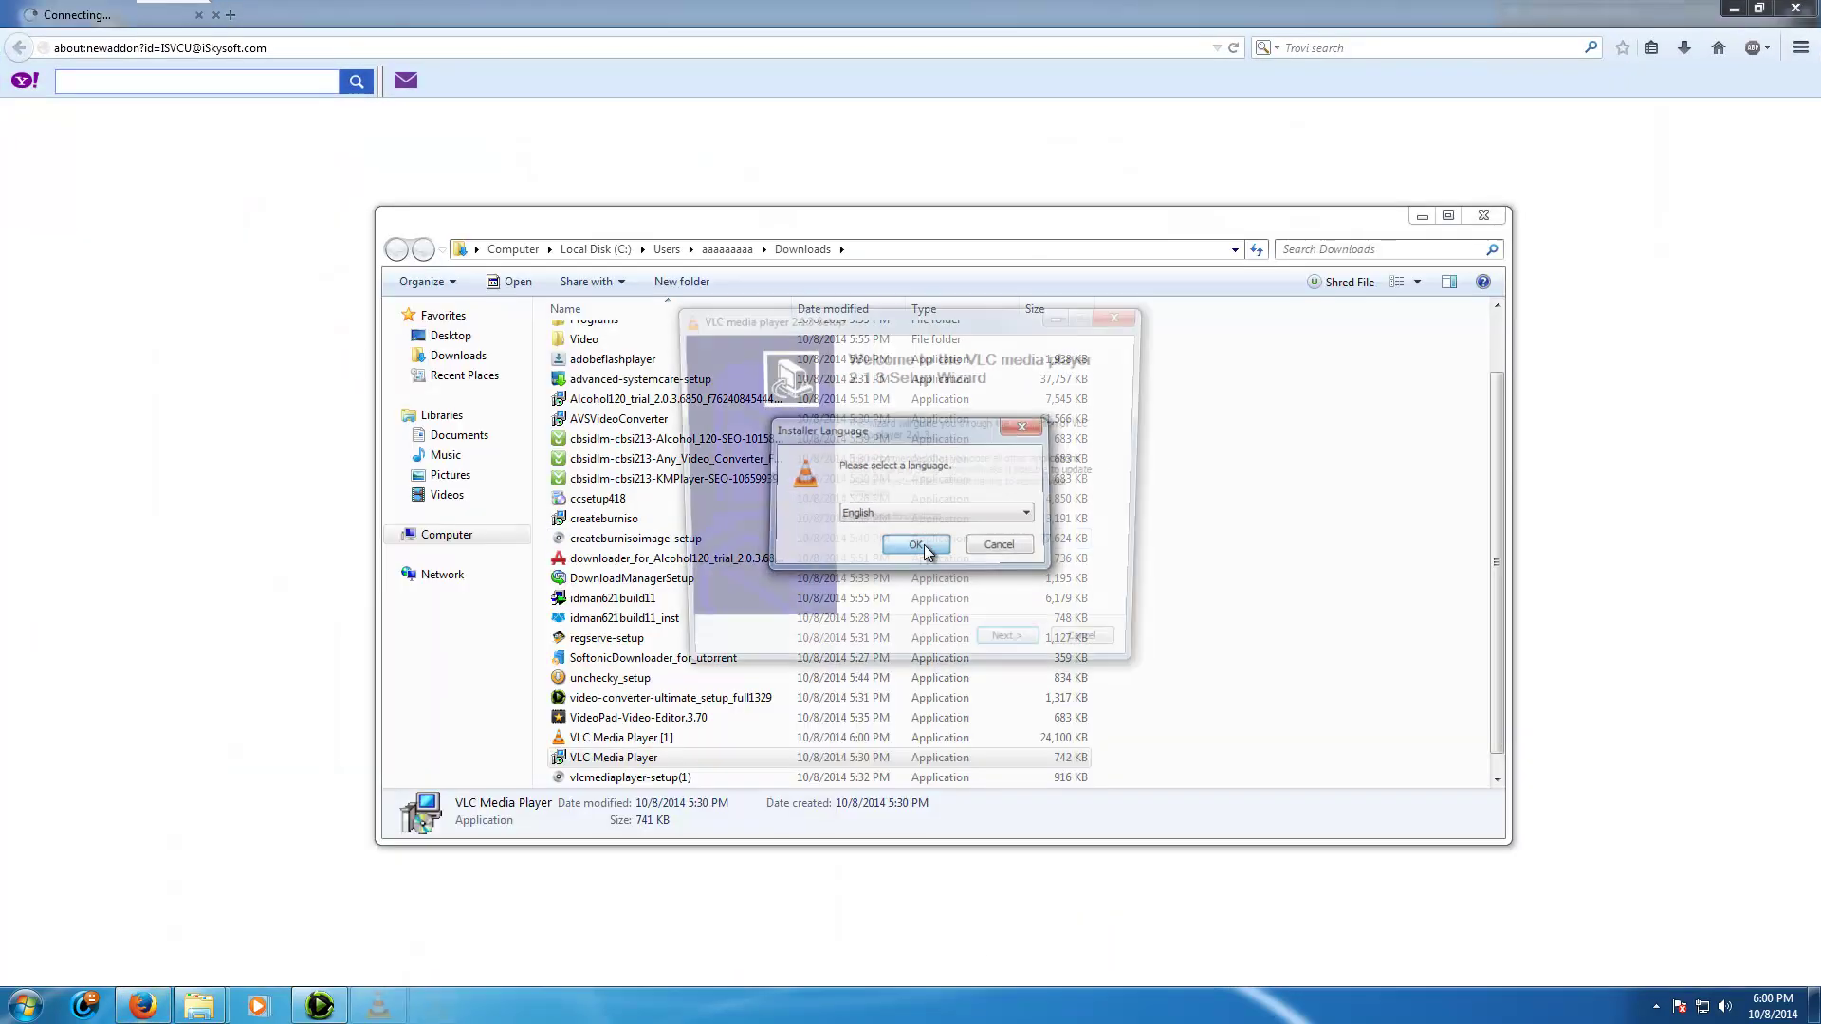
{"action": "left_click", "coordinate": [916, 545]}
{"action": "left_click", "coordinate": [1015, 653]}
{"action": "left_click", "coordinate": [1015, 654]}
{"action": "left_click", "coordinate": [1016, 653]}
{"action": "left_click", "coordinate": [1016, 653]}
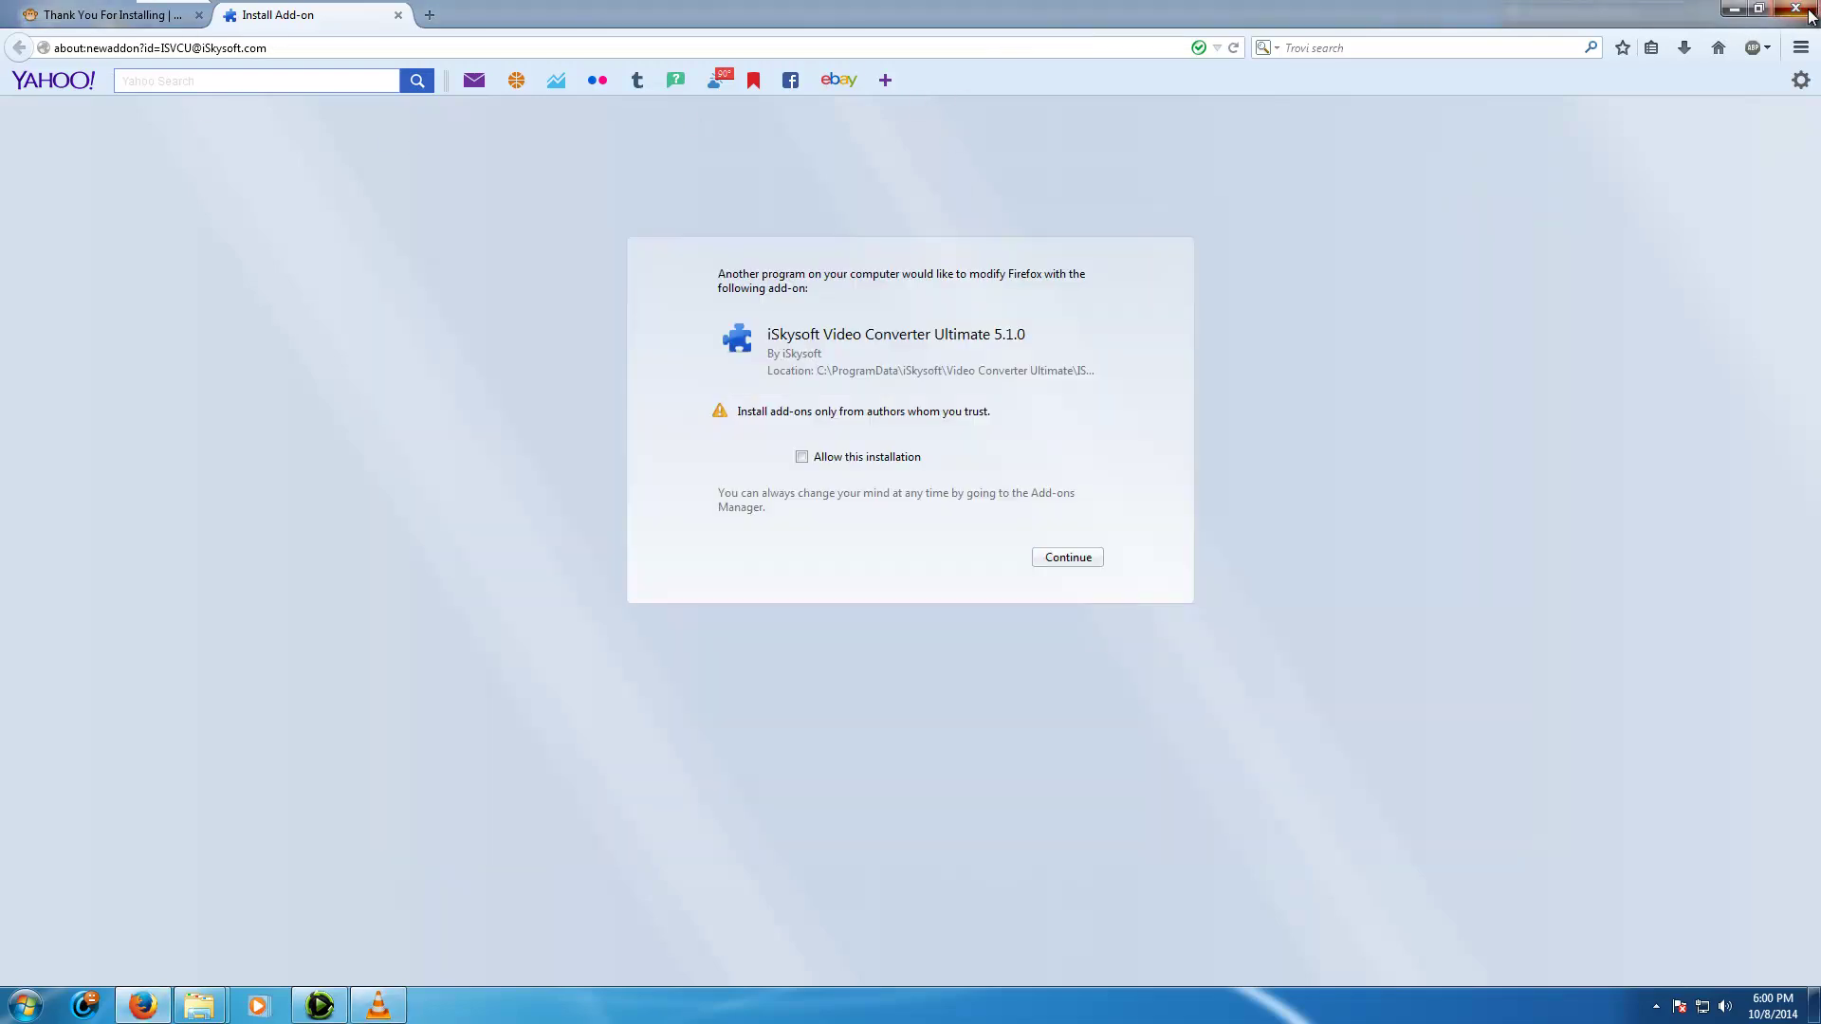
Step: Close Firefox with both tabs and bring the VLC setup progress back to front
{"action": "left_click", "coordinate": [1795, 8]}
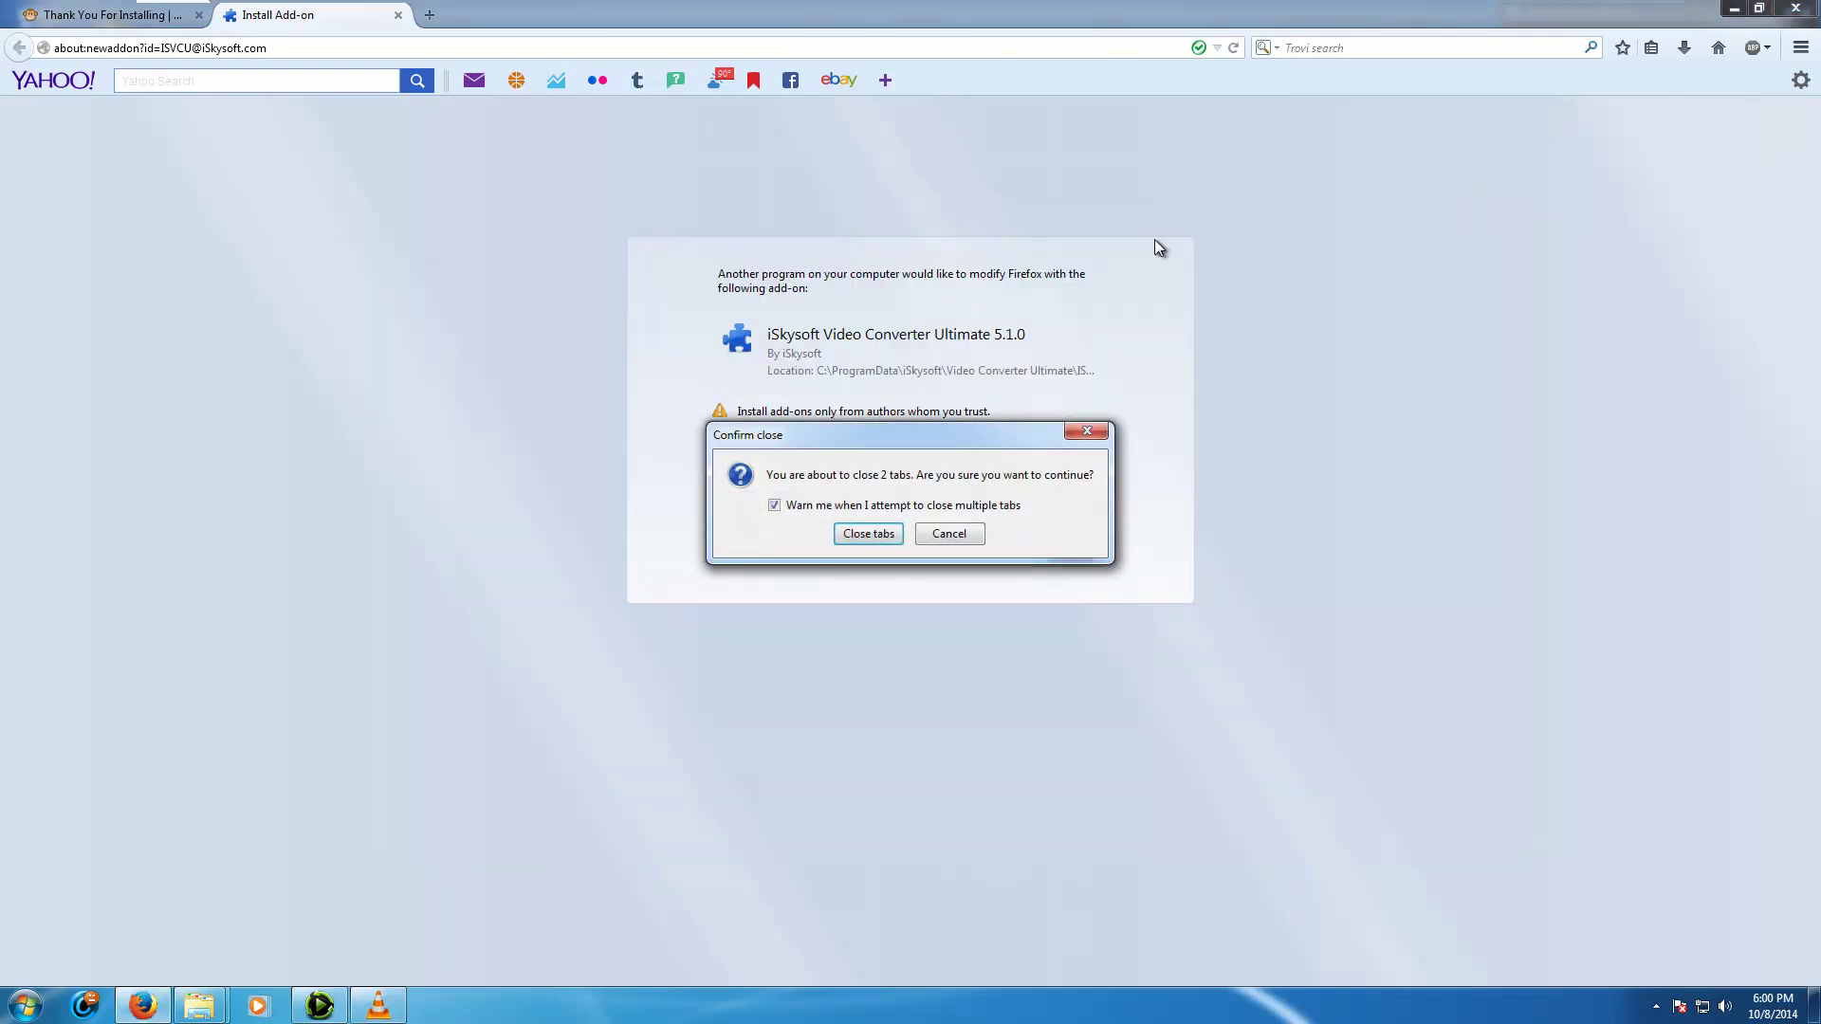
{"action": "left_click", "coordinate": [868, 534]}
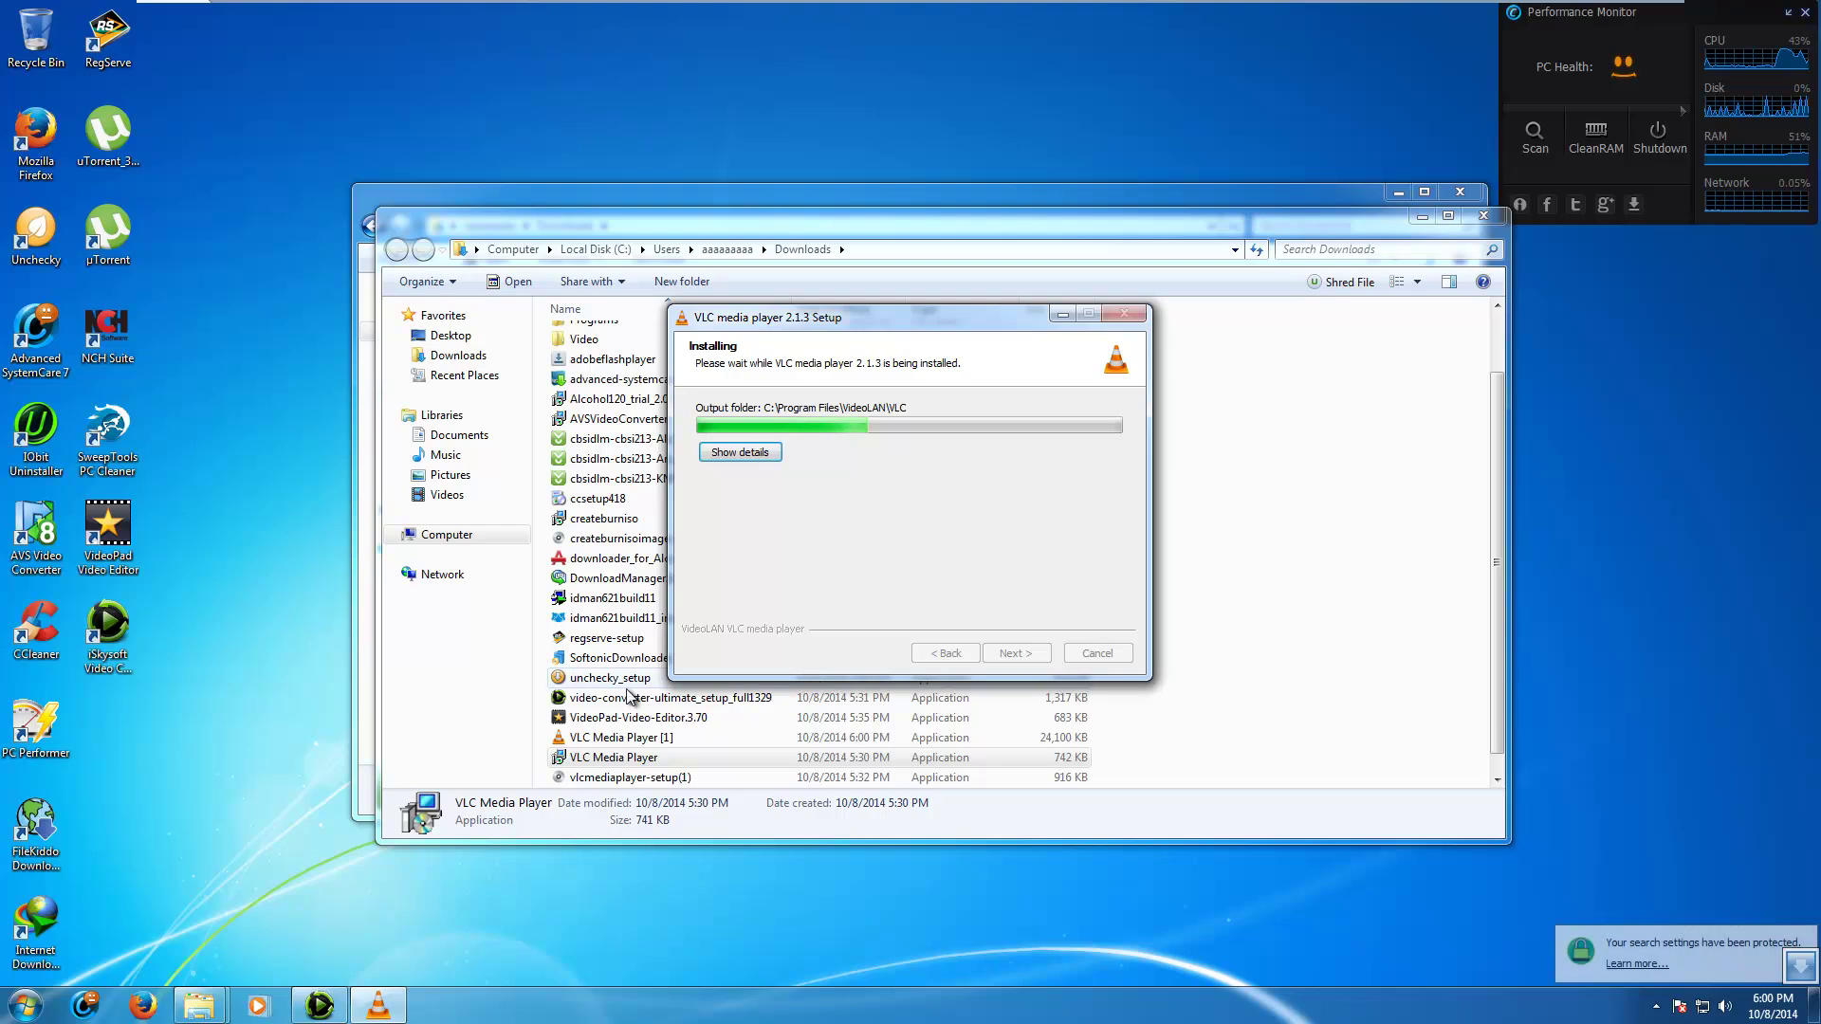
{"action": "left_click", "coordinate": [726, 739]}
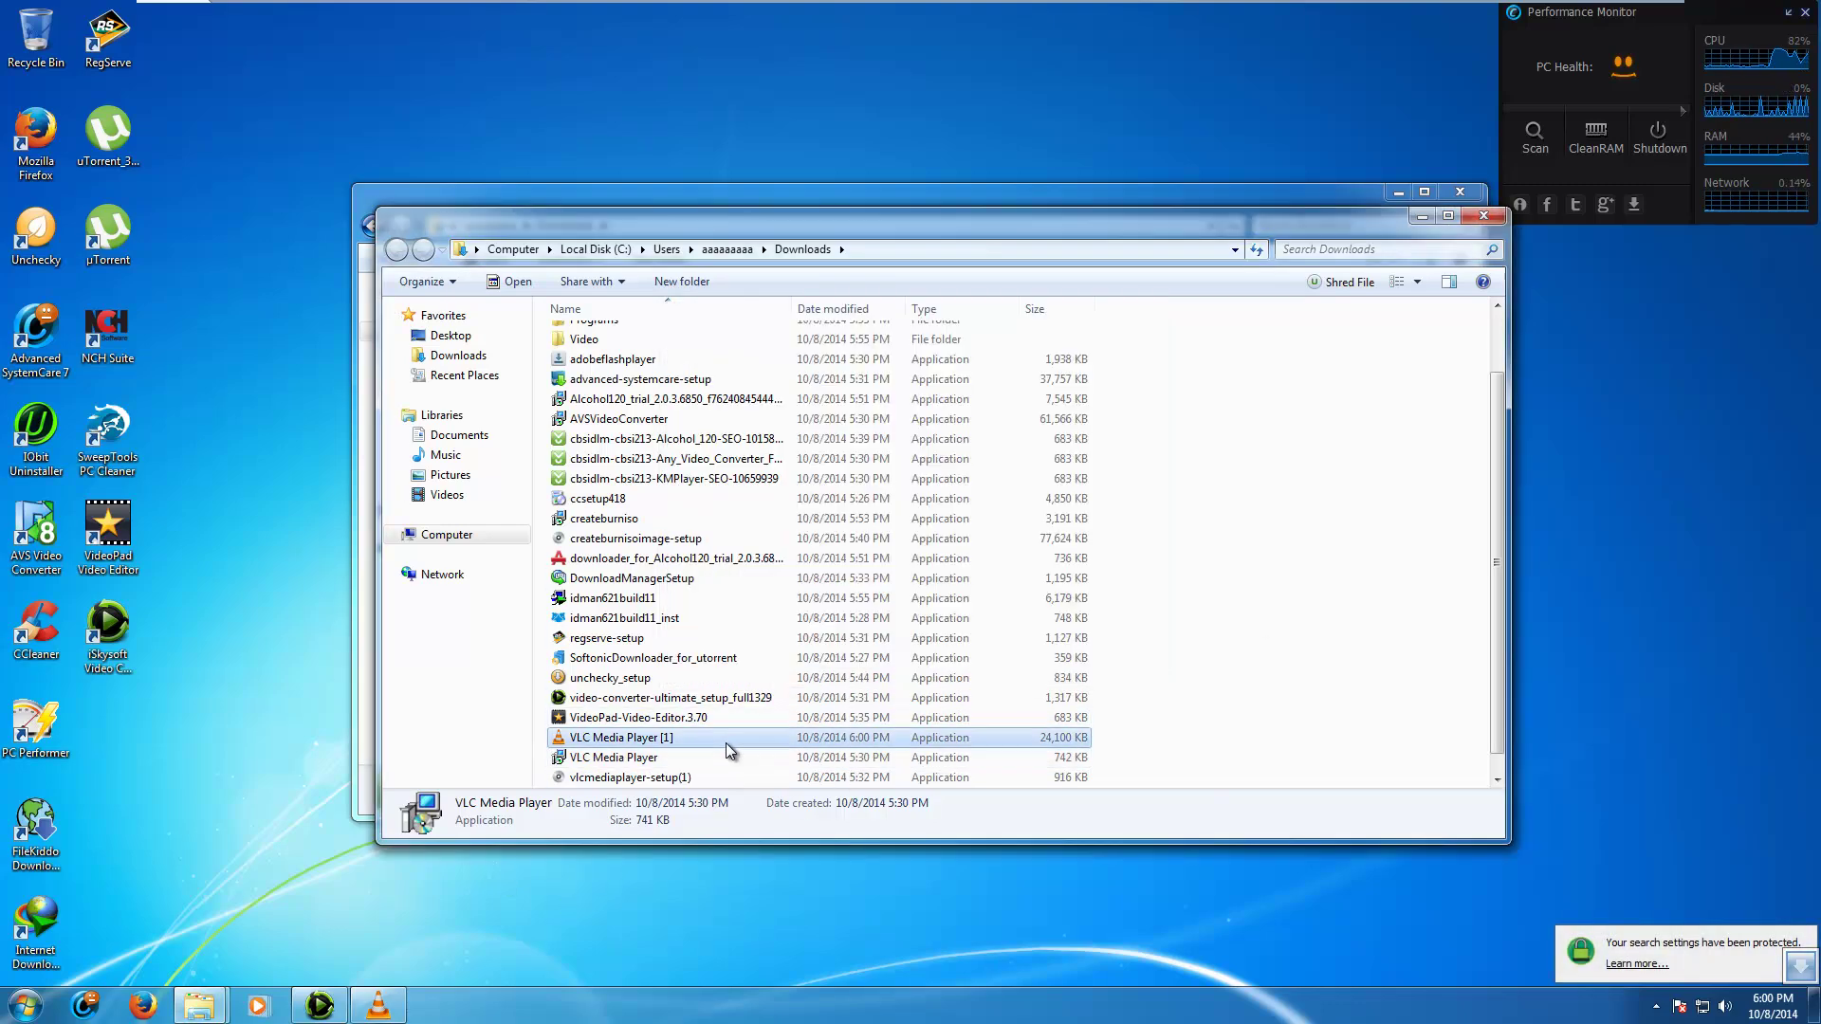
{"action": "scroll", "coordinate": [695, 775], "scroll_direction": "down", "scroll_amount": 1}
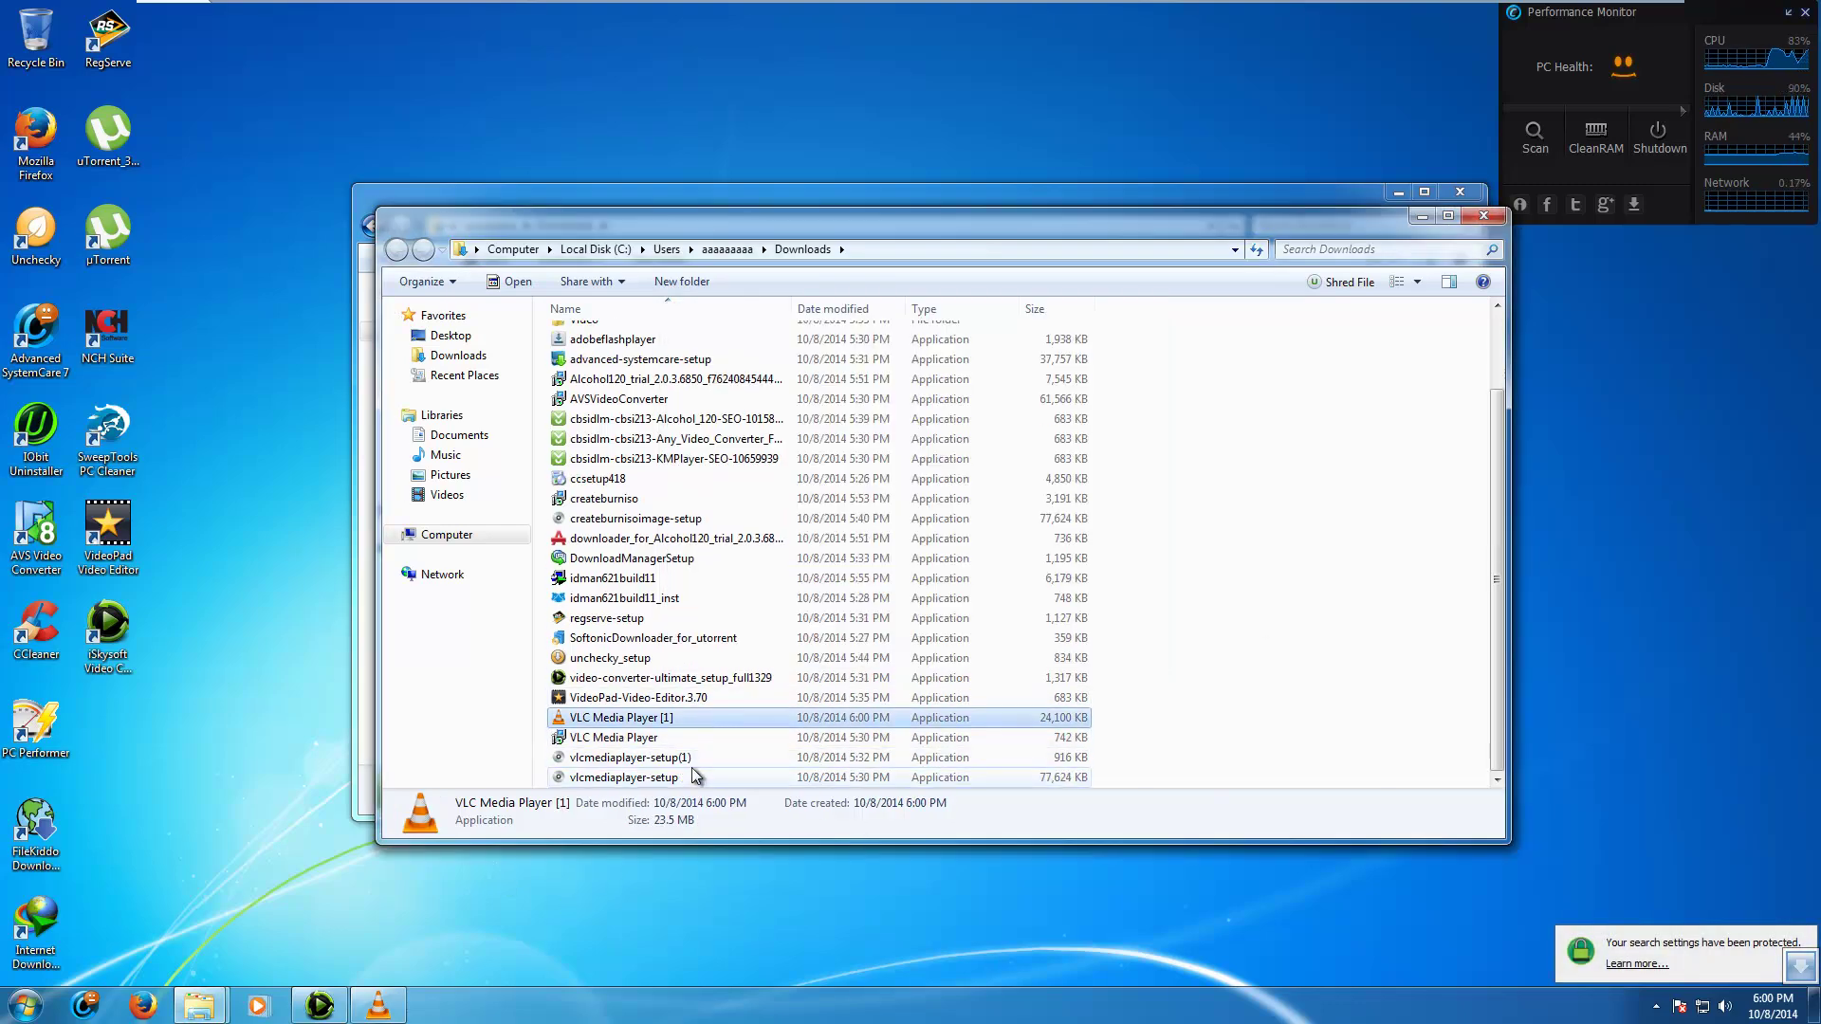
{"action": "left_click", "coordinate": [396, 1014]}
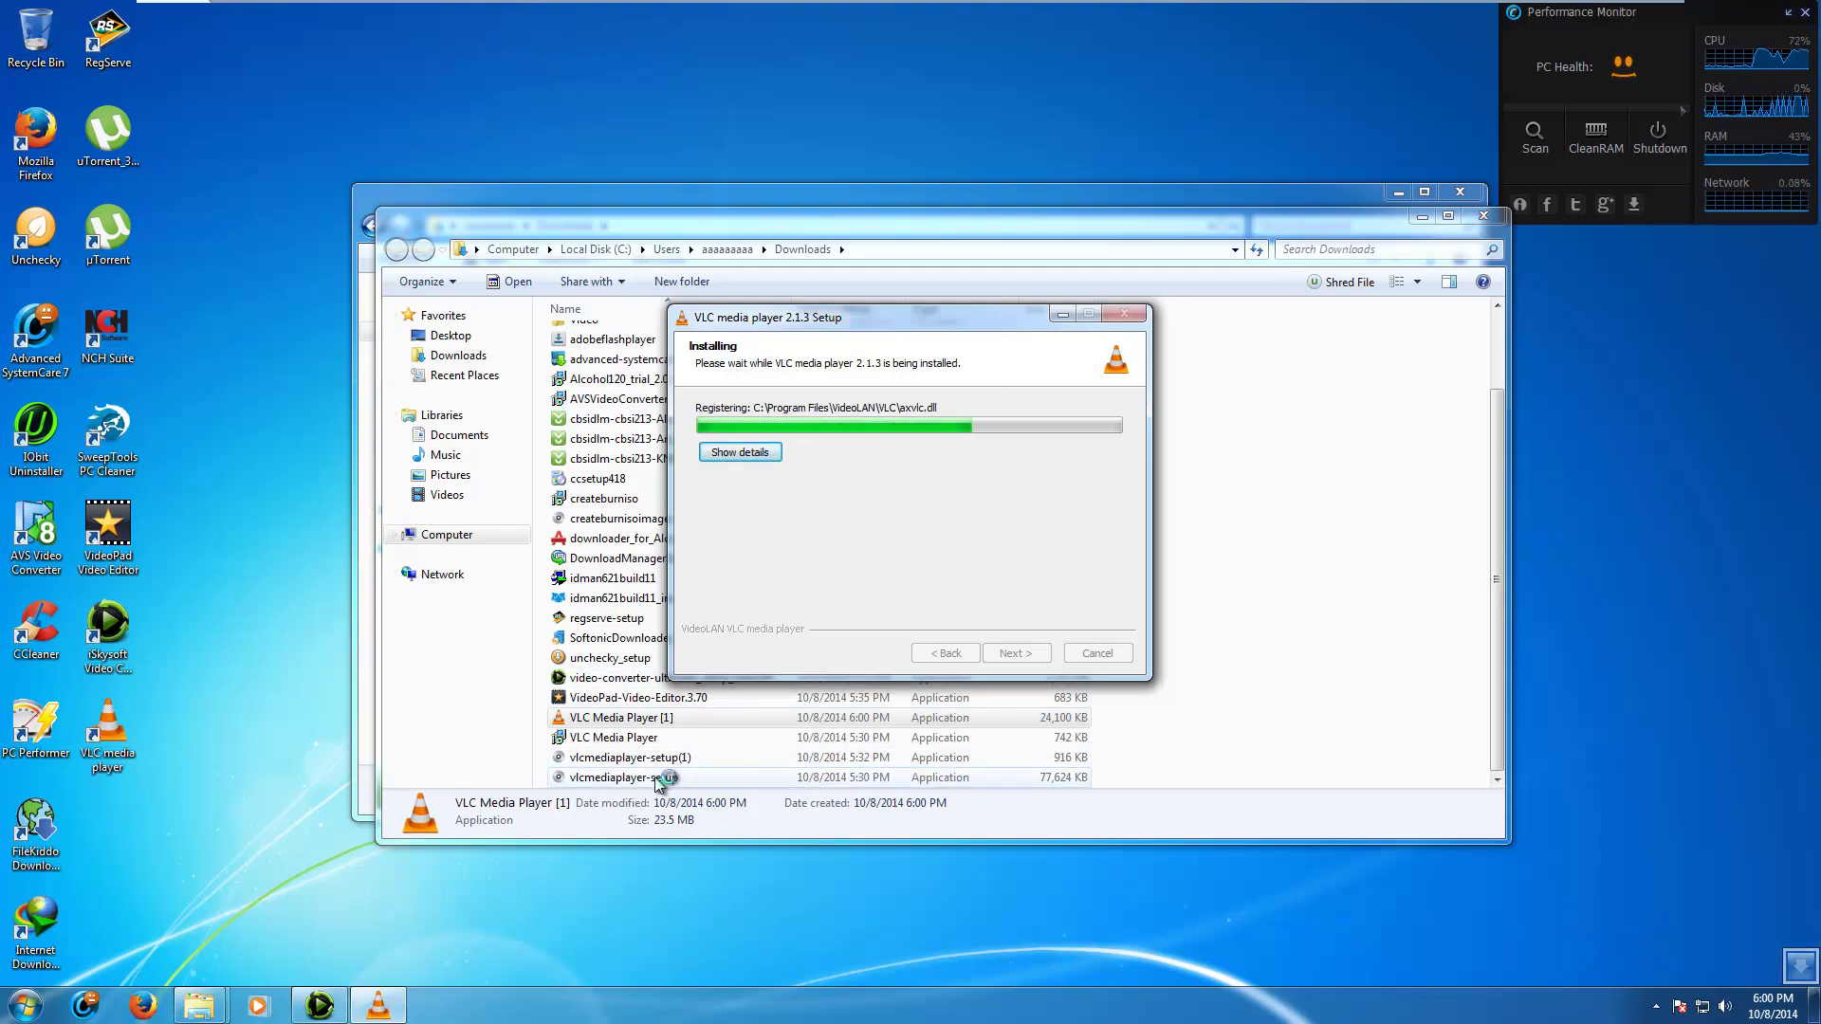
Step: Finish VLC setup, run vlcmediaplayer-setup, accept its policy, and close the VLC and DownloadAdmin windows
{"action": "left_click", "coordinate": [1014, 653]}
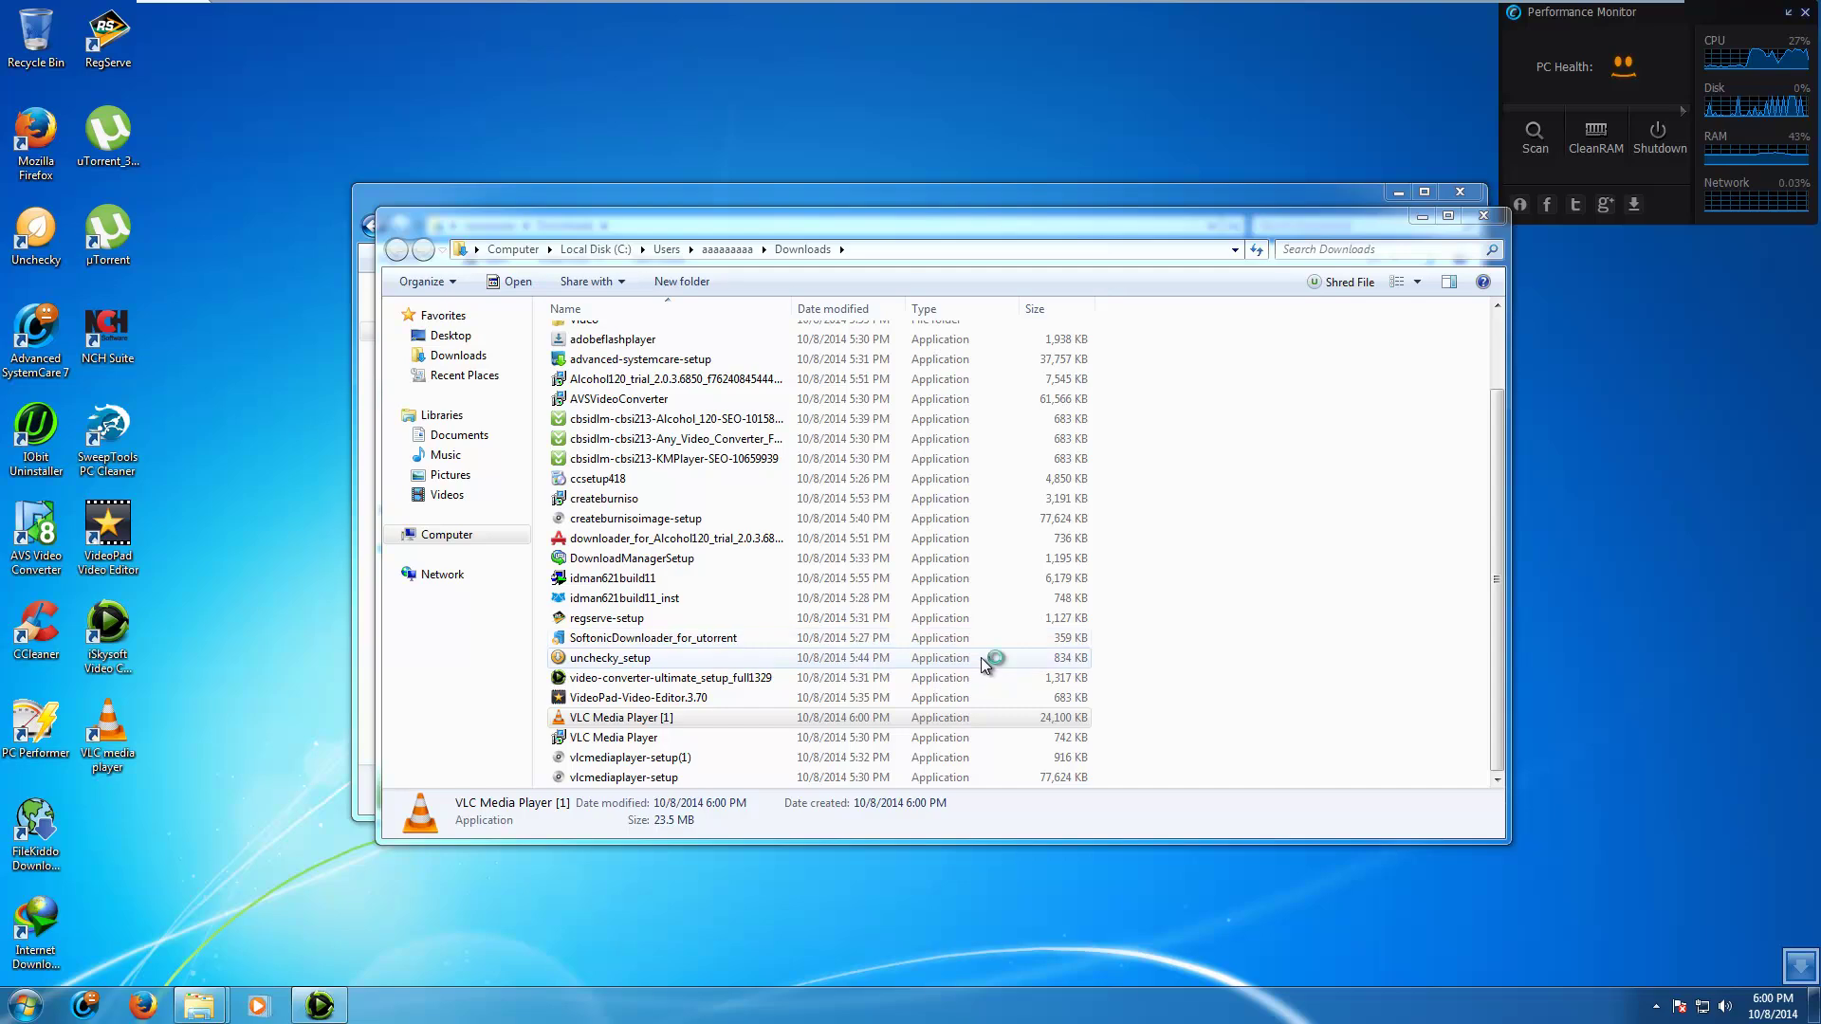
{"action": "left_click", "coordinate": [652, 778]}
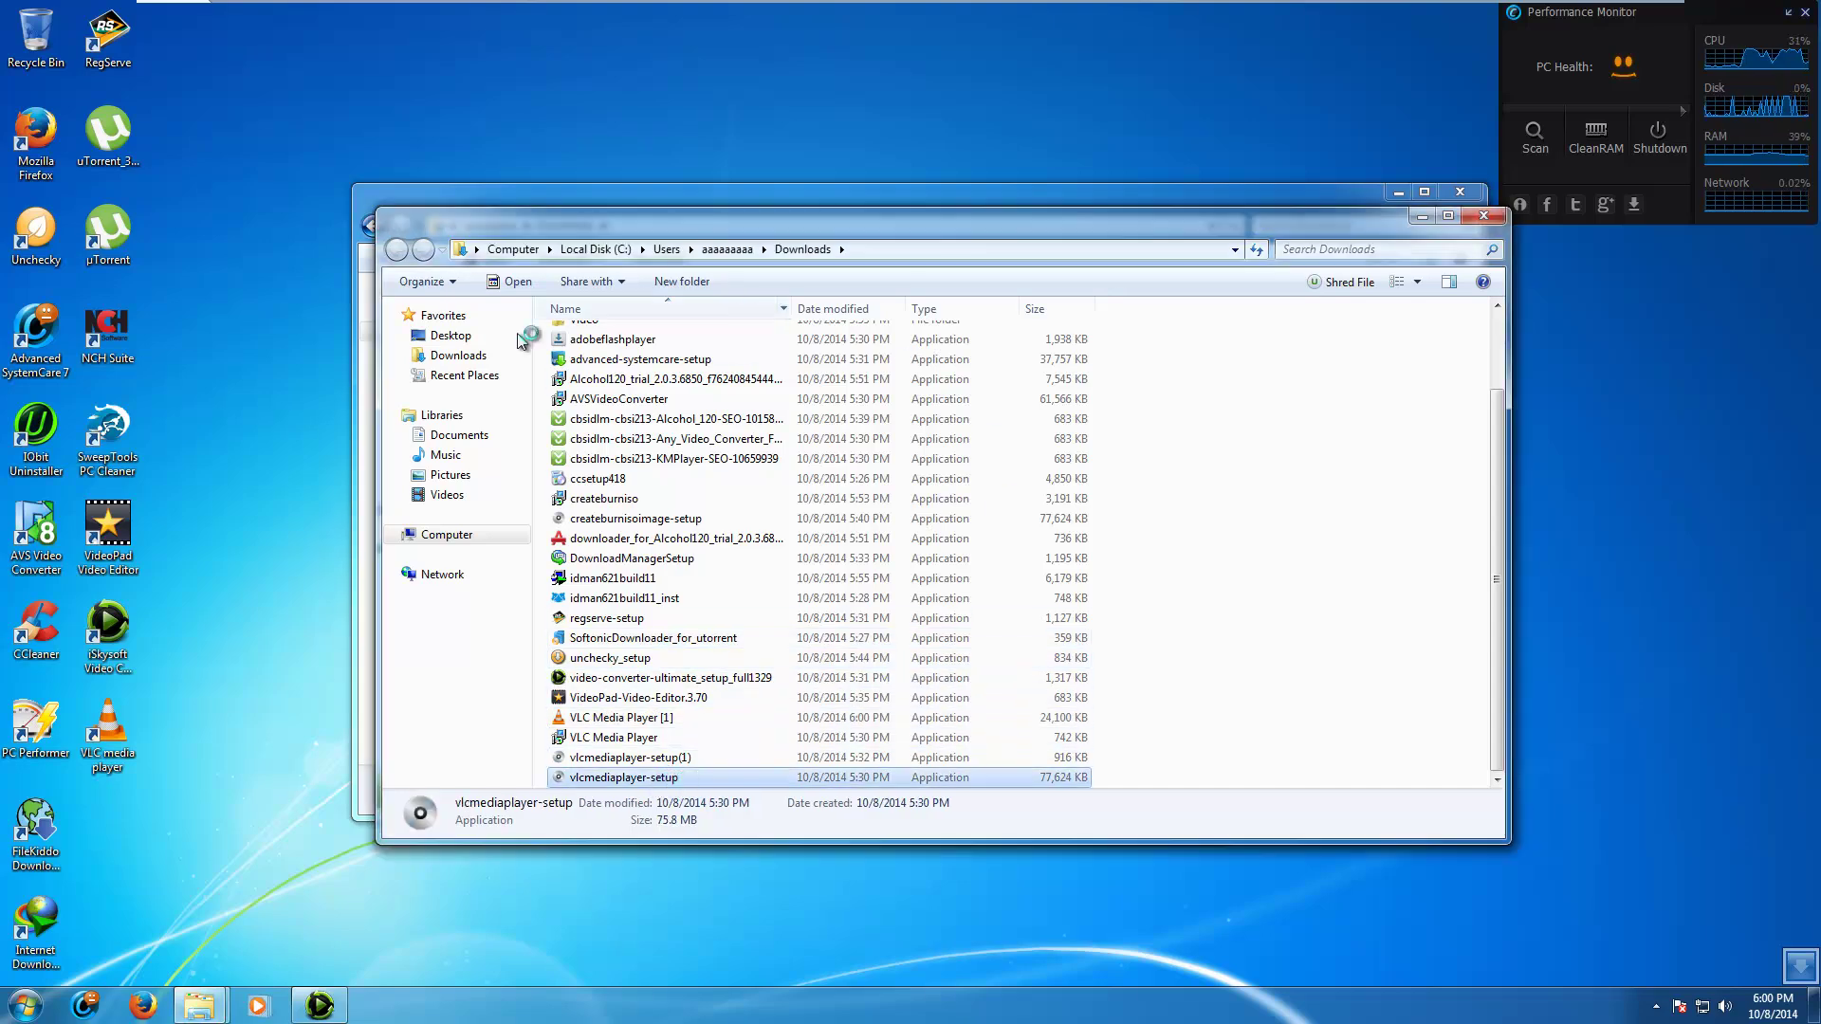
{"action": "key", "text": "Return"}
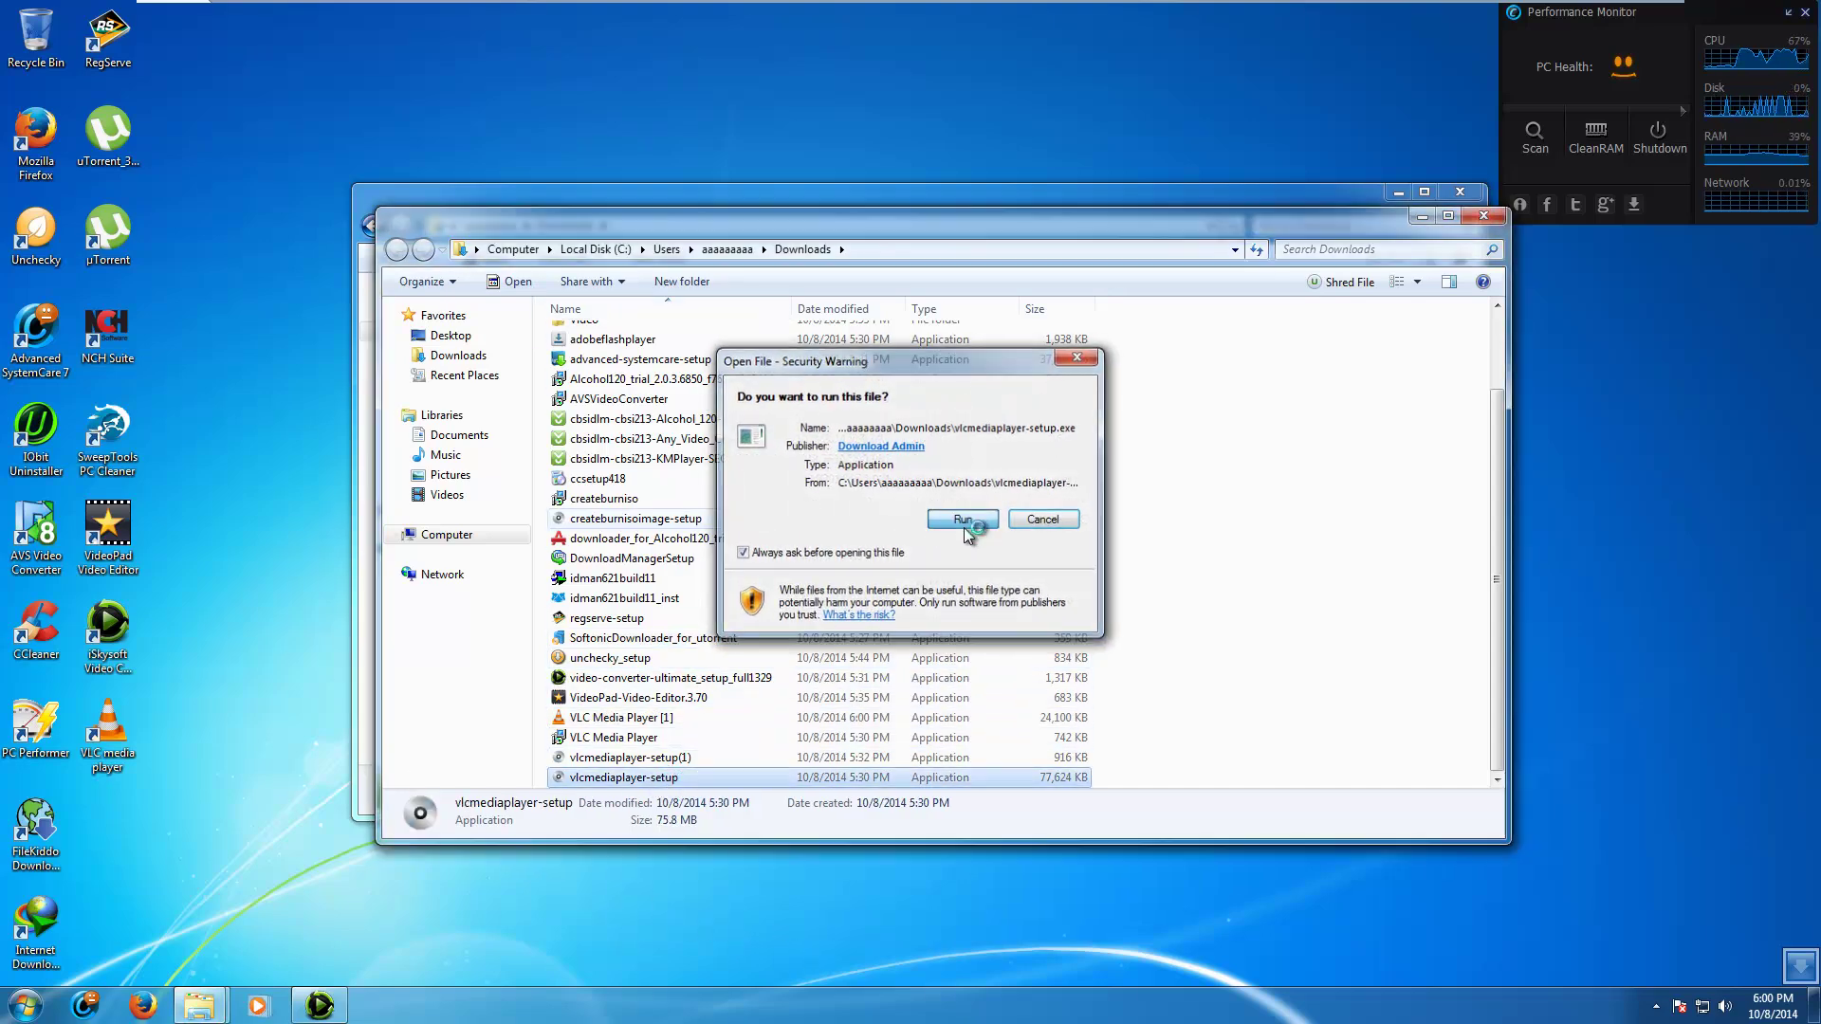
{"action": "left_click", "coordinate": [1063, 520]}
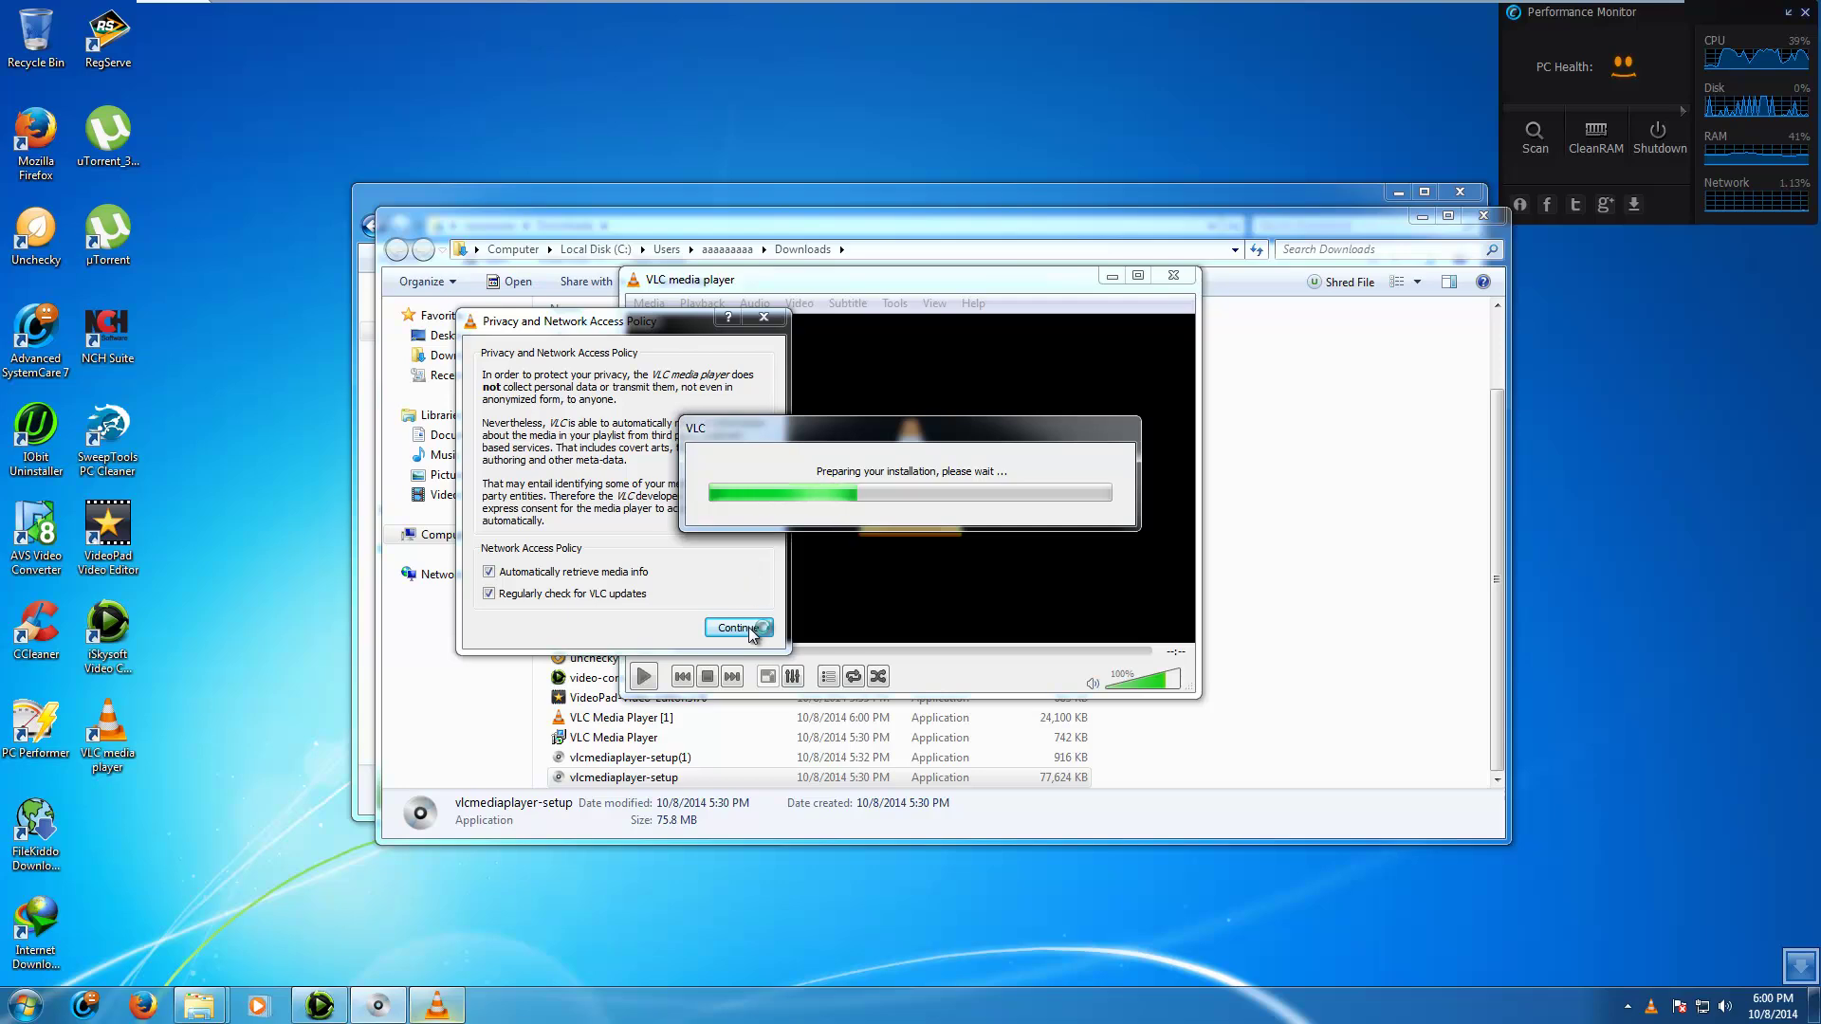
{"action": "left_click", "coordinate": [748, 626]}
{"action": "left_click", "coordinate": [1173, 275]}
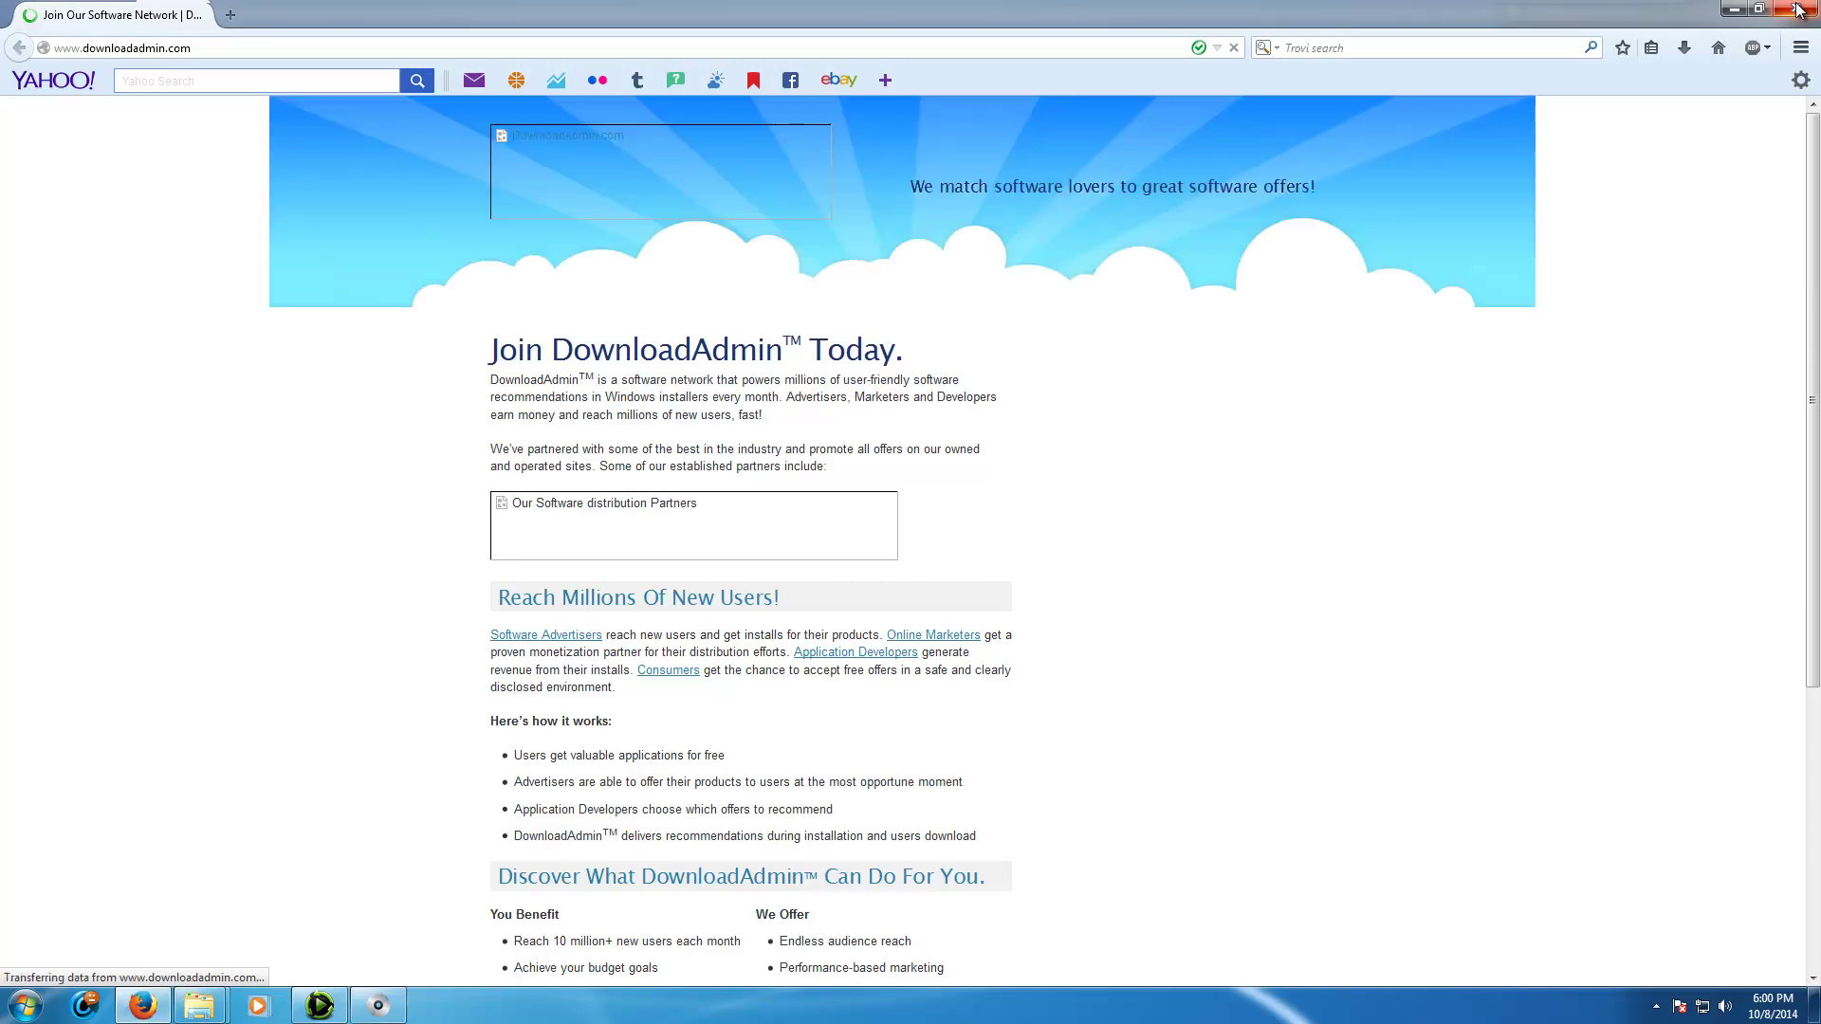
{"action": "left_click", "coordinate": [1799, 9]}
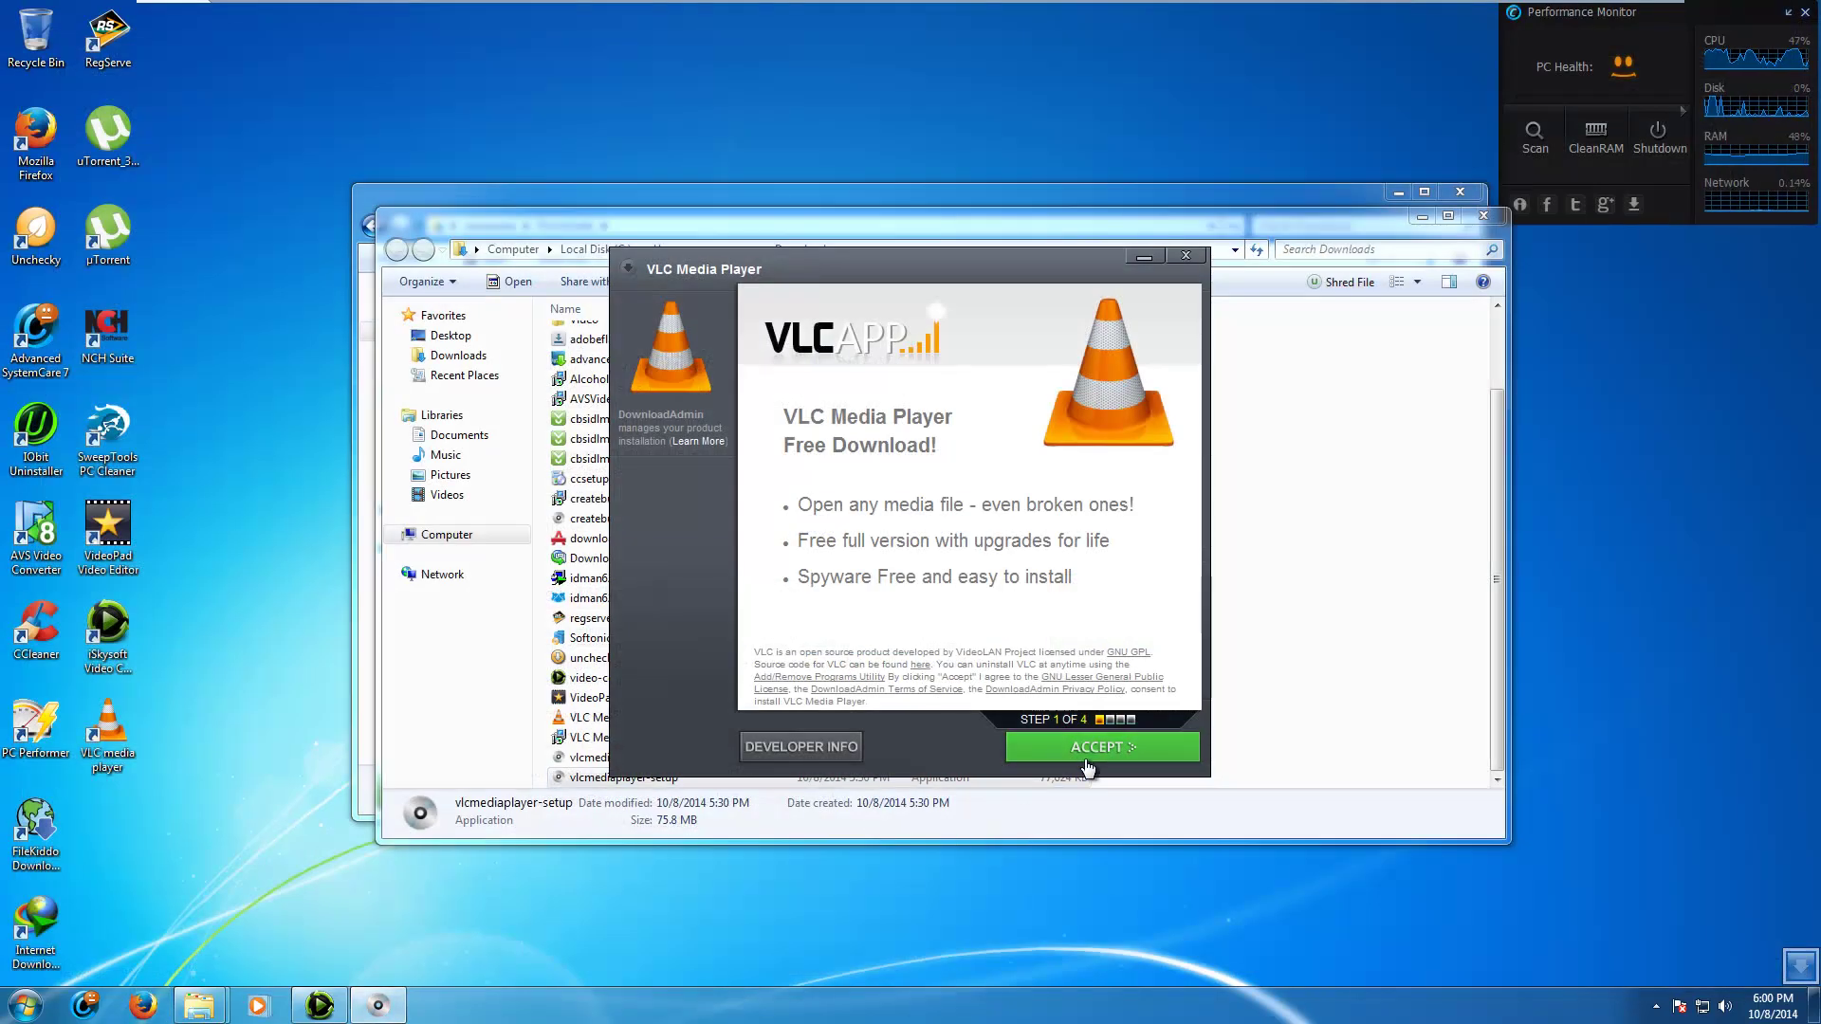
Step: Accept the VLC Media Player terms and decline the Groovorio offer at Unchecky's warning
{"action": "left_click", "coordinate": [1089, 749]}
{"action": "left_click", "coordinate": [1089, 751]}
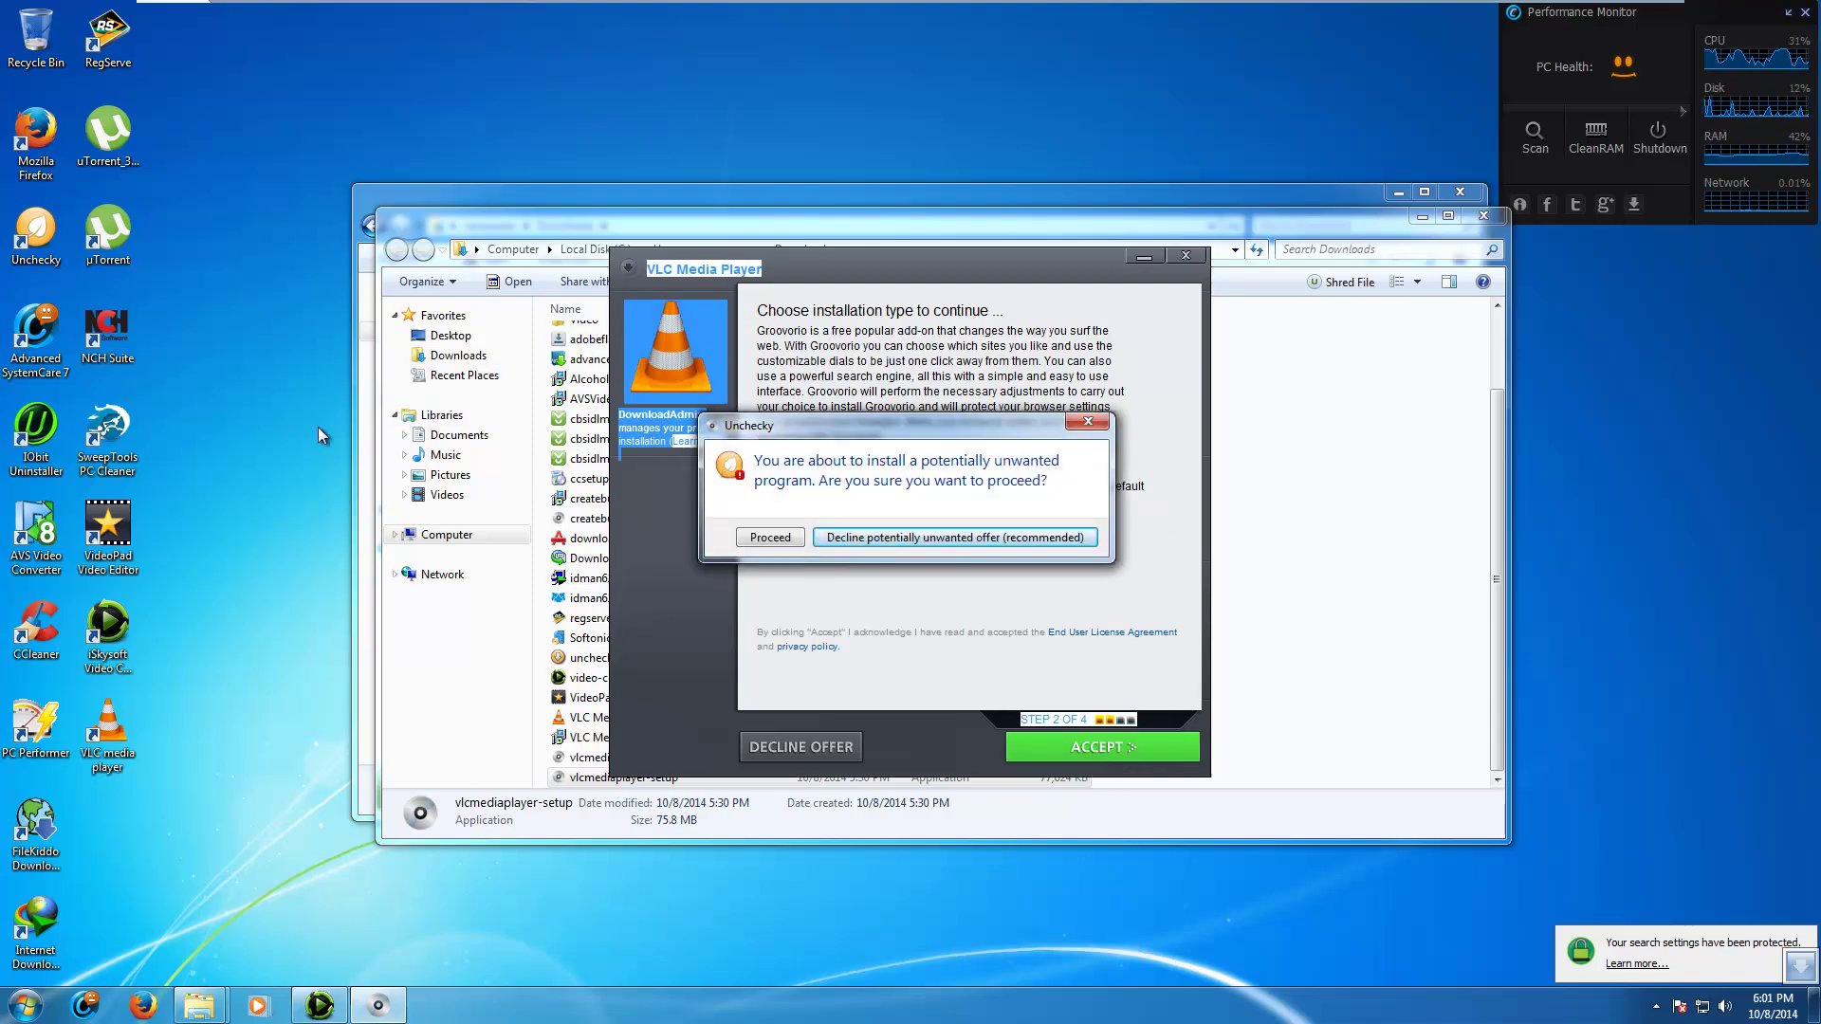
{"action": "left_click", "coordinate": [841, 539]}
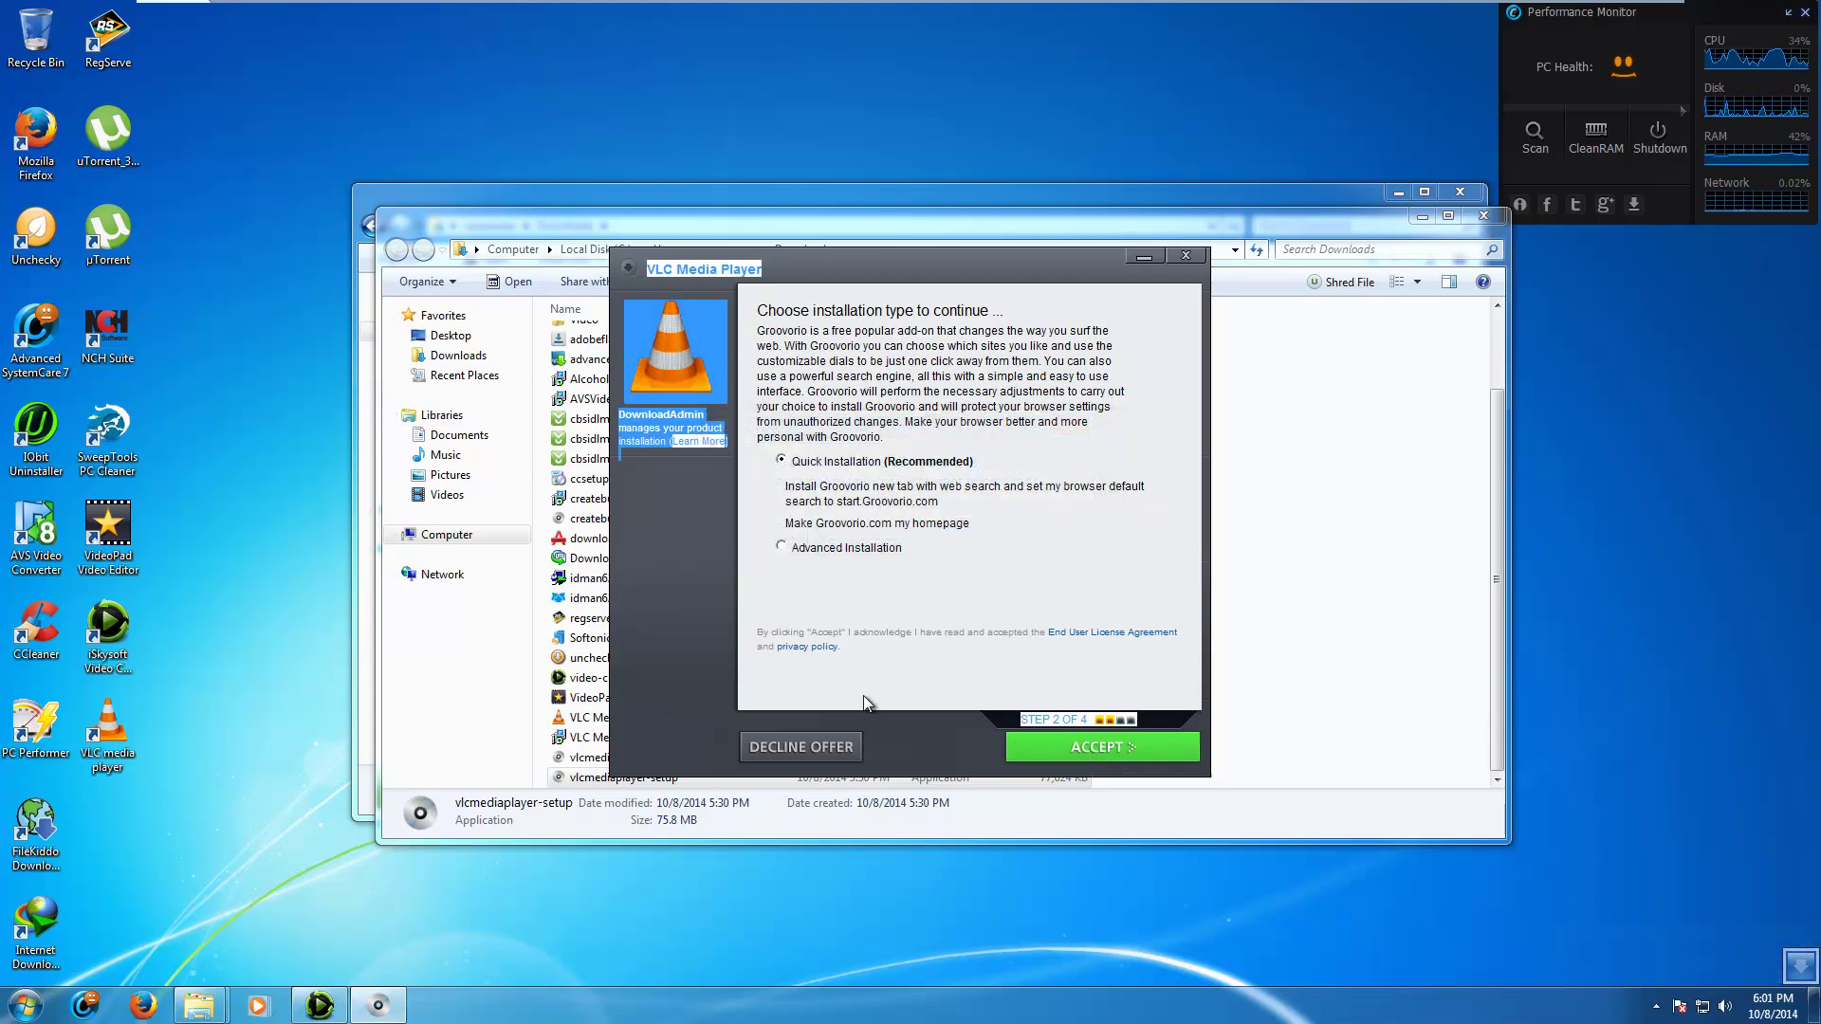
{"action": "left_click", "coordinate": [801, 746]}
Step: Decline the next bundled offer and the RocketTab offer via Unchecky's warnings
{"action": "left_click", "coordinate": [1007, 748]}
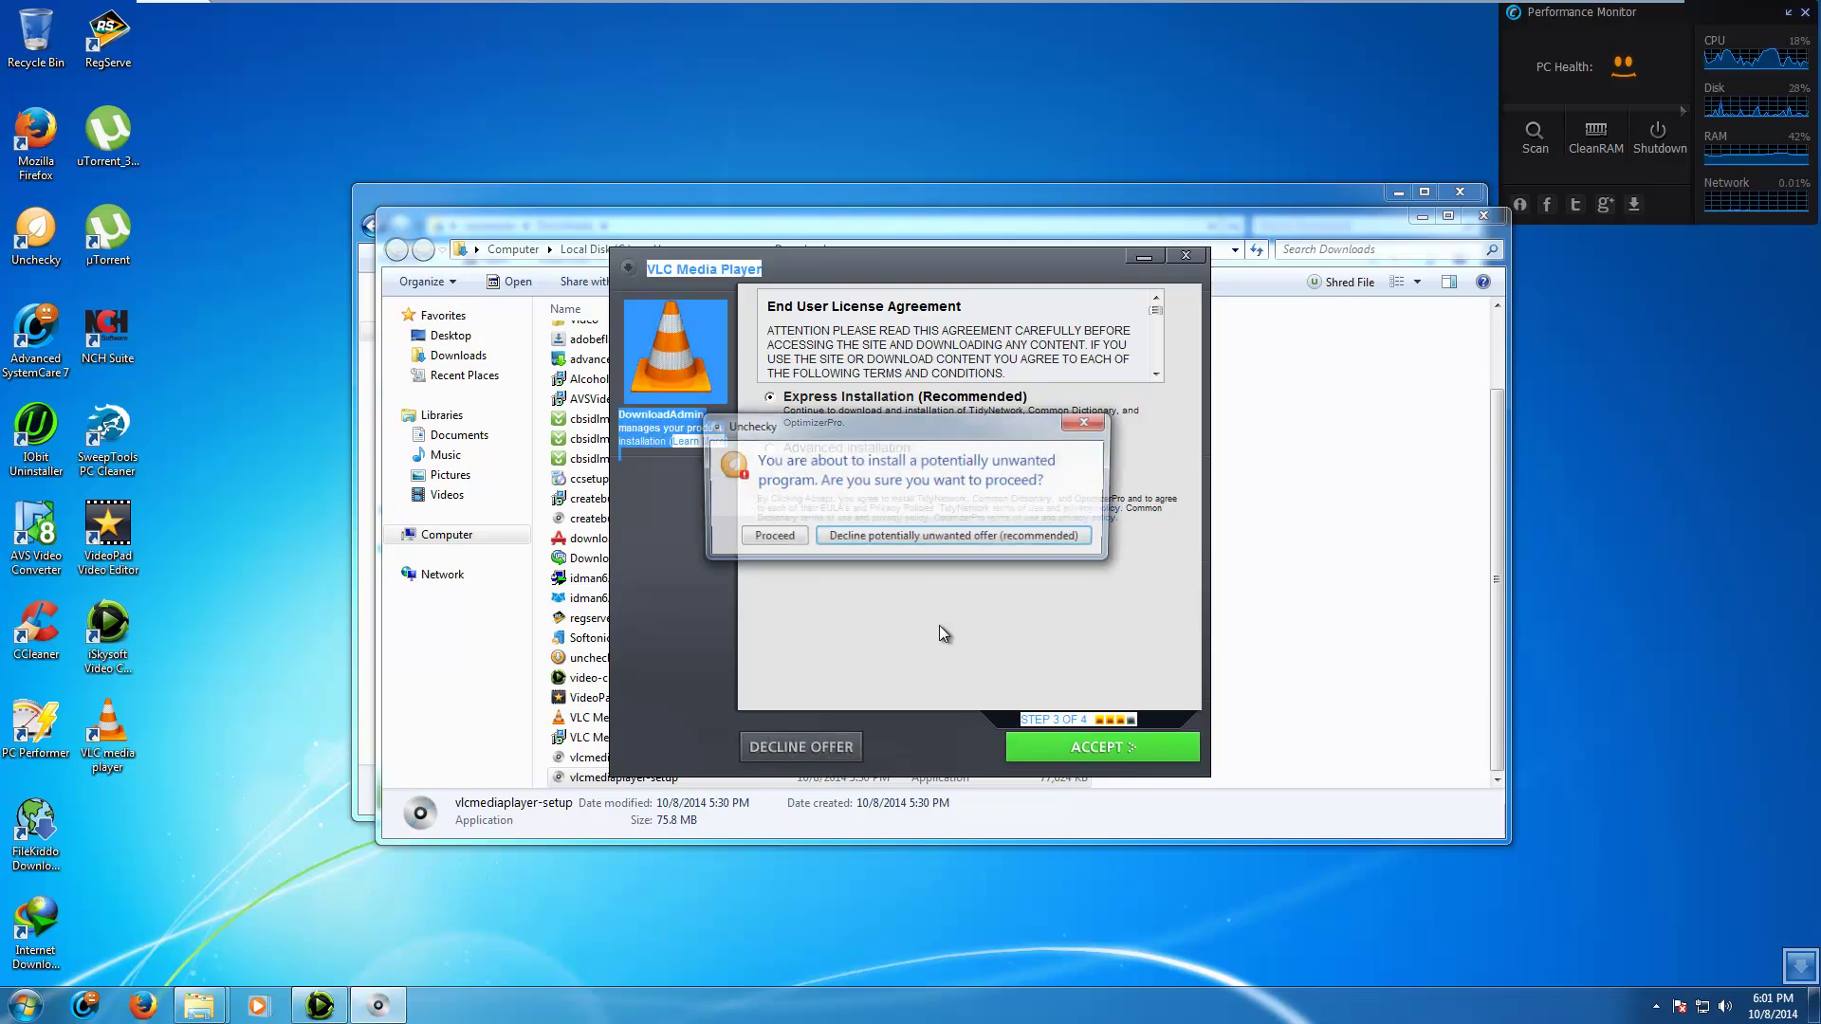
{"action": "left_click", "coordinate": [897, 533]}
{"action": "left_click", "coordinate": [825, 746]}
{"action": "left_click", "coordinate": [1030, 745]}
{"action": "left_click", "coordinate": [926, 537]}
{"action": "left_click", "coordinate": [799, 748]}
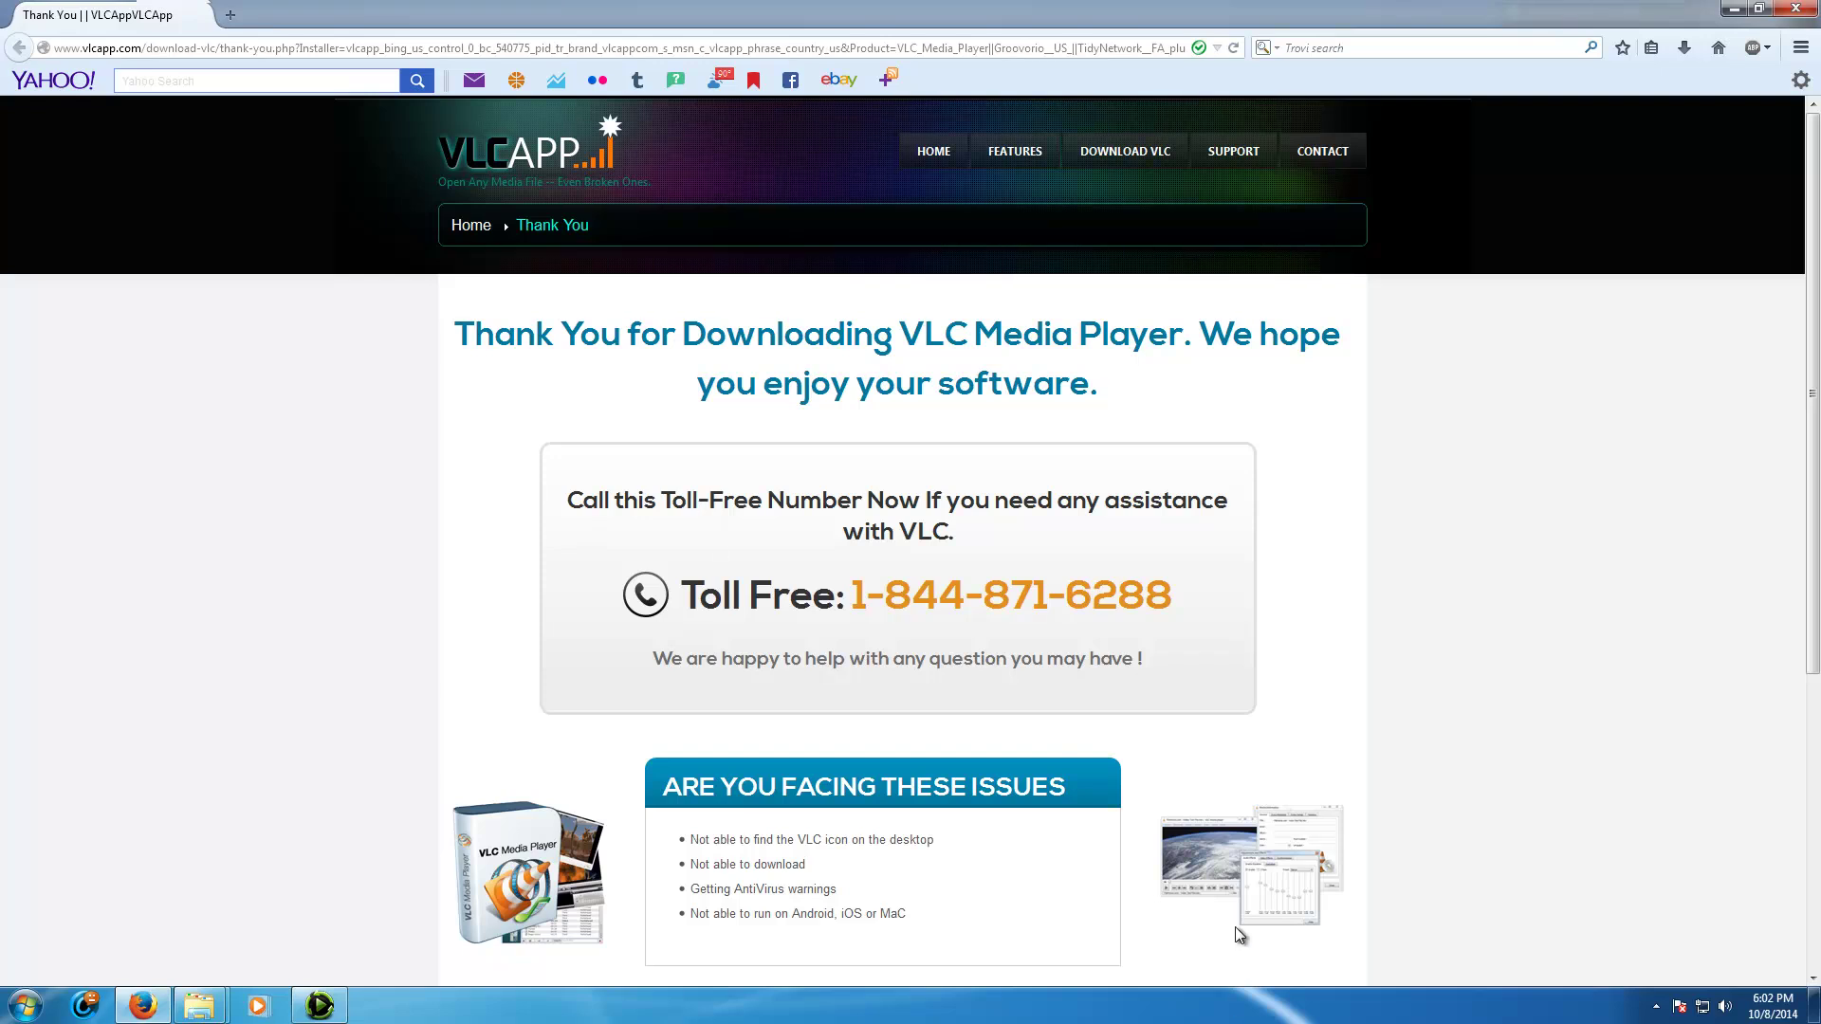
Step: Open Unchecky from the tray, enable 'Don't display the notification area icon', apply, and close
{"action": "left_click", "coordinate": [1656, 1007]}
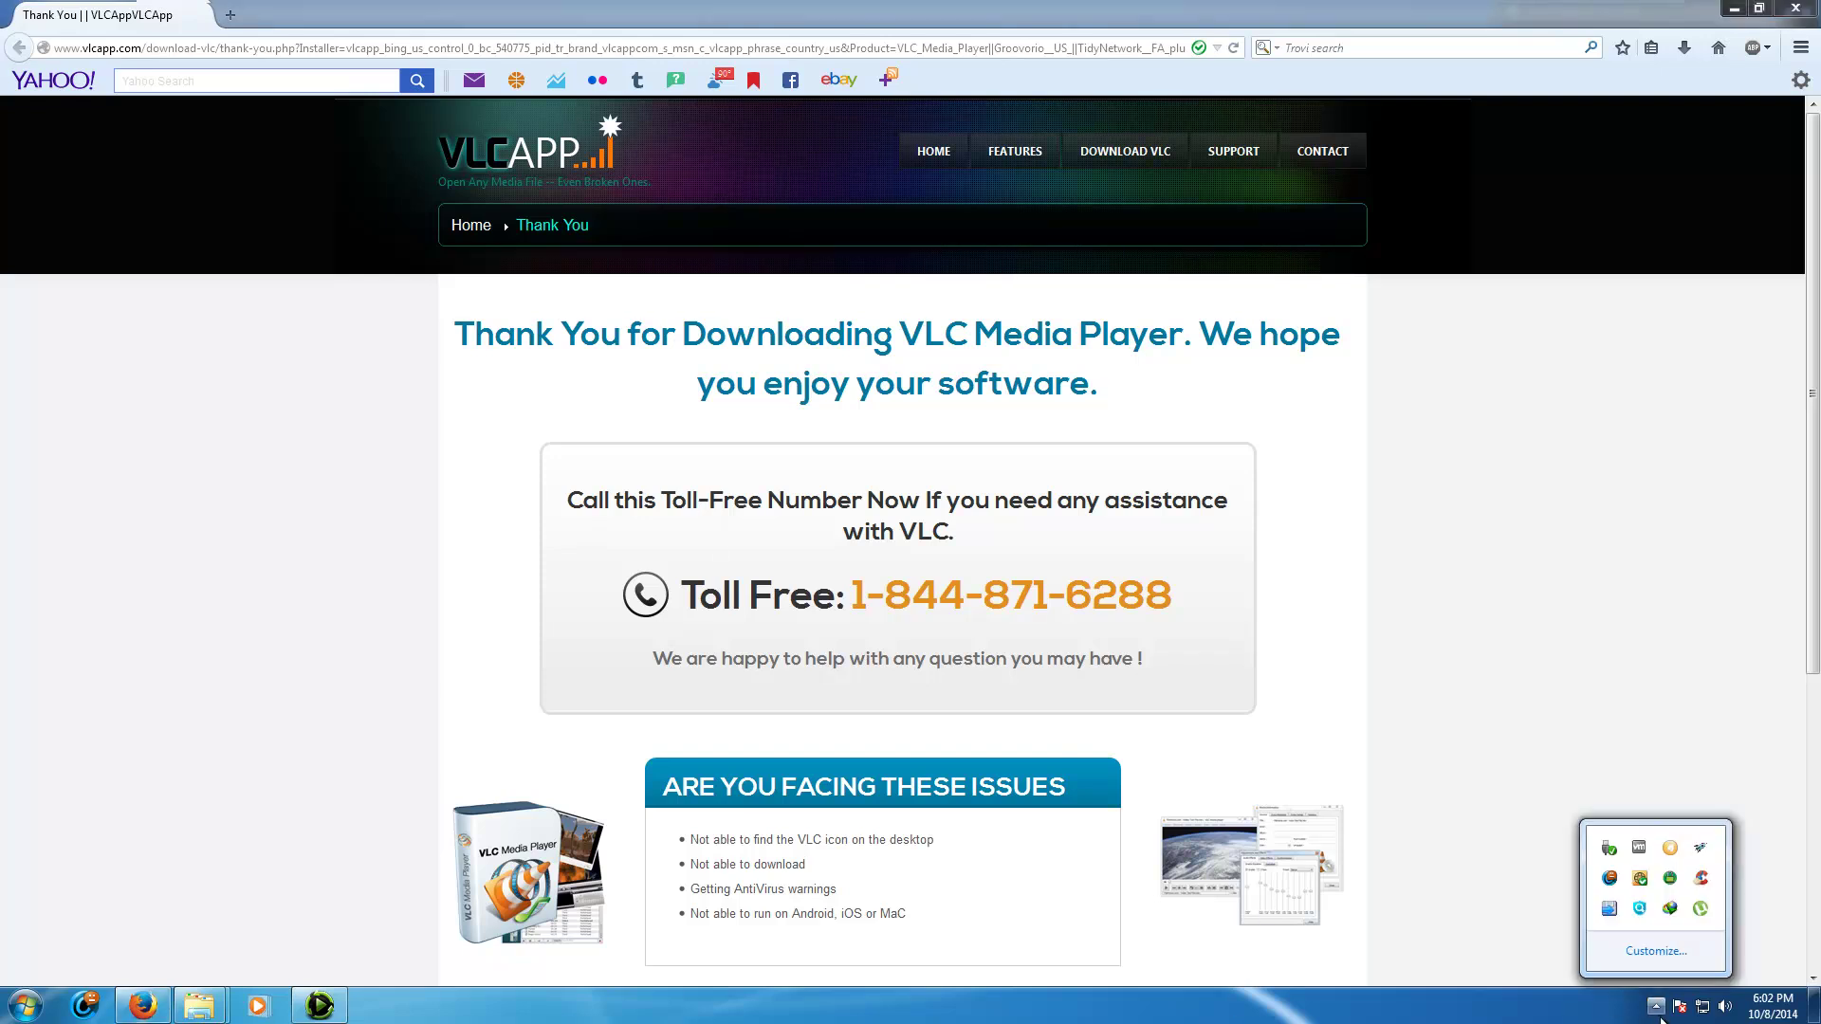
{"action": "double_click", "coordinate": [1670, 847]}
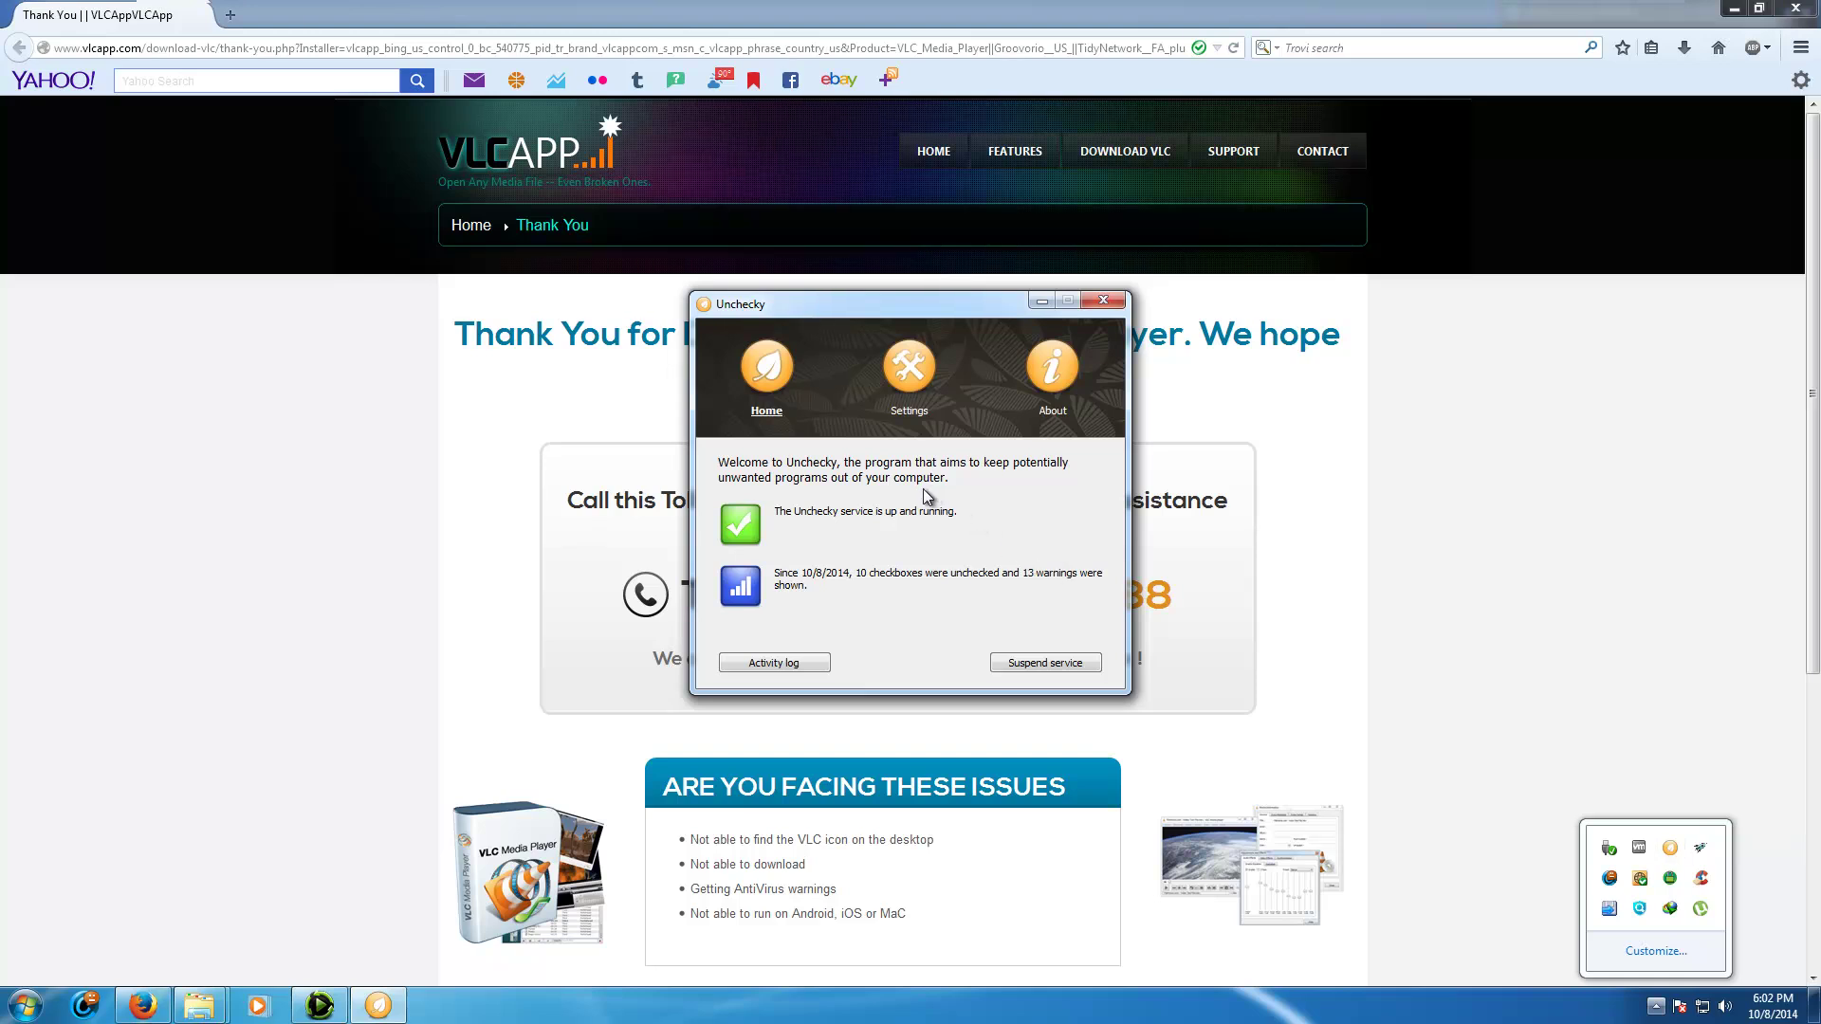
{"action": "left_click", "coordinate": [909, 370]}
{"action": "left_click", "coordinate": [806, 491]}
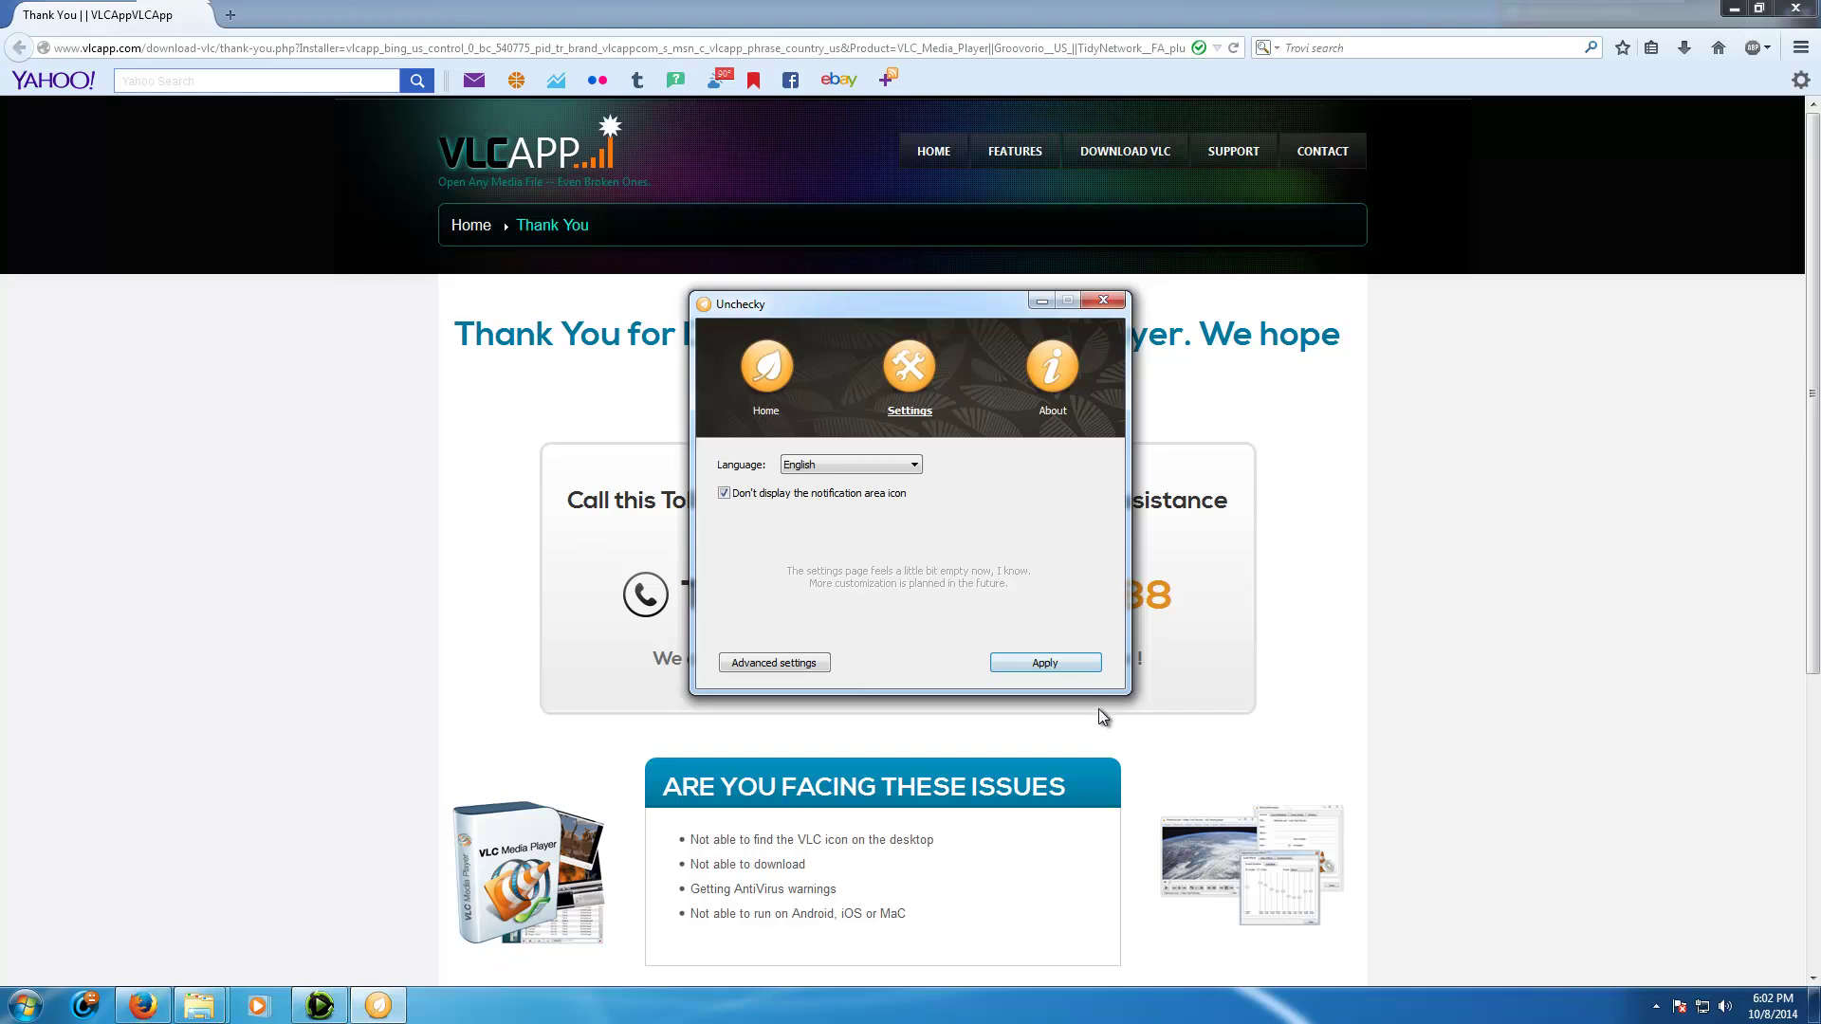
{"action": "left_click", "coordinate": [1028, 664]}
{"action": "left_click", "coordinate": [1102, 301]}
{"action": "left_click", "coordinate": [1656, 1006]}
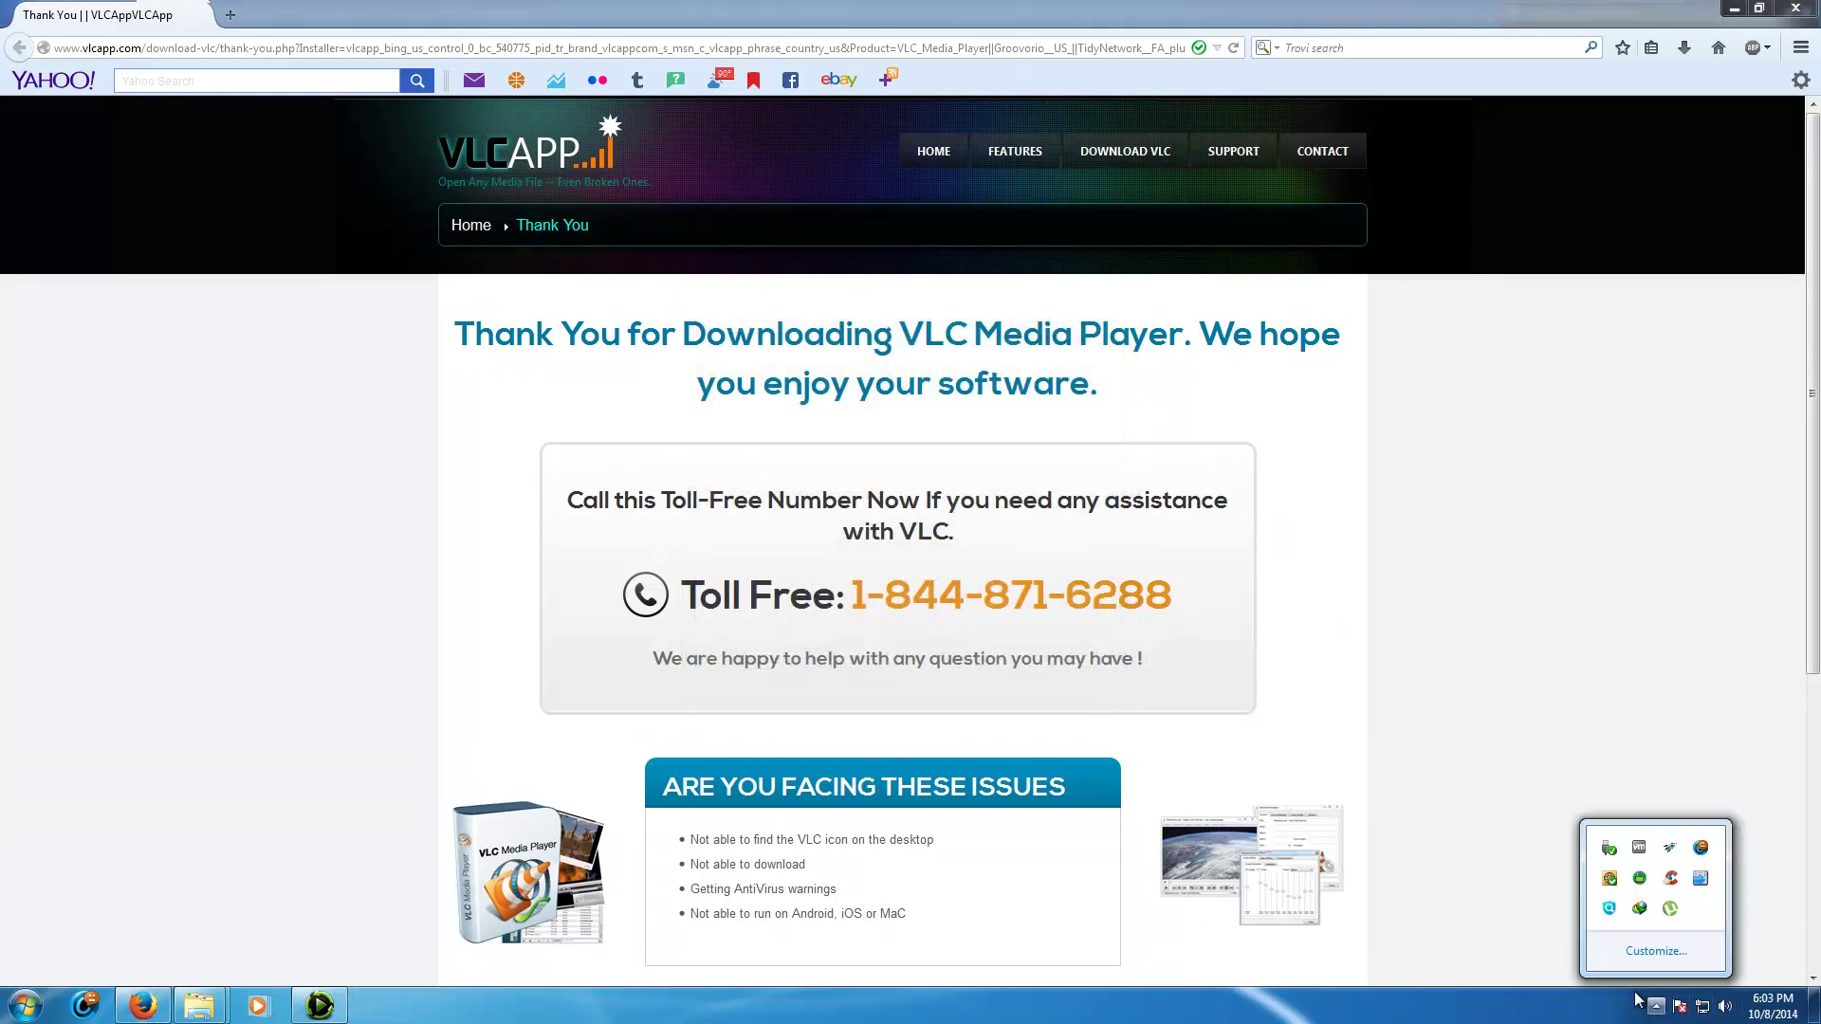
{"action": "left_click", "coordinate": [1496, 942]}
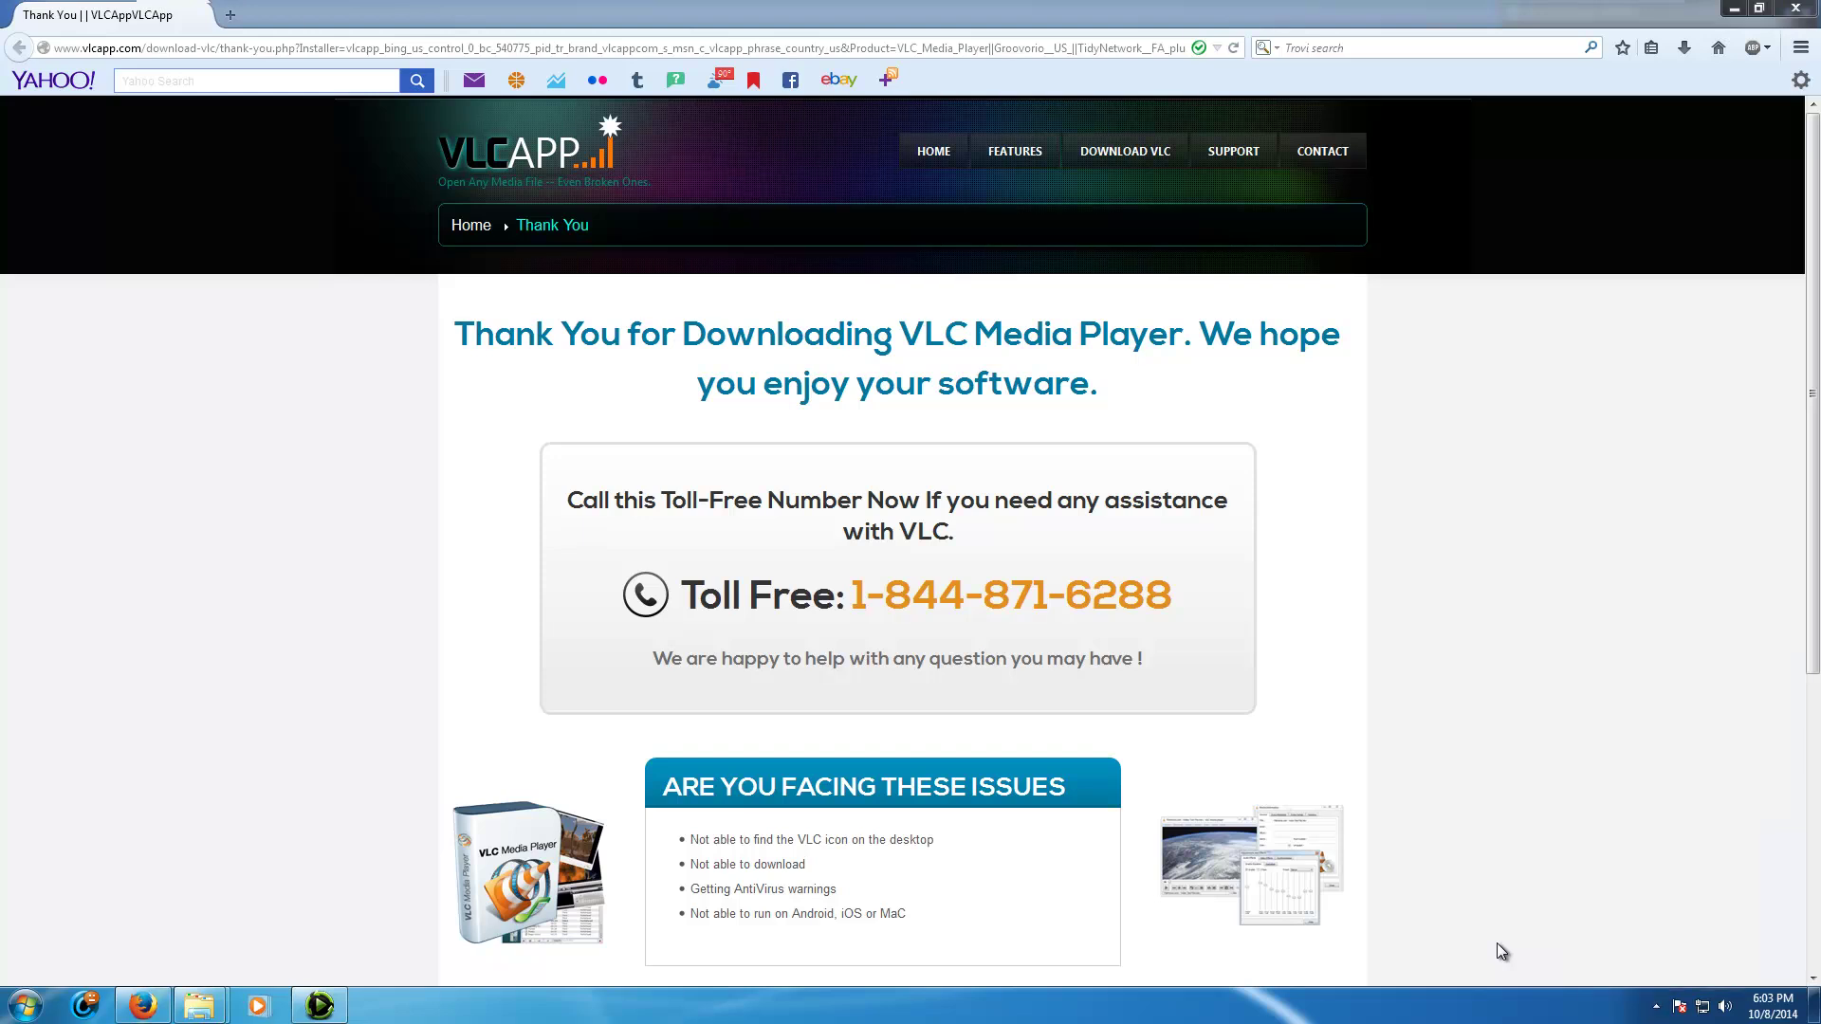